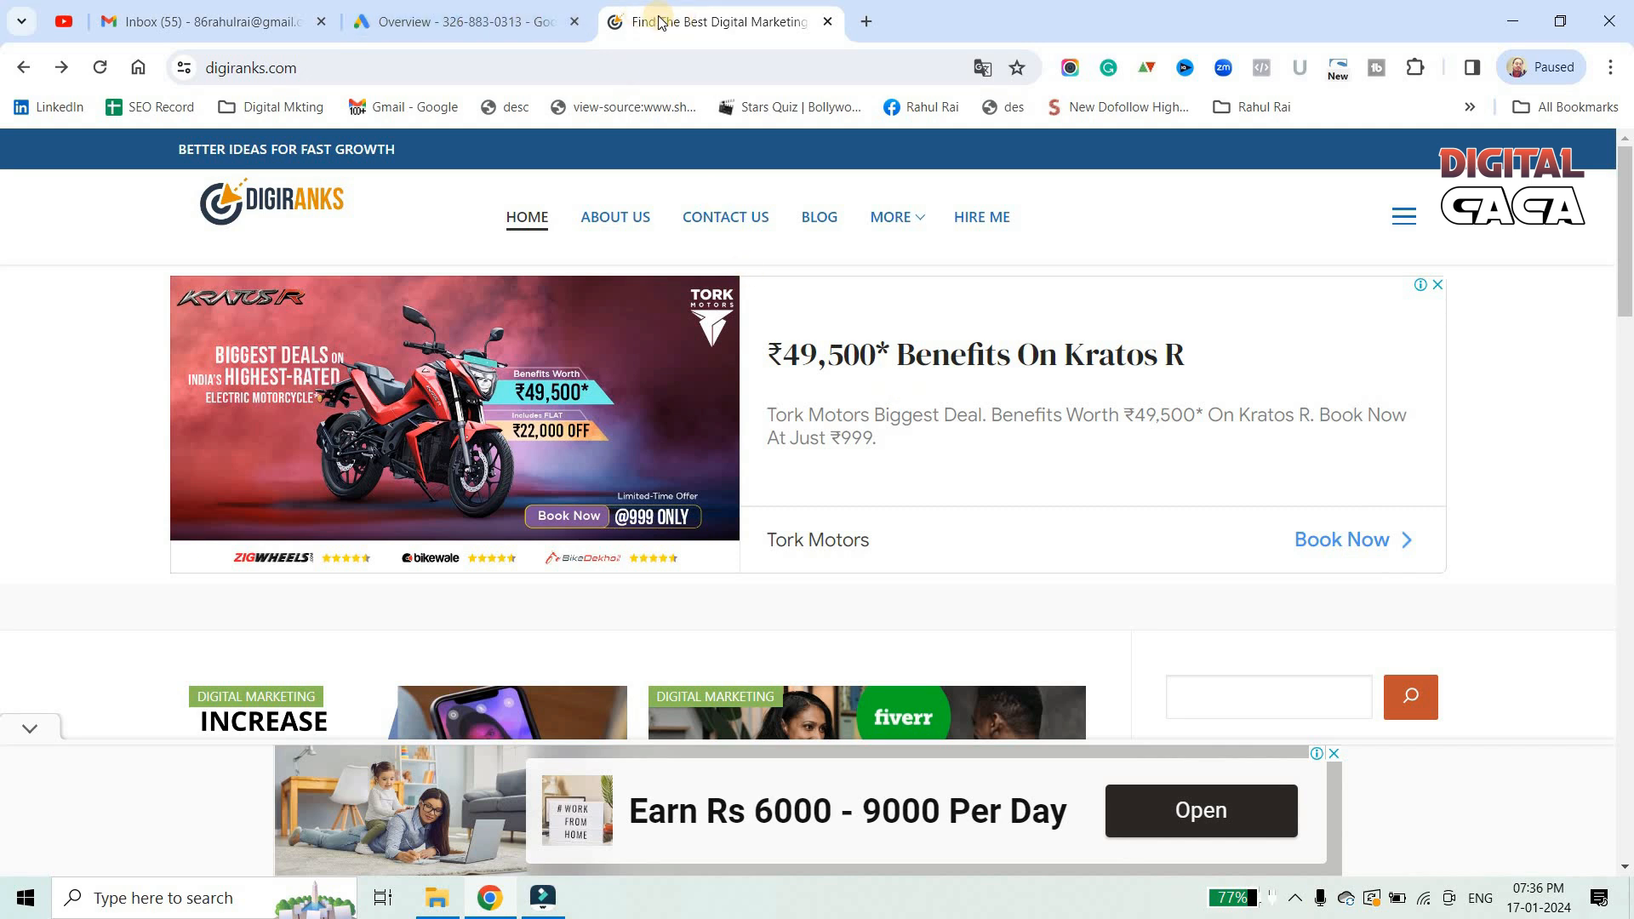
Switch to Google Ads and start creating a new campaign
click(477, 21)
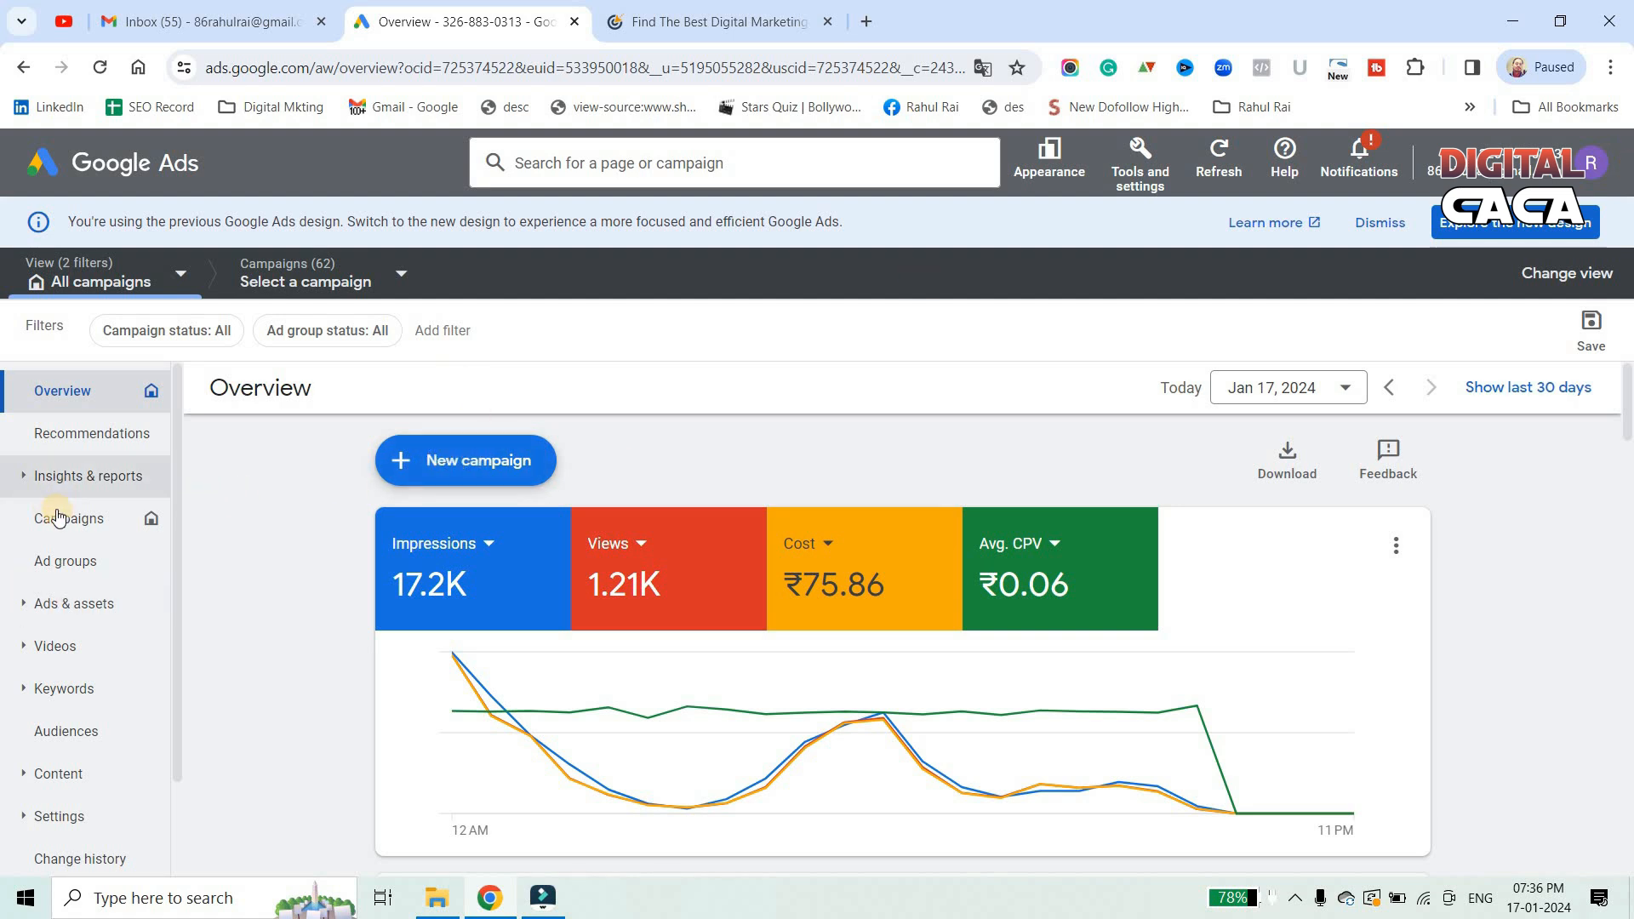
click(431, 466)
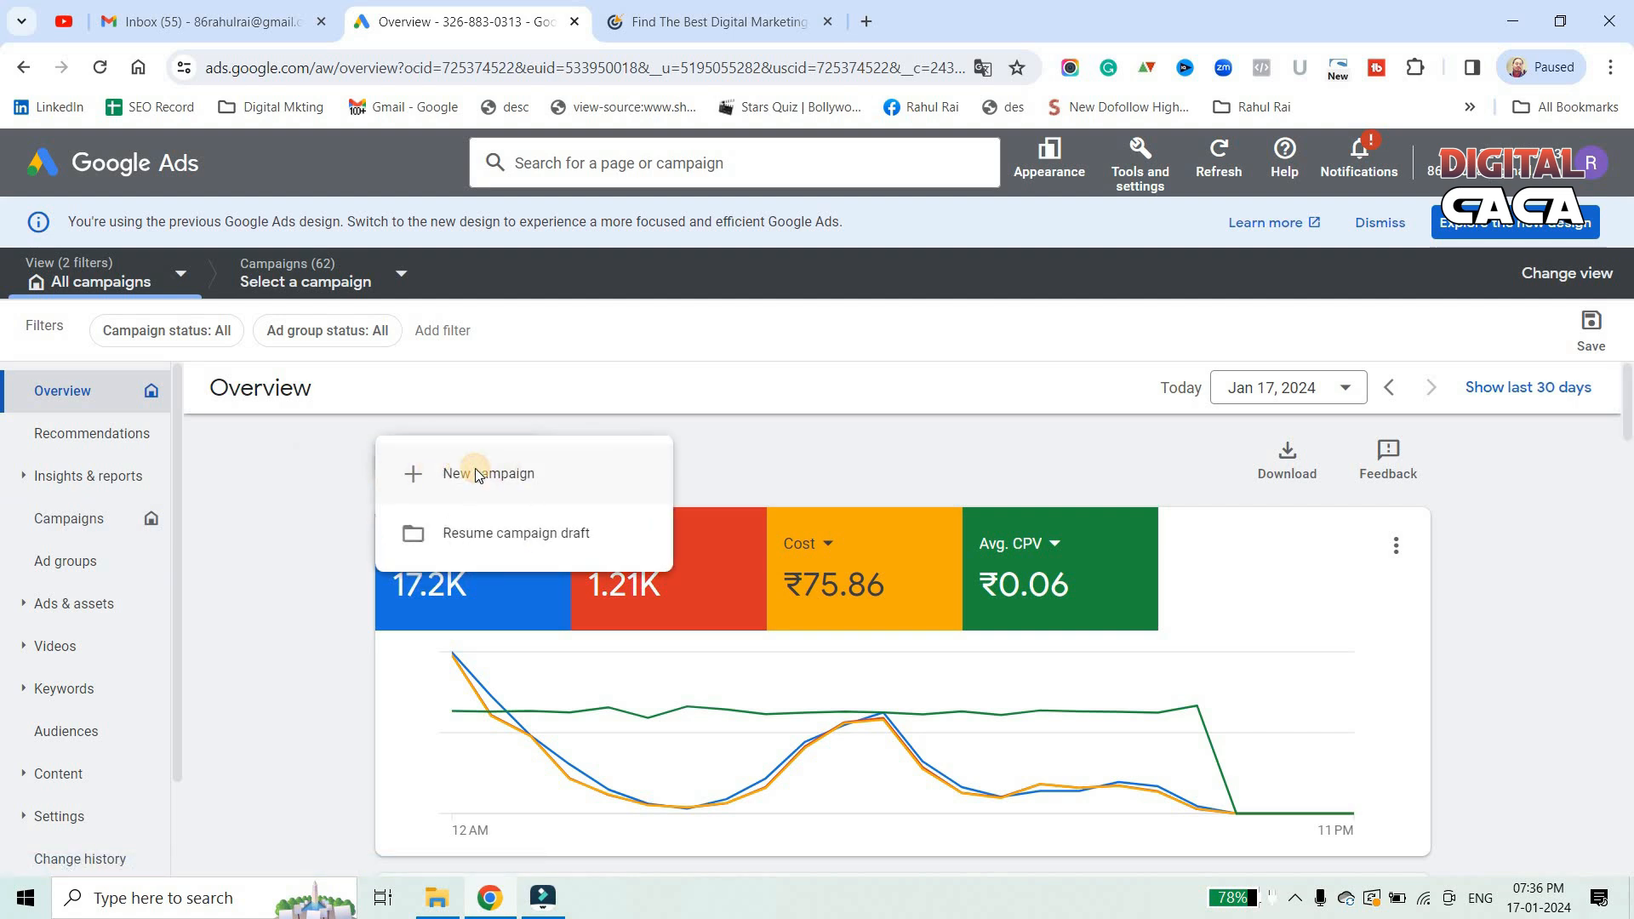
click(476, 473)
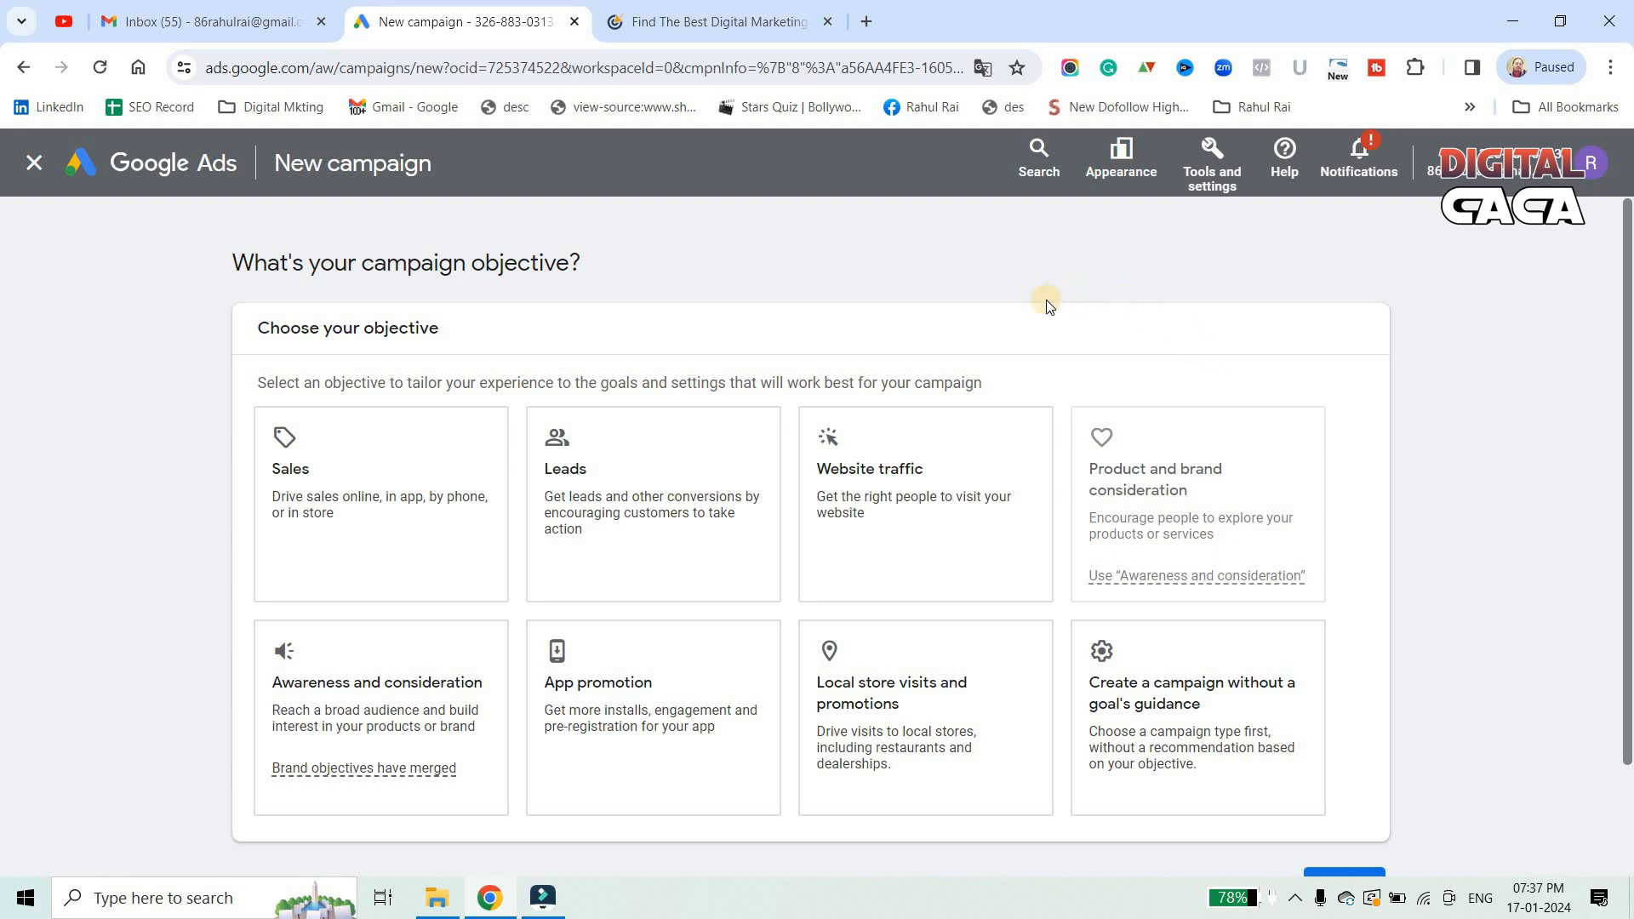
Choose Website traffic as the campaign objective and continue with the account-default conversion goals
click(745, 24)
click(451, 22)
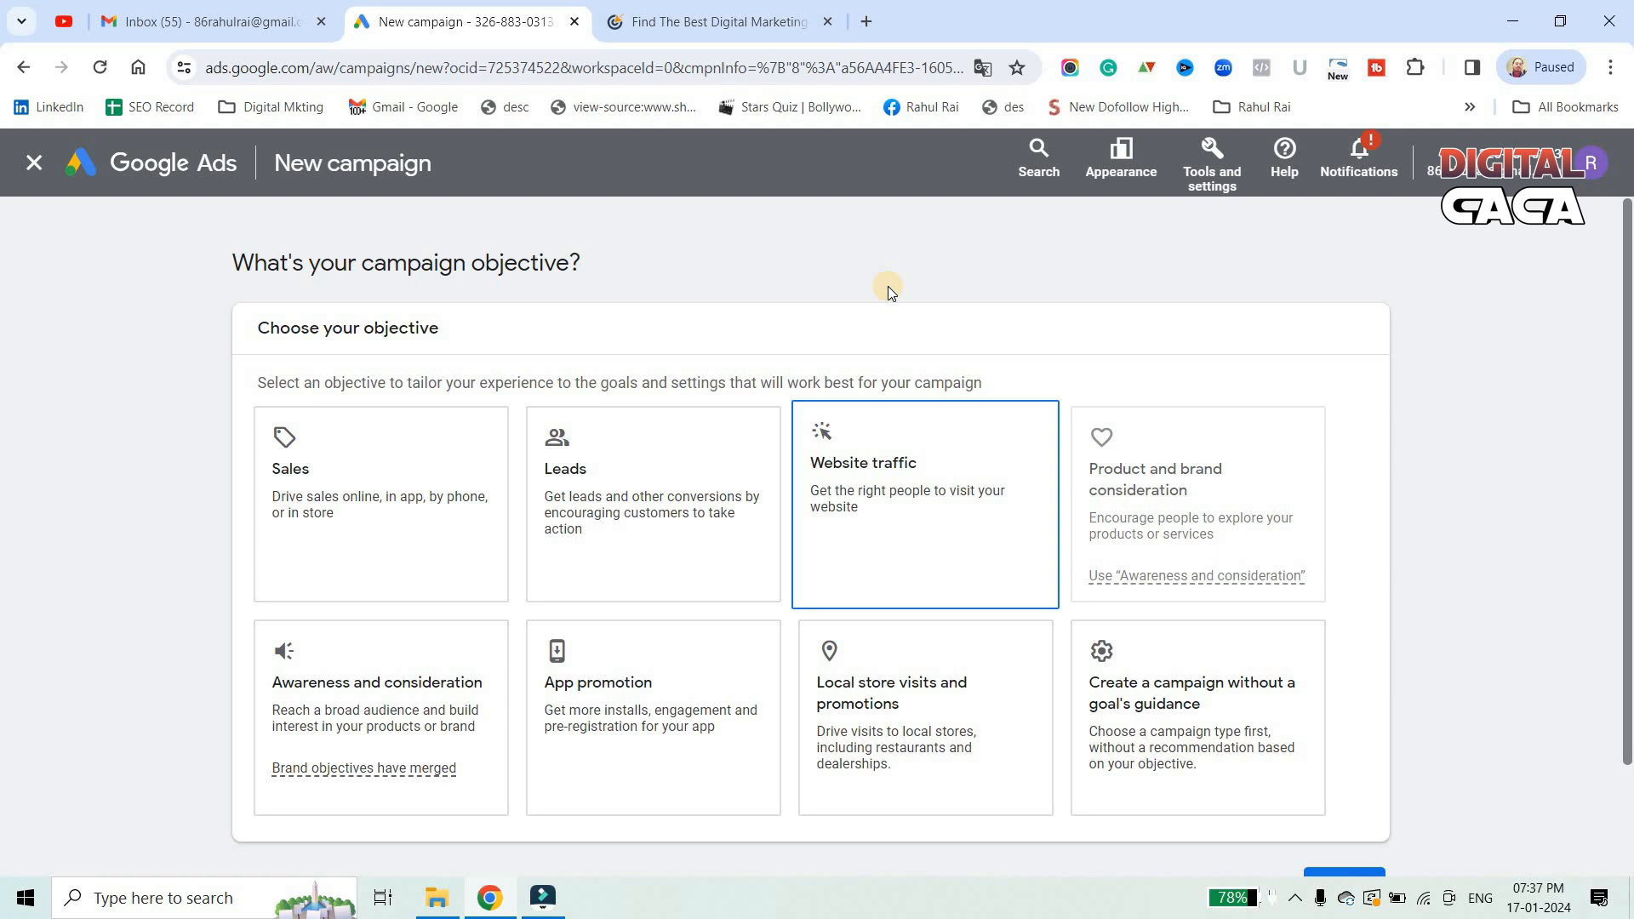
click(306, 513)
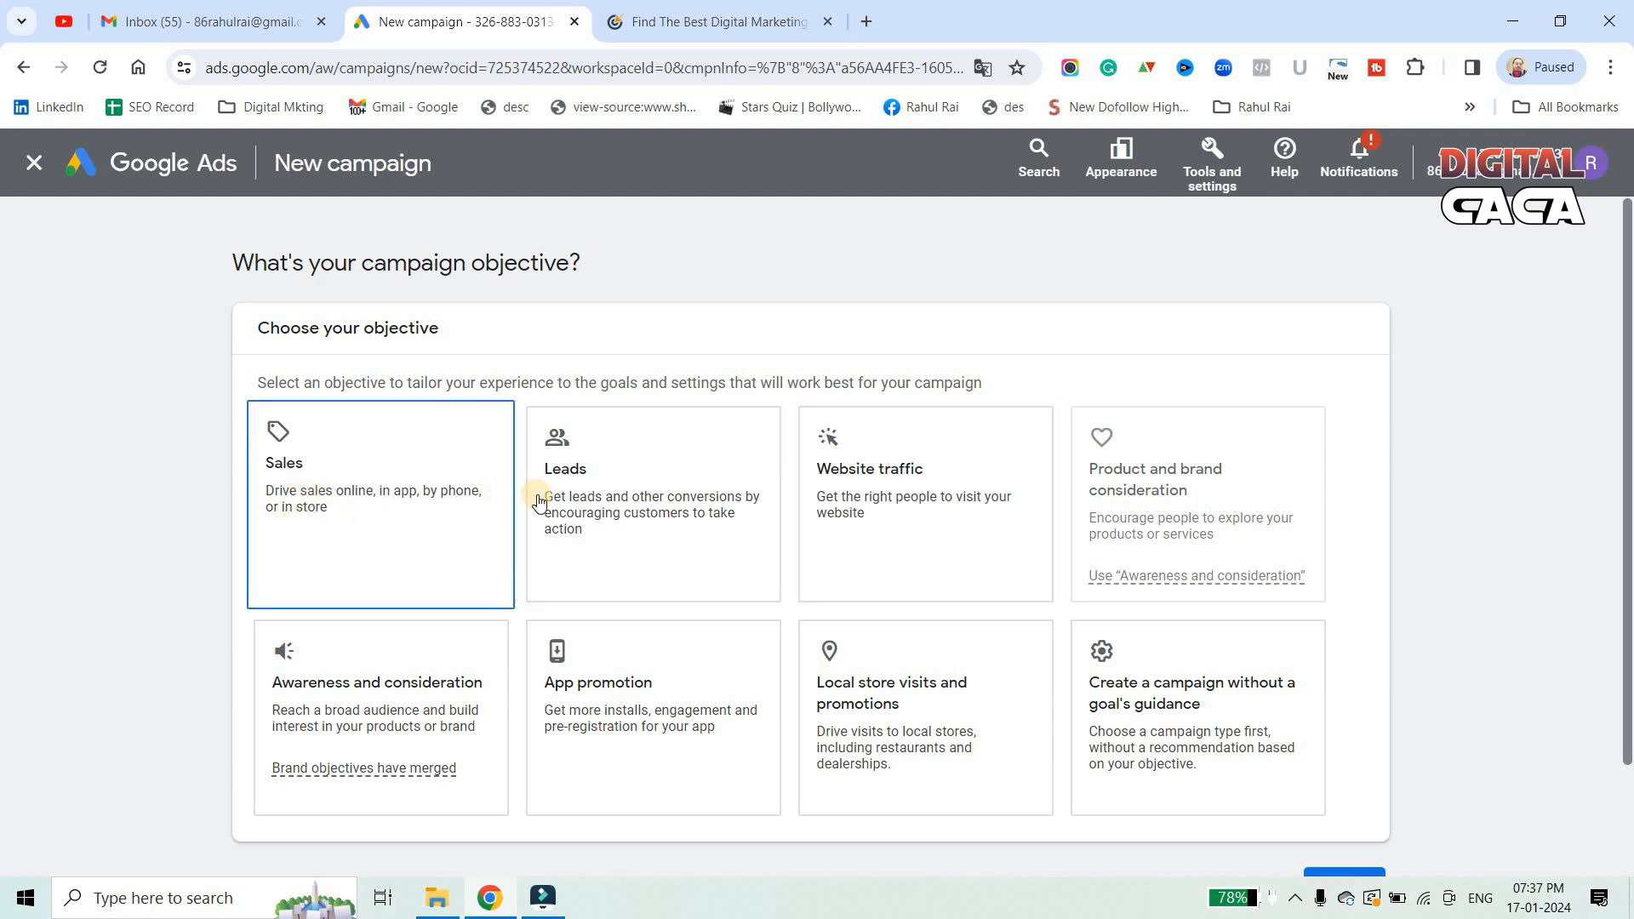
click(587, 498)
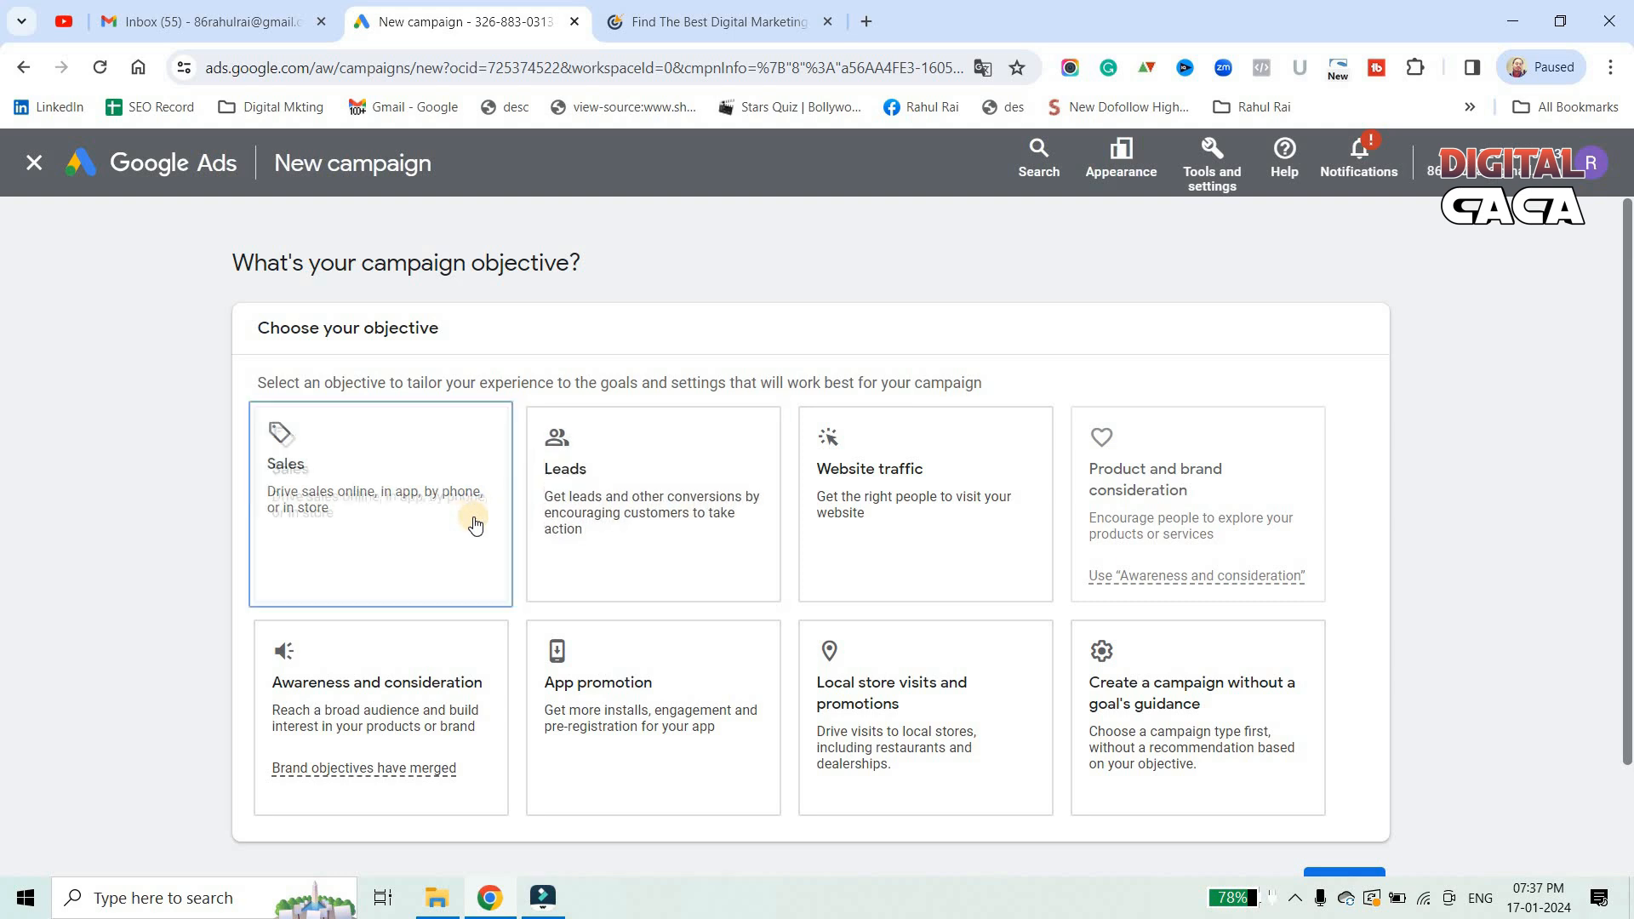
click(901, 468)
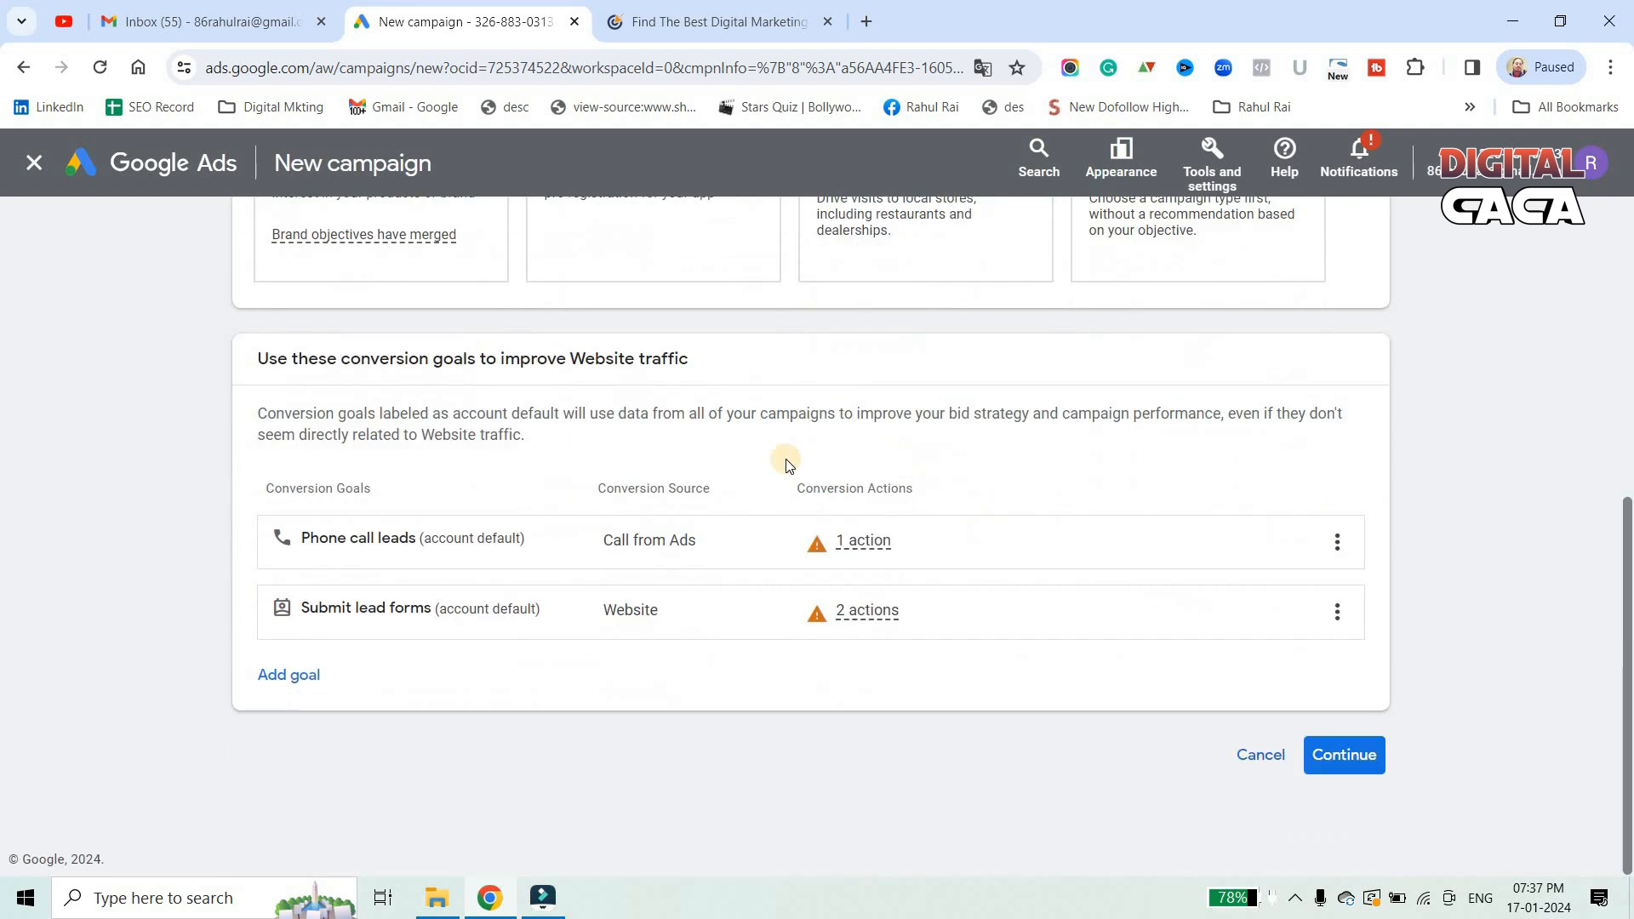
click(1328, 755)
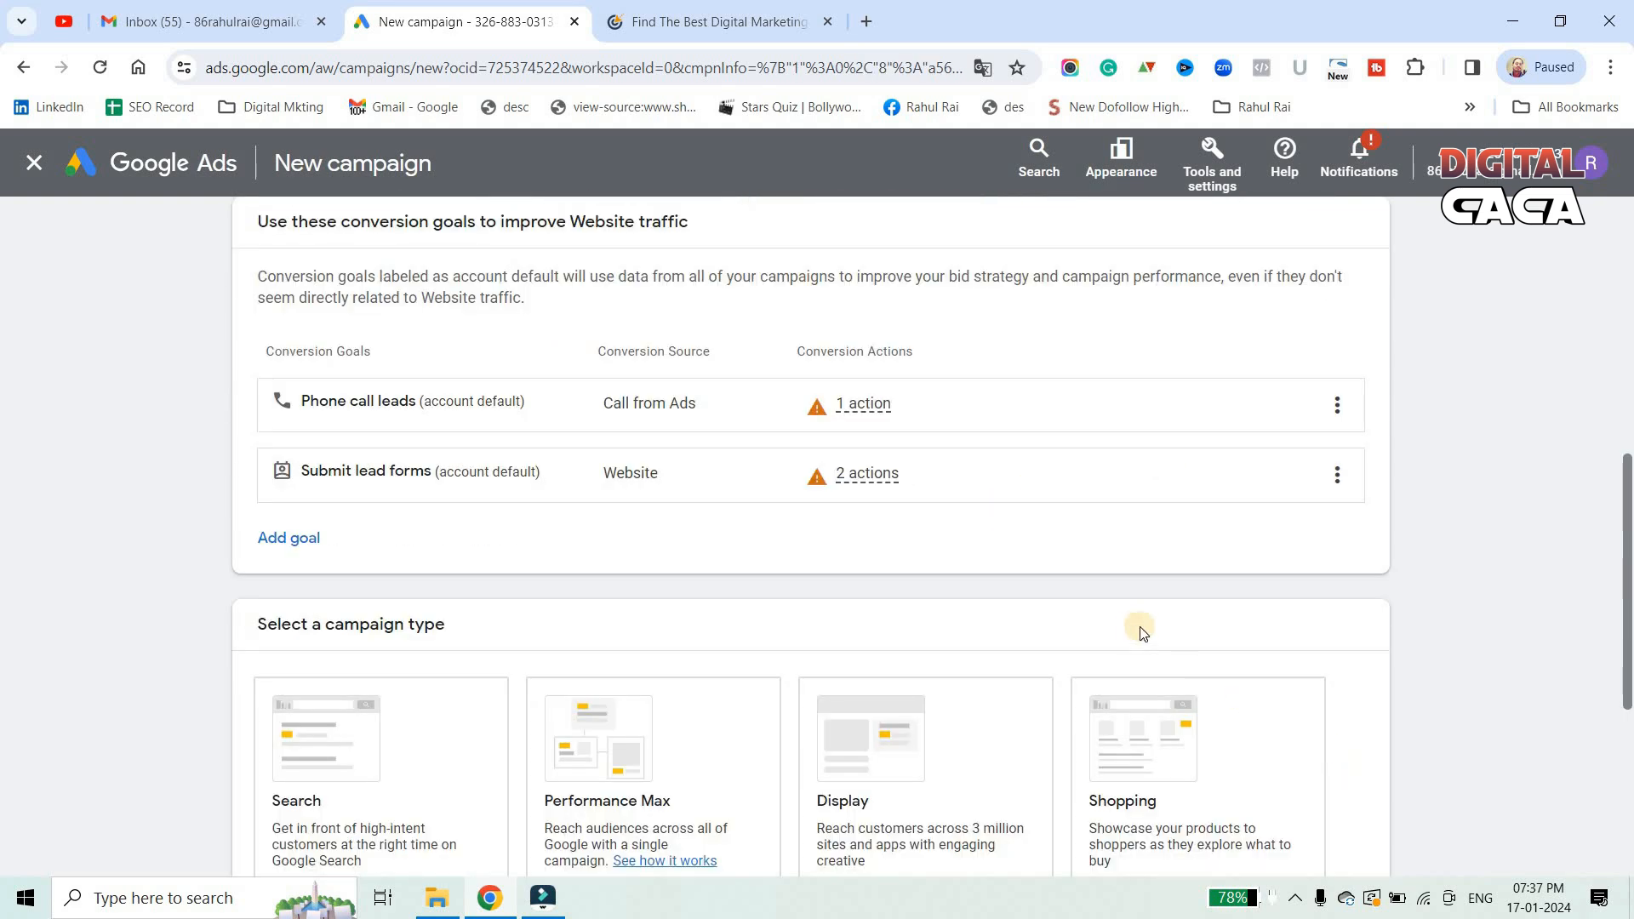
Select Search as the campaign type
scroll(1174, 603, down, 4)
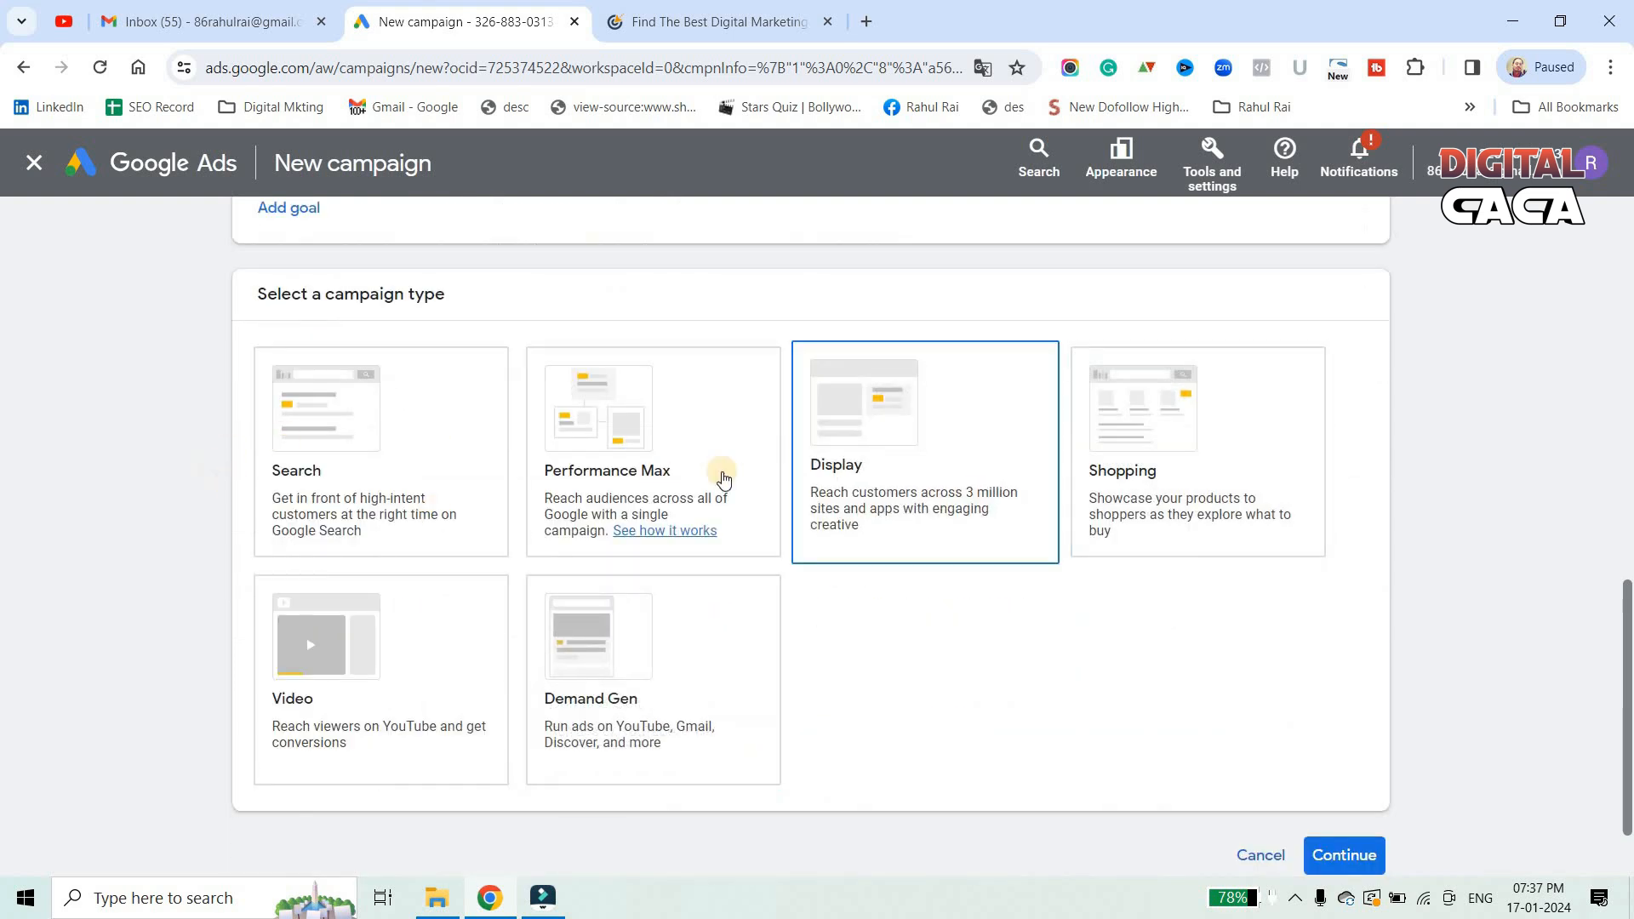
click(723, 474)
click(557, 473)
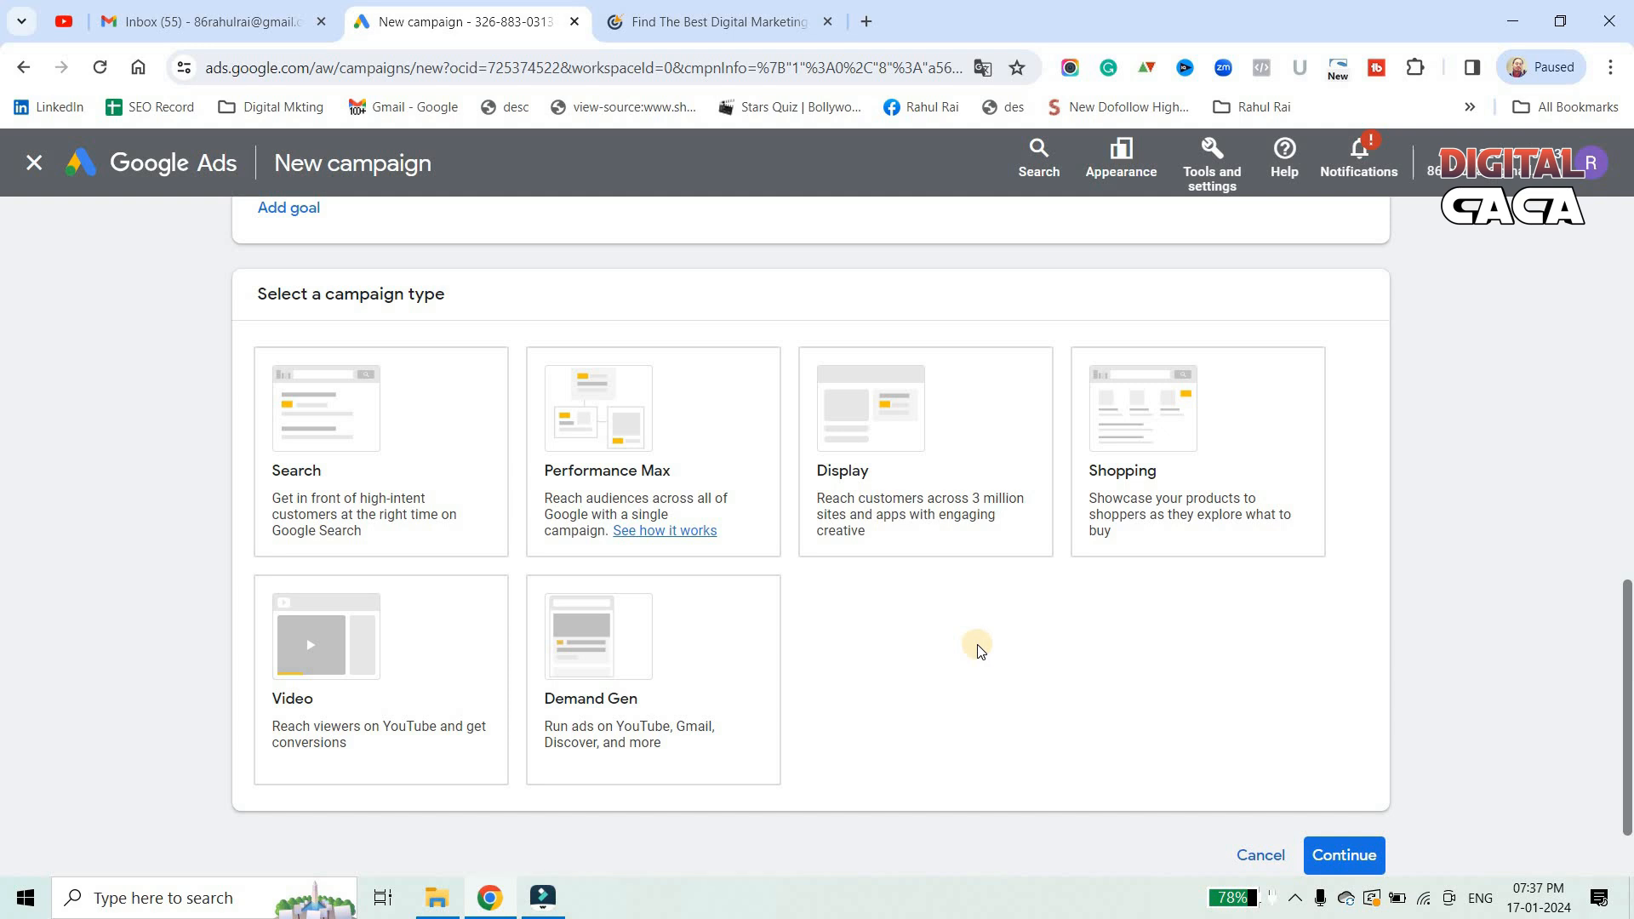
click(297, 433)
Copy the digiranks.com address from its open page and enter it as the business's website
scroll(955, 444, down, 5)
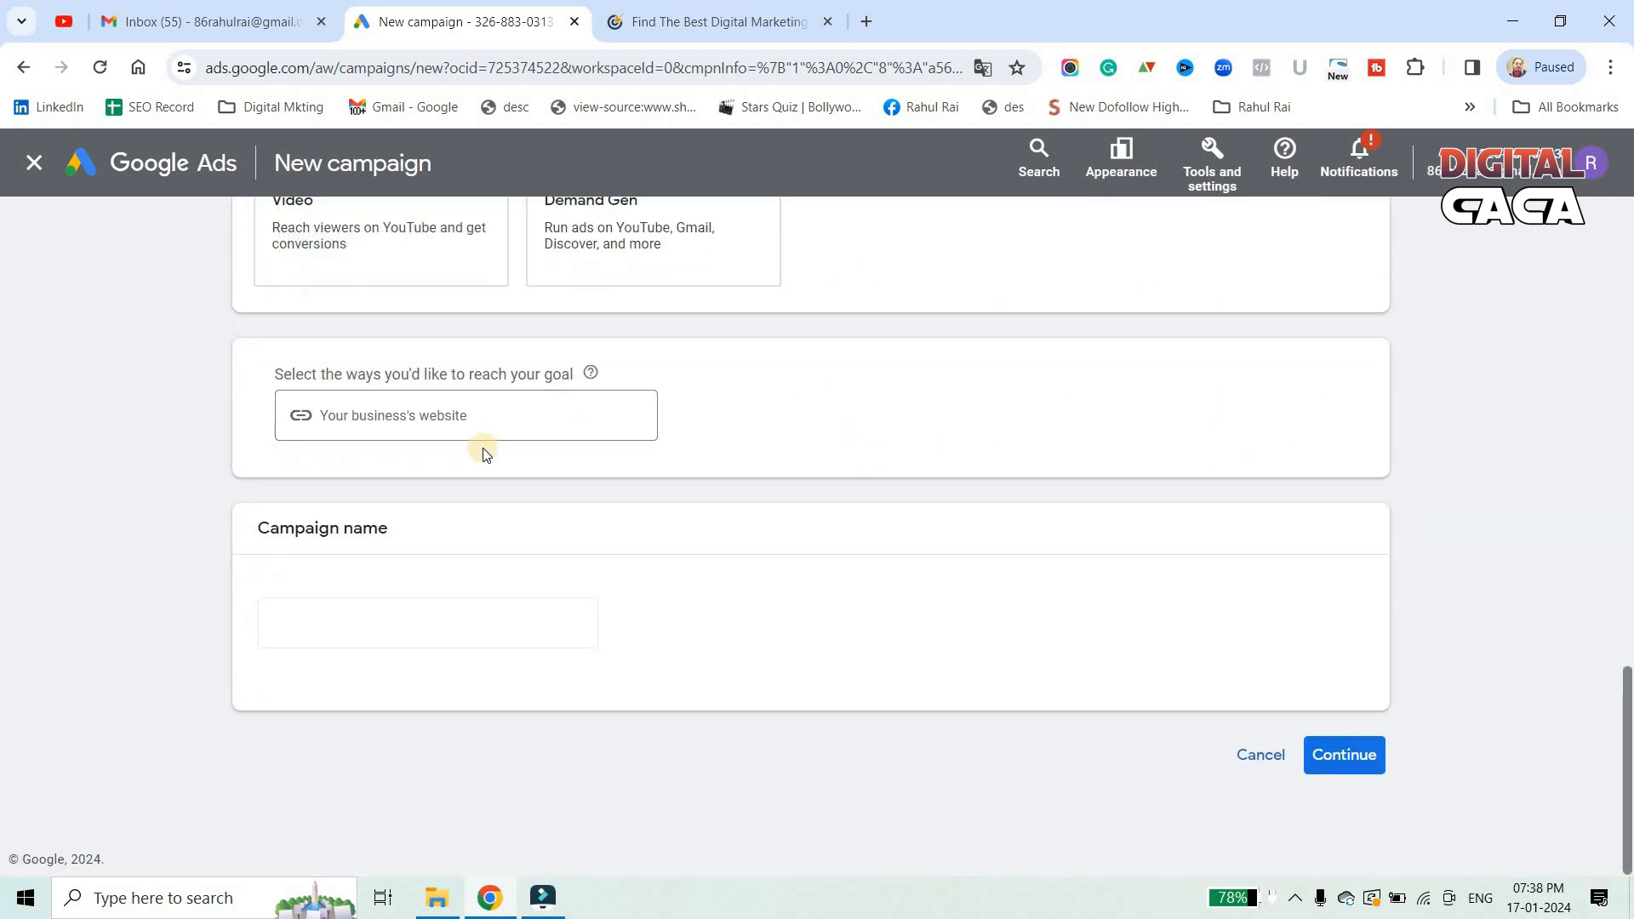
click(460, 431)
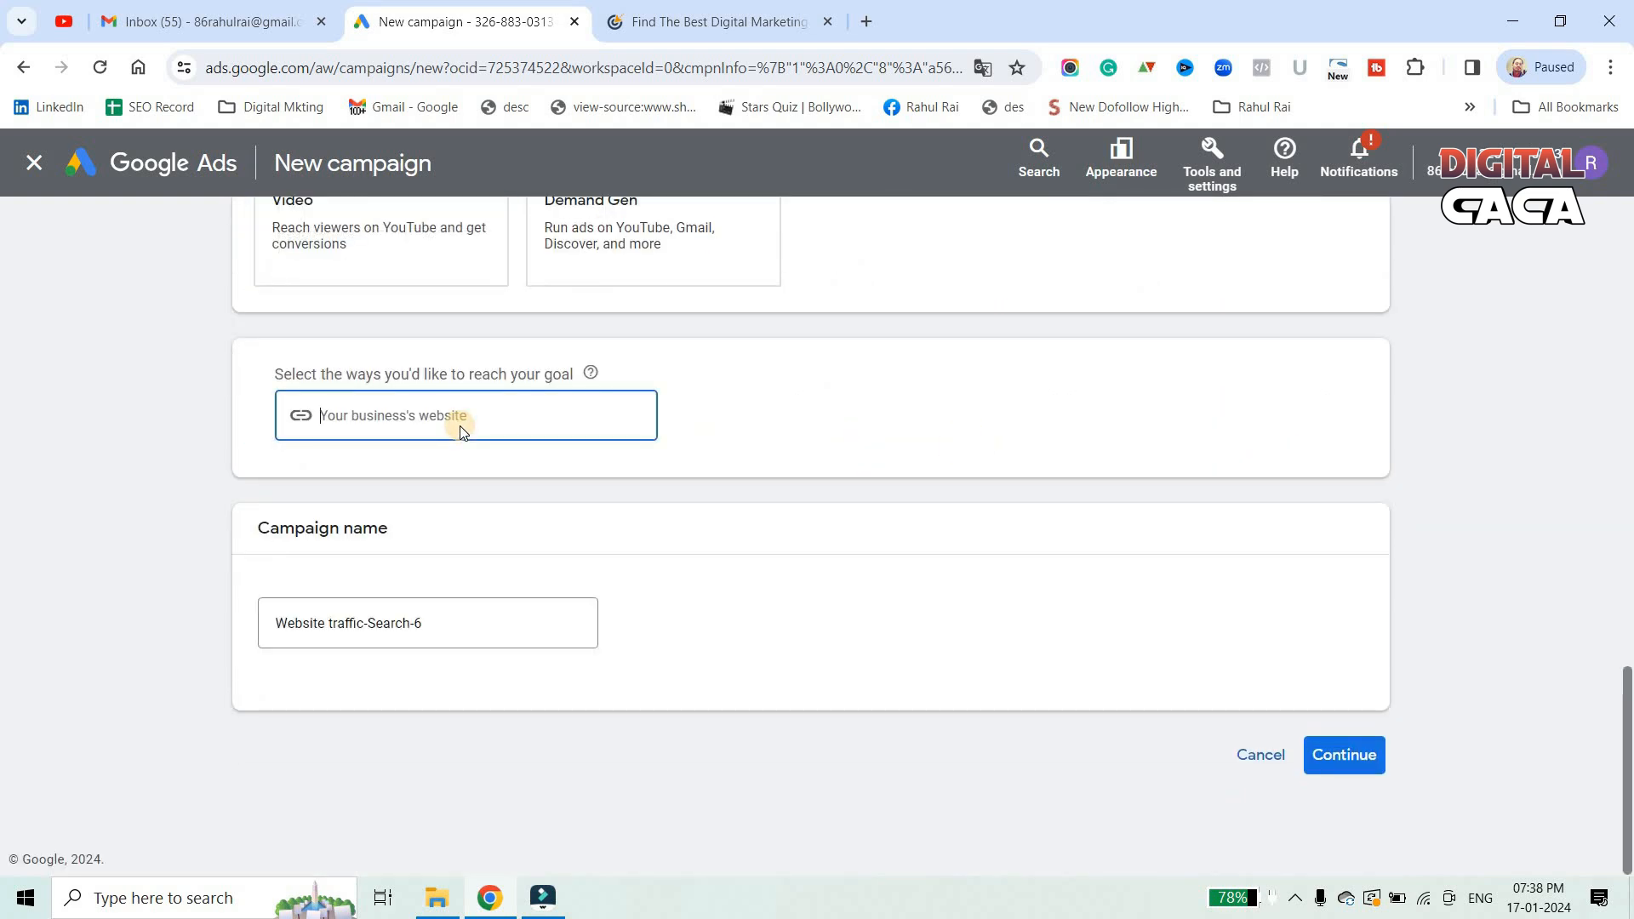
scroll(561, 262, up, 2)
click(644, 19)
click(365, 66)
key(ctrl+c)
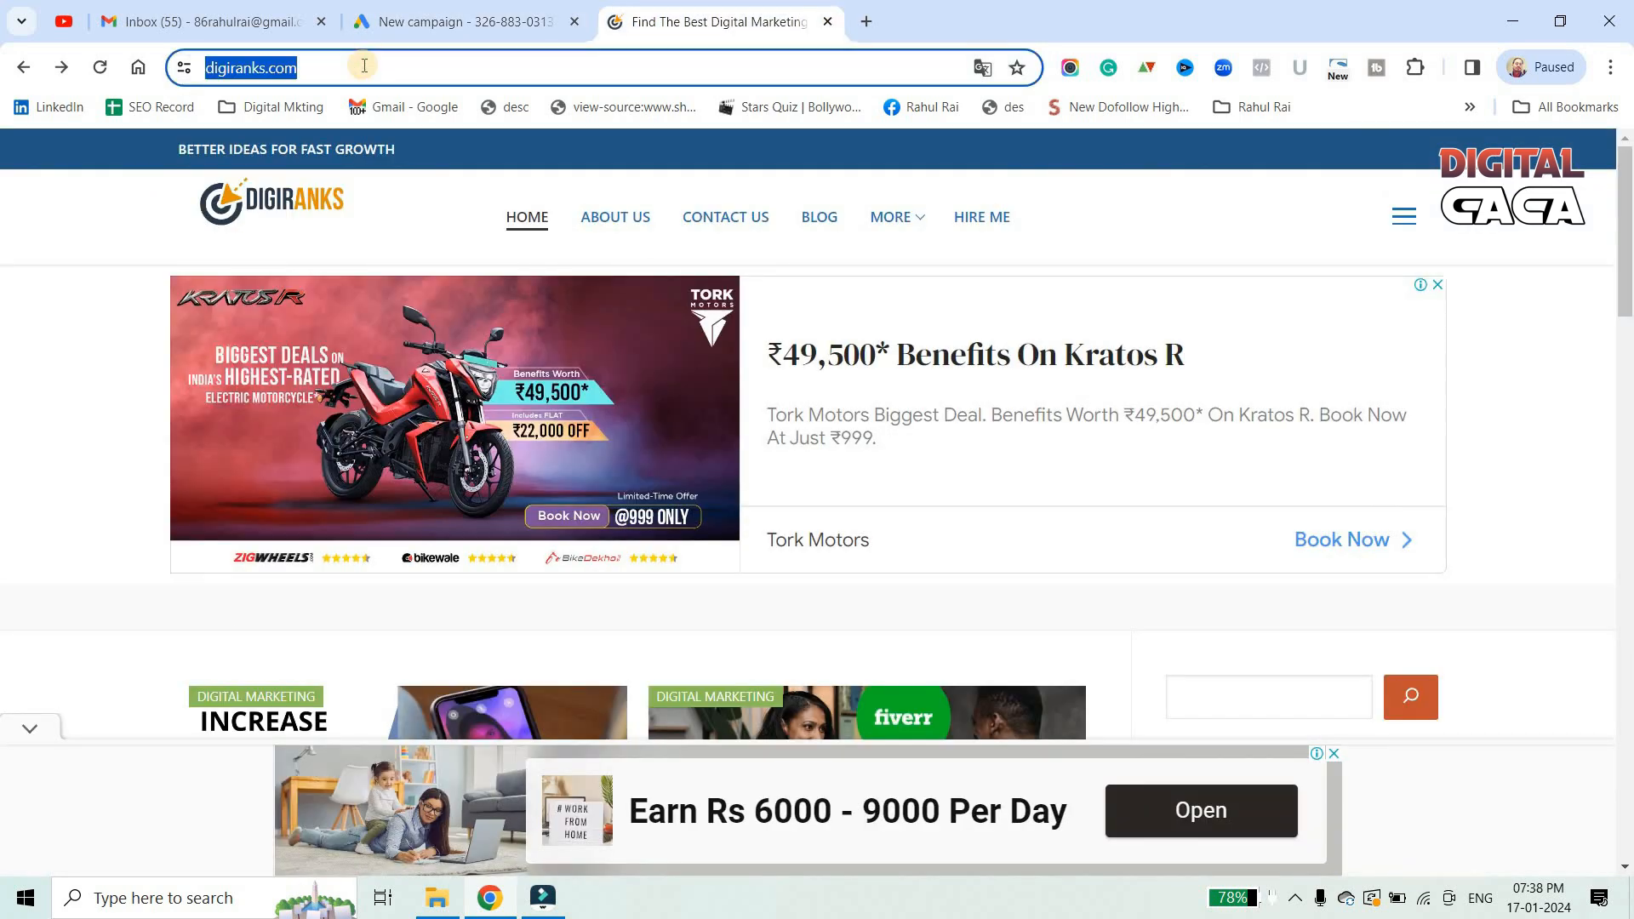
click(367, 24)
click(387, 538)
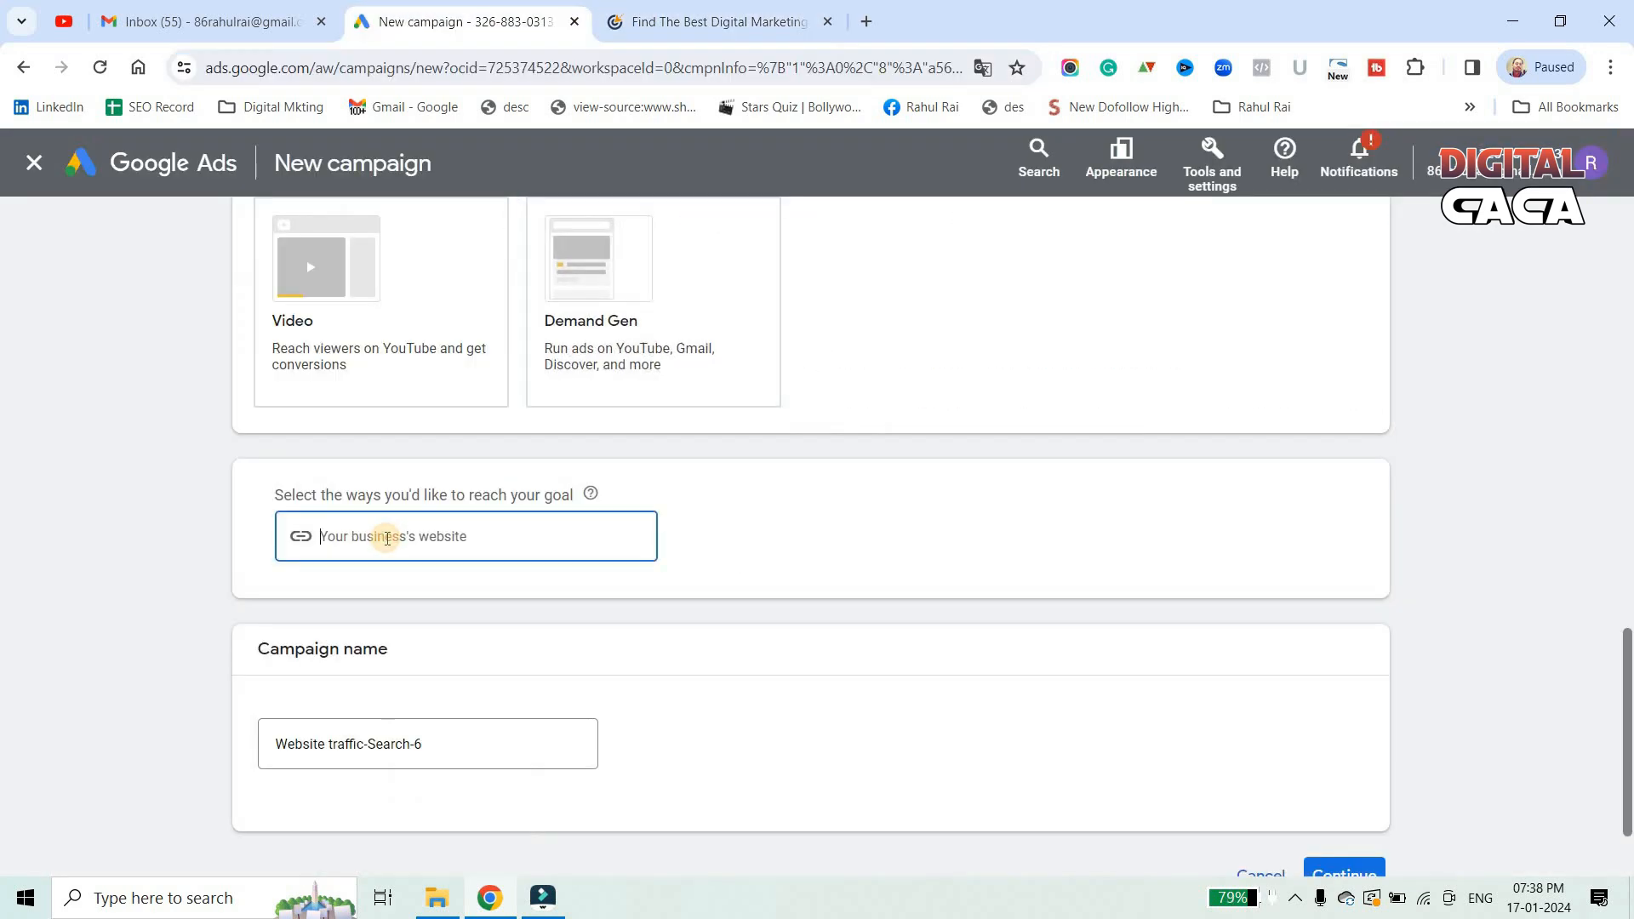
key(ctrl+v)
click(696, 563)
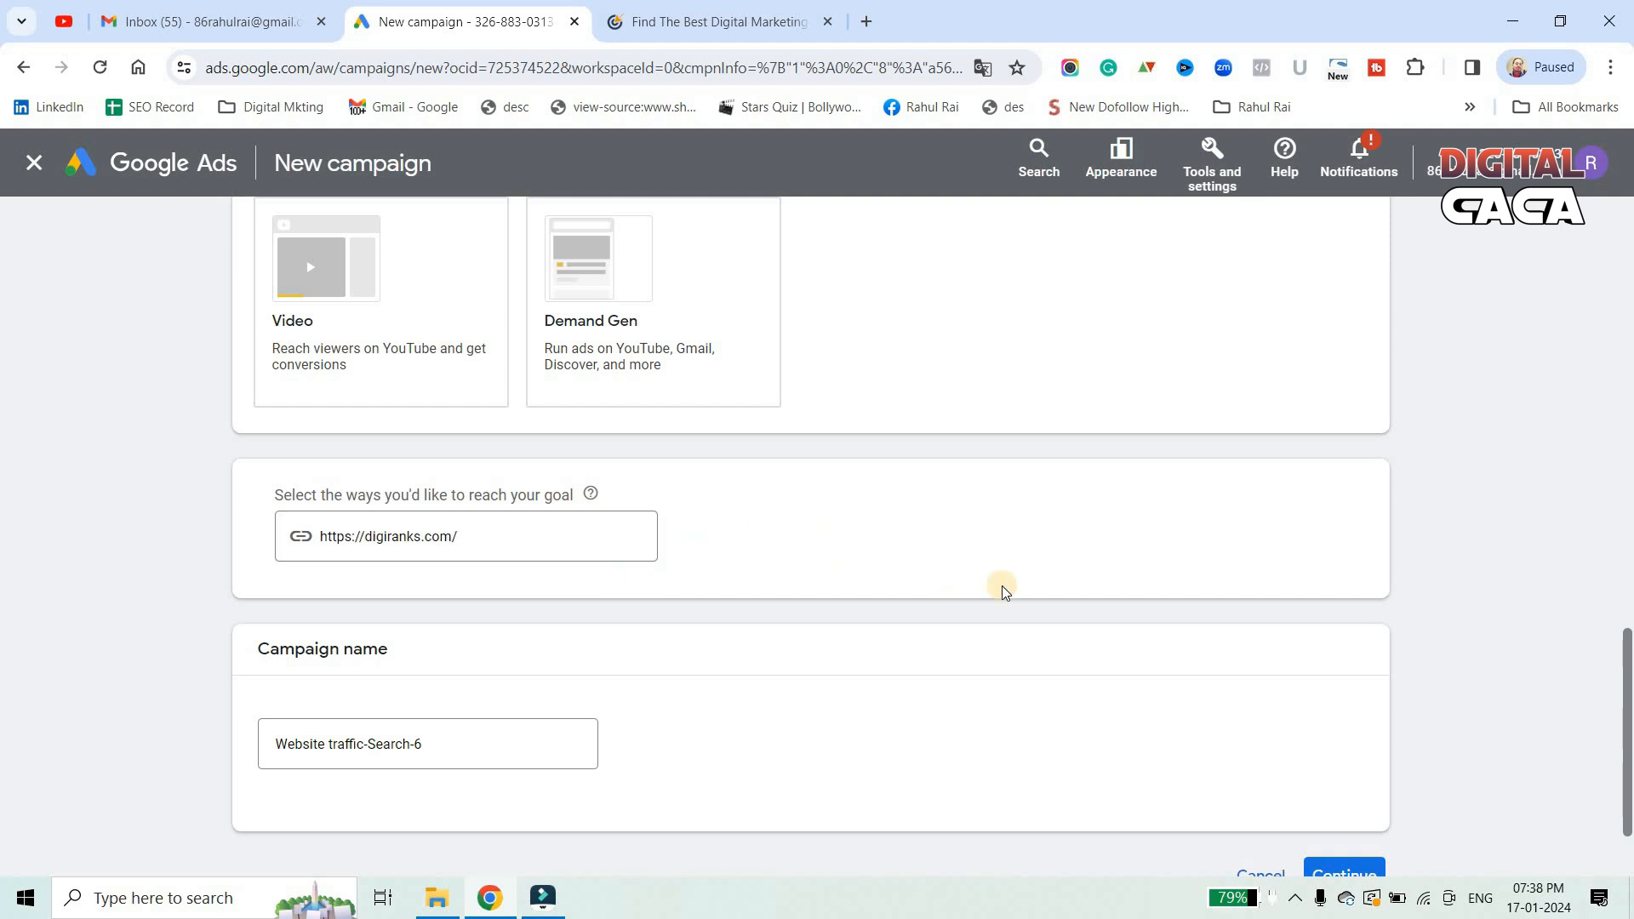
Name the campaign "Traffic ads" and continue by starting a new campaign instead of finishing the saved draft
scroll(1000, 584, down, 2)
drag(427, 635, 266, 634)
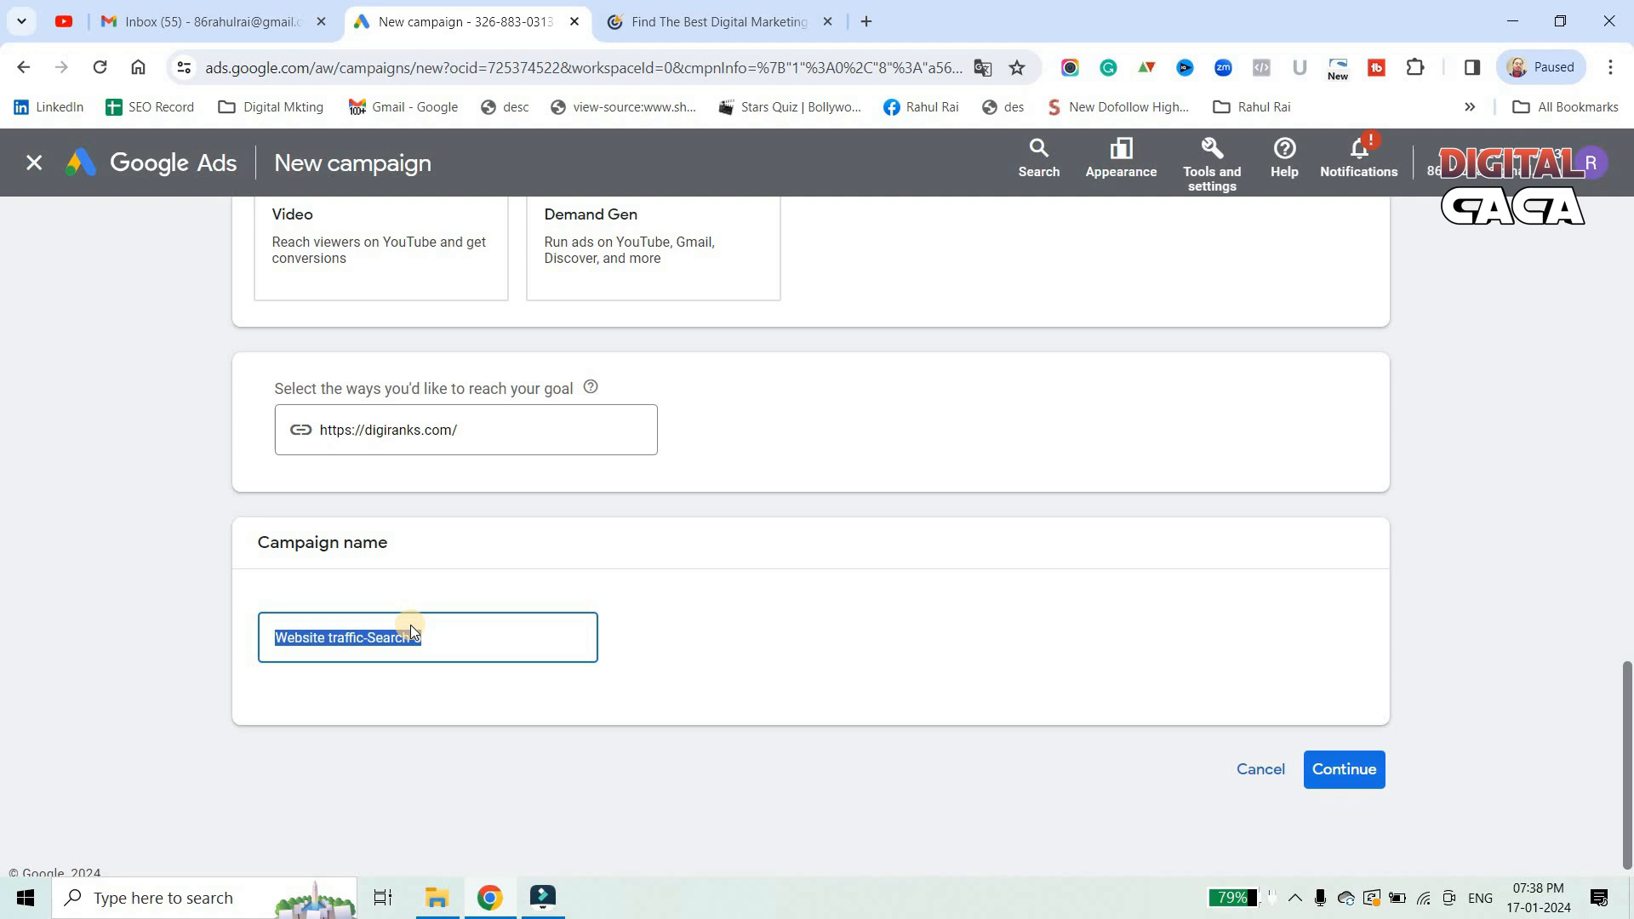
text(Traffic ads)
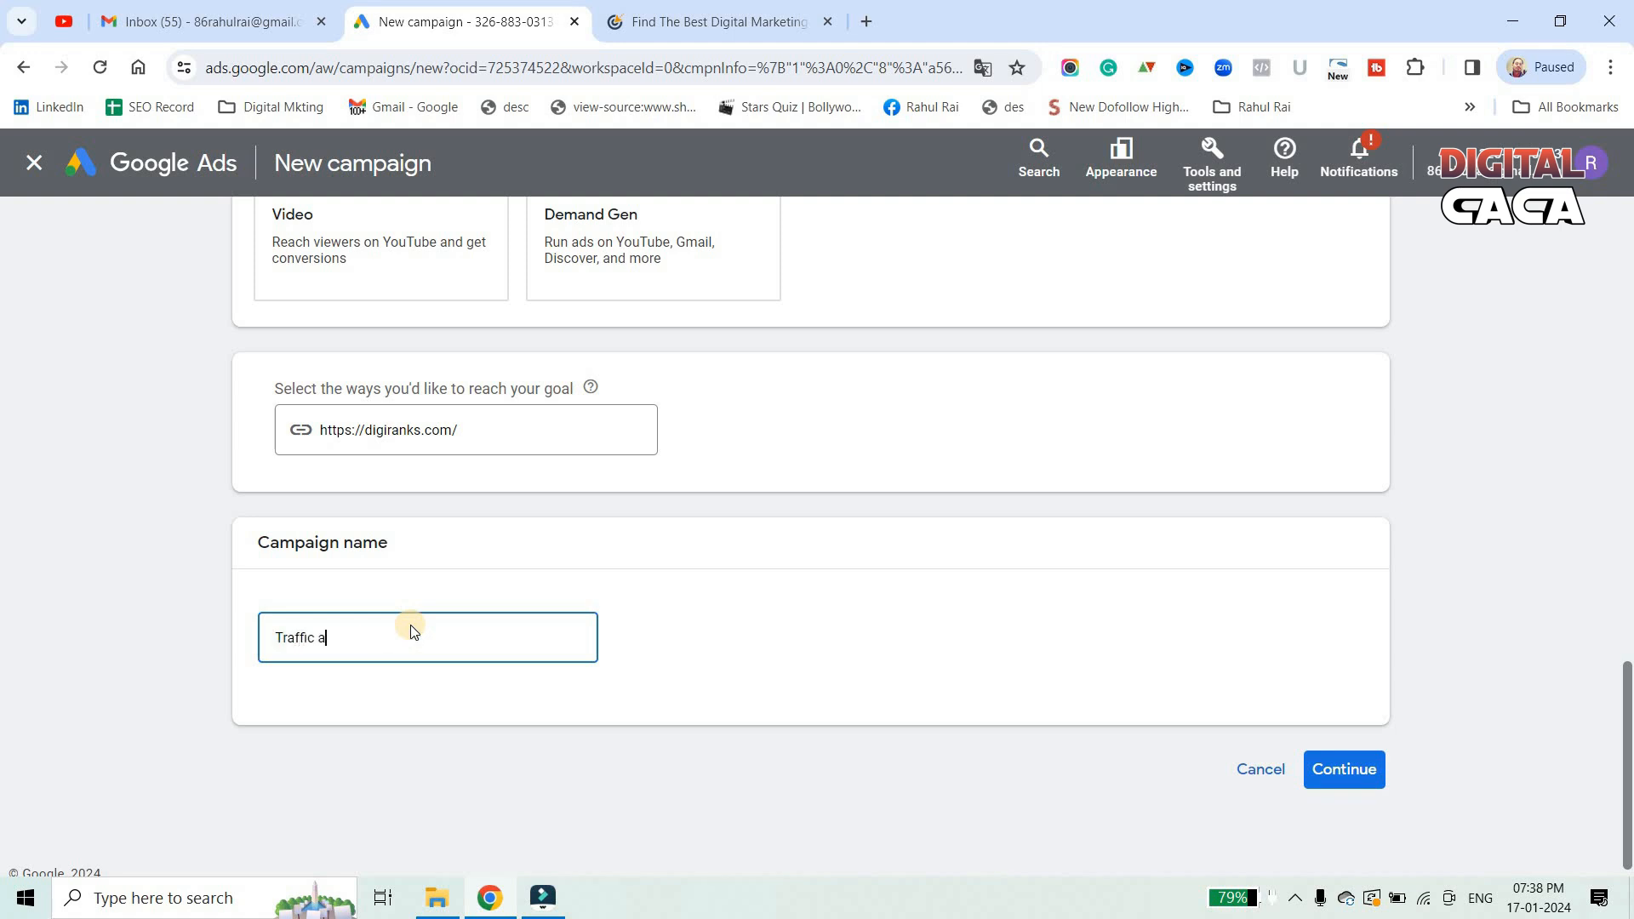
click(1359, 775)
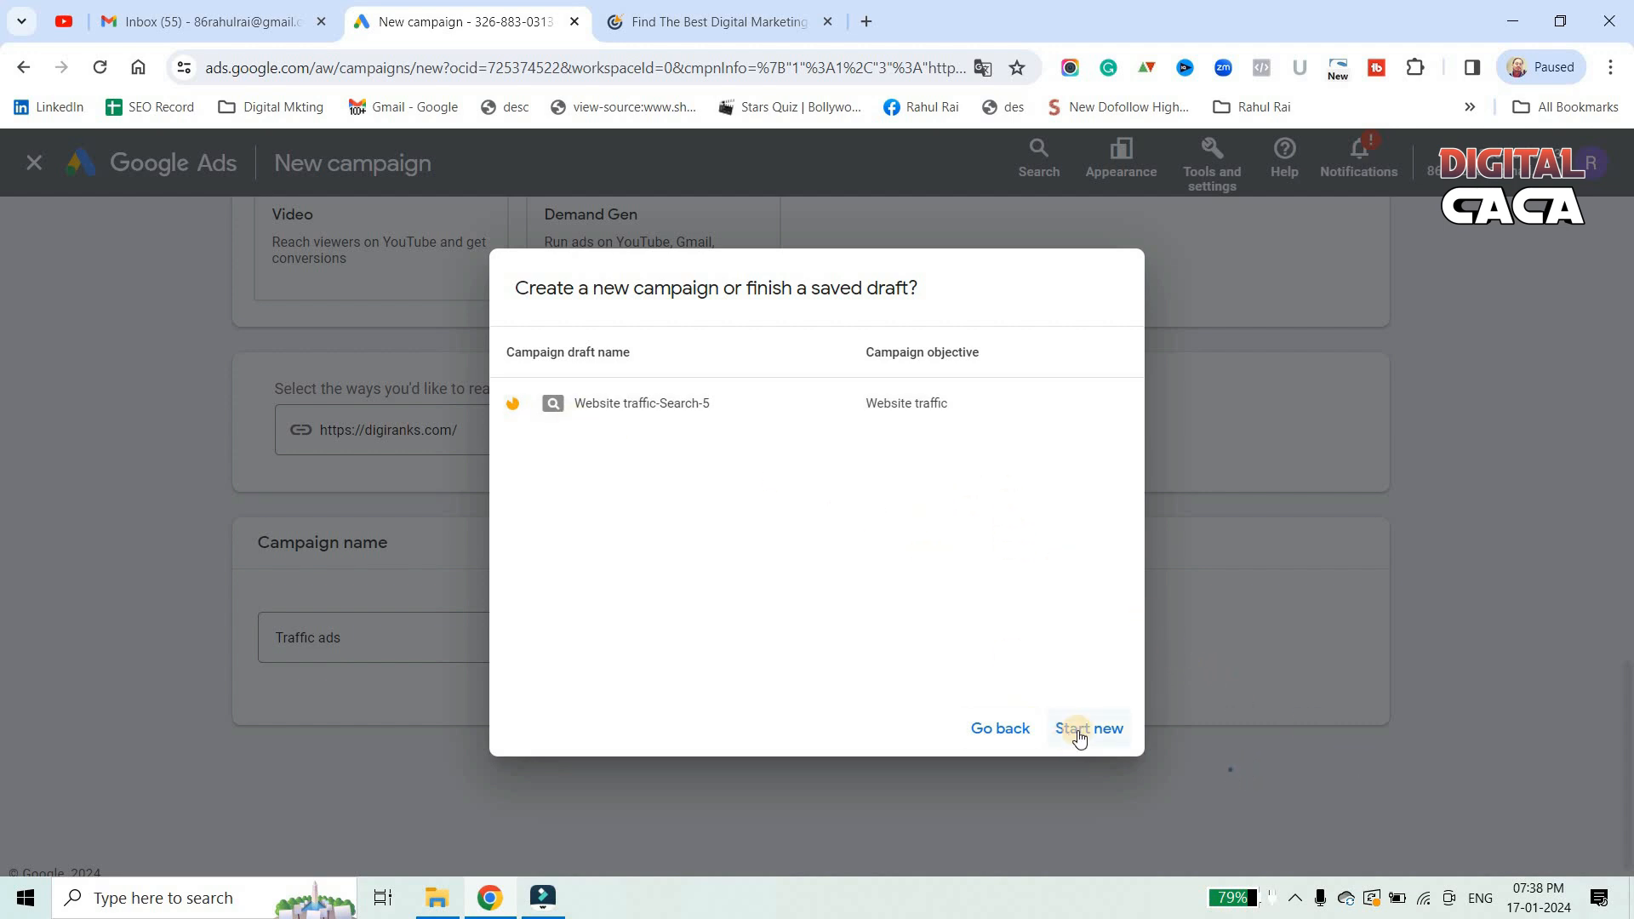
click(1110, 730)
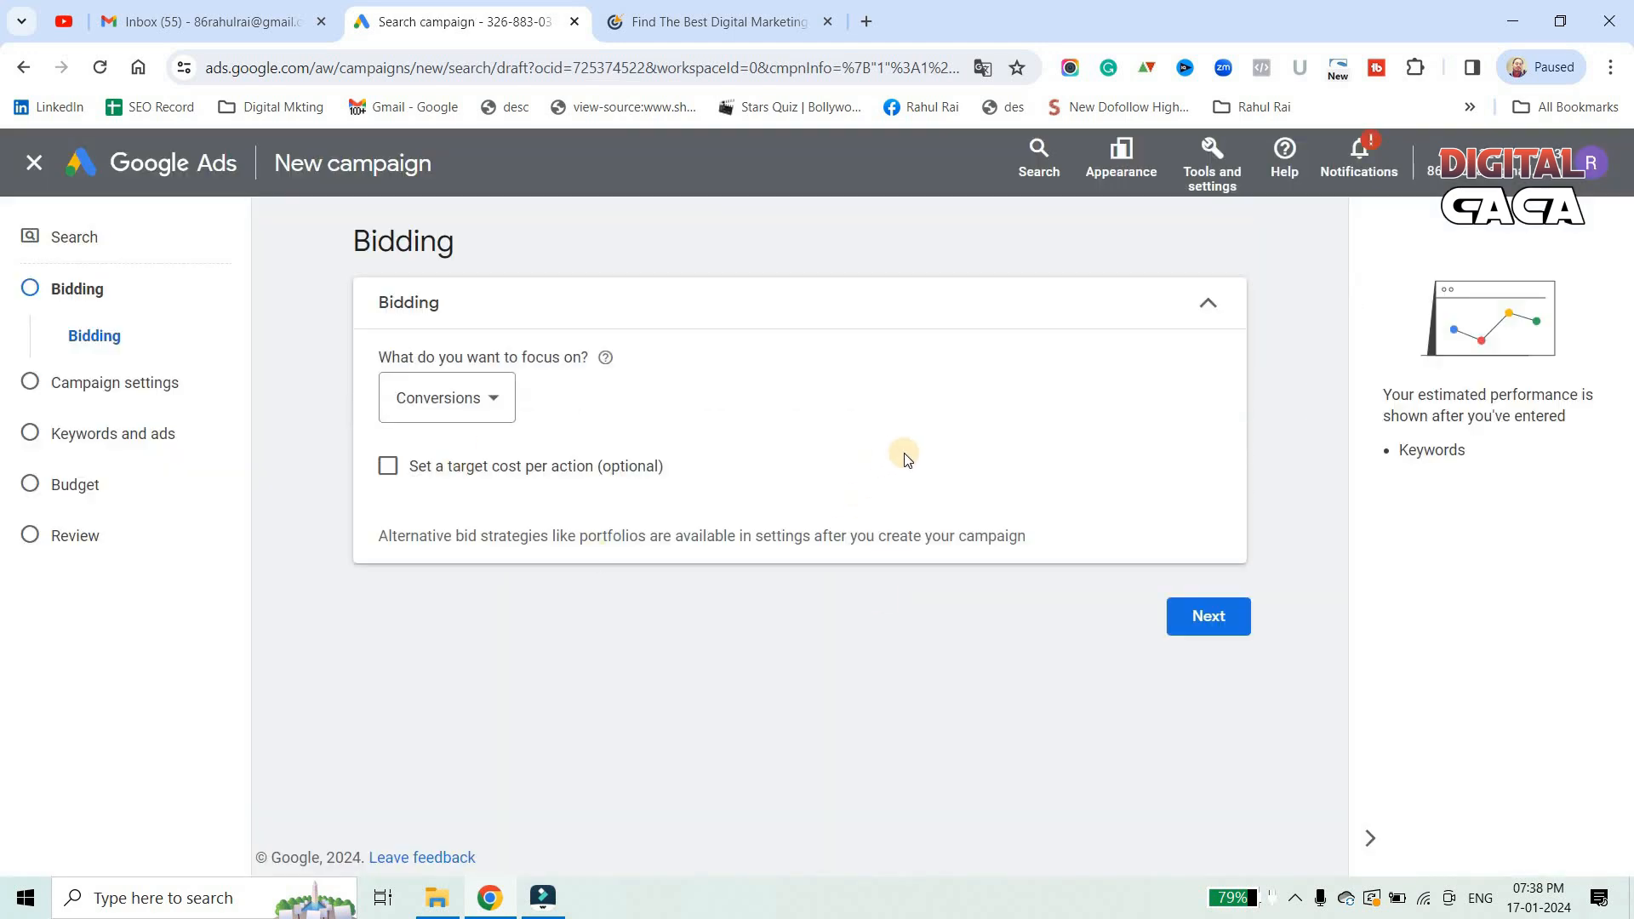
Set the bidding focus to Clicks
click(471, 404)
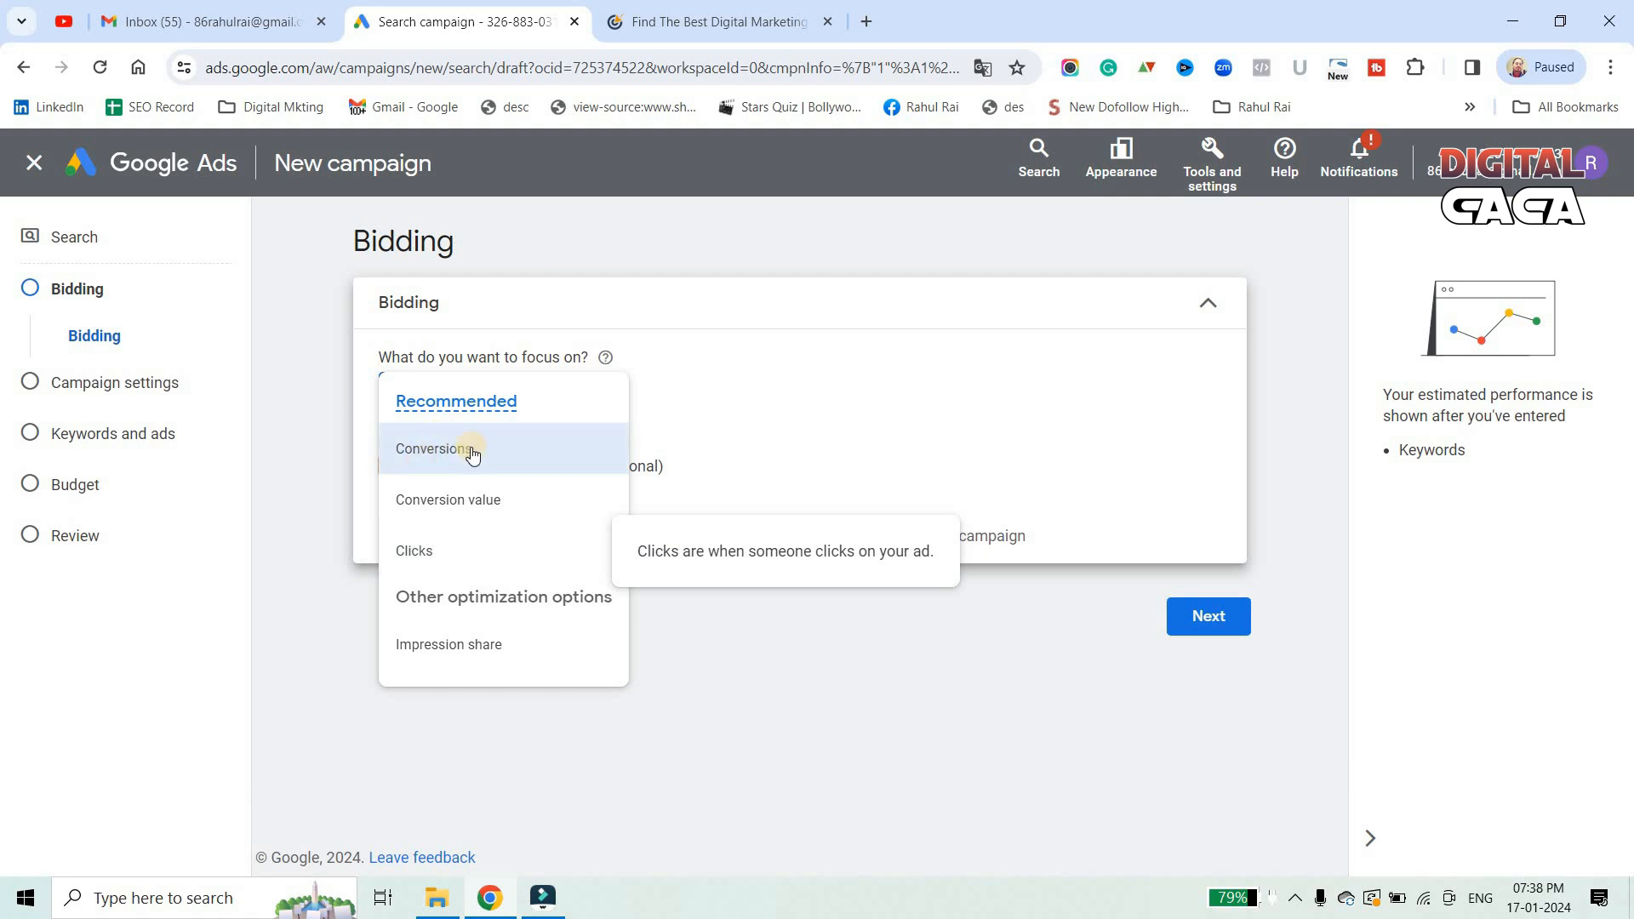
mouse_move(472, 456)
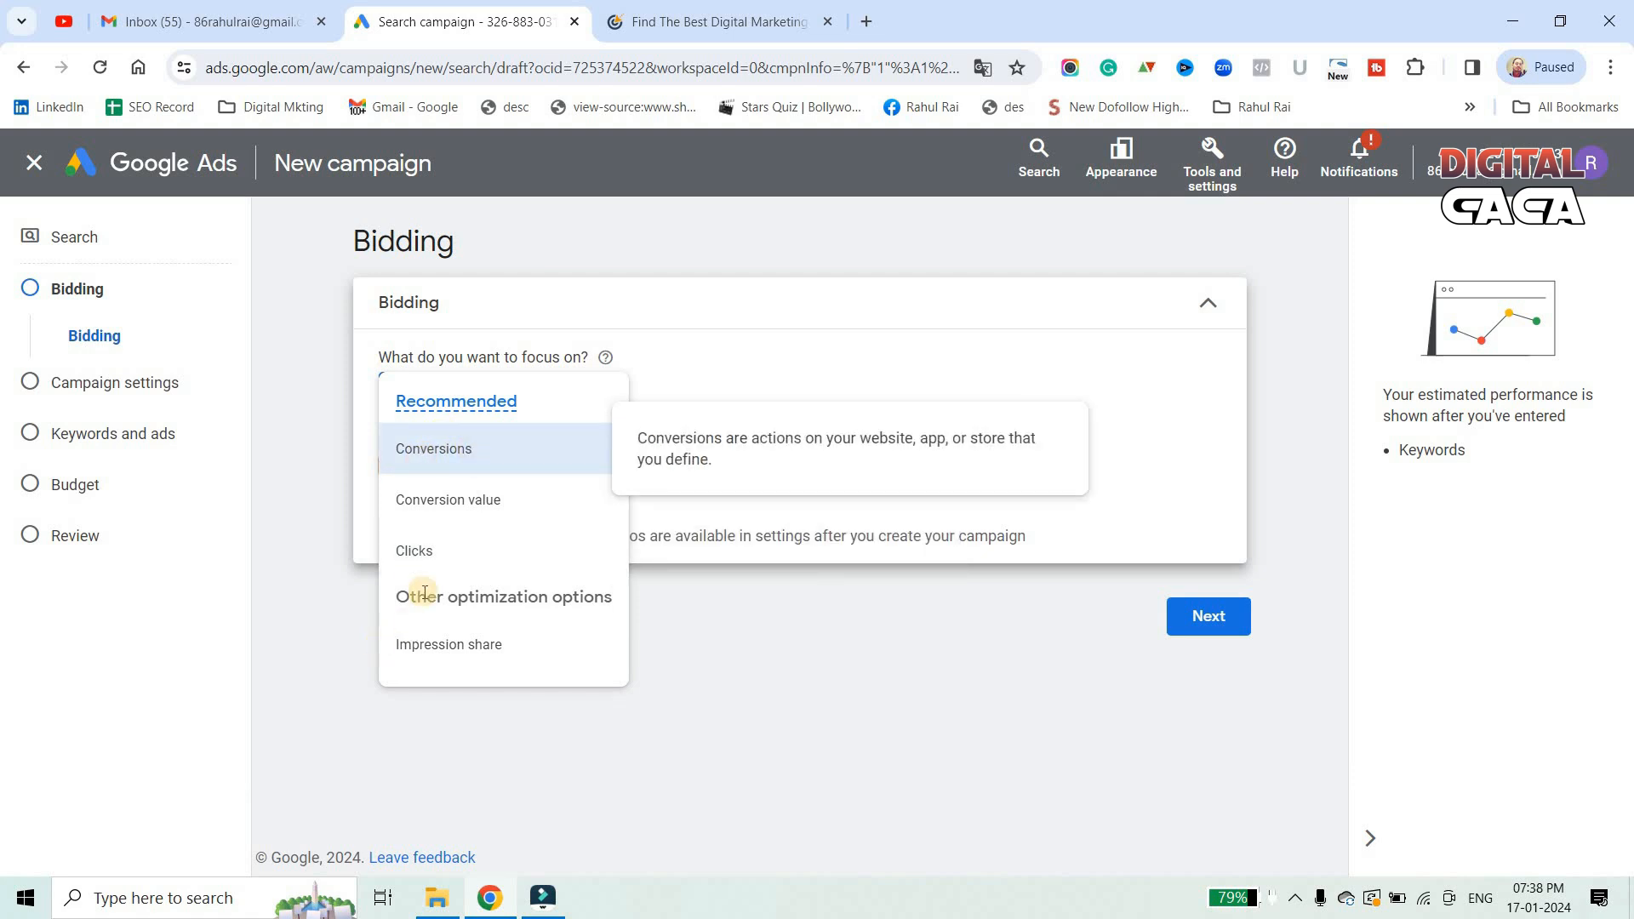
click(426, 555)
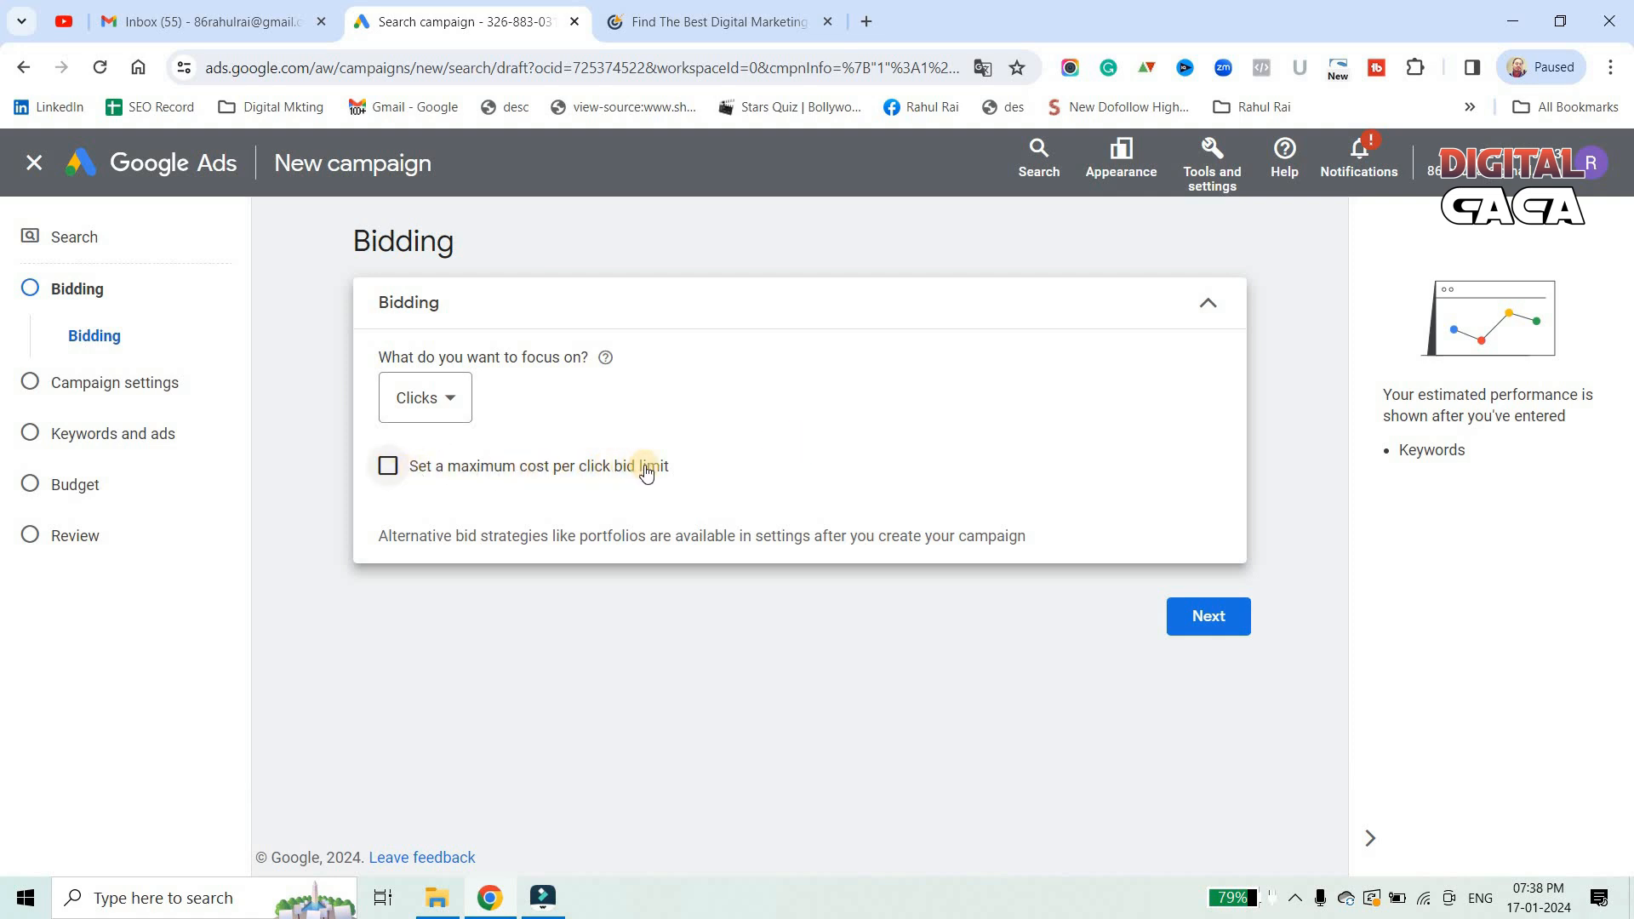
Enable a maximum cost per click bid limit of ₹20 and proceed to the campaign settings
click(389, 465)
click(441, 545)
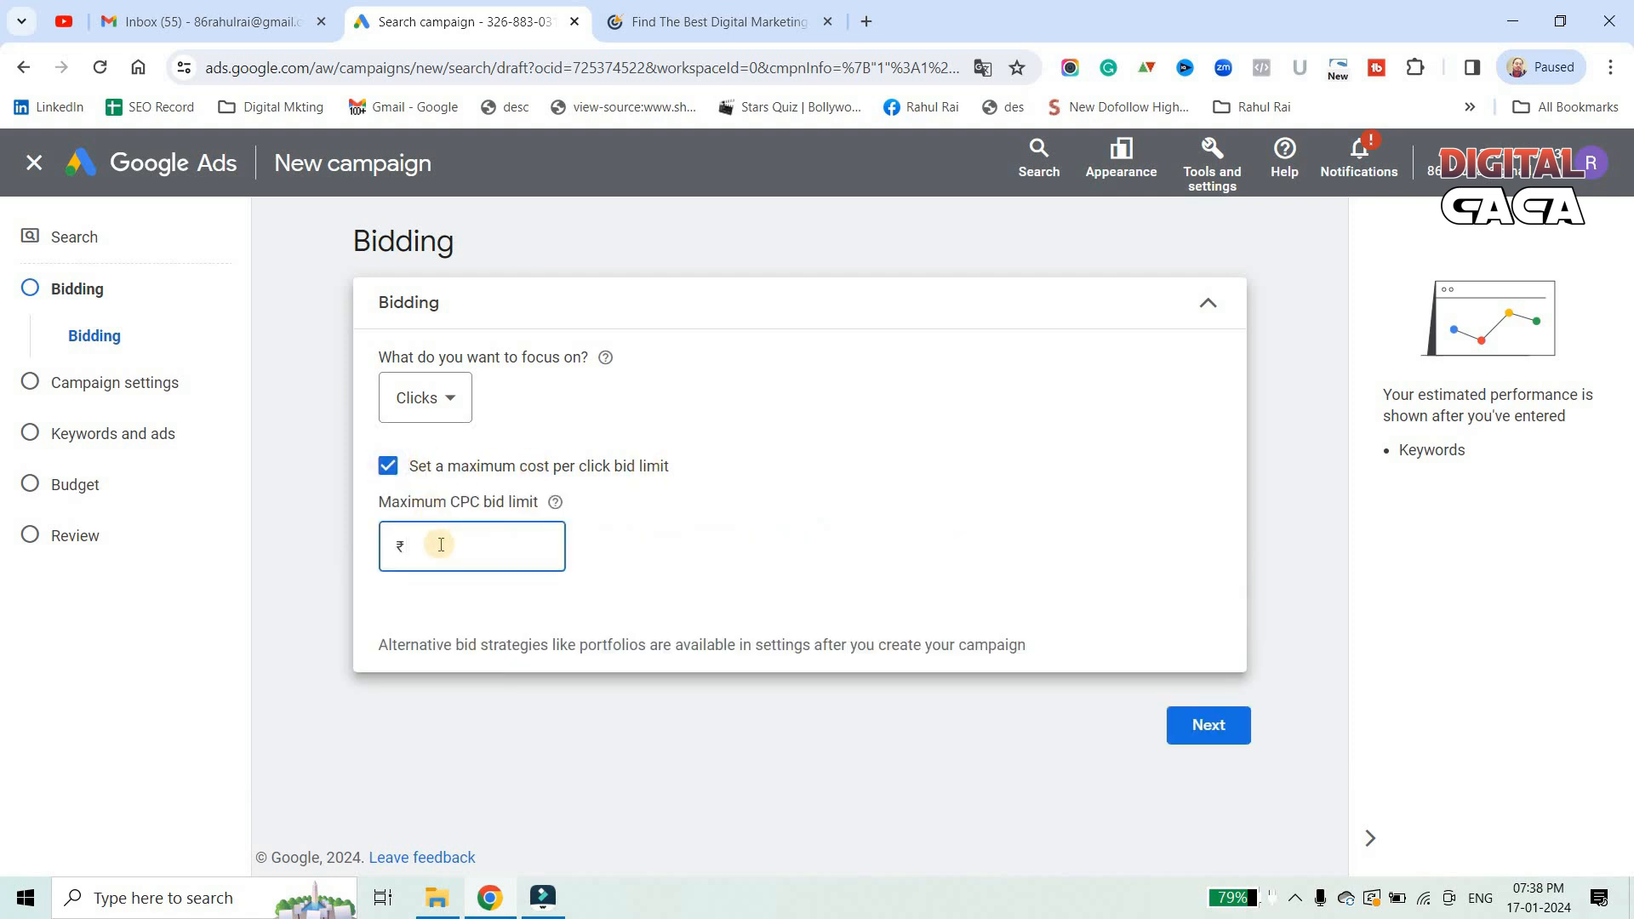
text(20)
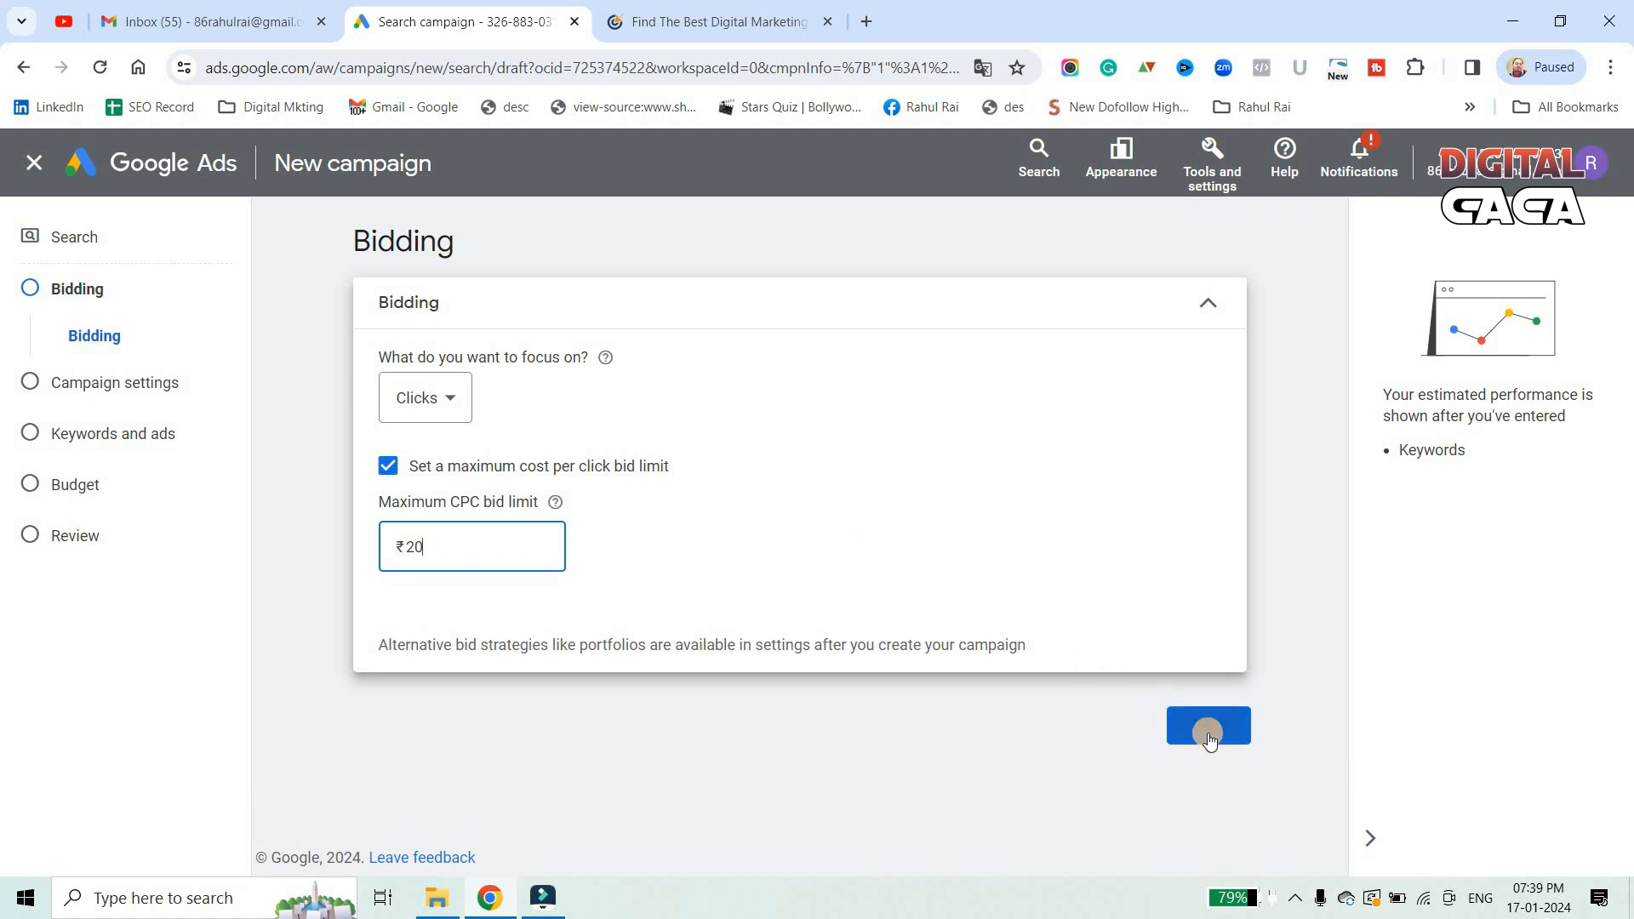
drag(417, 546, 404, 546)
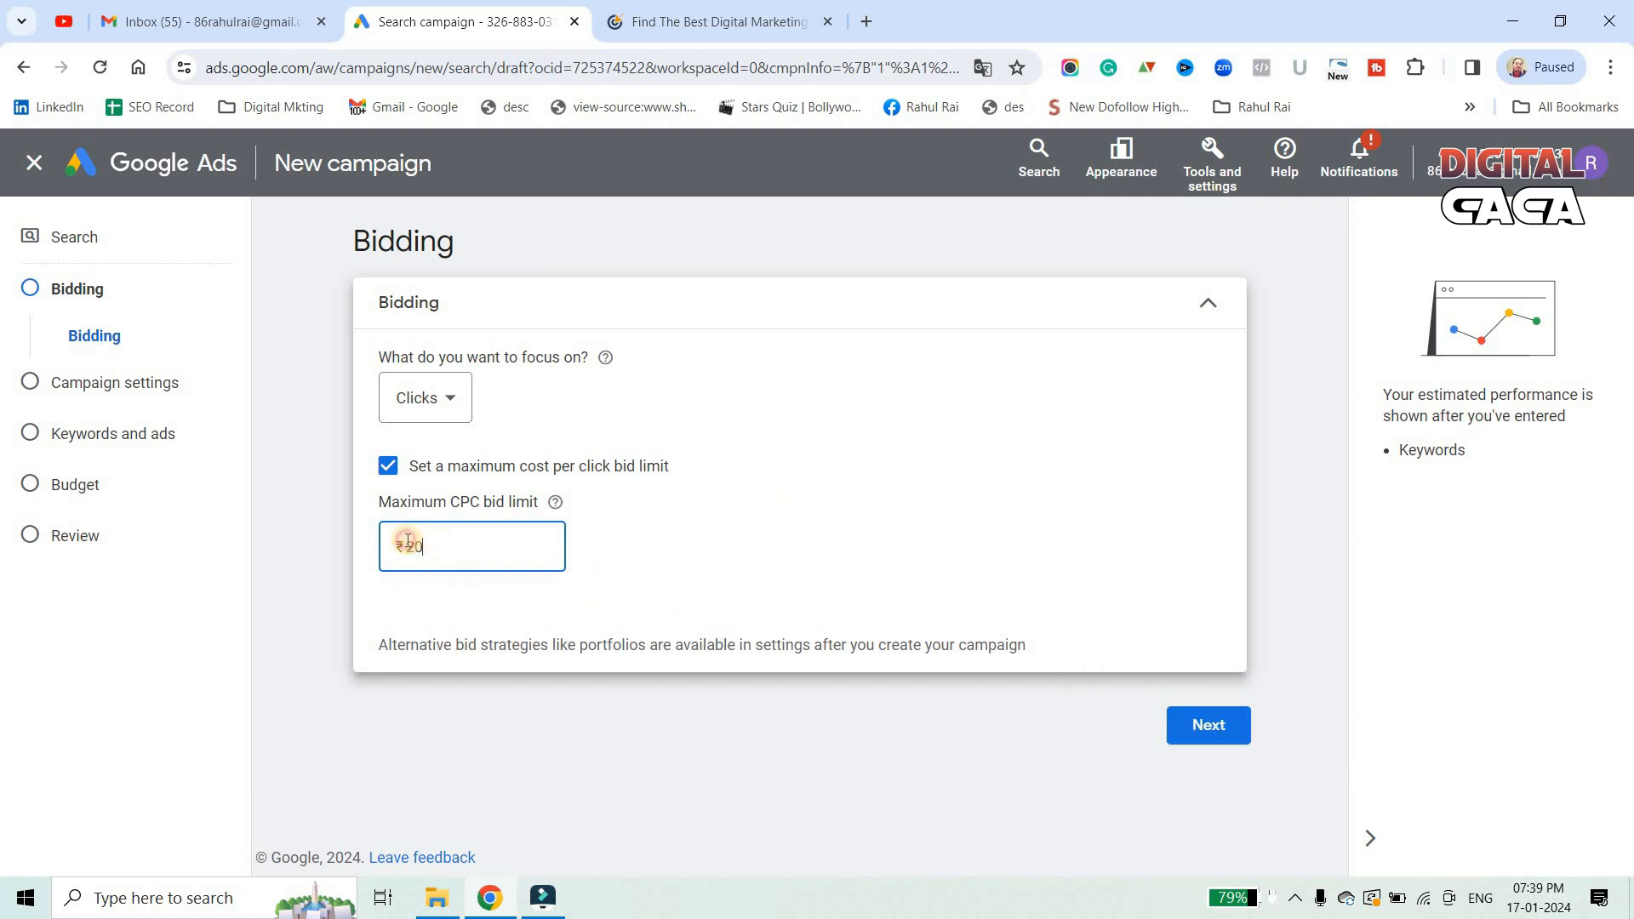
double_click(406, 546)
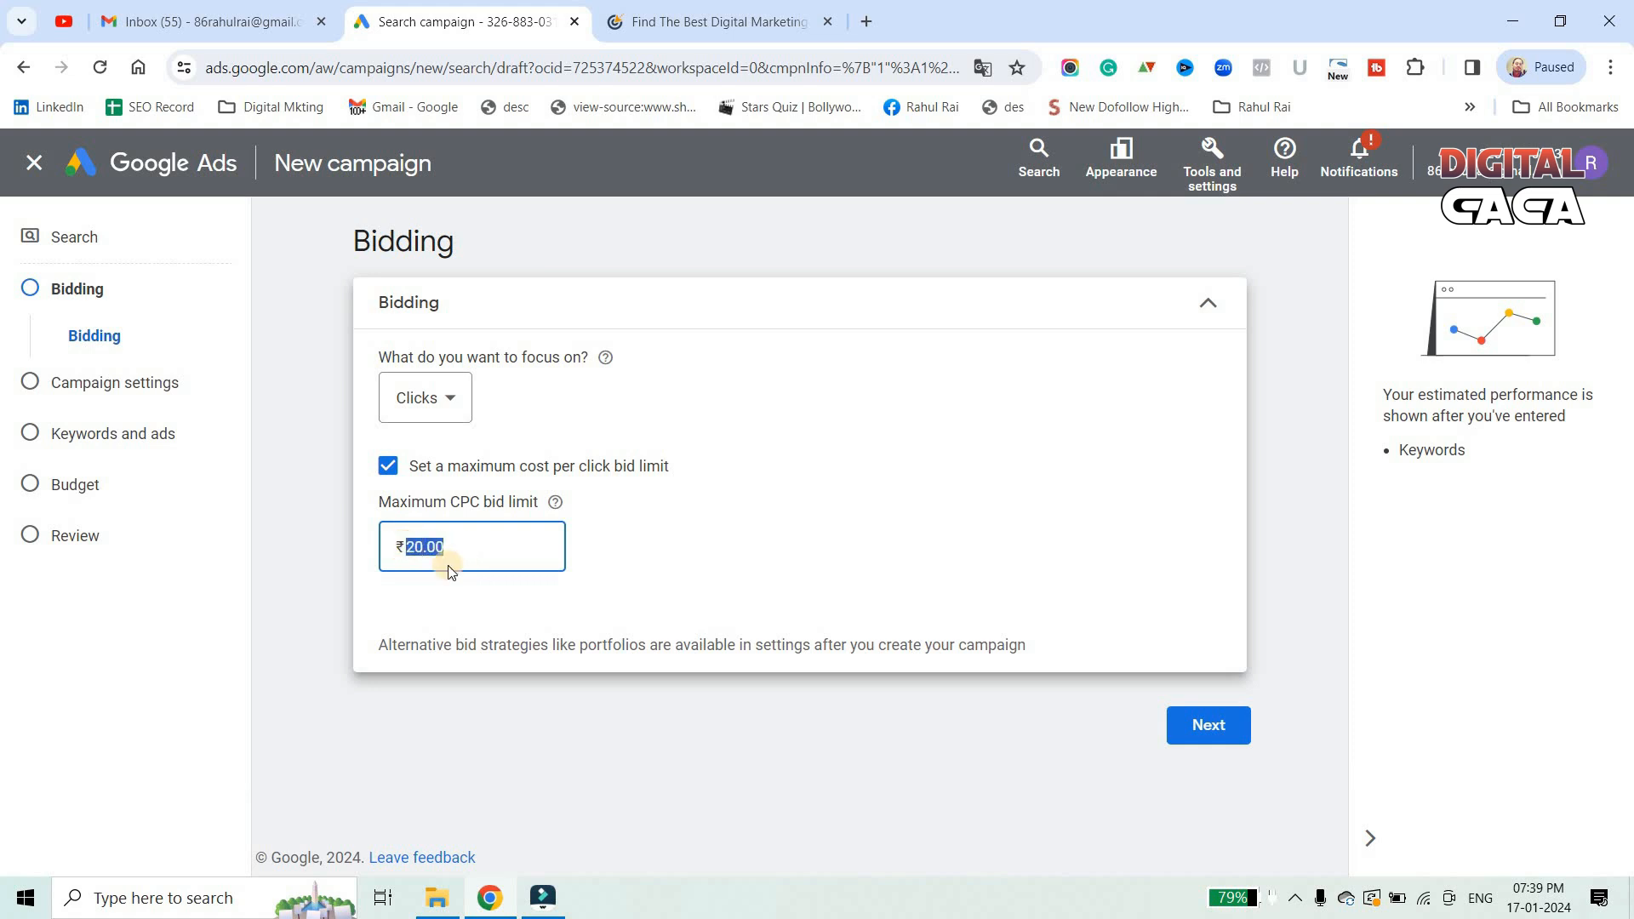
click(447, 545)
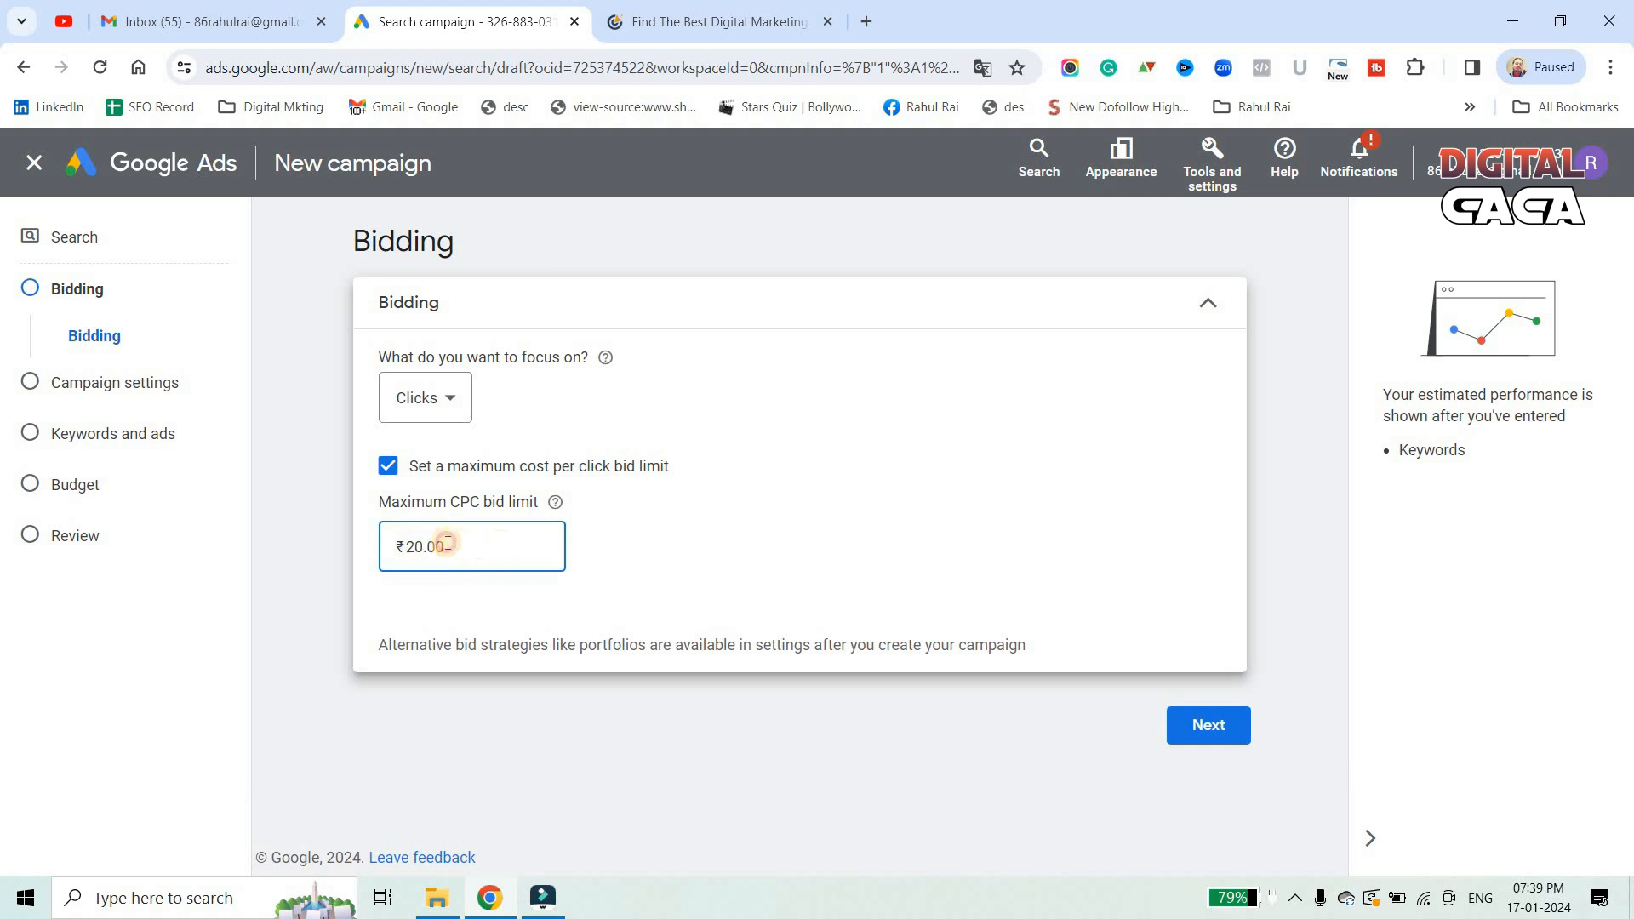
double_click(405, 542)
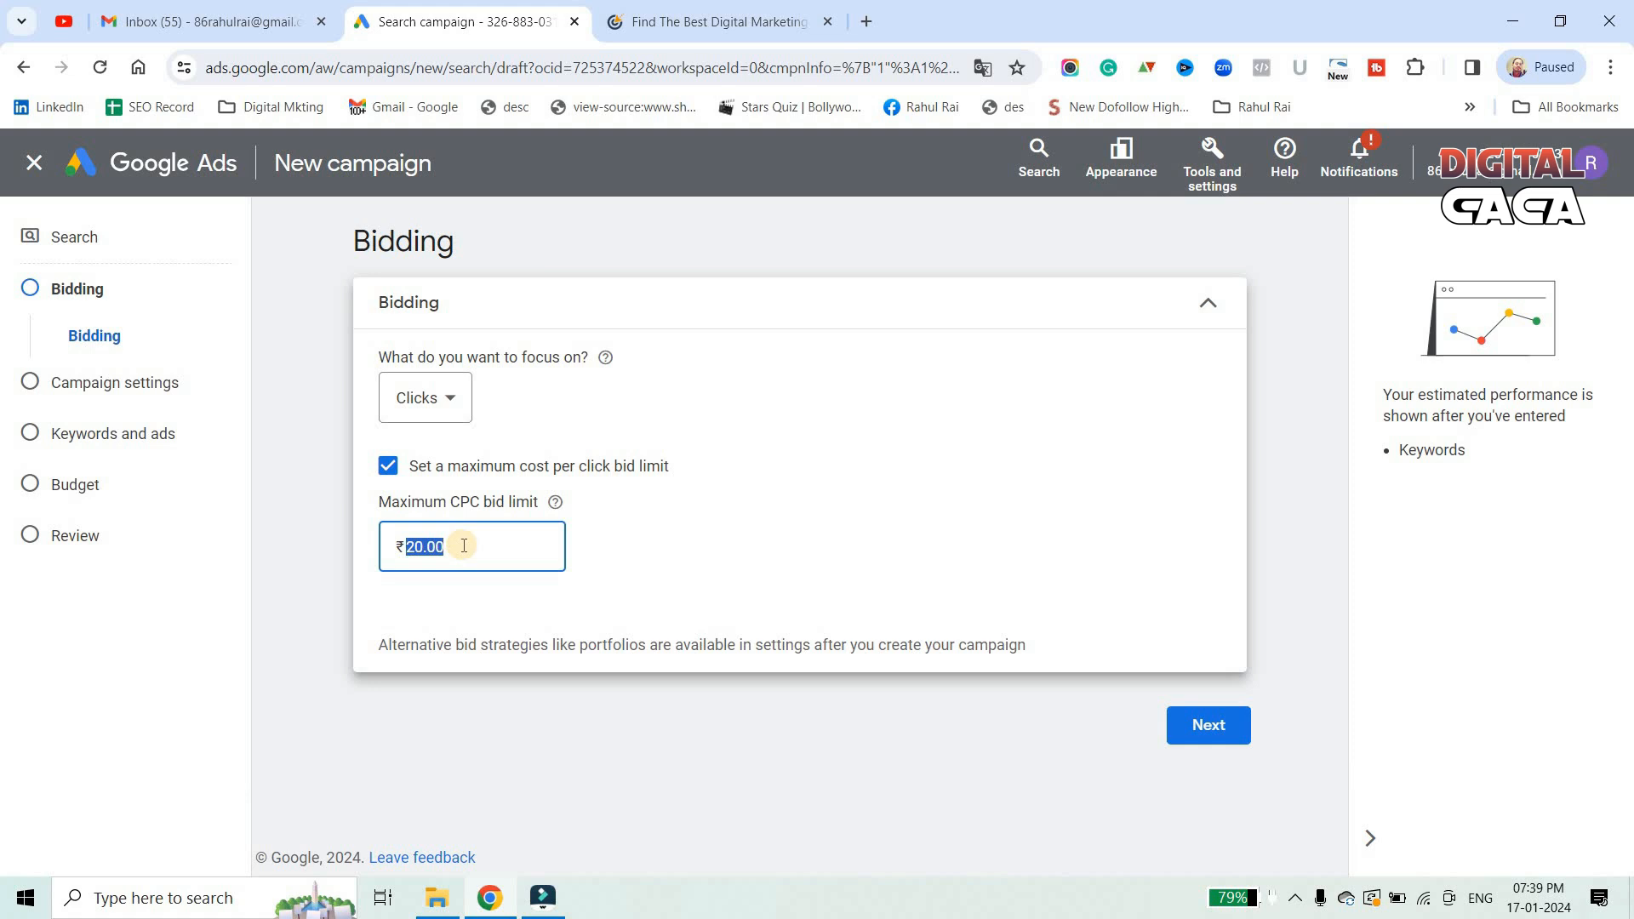
click(1211, 727)
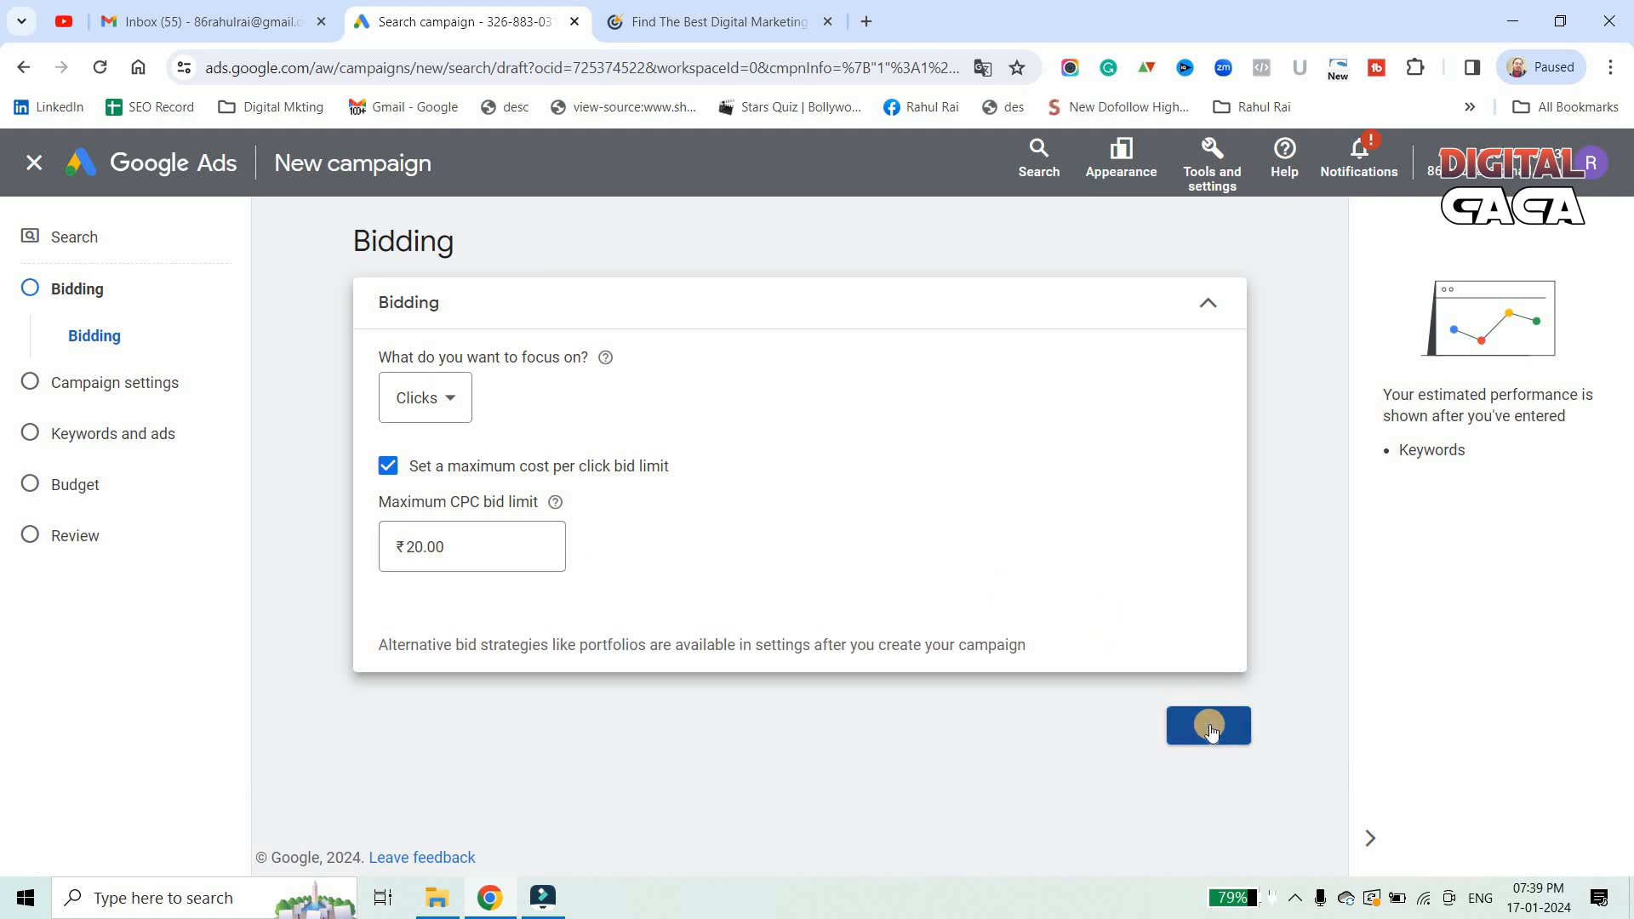
Exclude the Google Display Network from the campaign's networks
scroll(651, 396, down, 1)
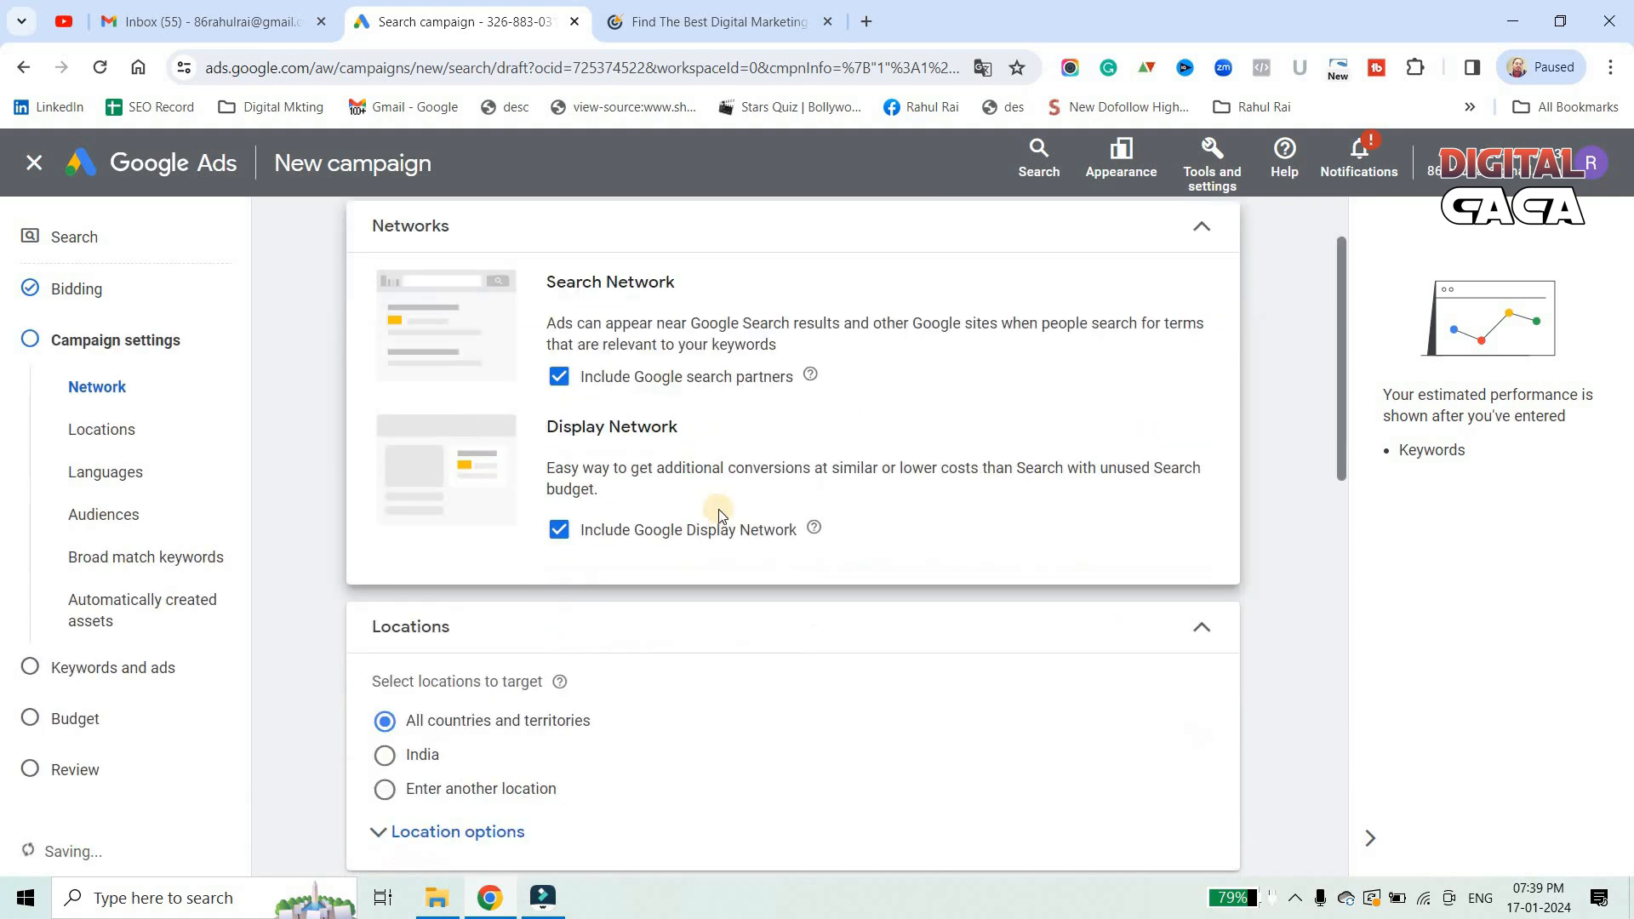
scroll(719, 510, up, 1)
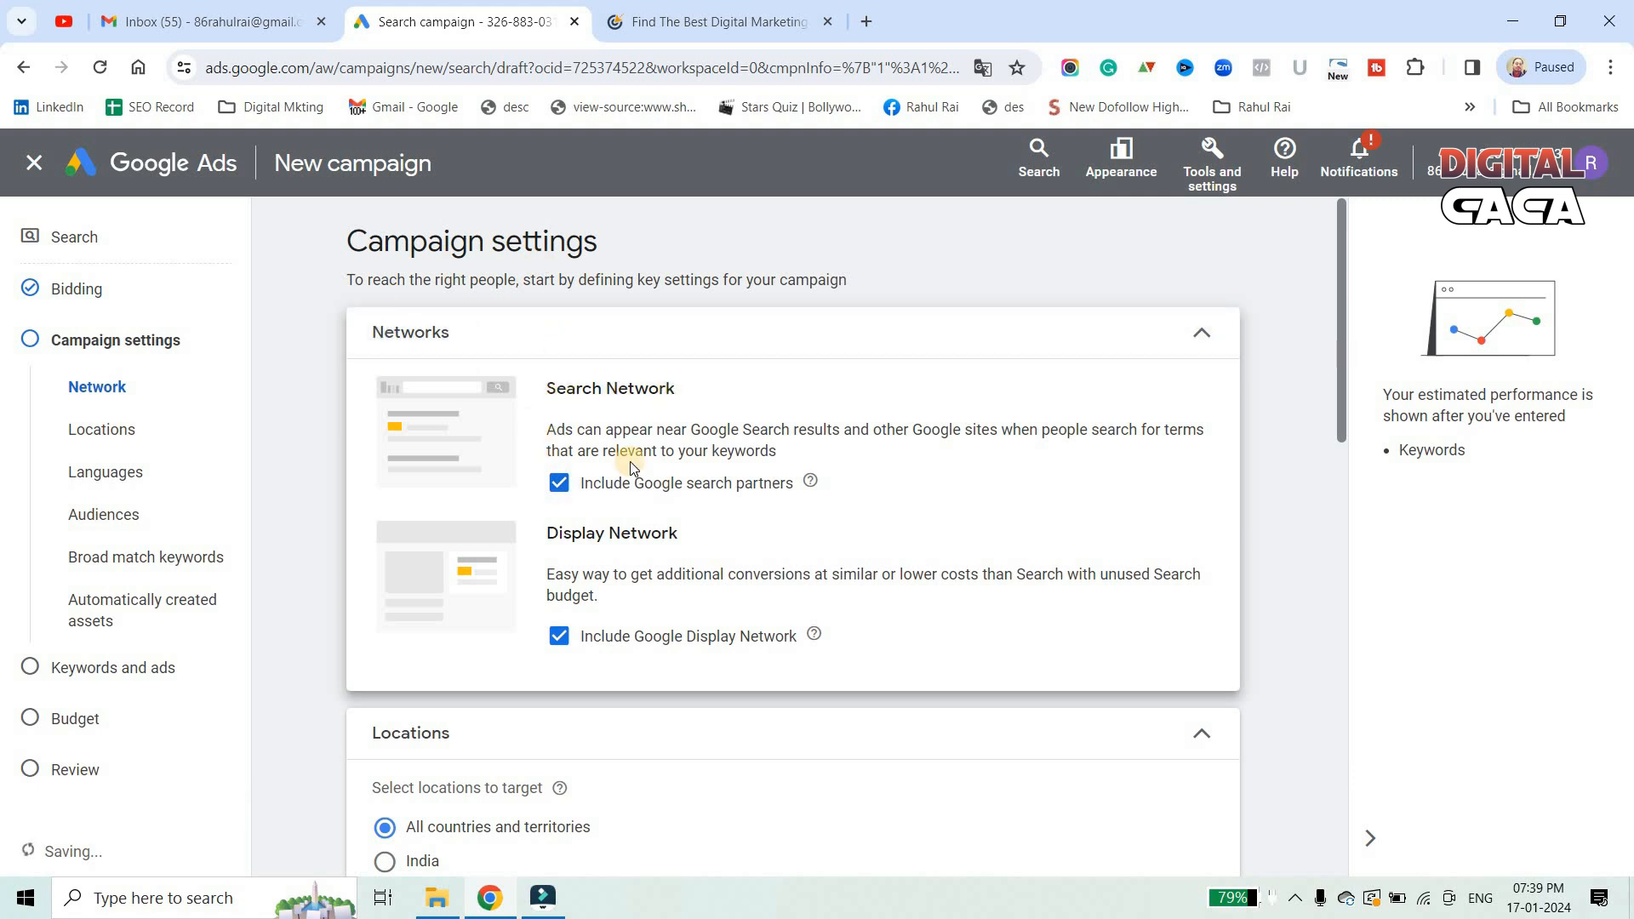
click(566, 644)
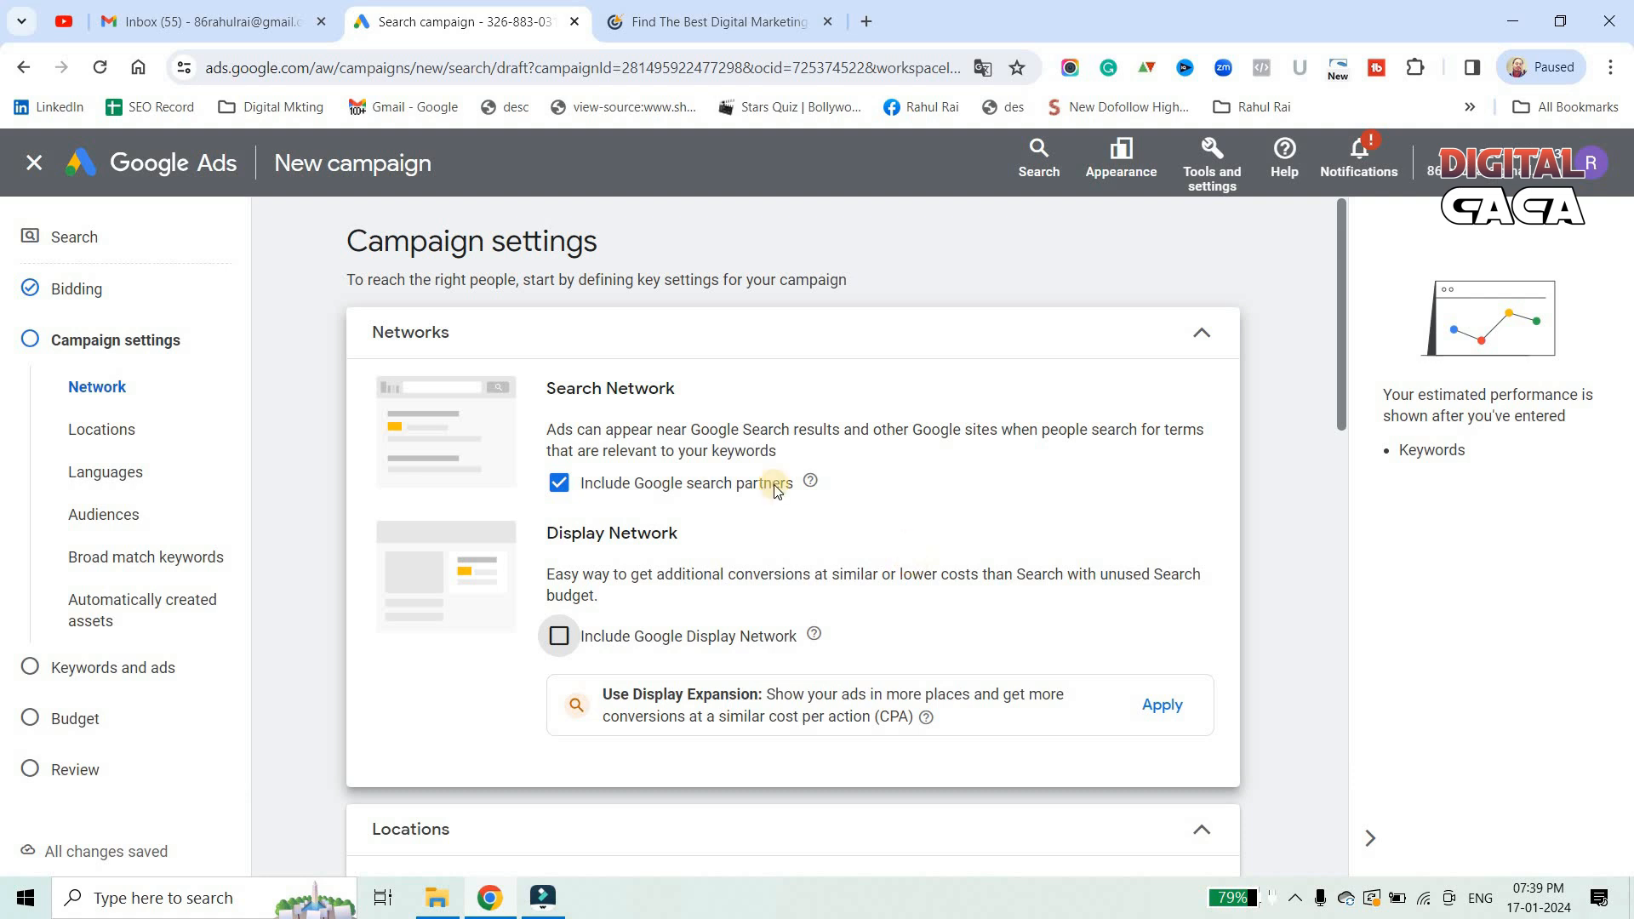
Switch the campaign's location targeting to entering another location and expand the location options
scroll(814, 472, down, 1)
scroll(827, 518, down, 2)
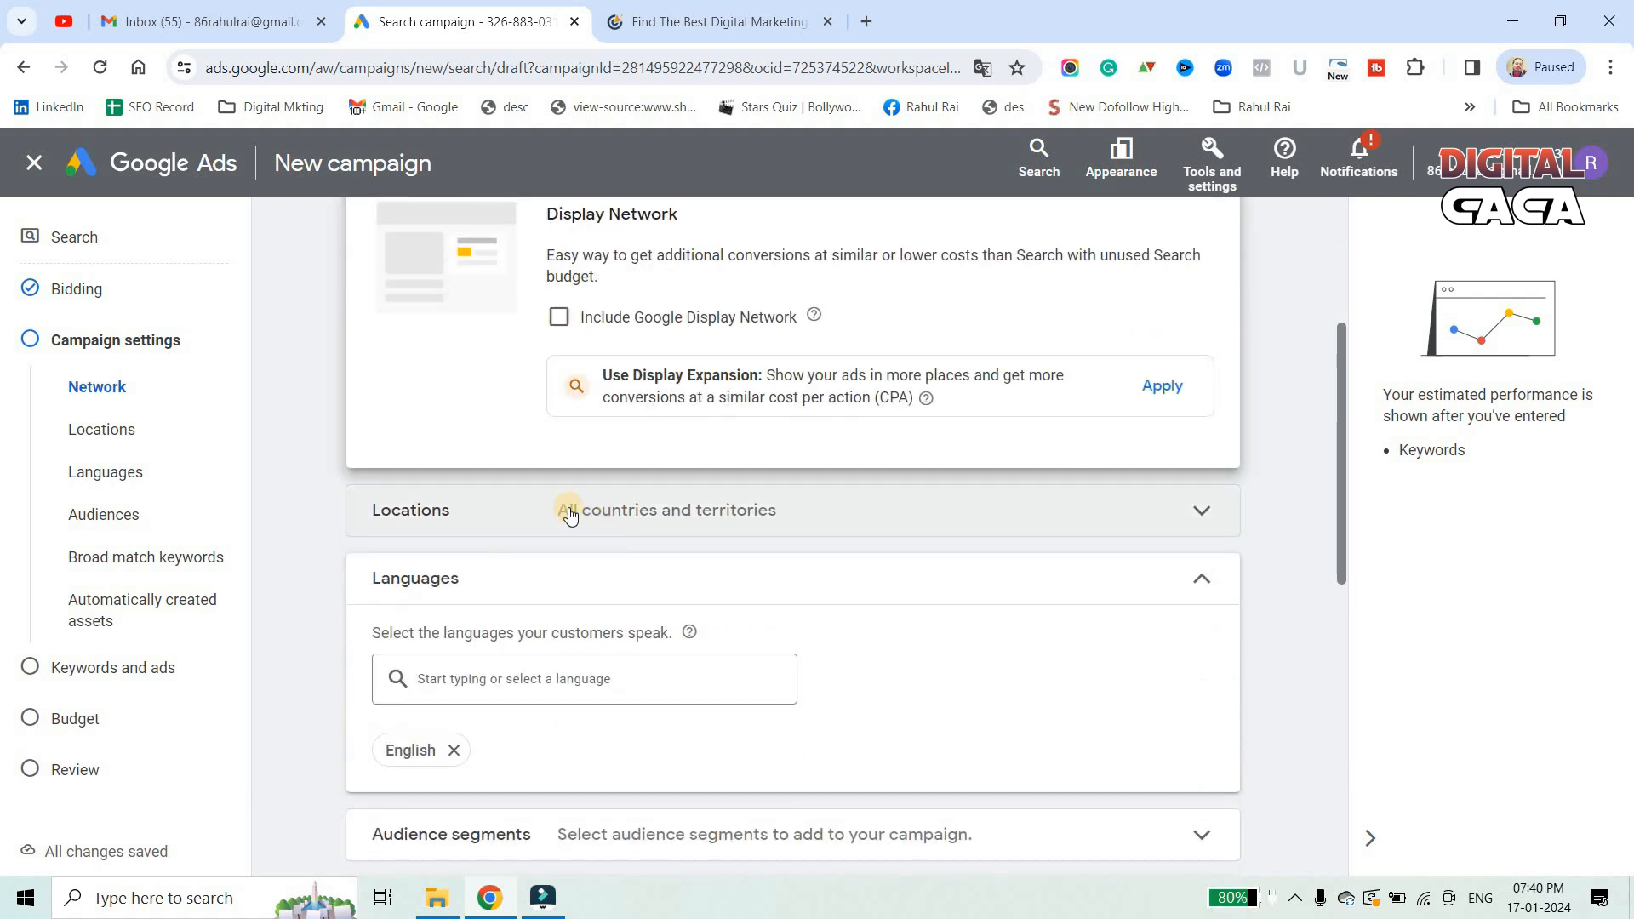
click(661, 502)
scroll(783, 485, down, 1)
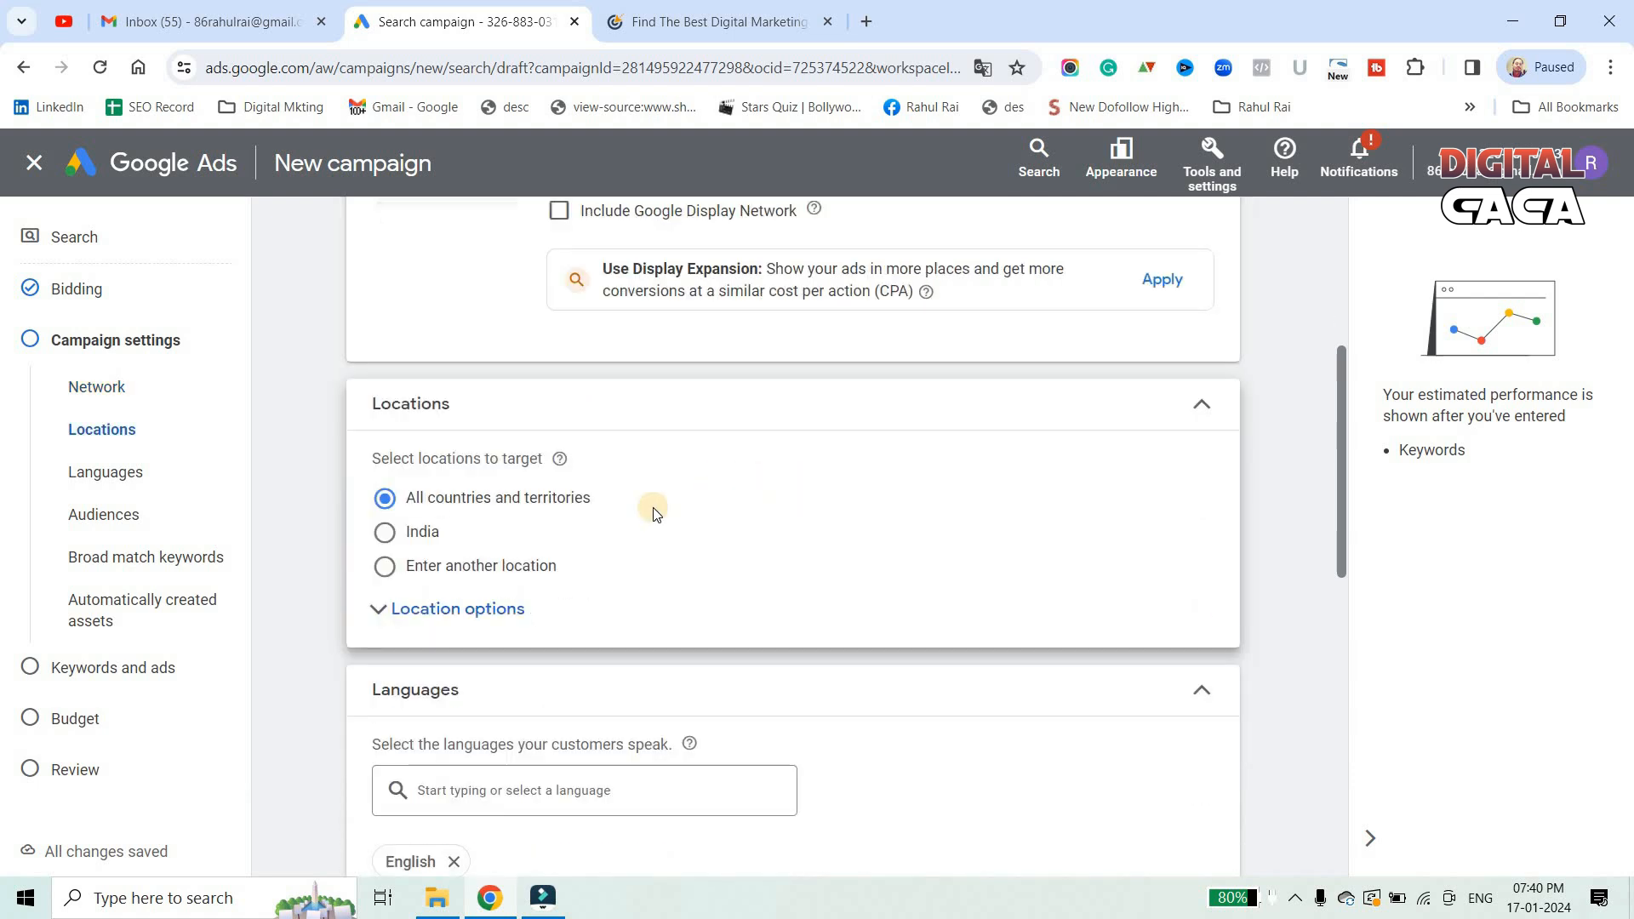
click(397, 543)
click(413, 611)
click(444, 570)
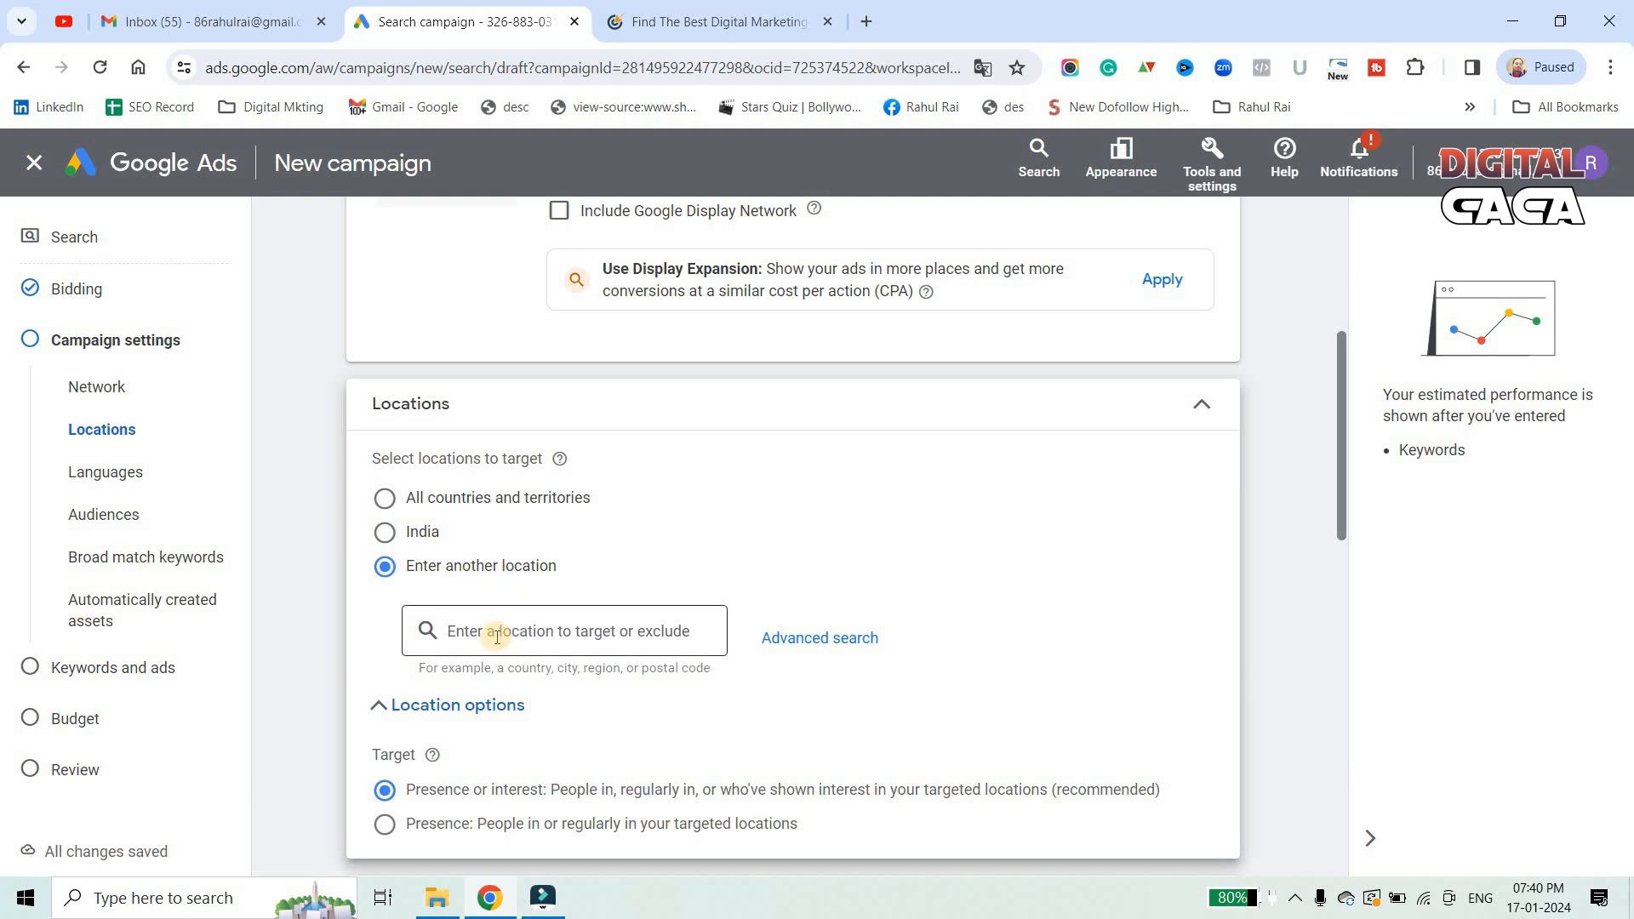
Search for "noida" and target the city of Noida, Uttar Pradesh, India
text(m)
key(BackSpace)
text(ni)
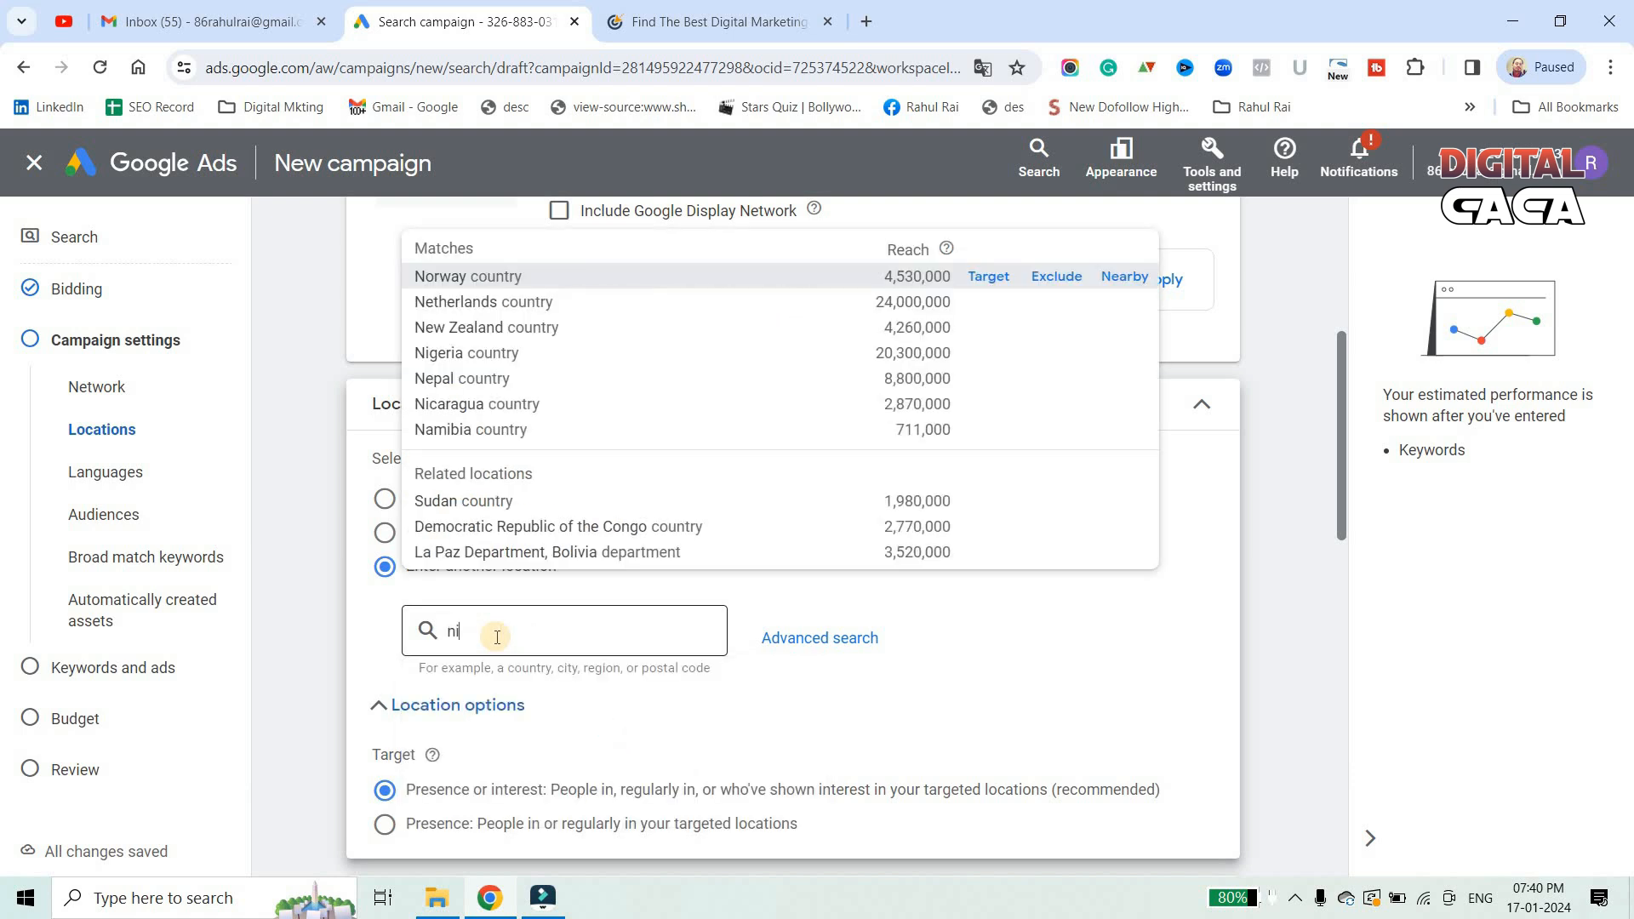
key(BackSpace)
key(BackSpace)
text(noida)
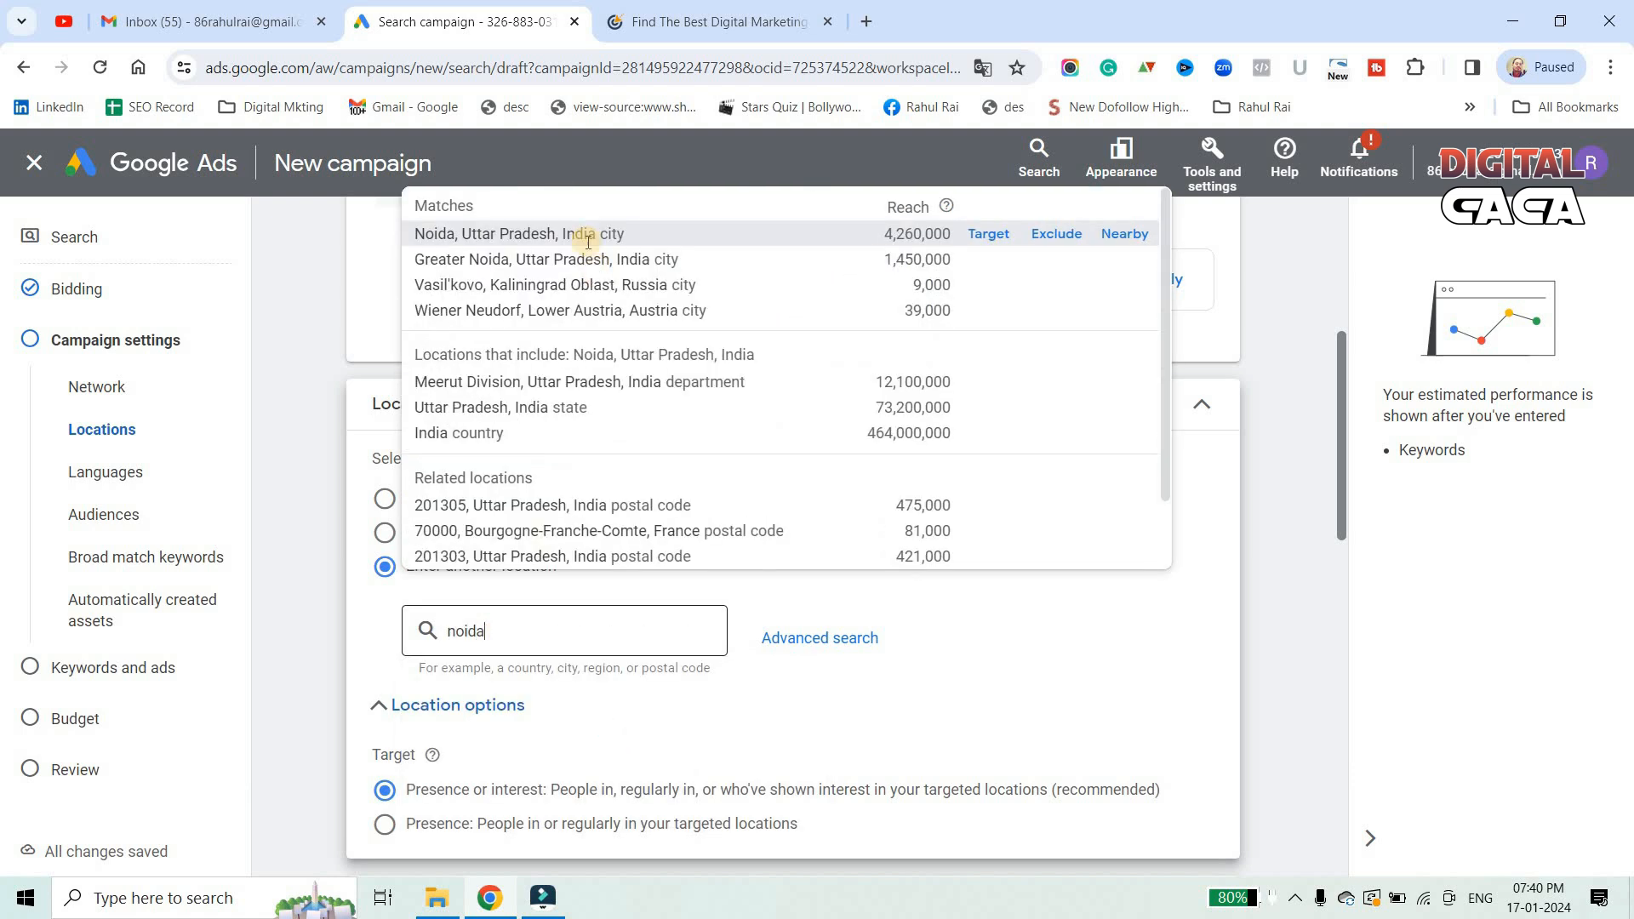
click(977, 235)
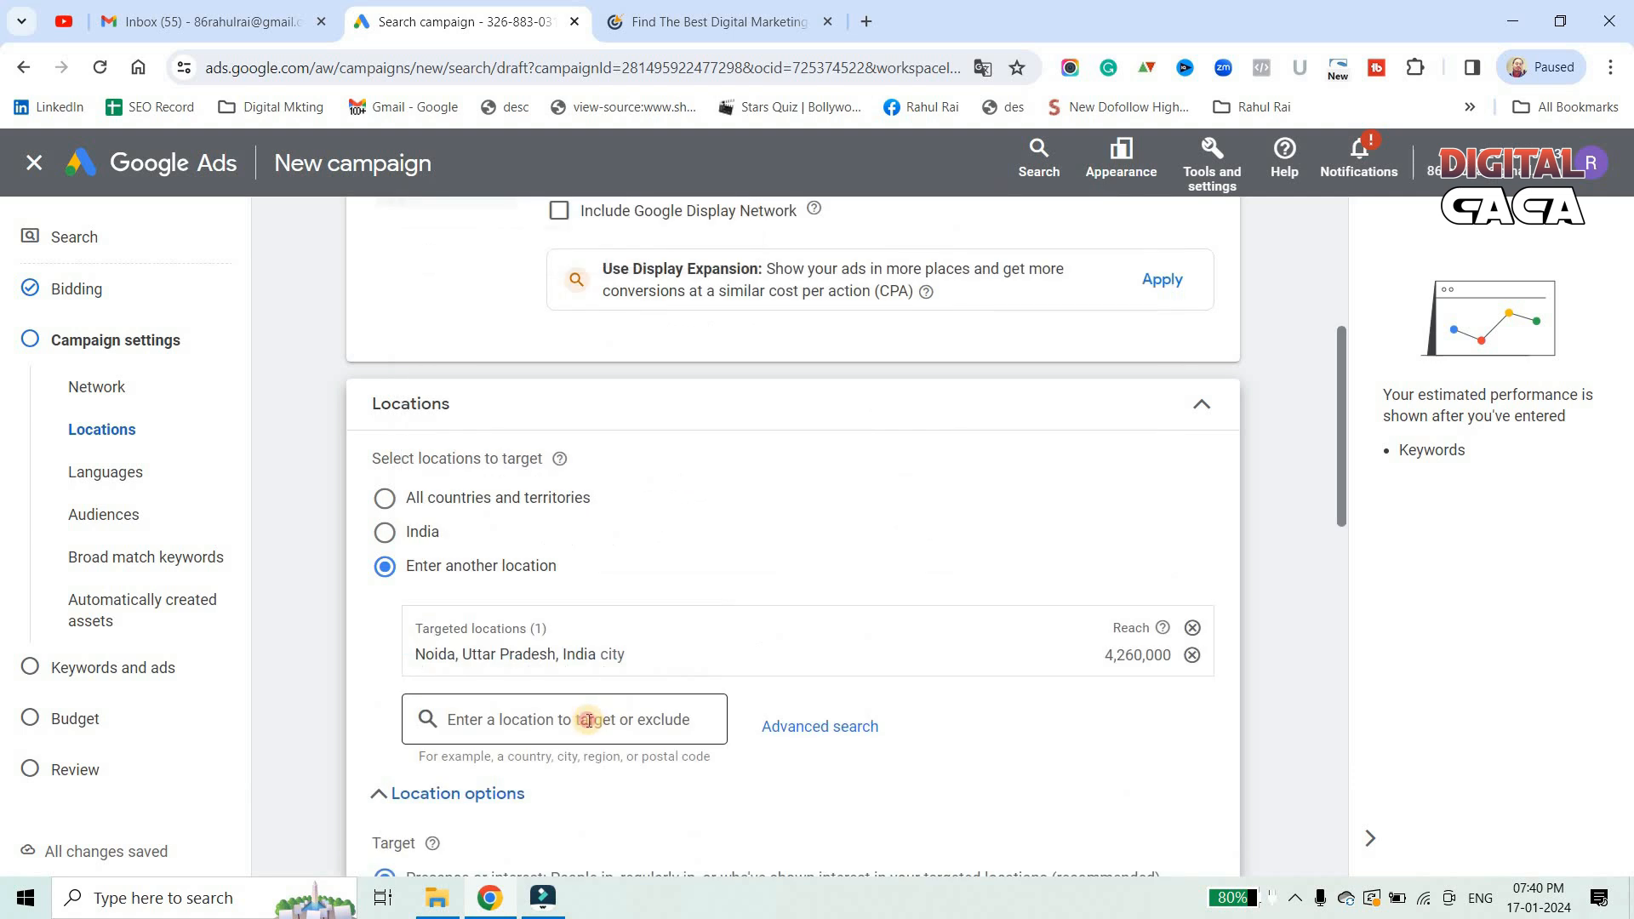
Add Delhi, India (union territory) and Mumbai, Maharashtra, India (city) as targeted locations
text(delhi)
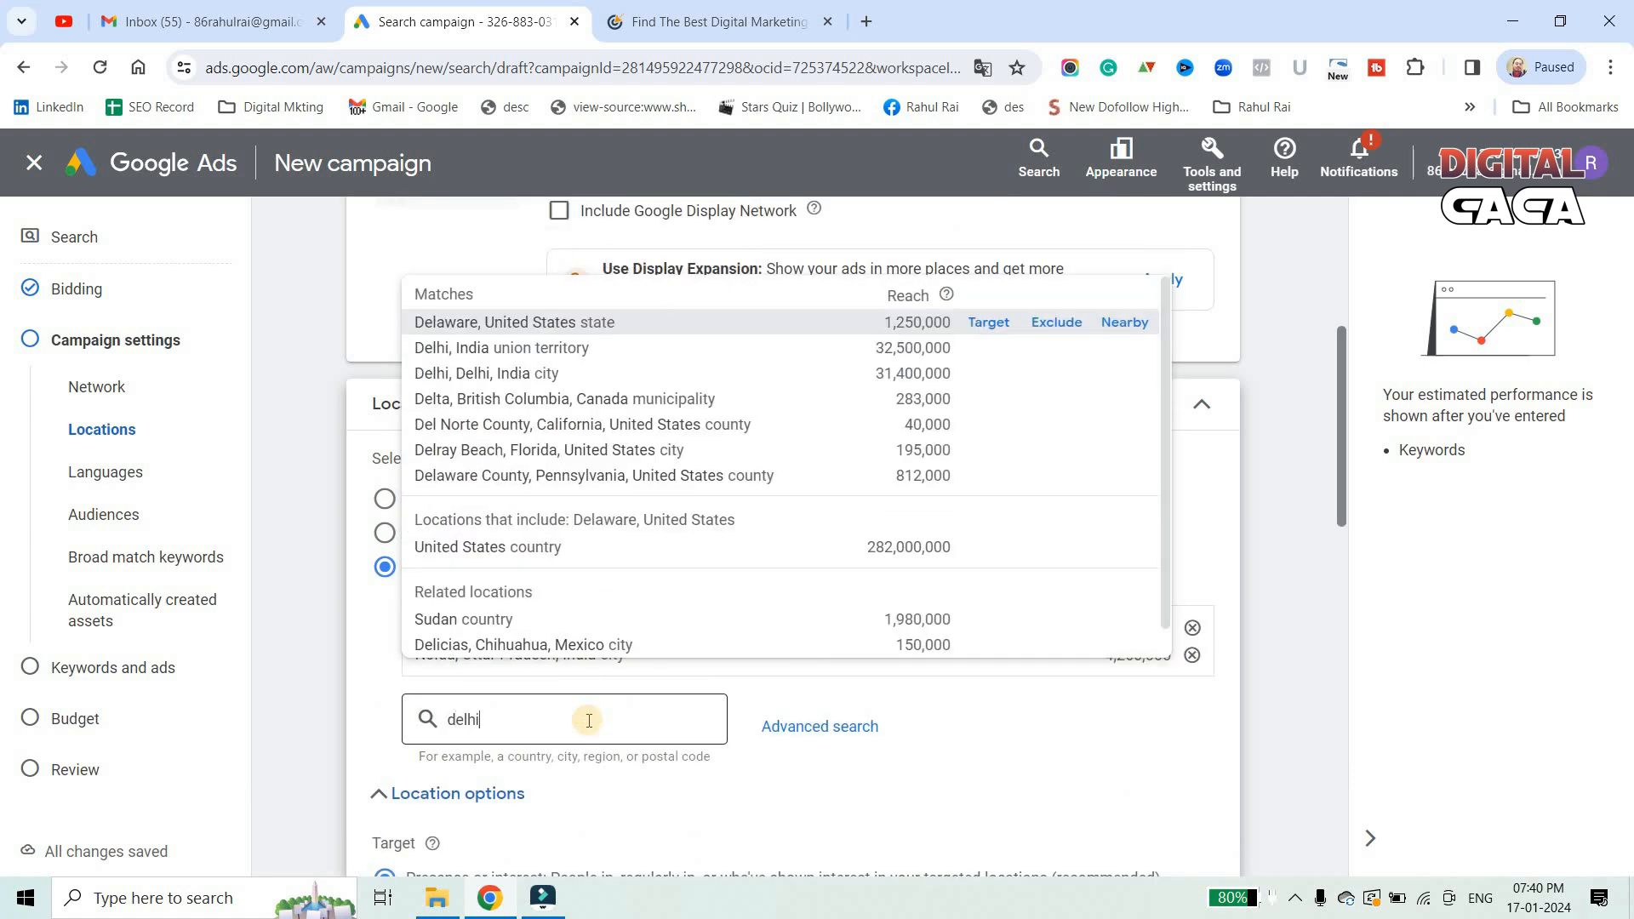
click(998, 322)
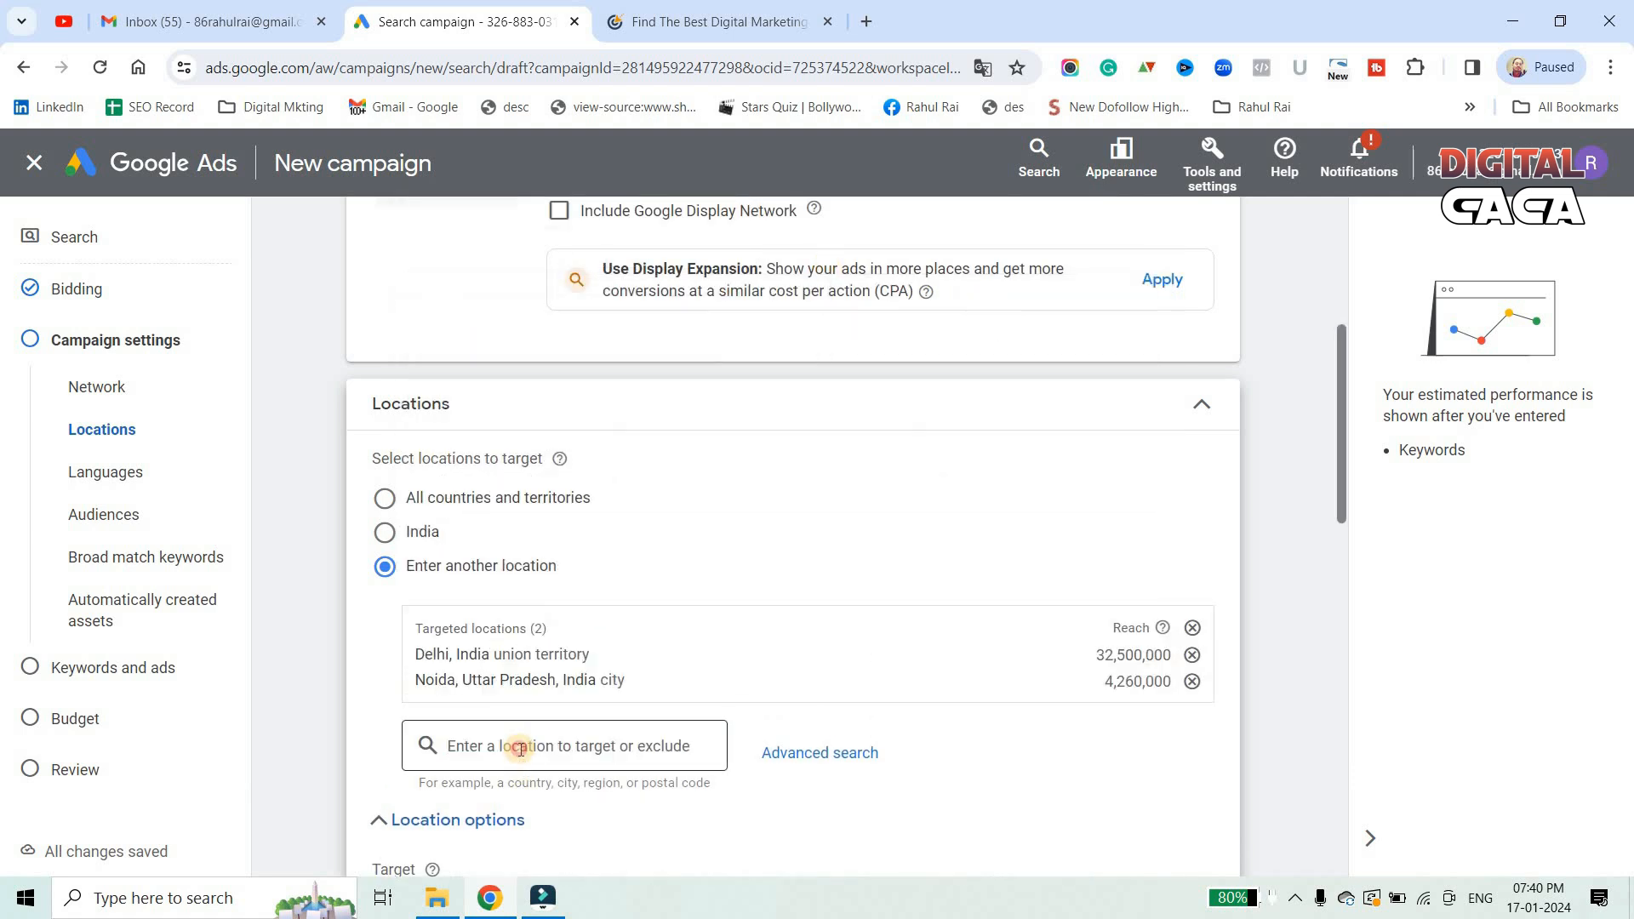
text(mumbai)
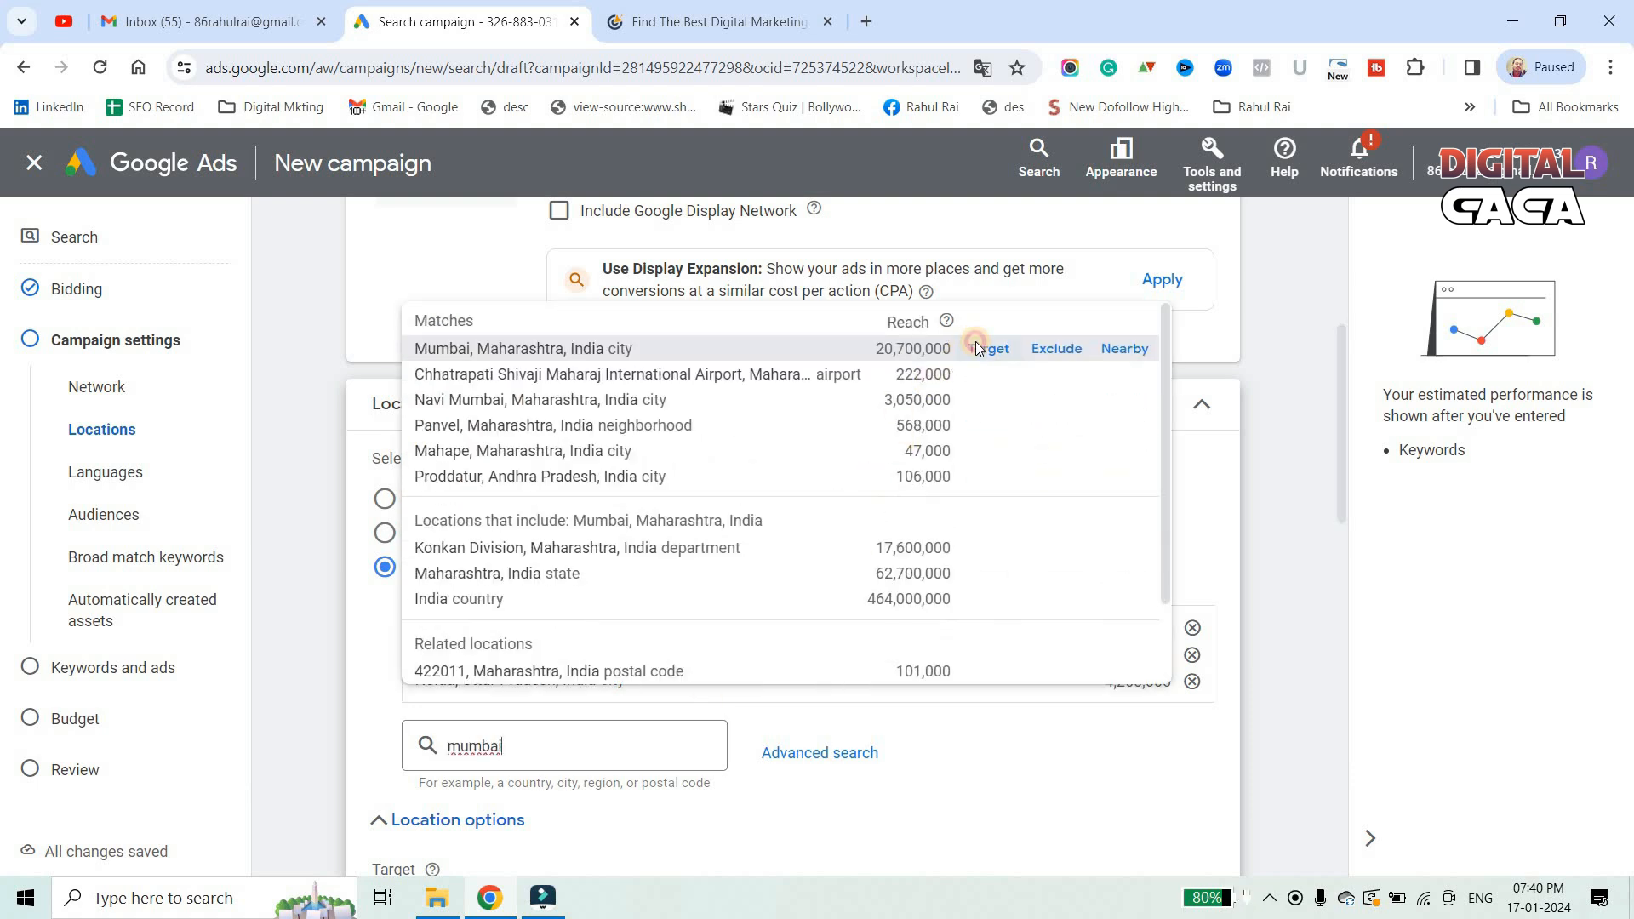
click(967, 351)
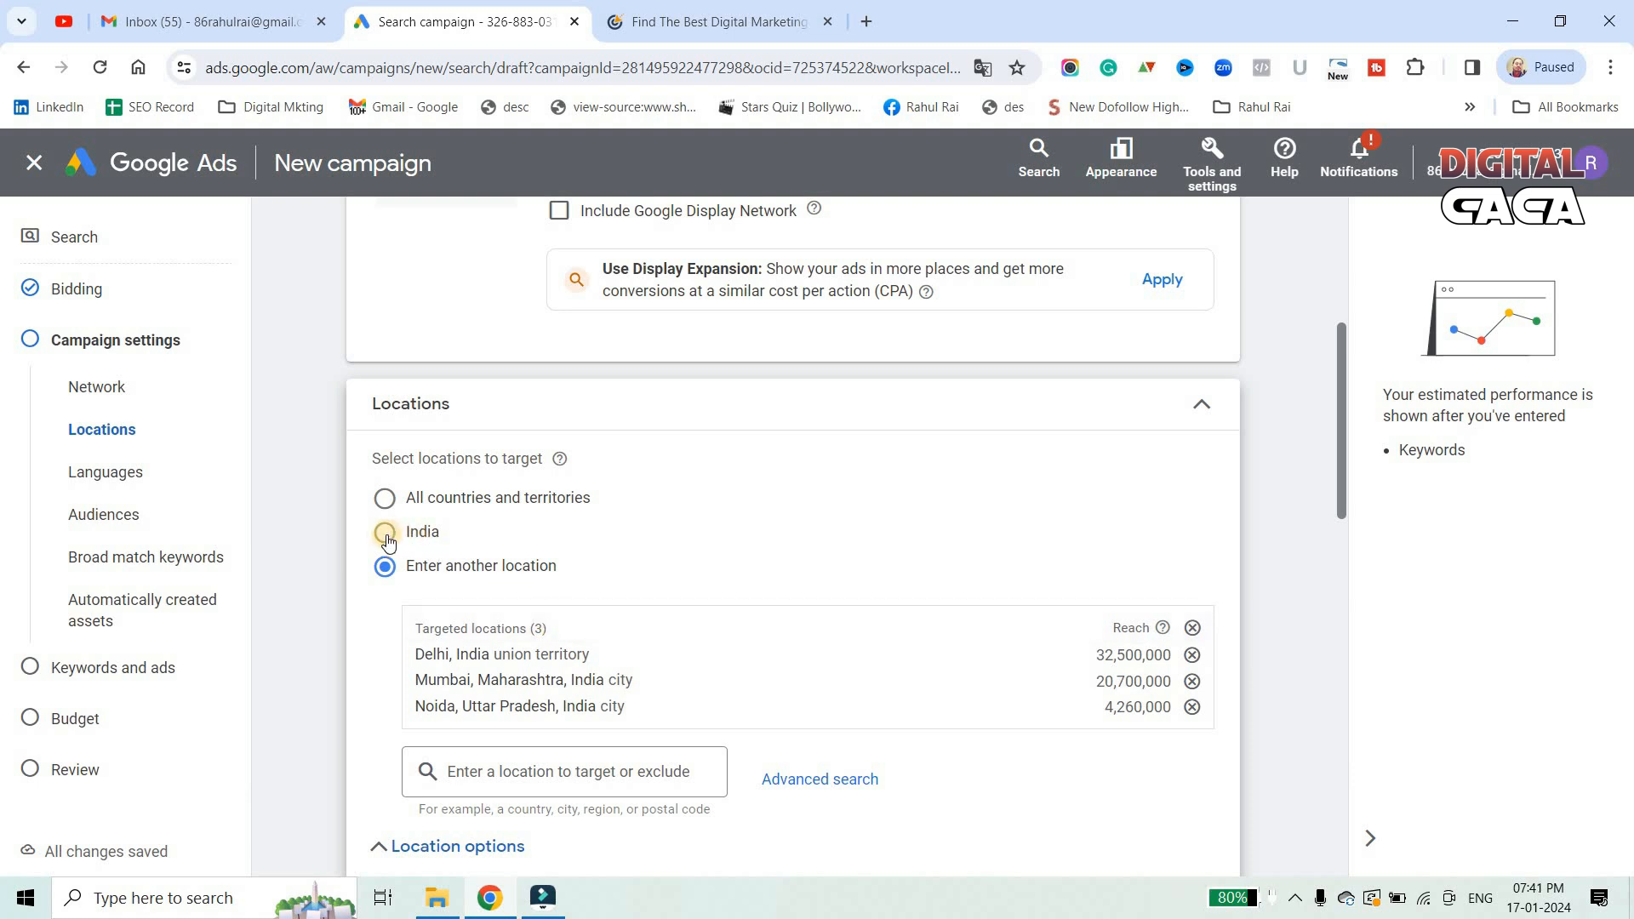
Keep the location presence option and English language as set, and expand the audience segments settings
scroll(941, 581, down, 4)
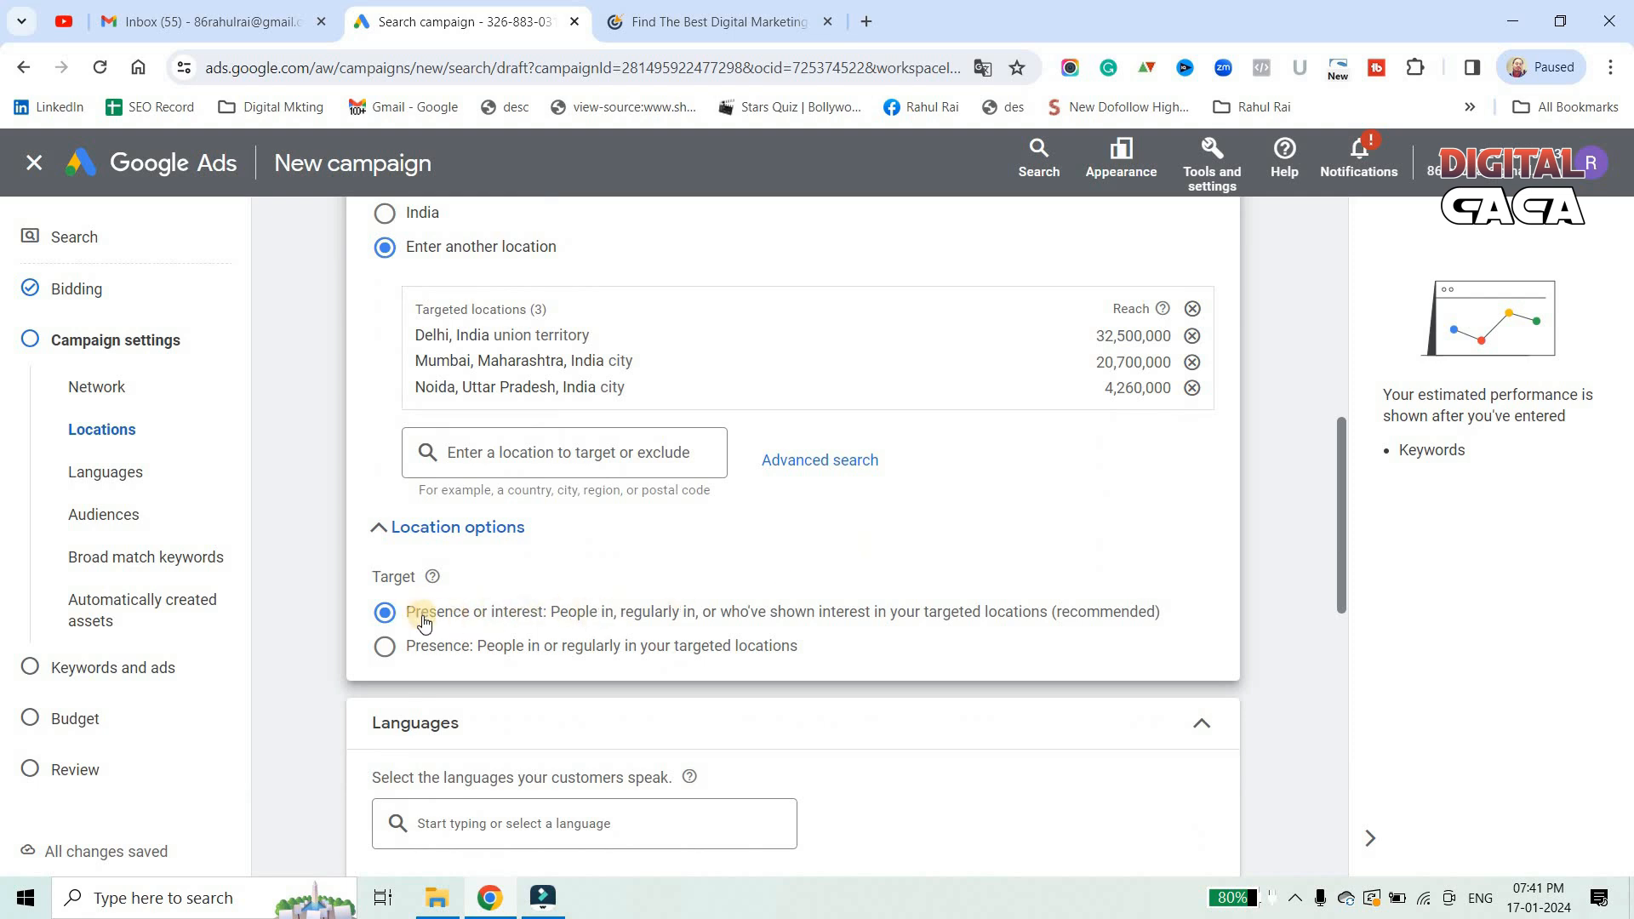
scroll(724, 626, down, 3)
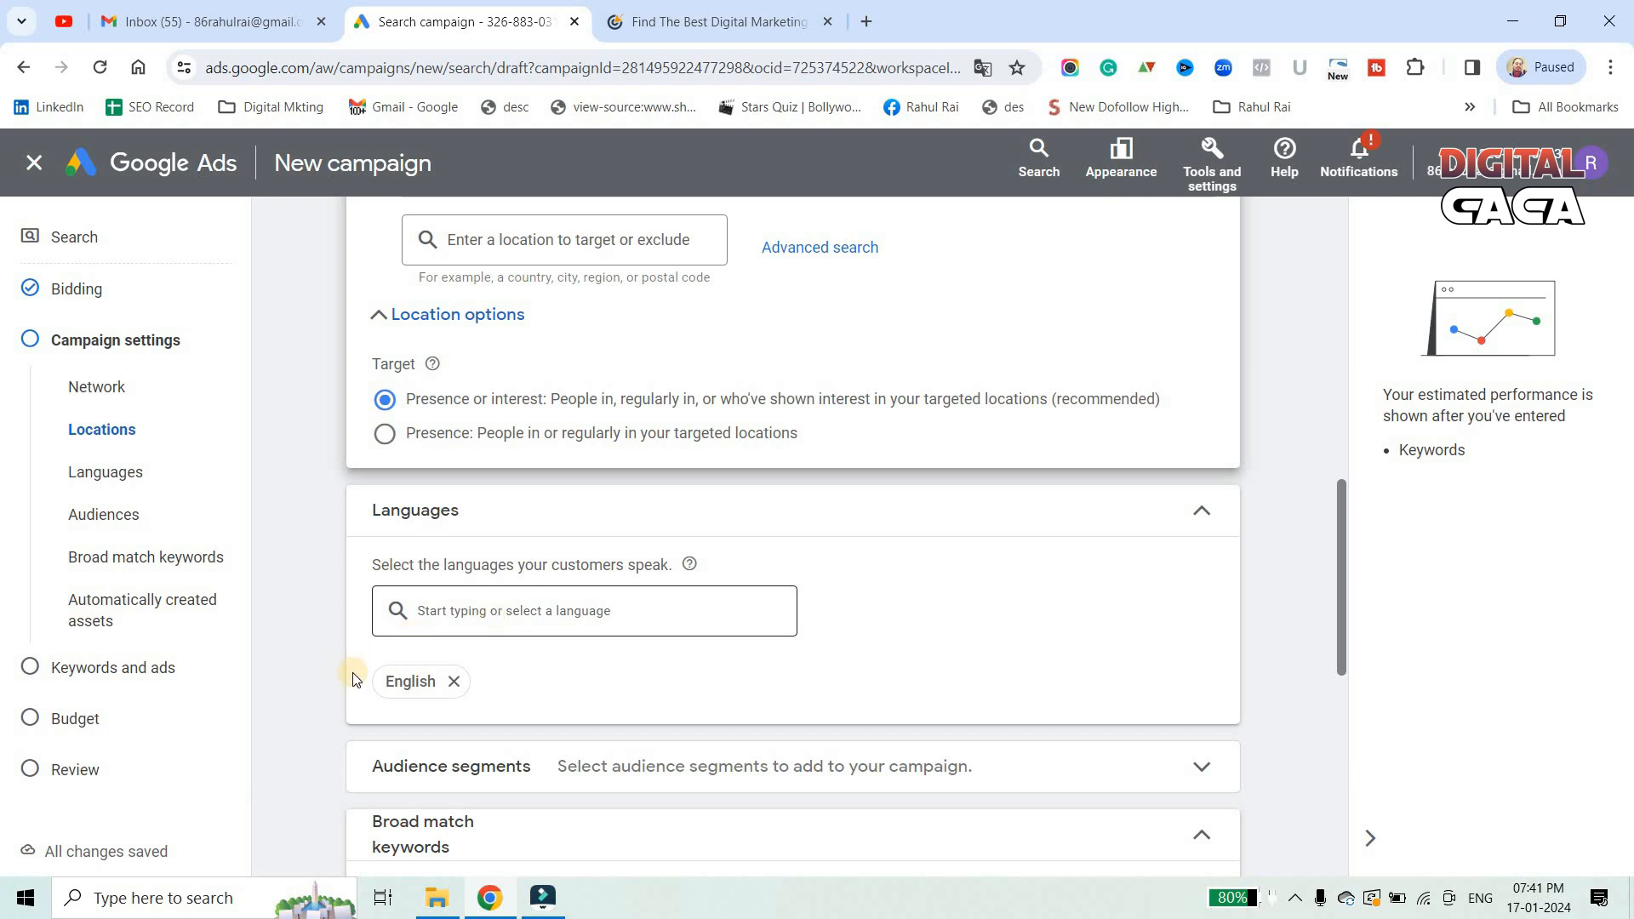
scroll(399, 567, down, 1)
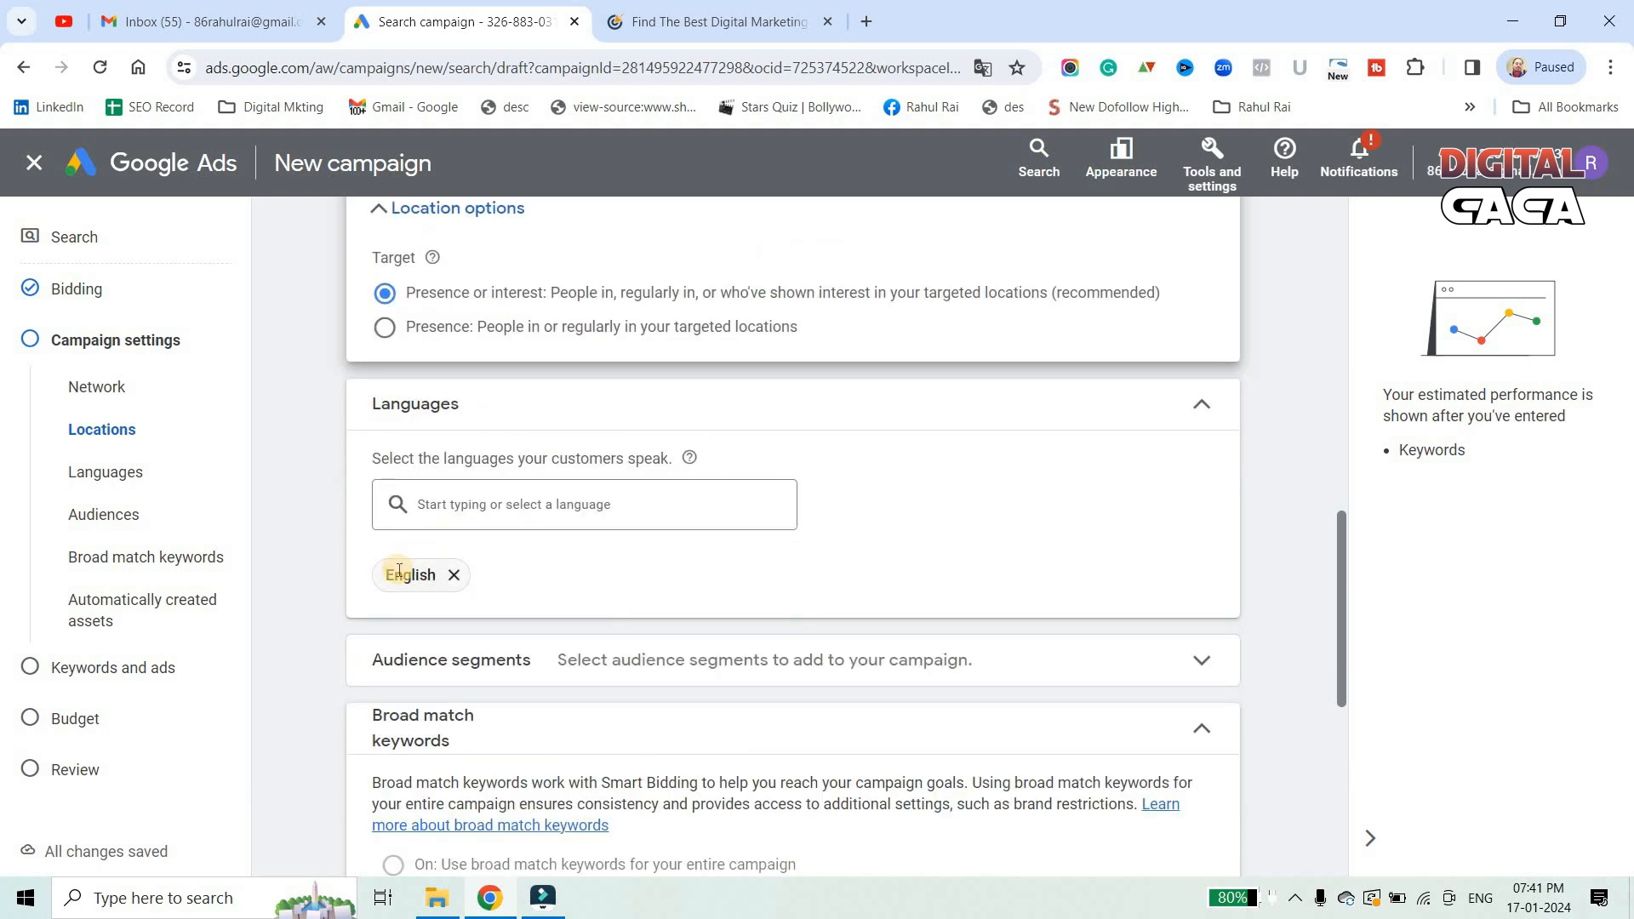
scroll(606, 544, down, 2)
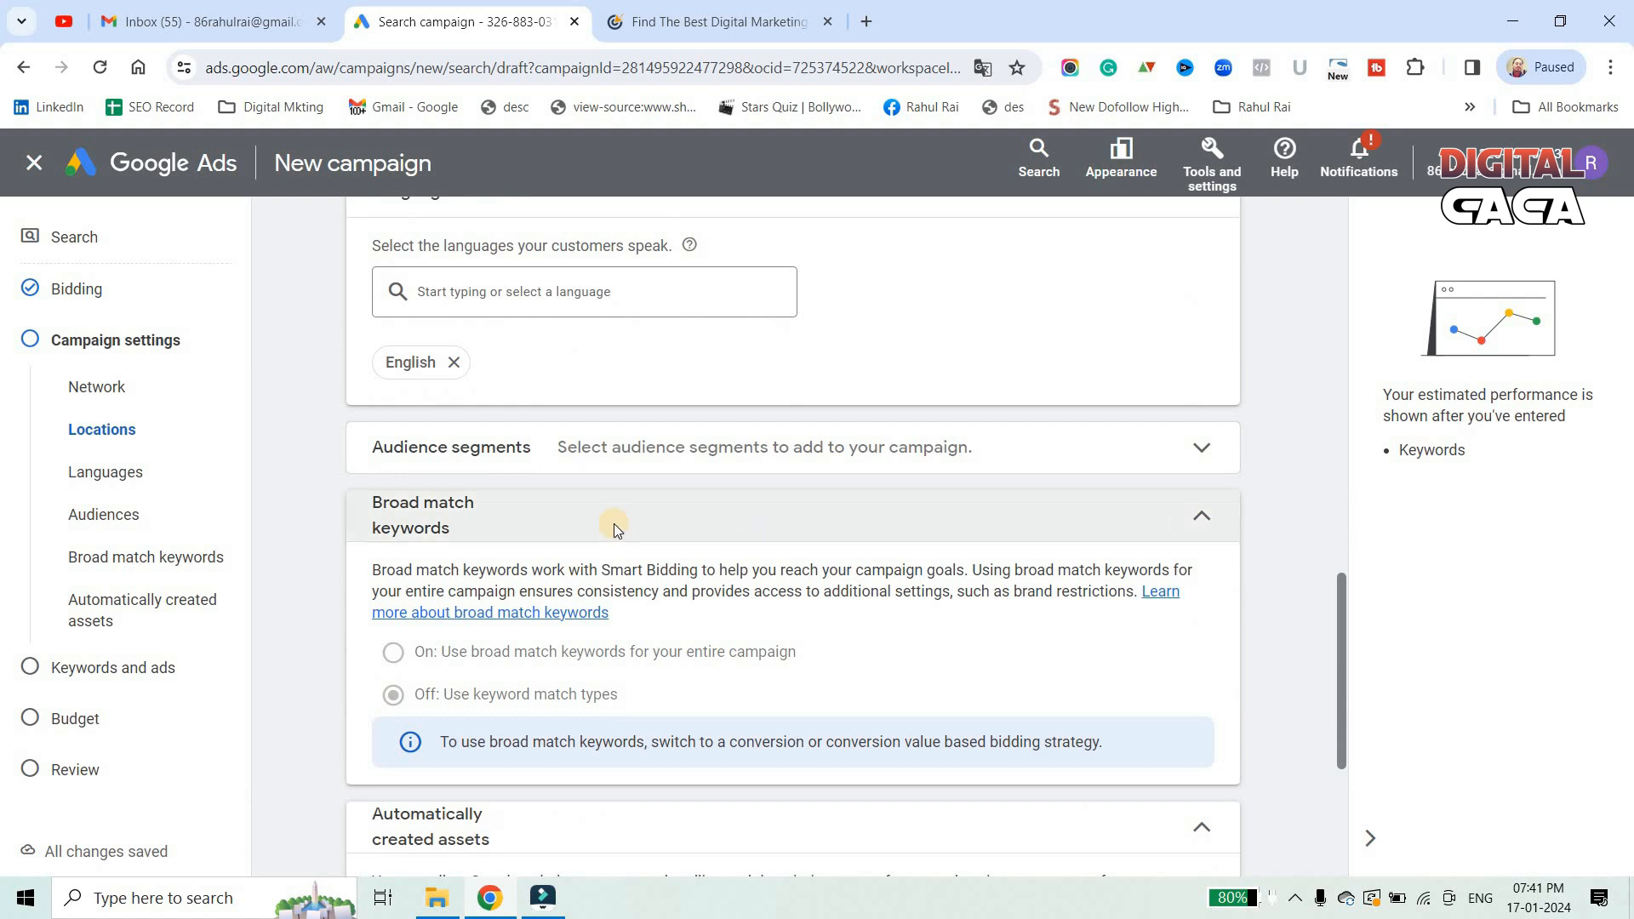
scroll(614, 523, down, 1)
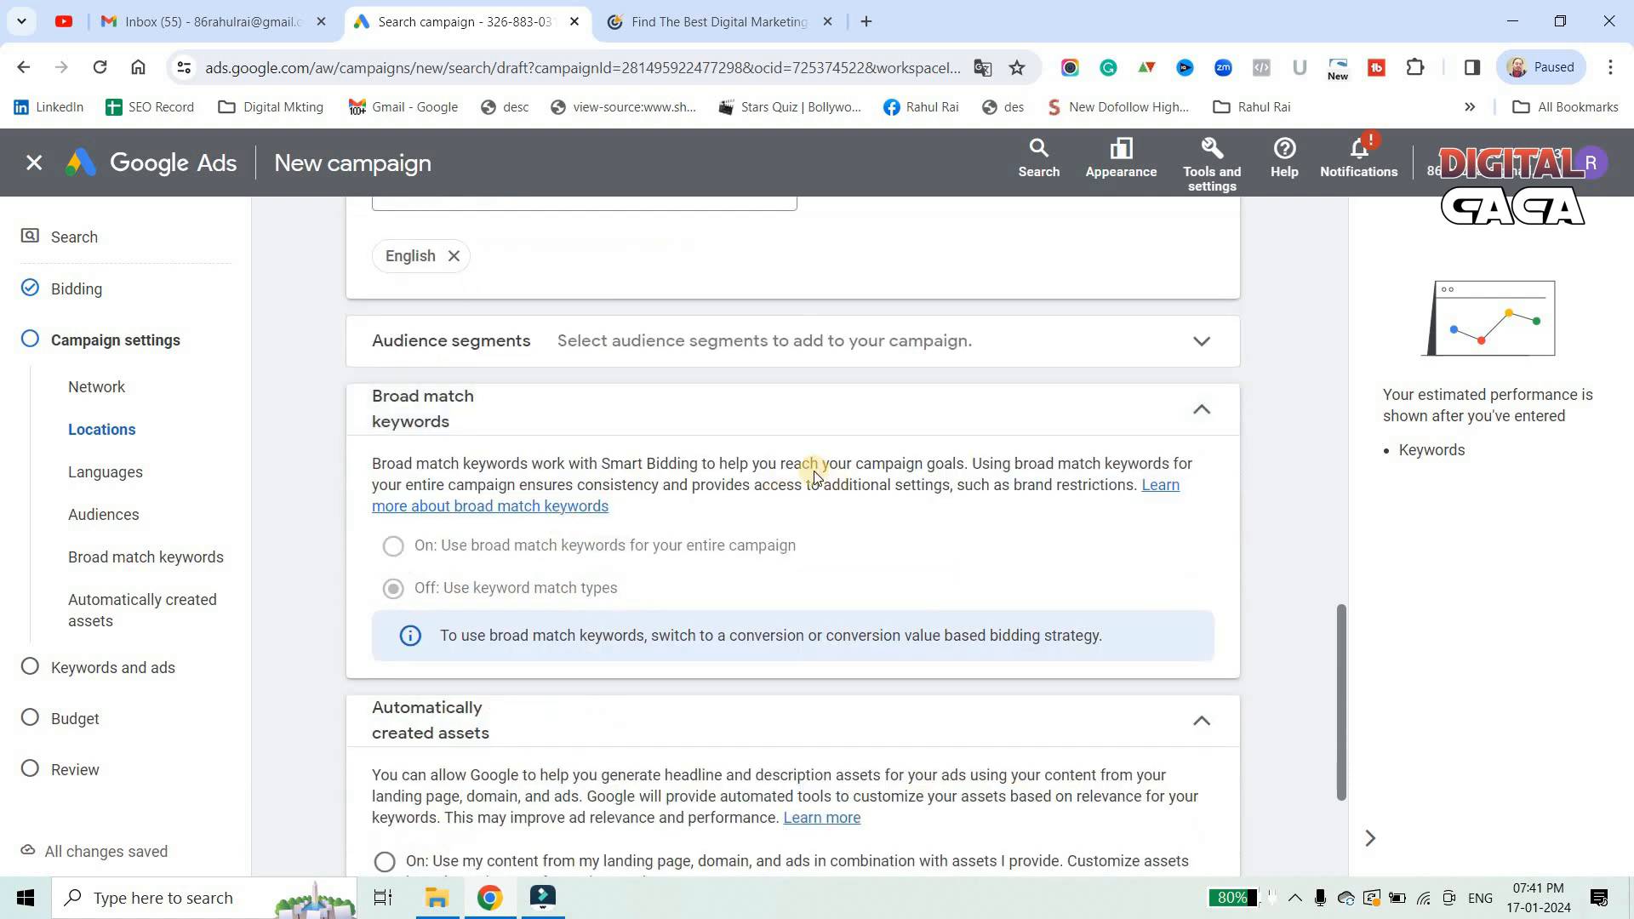
click(1172, 345)
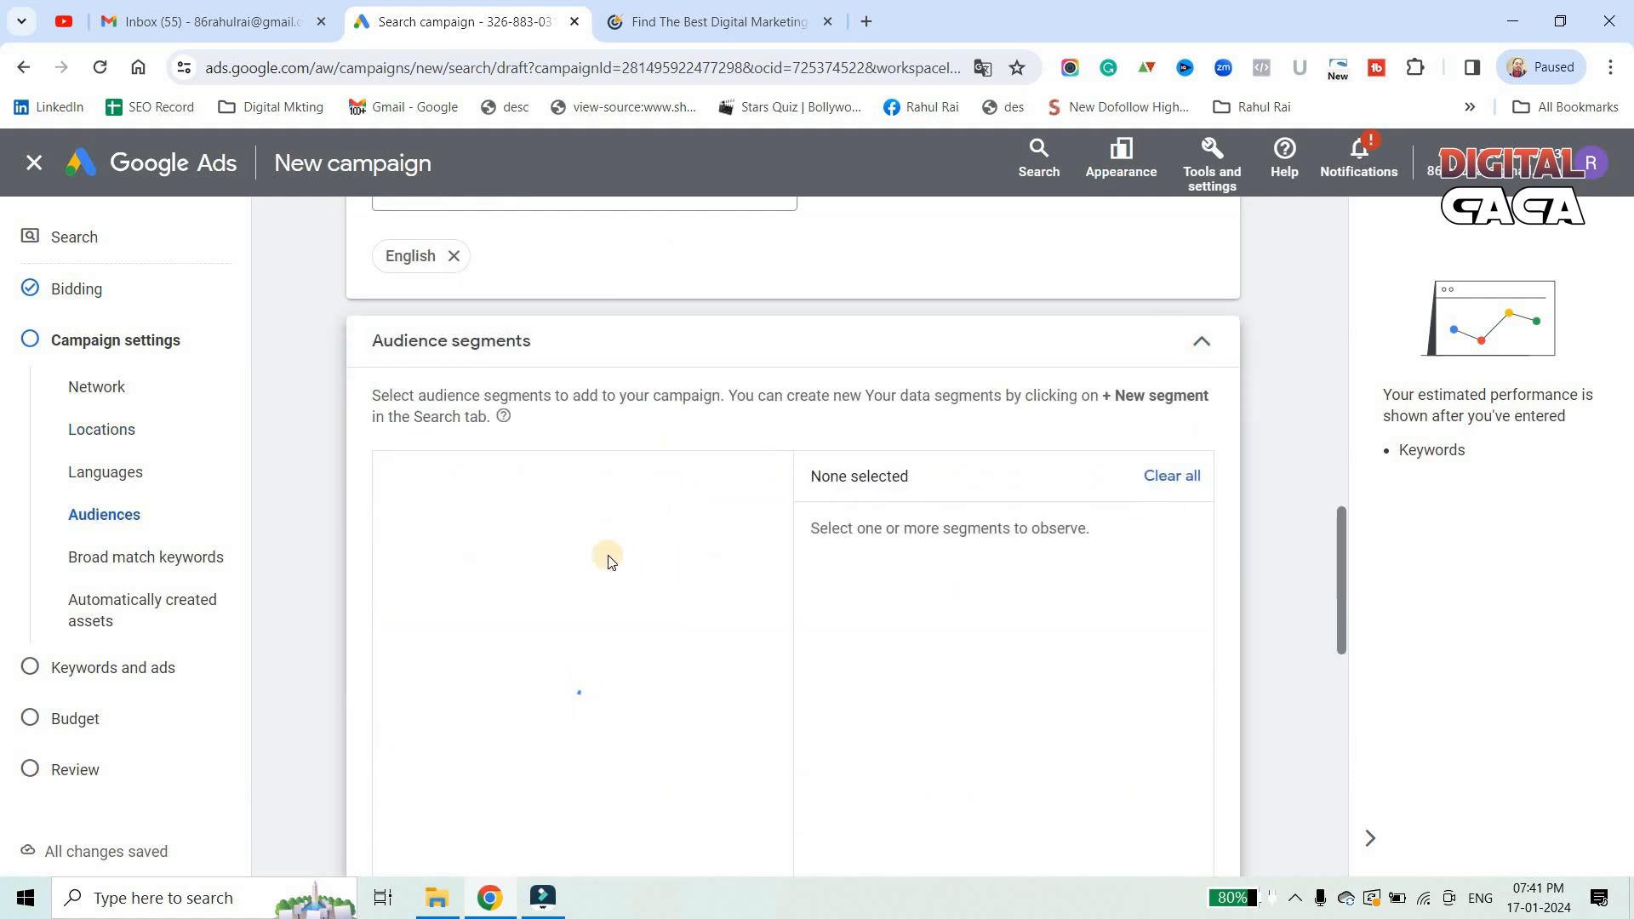
Review the blog topics on the digiranks.com home page and return to the campaign's audience segments
click(677, 24)
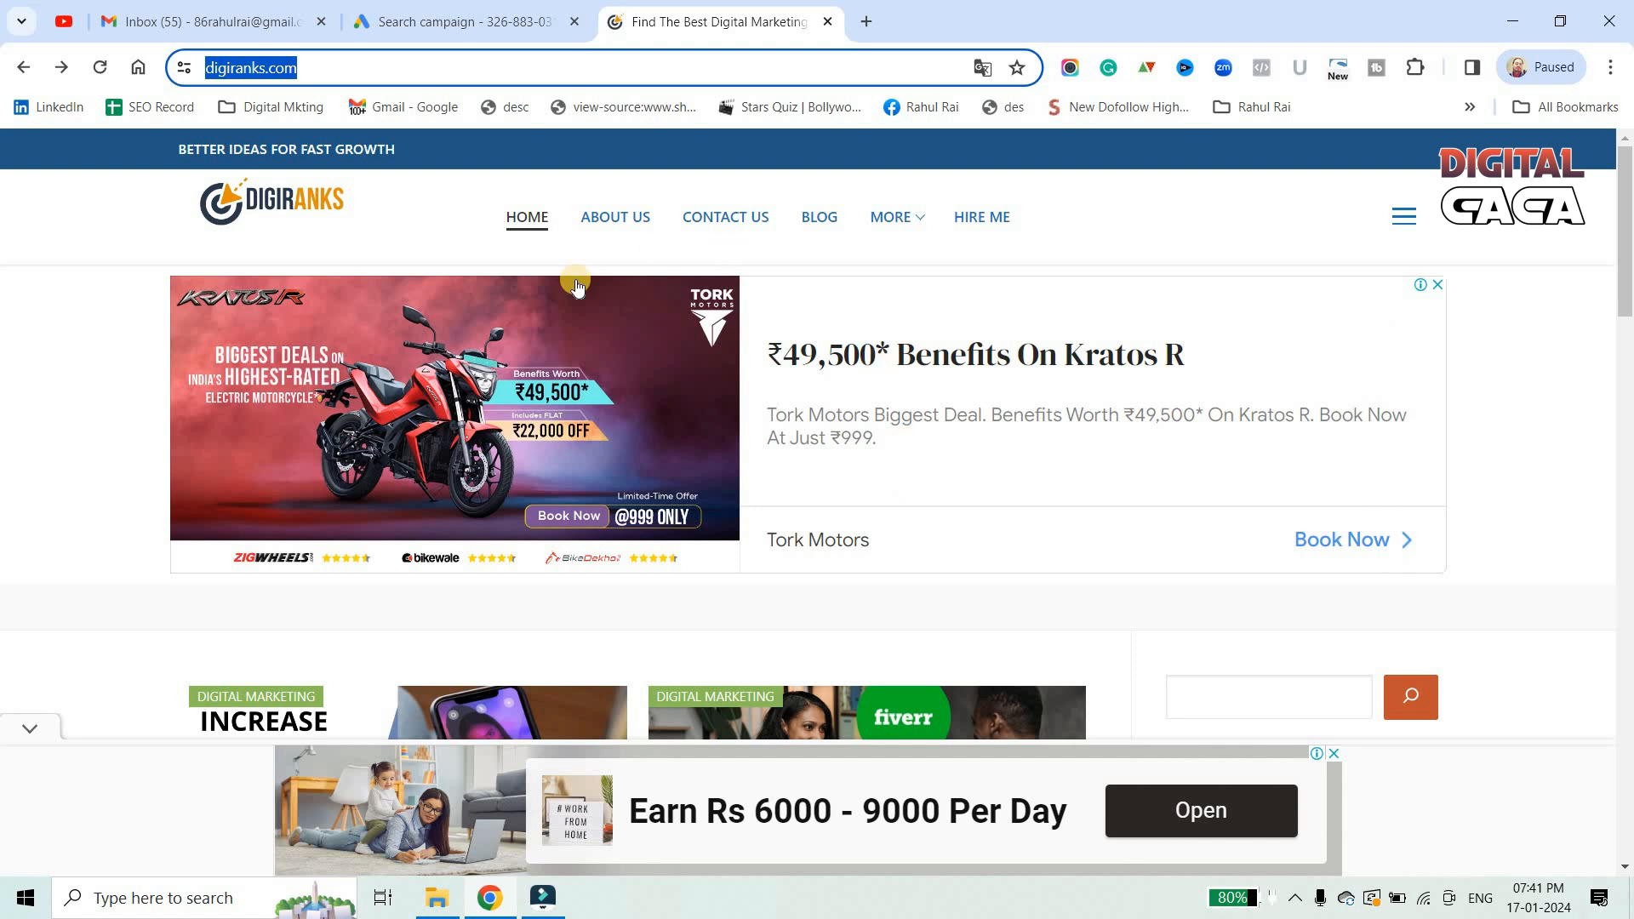
scroll(911, 396, down, 4)
scroll(910, 396, down, 2)
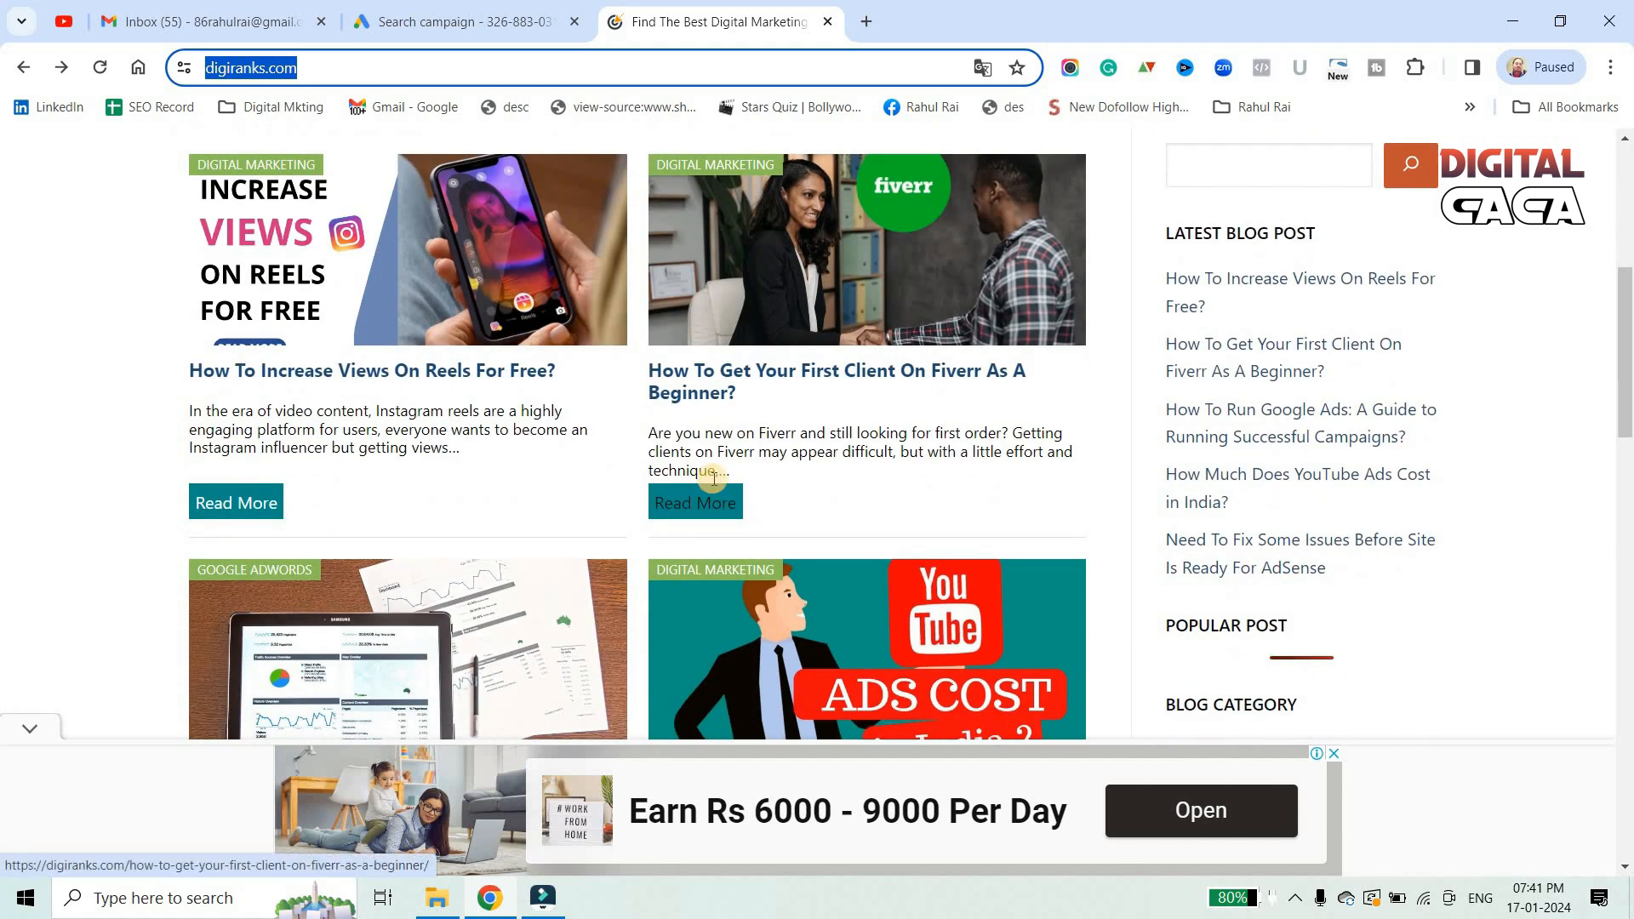
scroll(797, 421, down, 1)
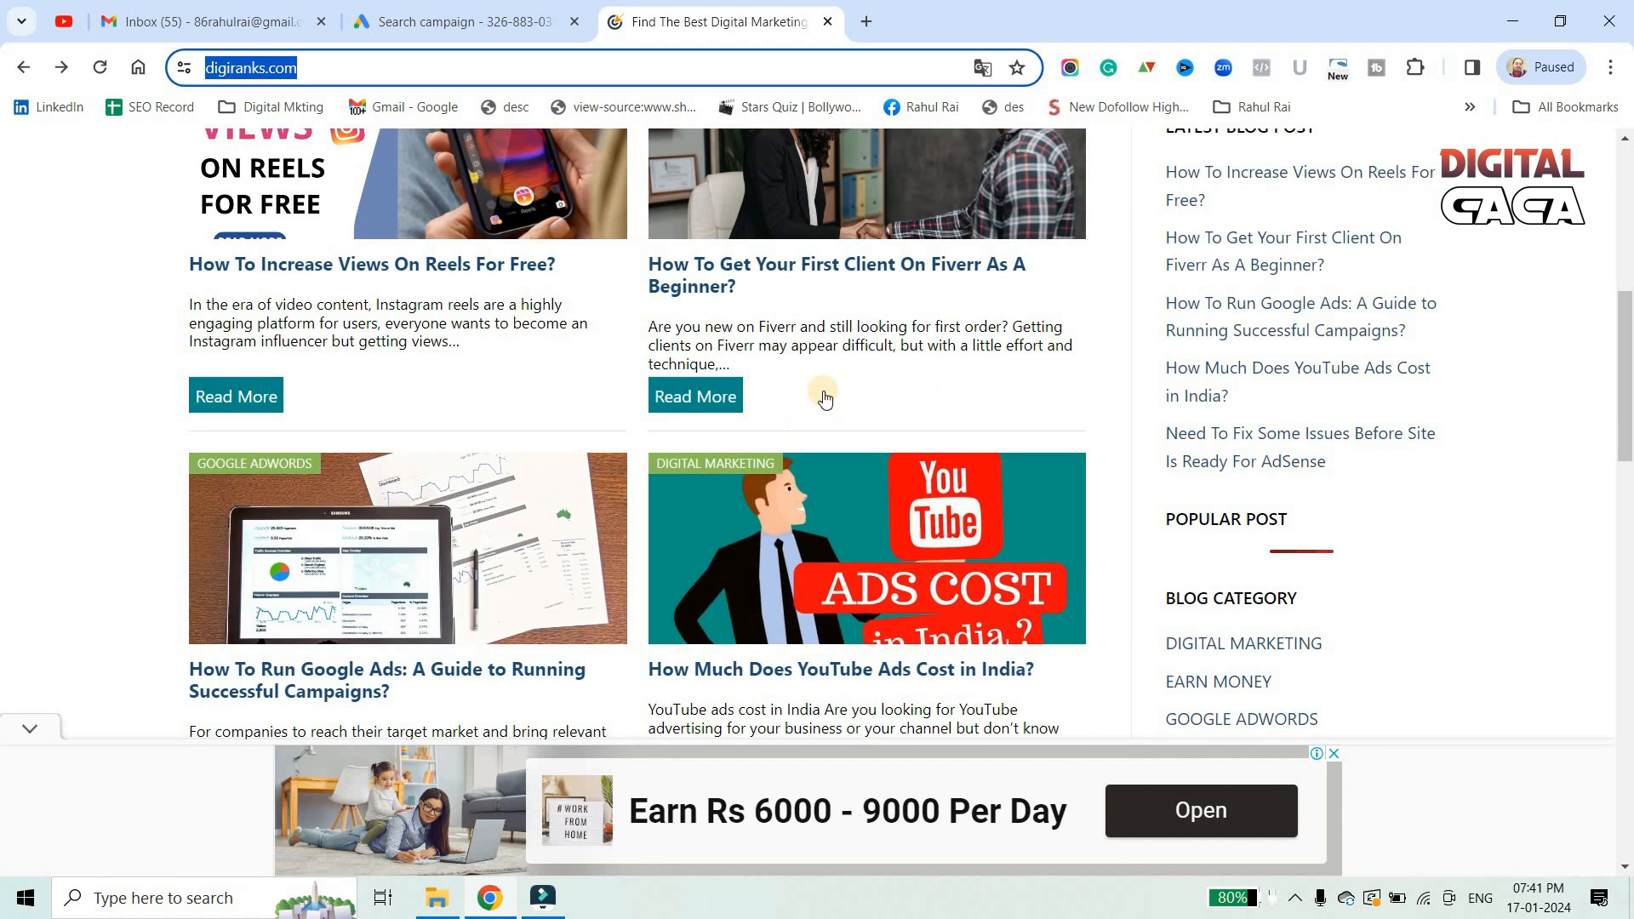
scroll(808, 399, down, 1)
click(452, 23)
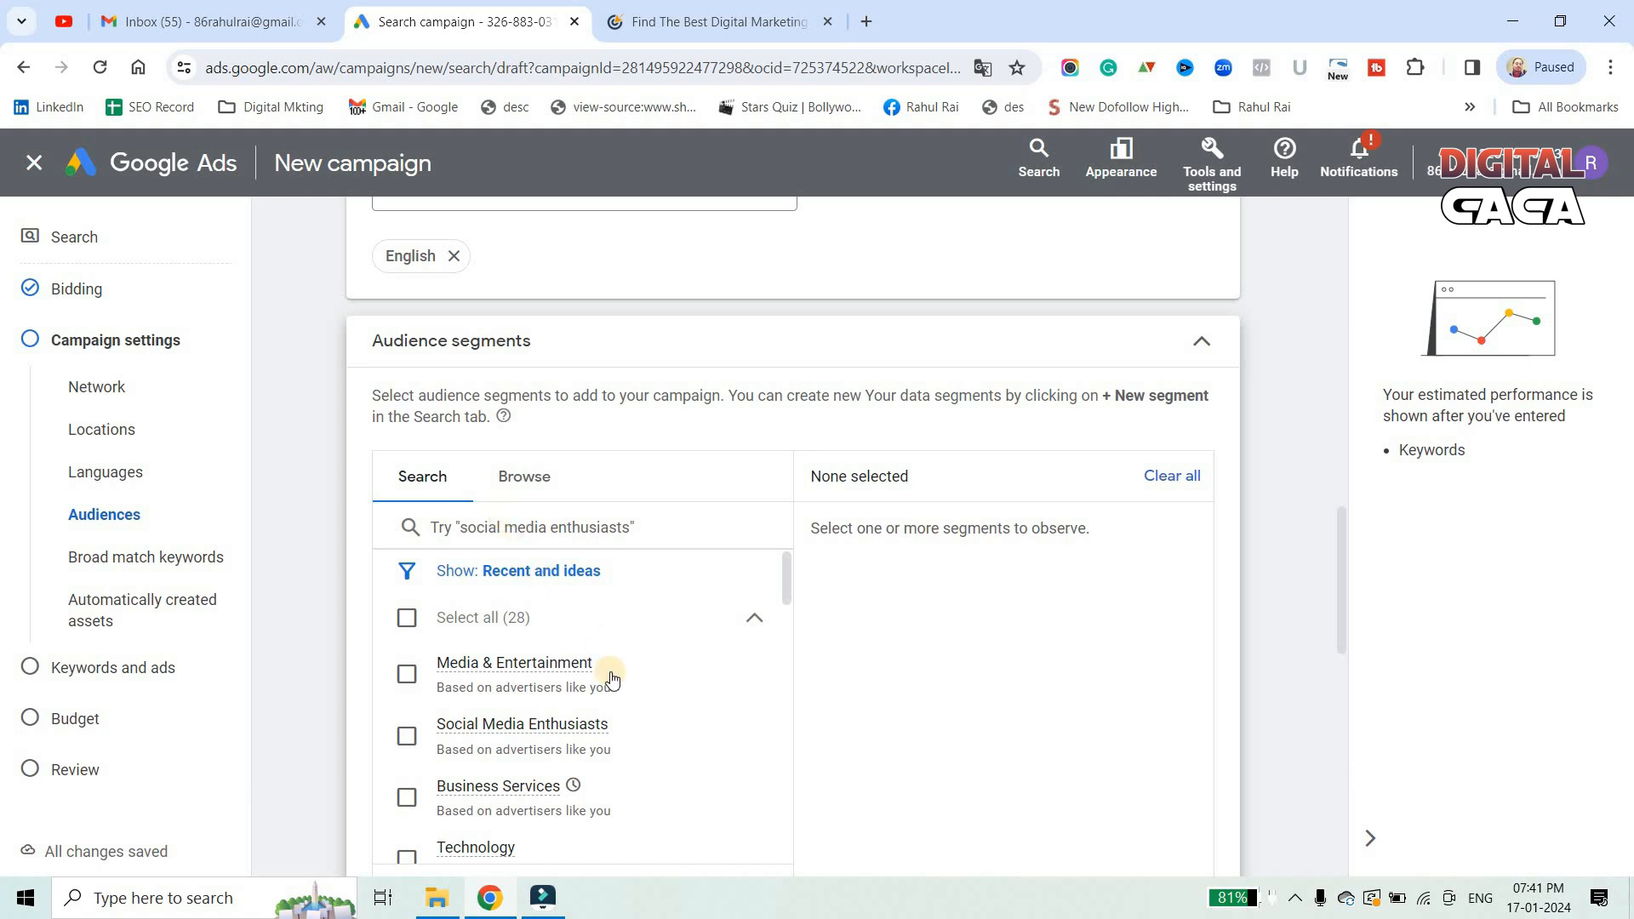
Search the audience segments for "digital marketing" and add the in-market segment Advertising & Marketing Services
scroll(628, 645, down, 1)
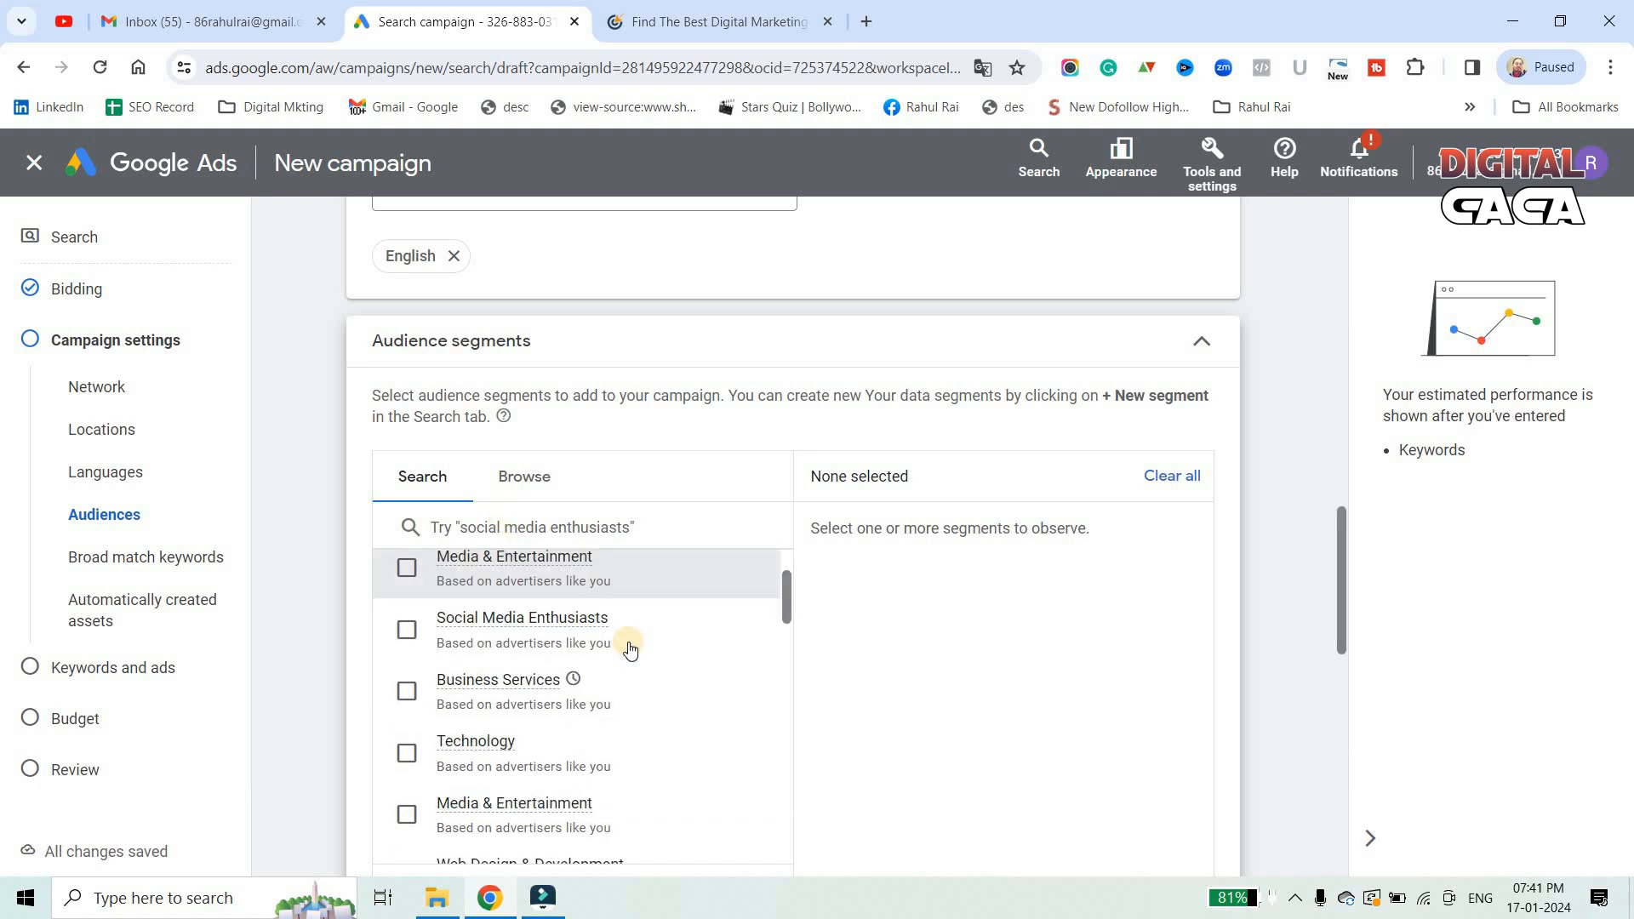
scroll(685, 614, down, 1)
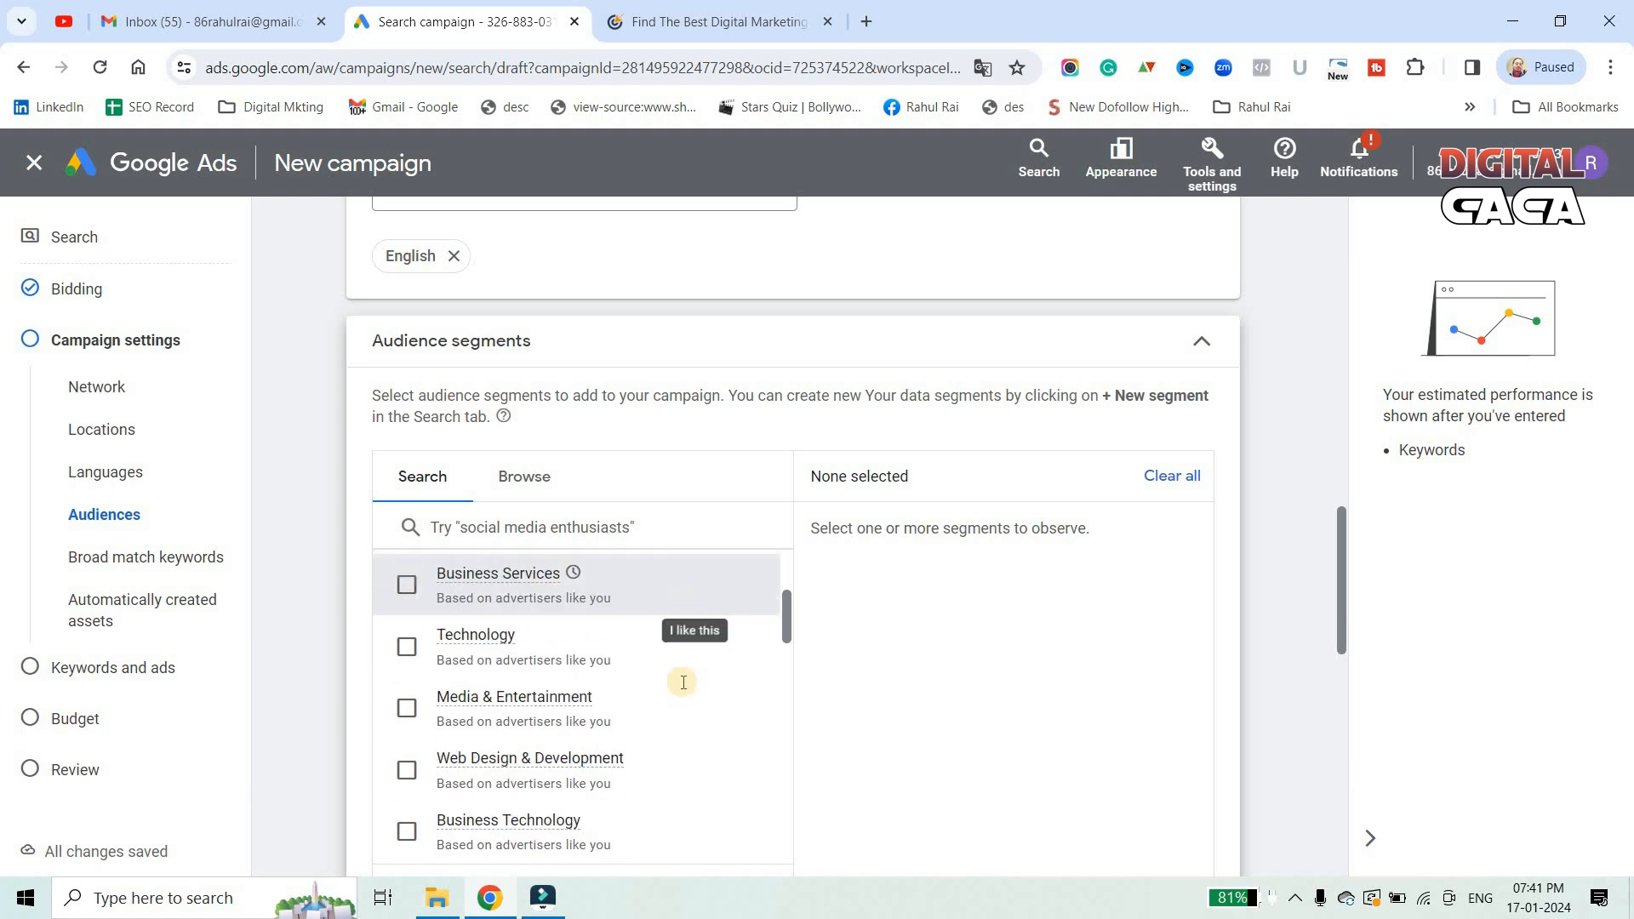
scroll(657, 668, down, 1)
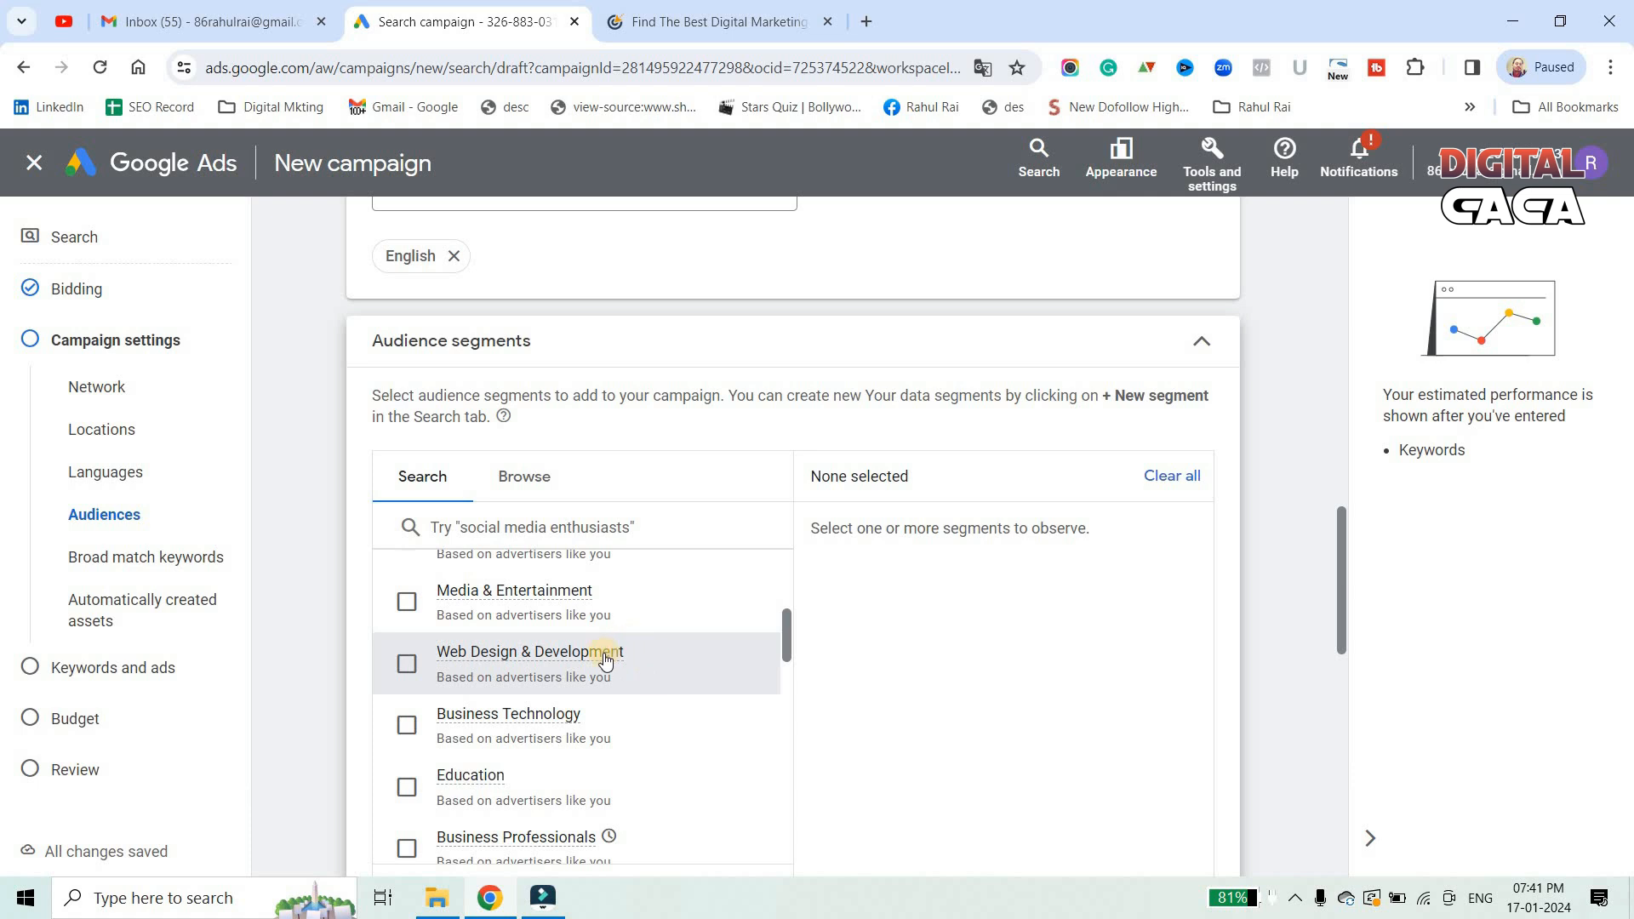
scroll(606, 660, up, 5)
click(556, 630)
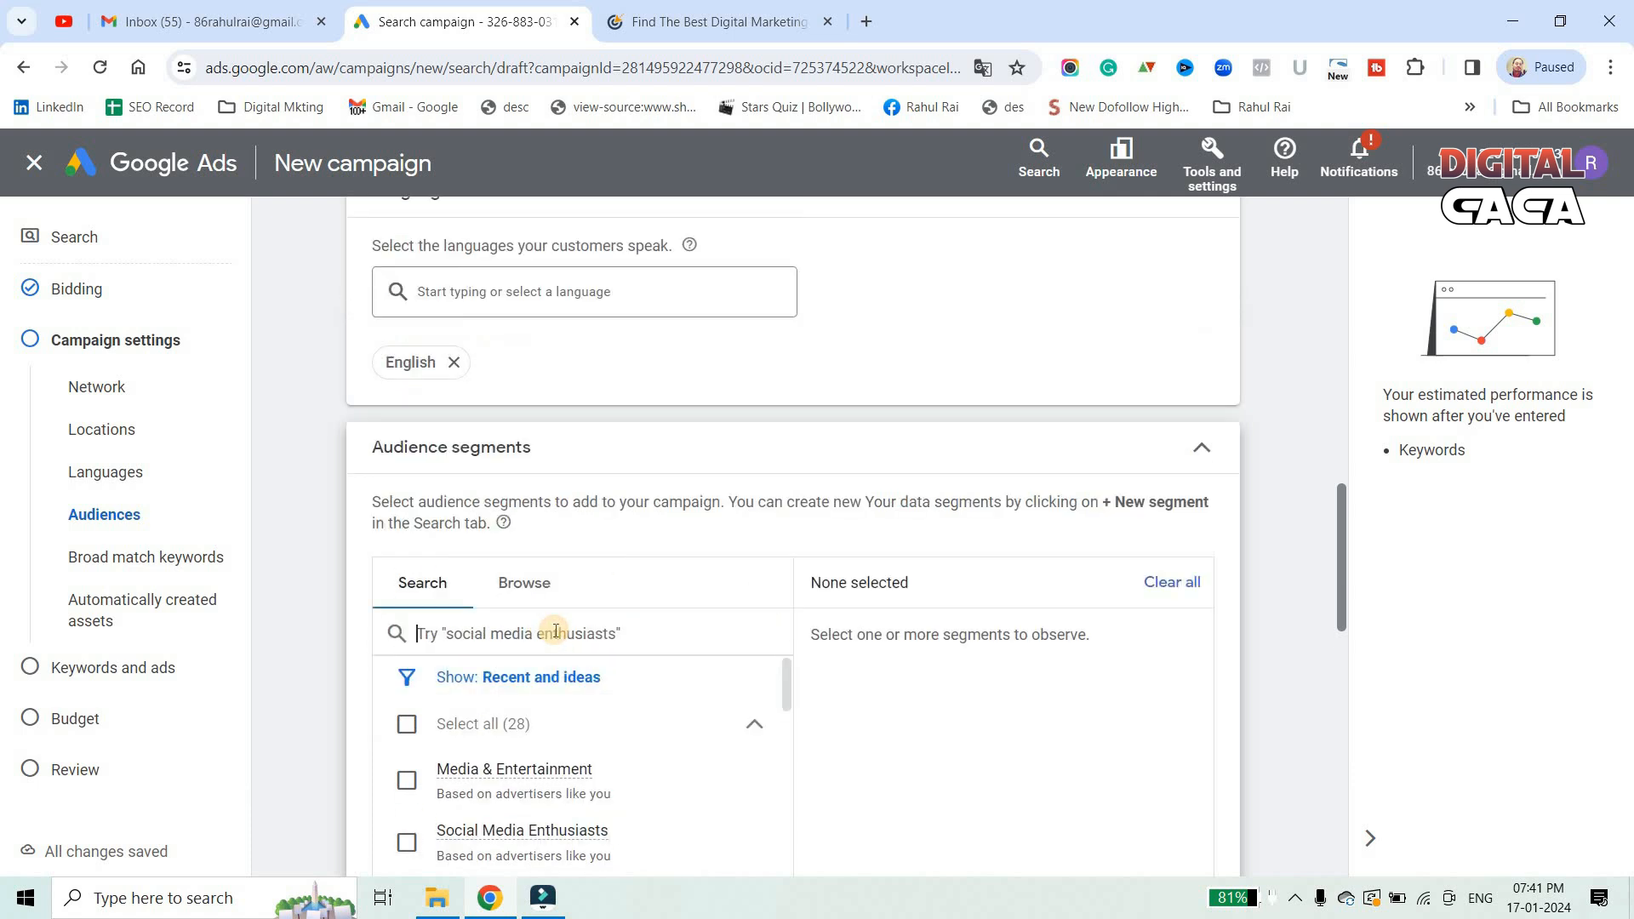
text(digital)
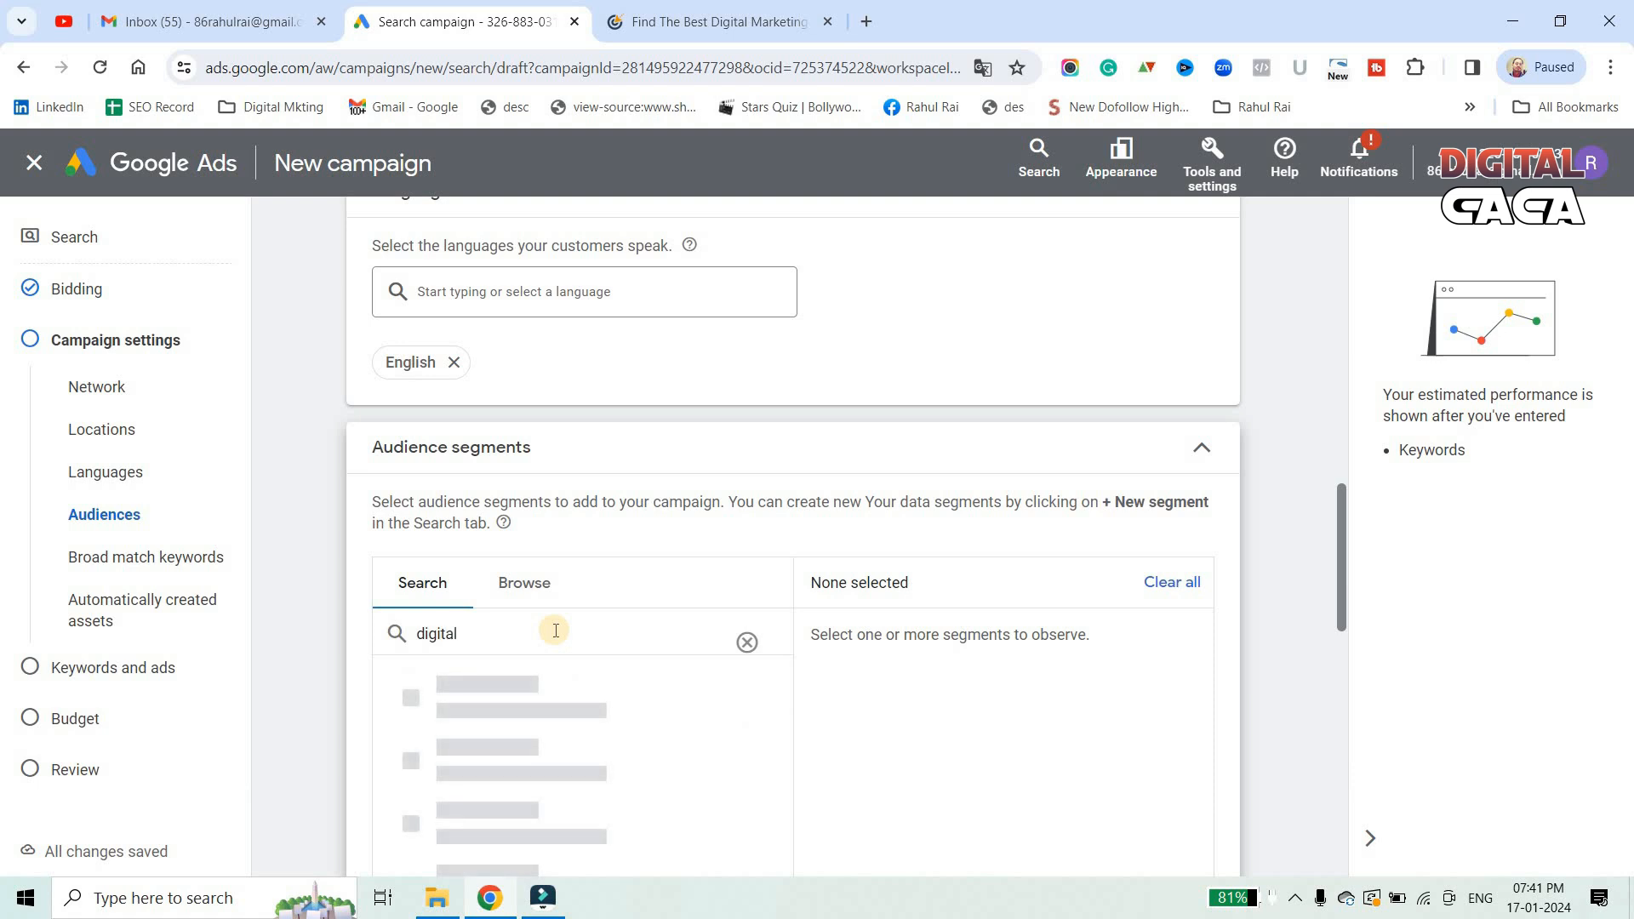
scroll(584, 628, down, 1)
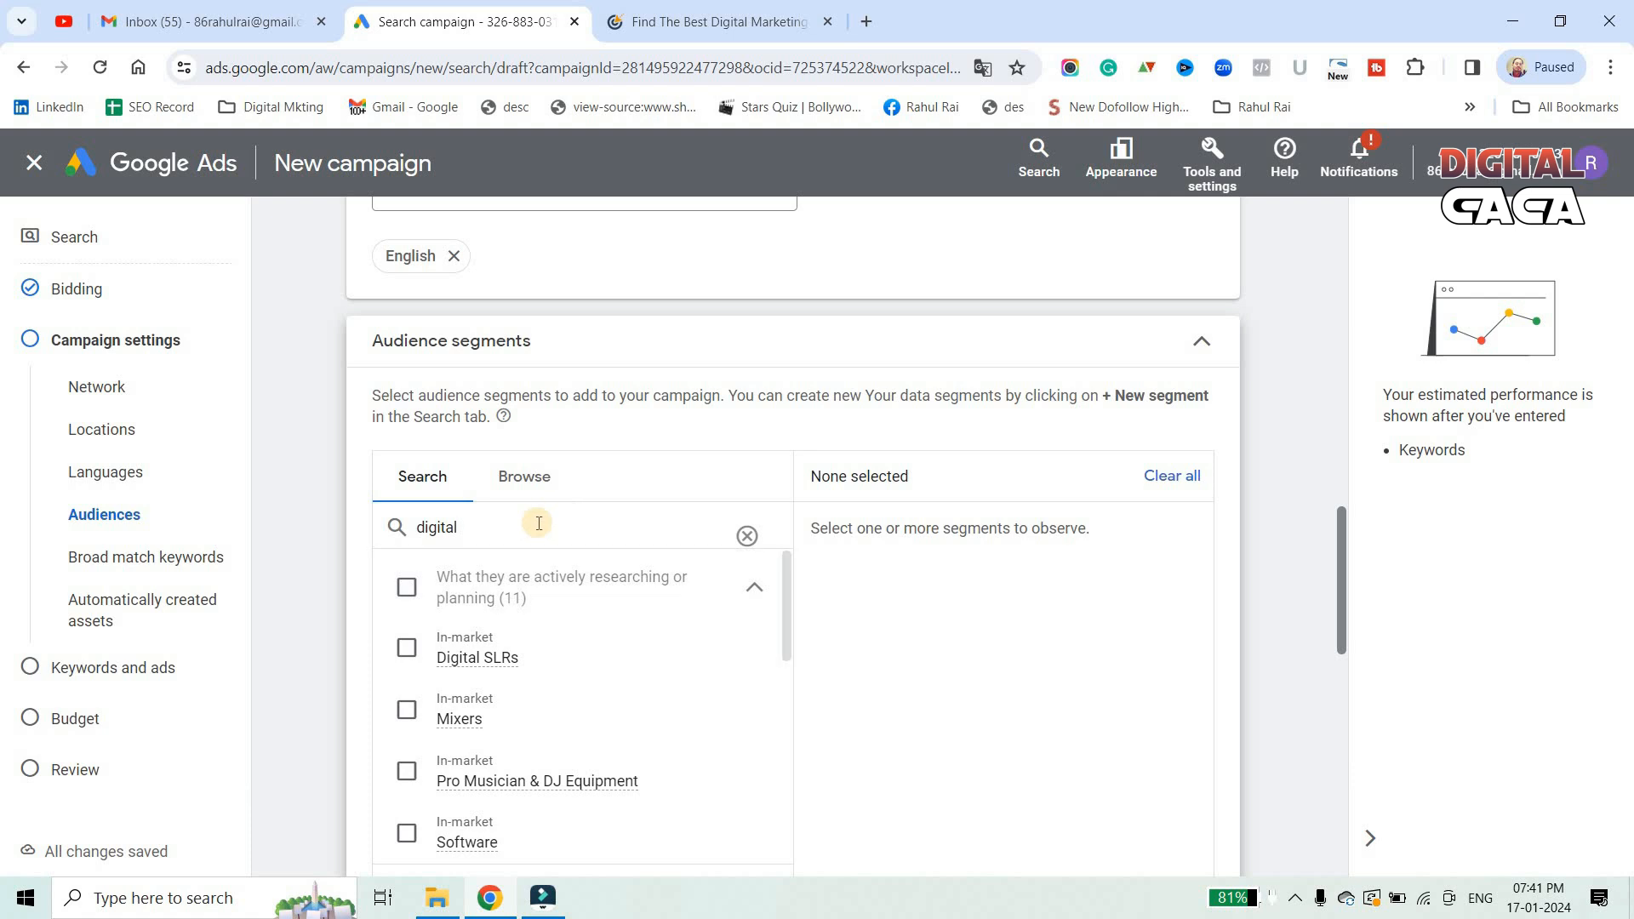
text(al marke)
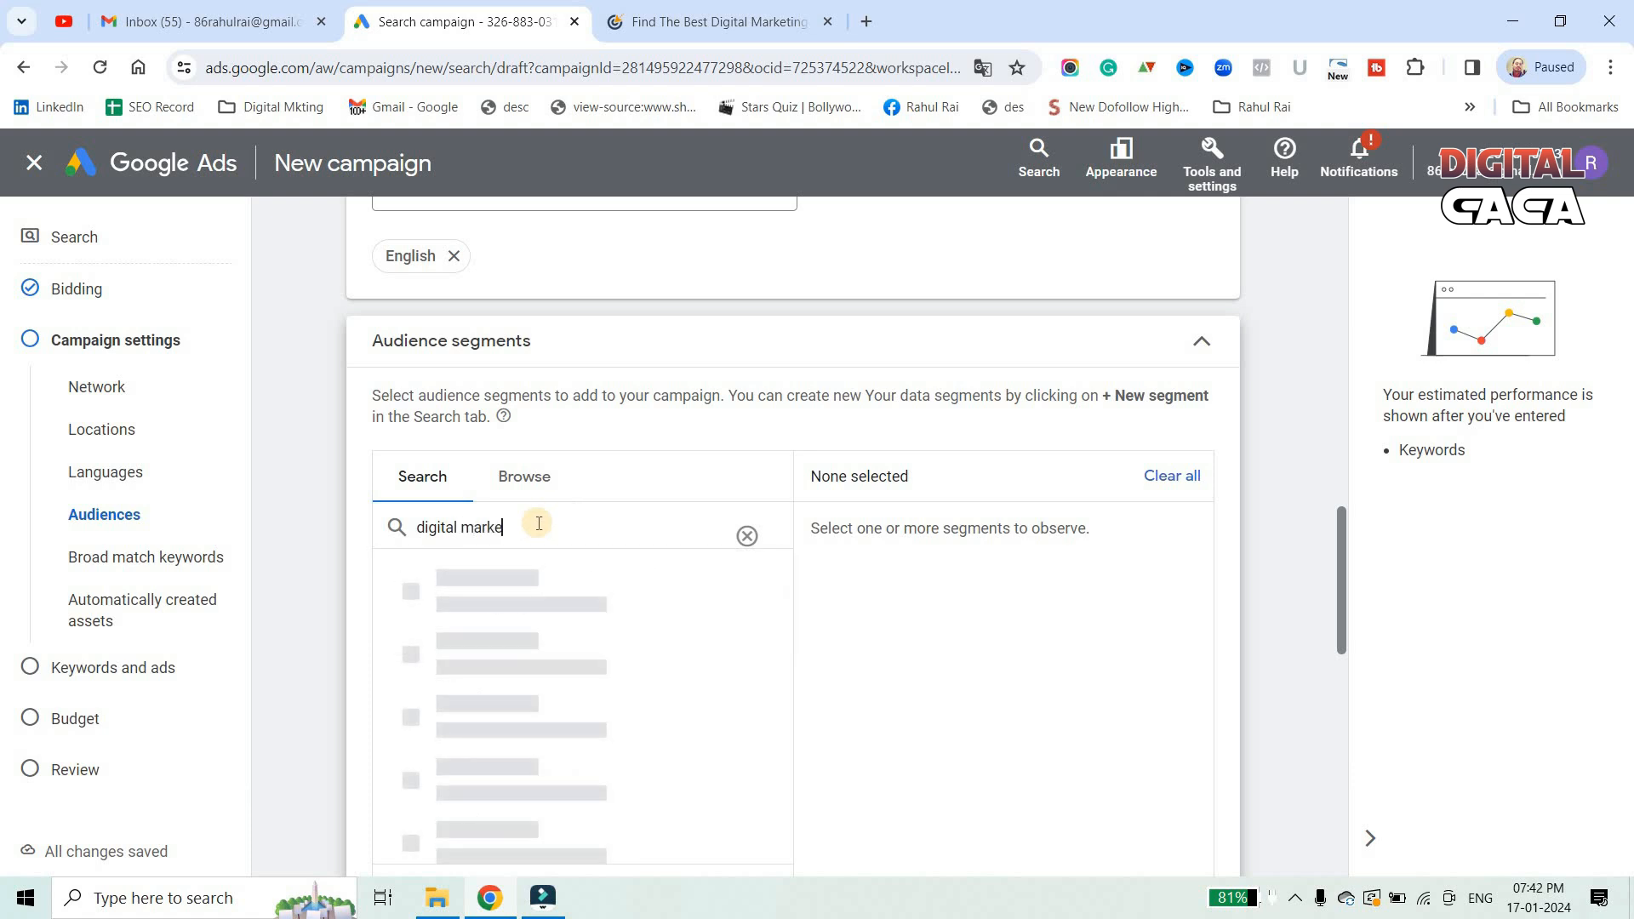
text(ting)
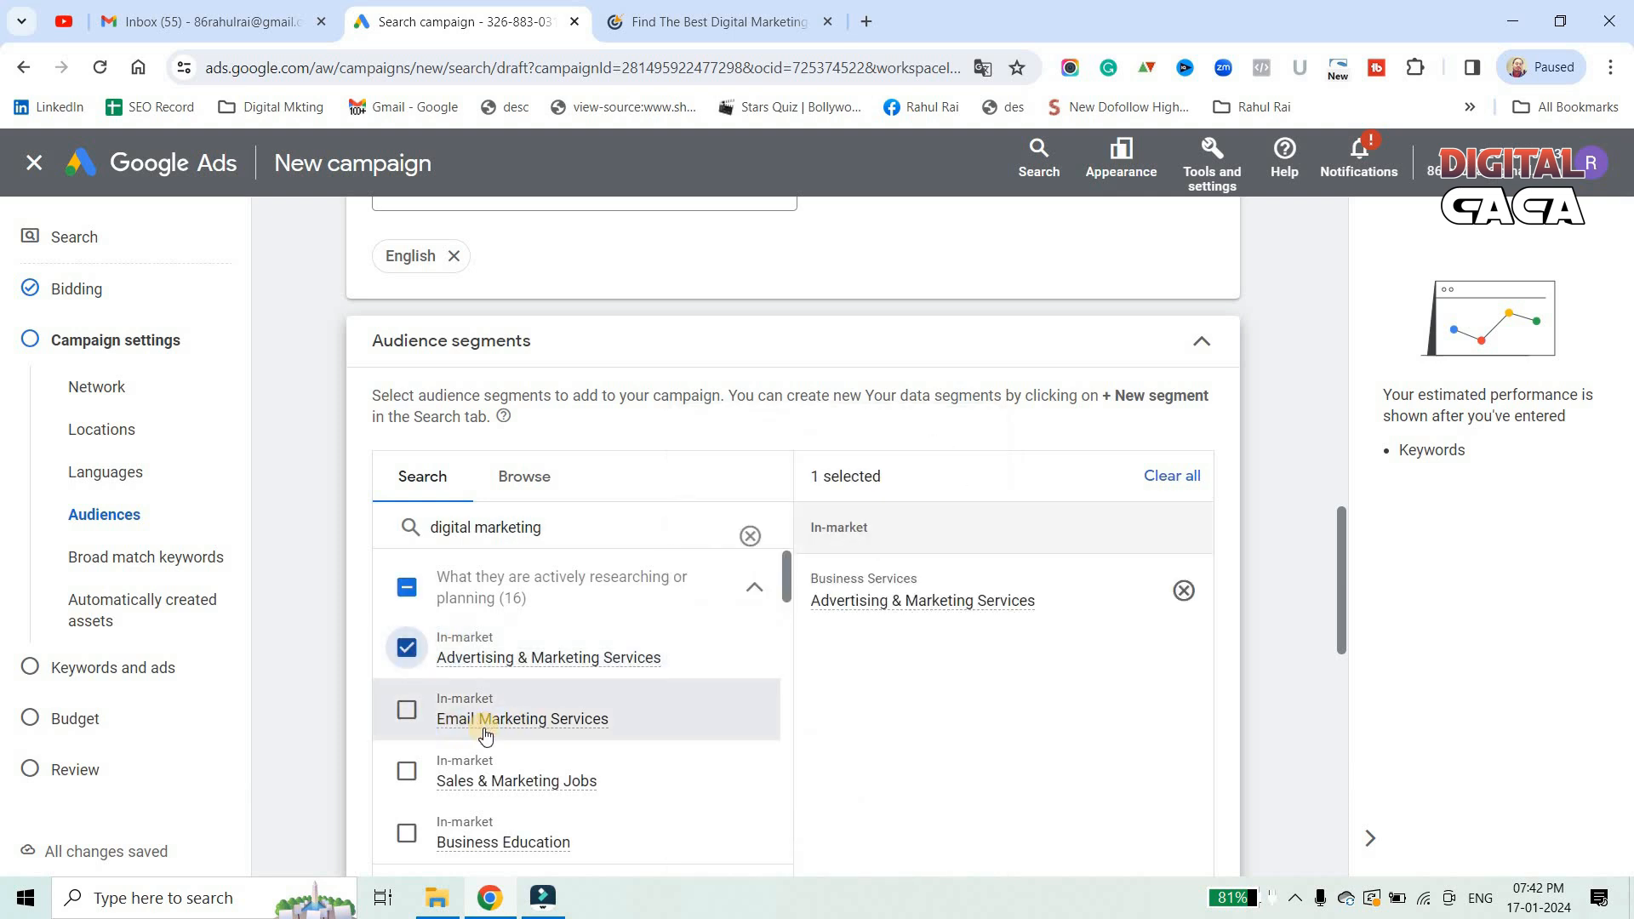
Add the in-market segments Email Marketing Services, Web Design & Development and Business Technology
click(397, 715)
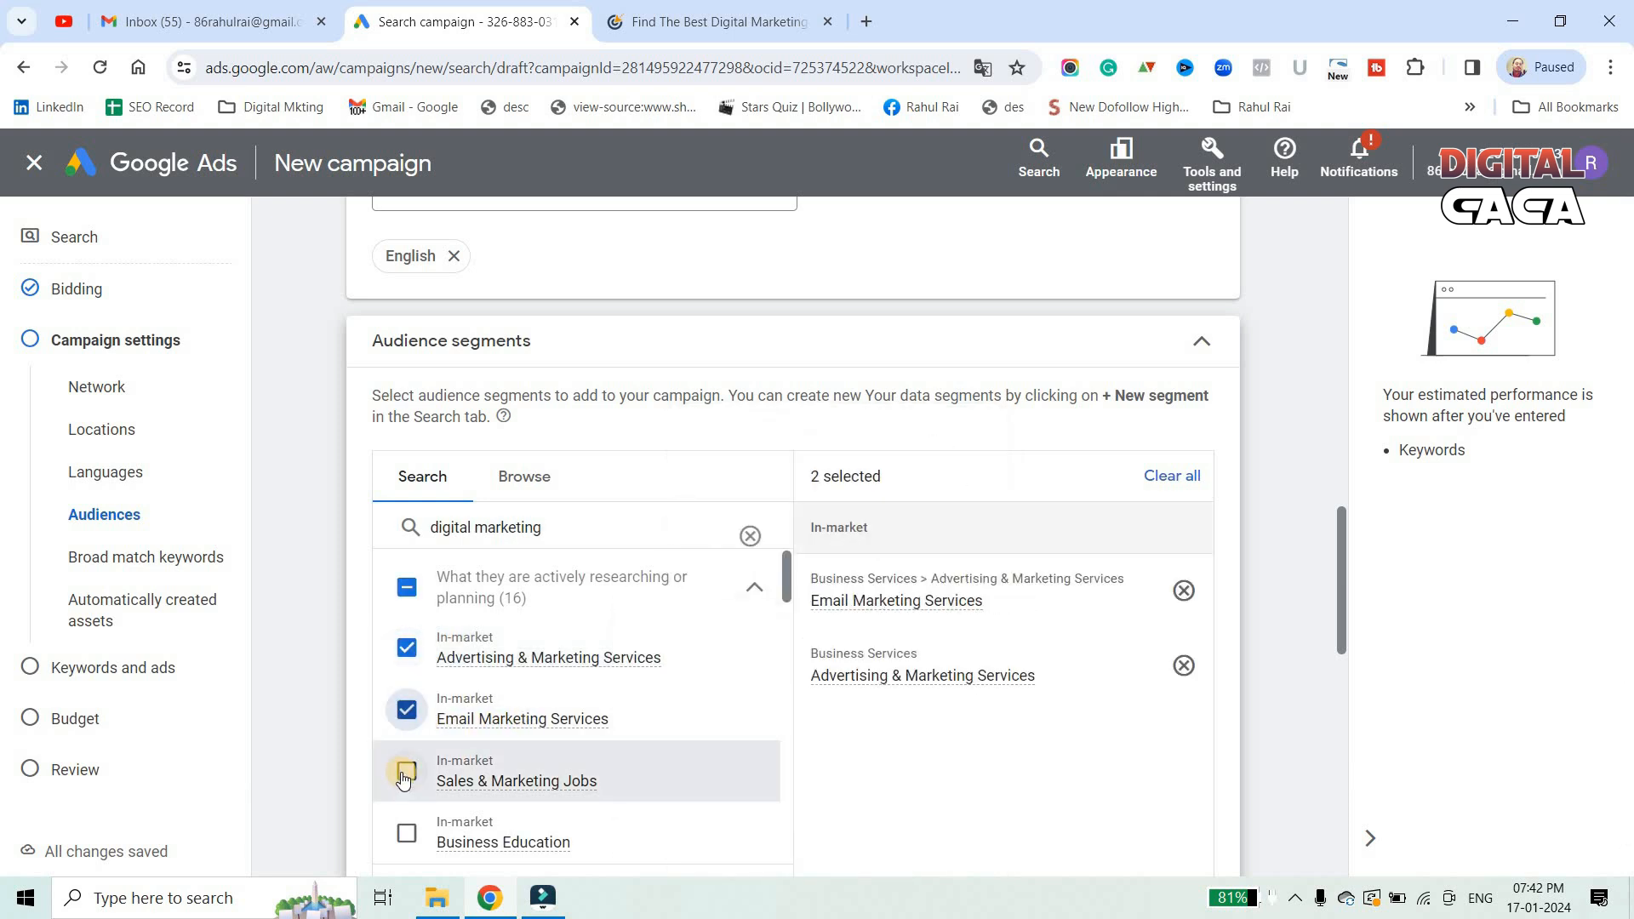
scroll(568, 711, down, 1)
scroll(474, 718, down, 1)
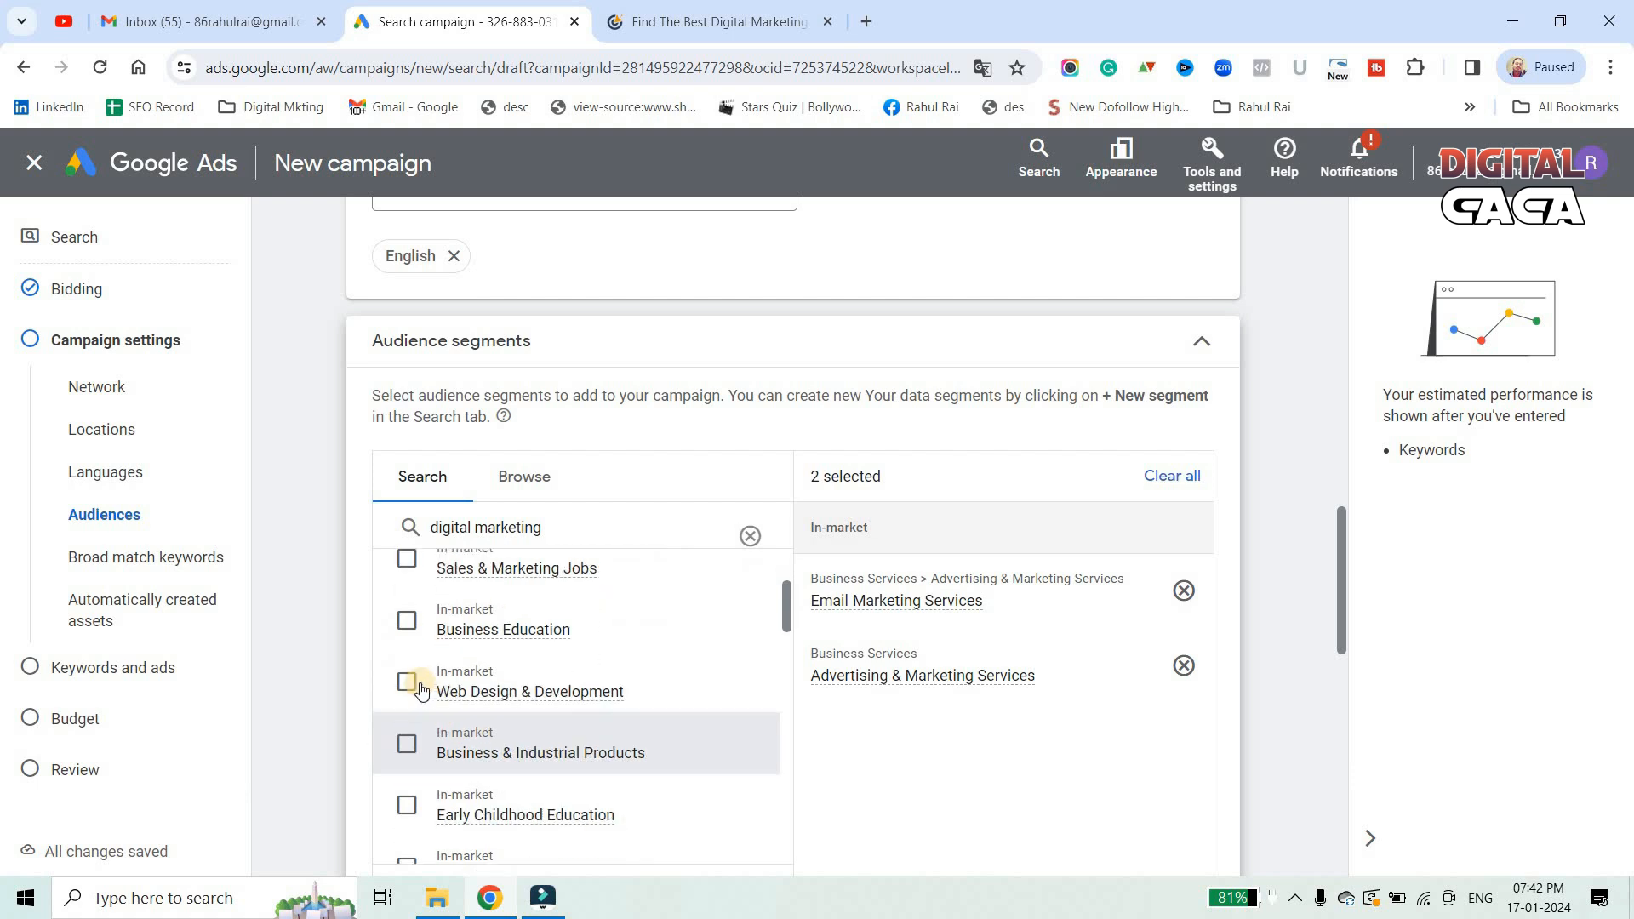
click(407, 684)
scroll(607, 690, down, 1)
scroll(605, 697, down, 2)
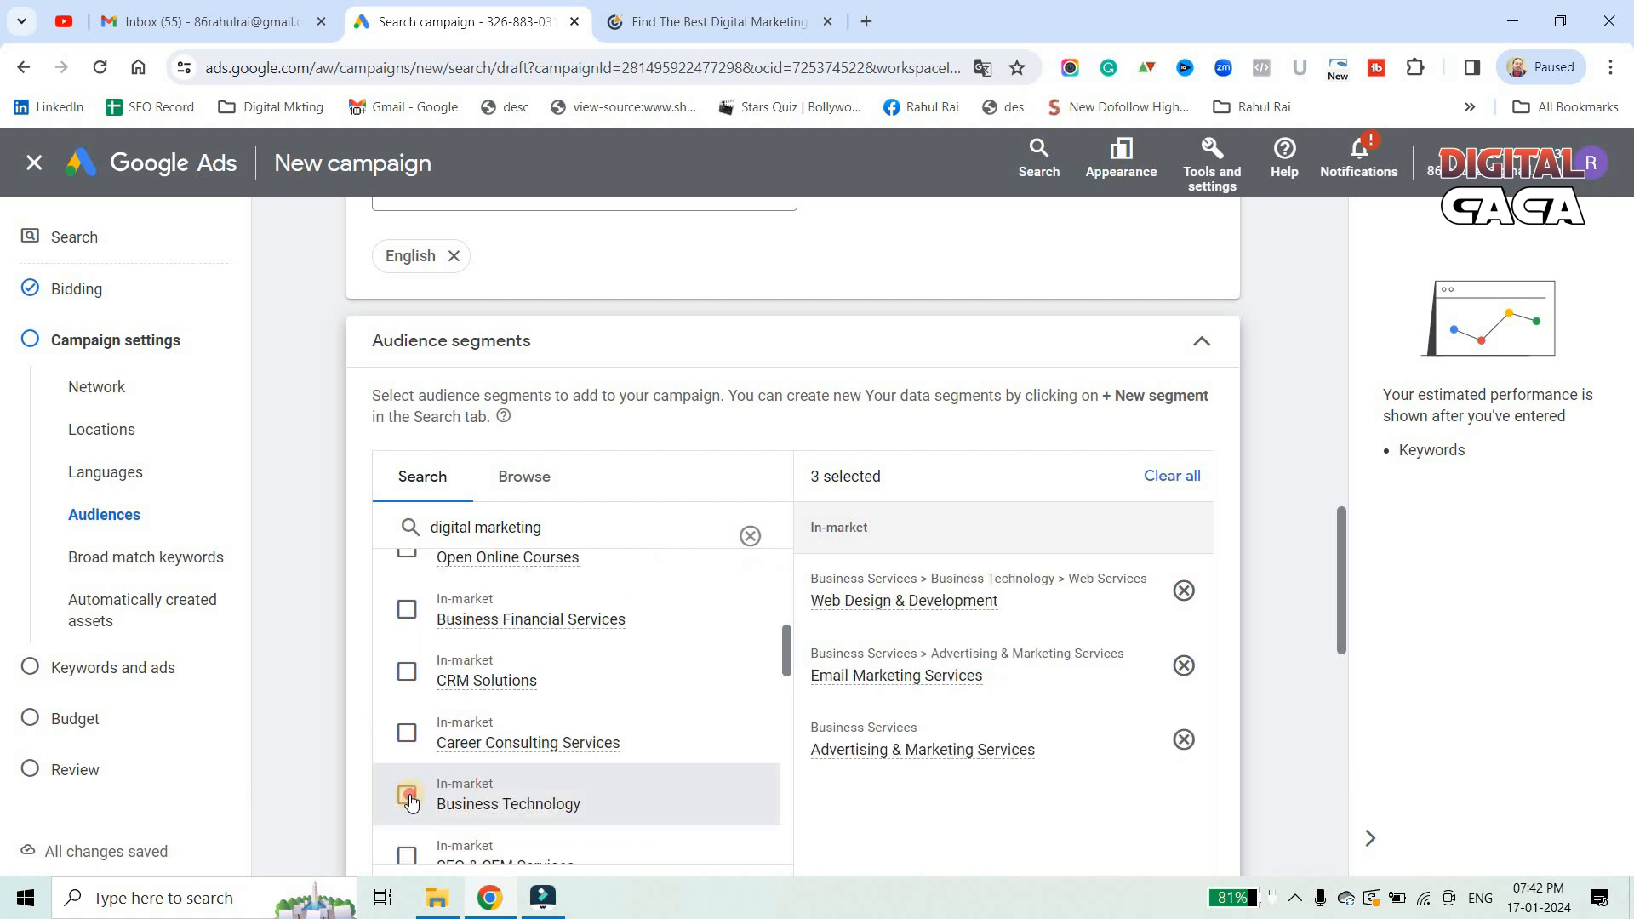
click(407, 794)
Add the in-market segments SEO & SEM Services and Enterprise Software, plus the affinity segment Social Media Enthusiasts
scroll(413, 722, down, 1)
scroll(415, 723, down, 1)
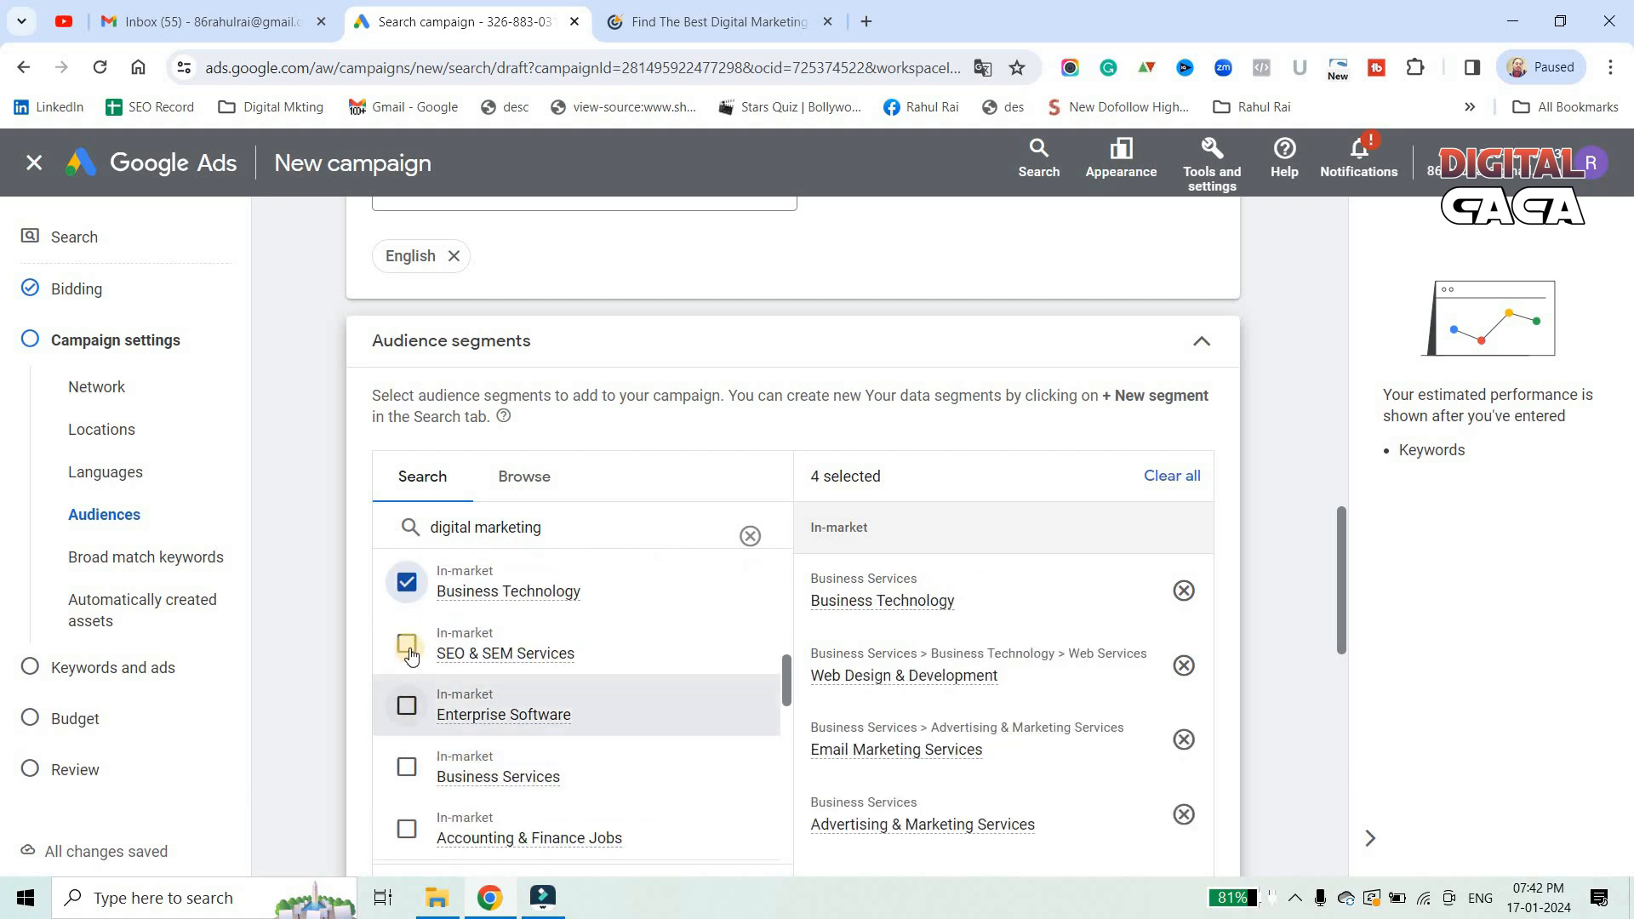
click(587, 655)
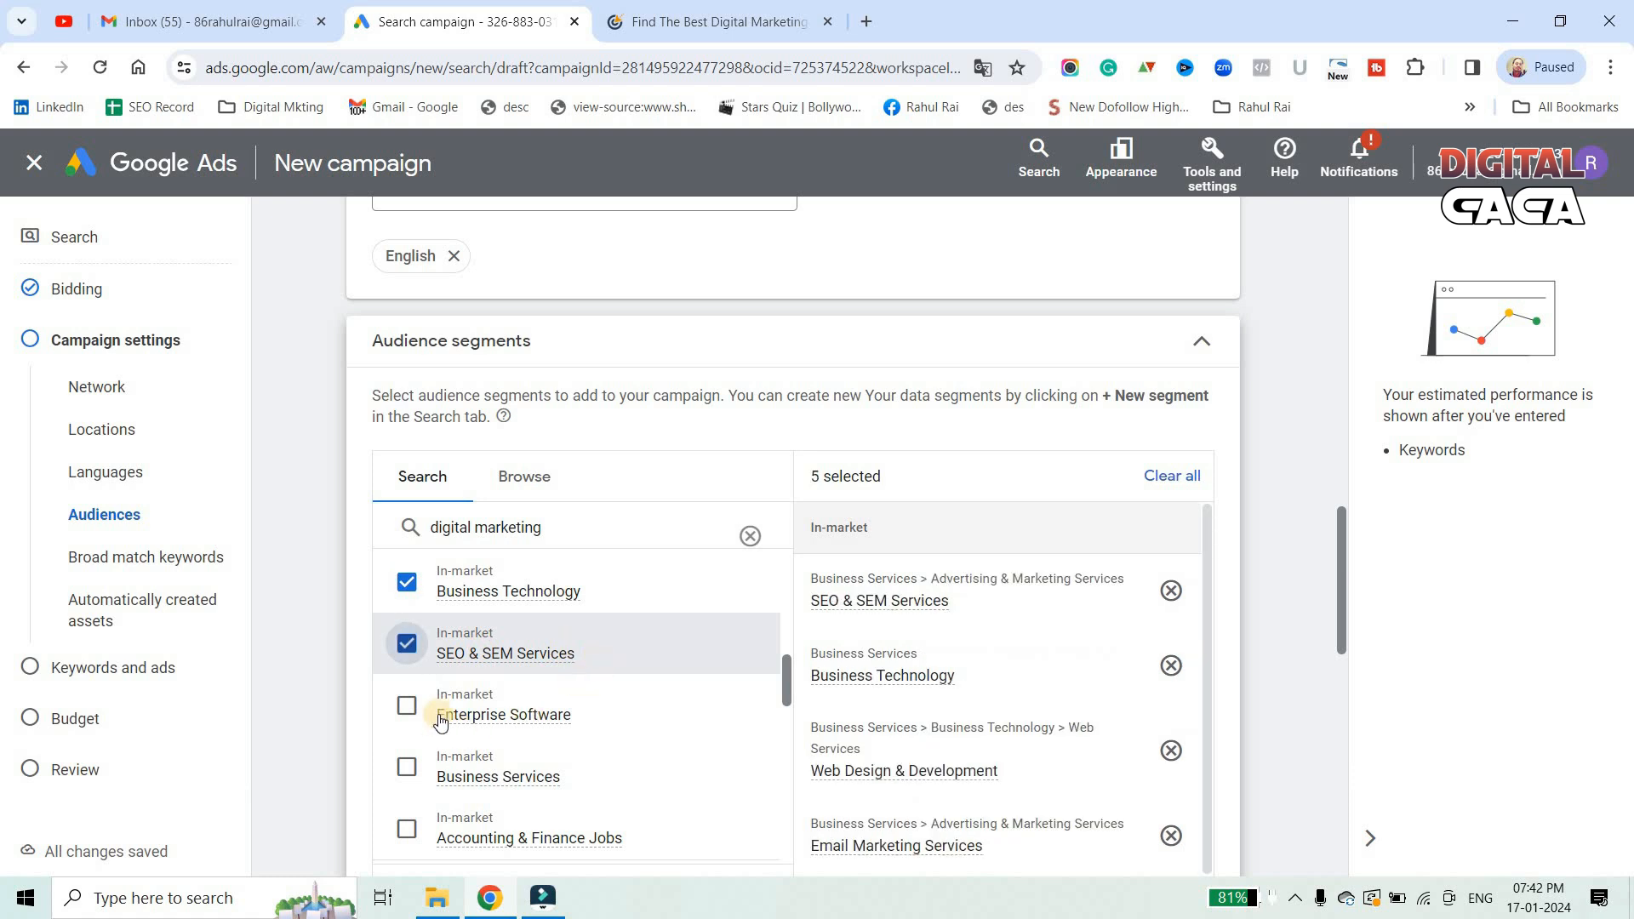
scroll(409, 710, down, 1)
click(588, 621)
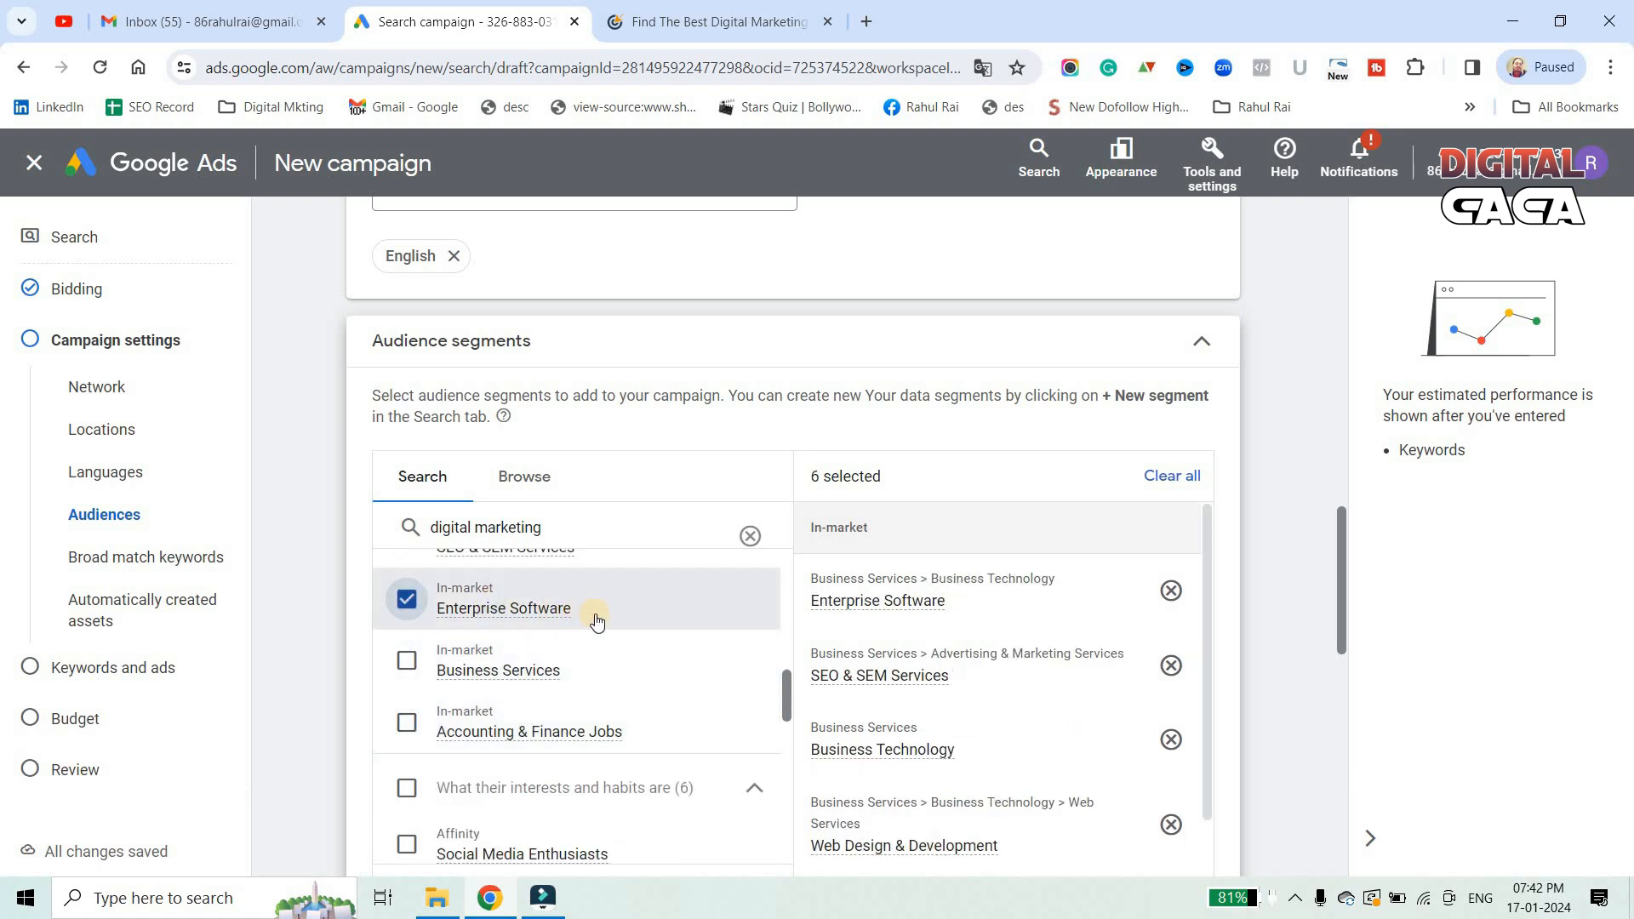
scroll(587, 626, down, 2)
click(535, 652)
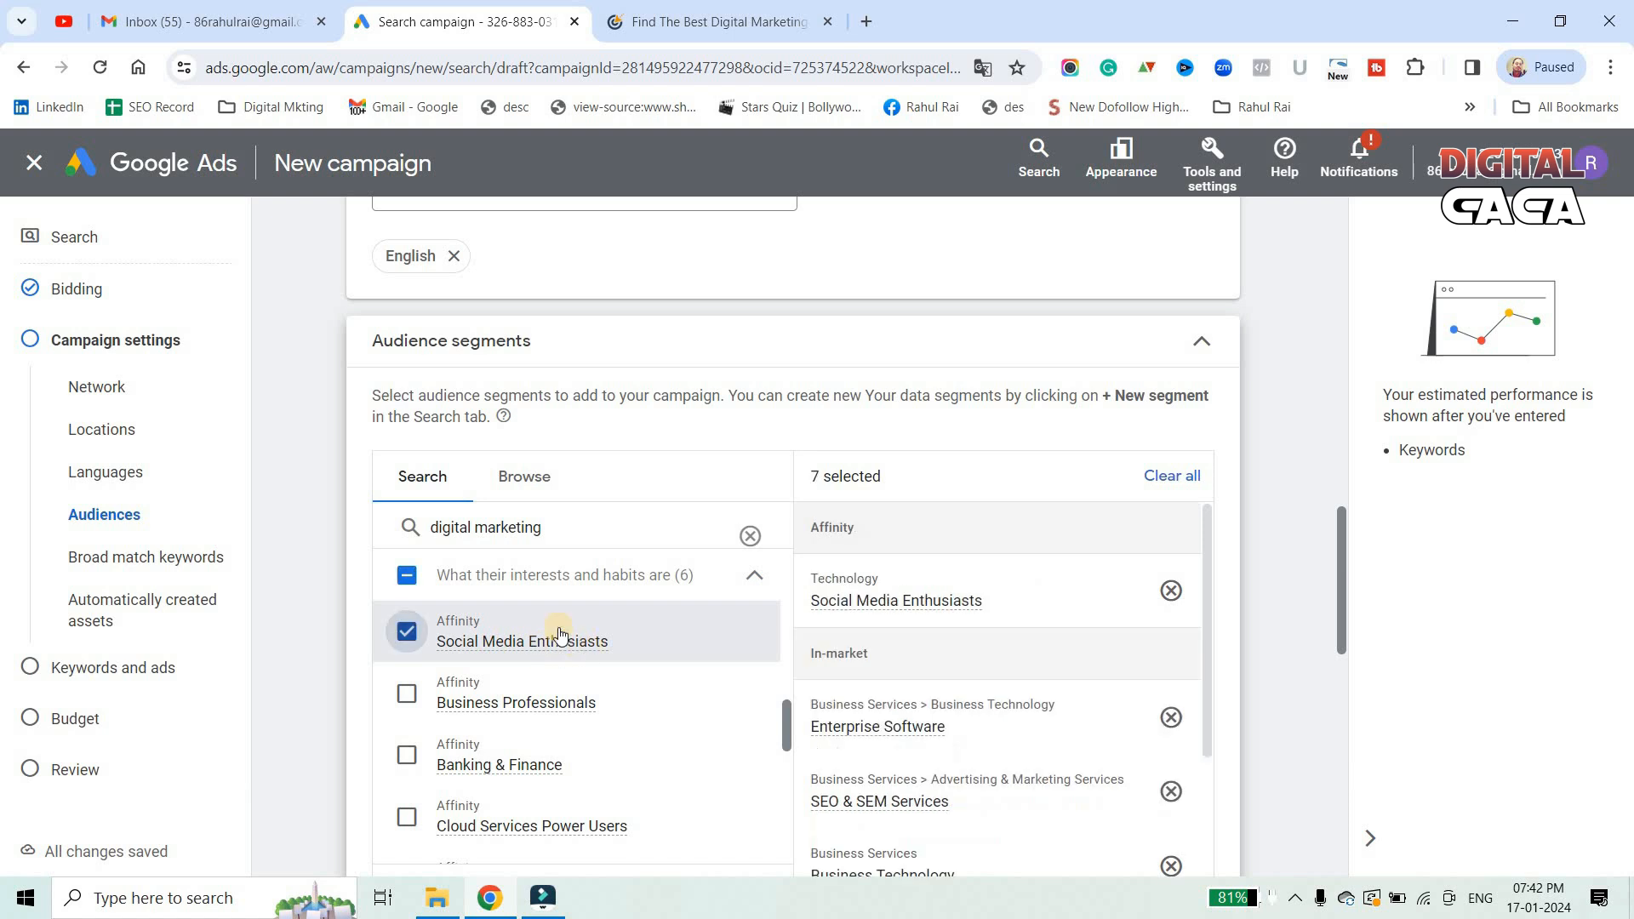
Add the affinity segment Business Professionals and check the remaining affinity and detailed demographics suggestions
scroll(540, 635, down, 1)
click(515, 606)
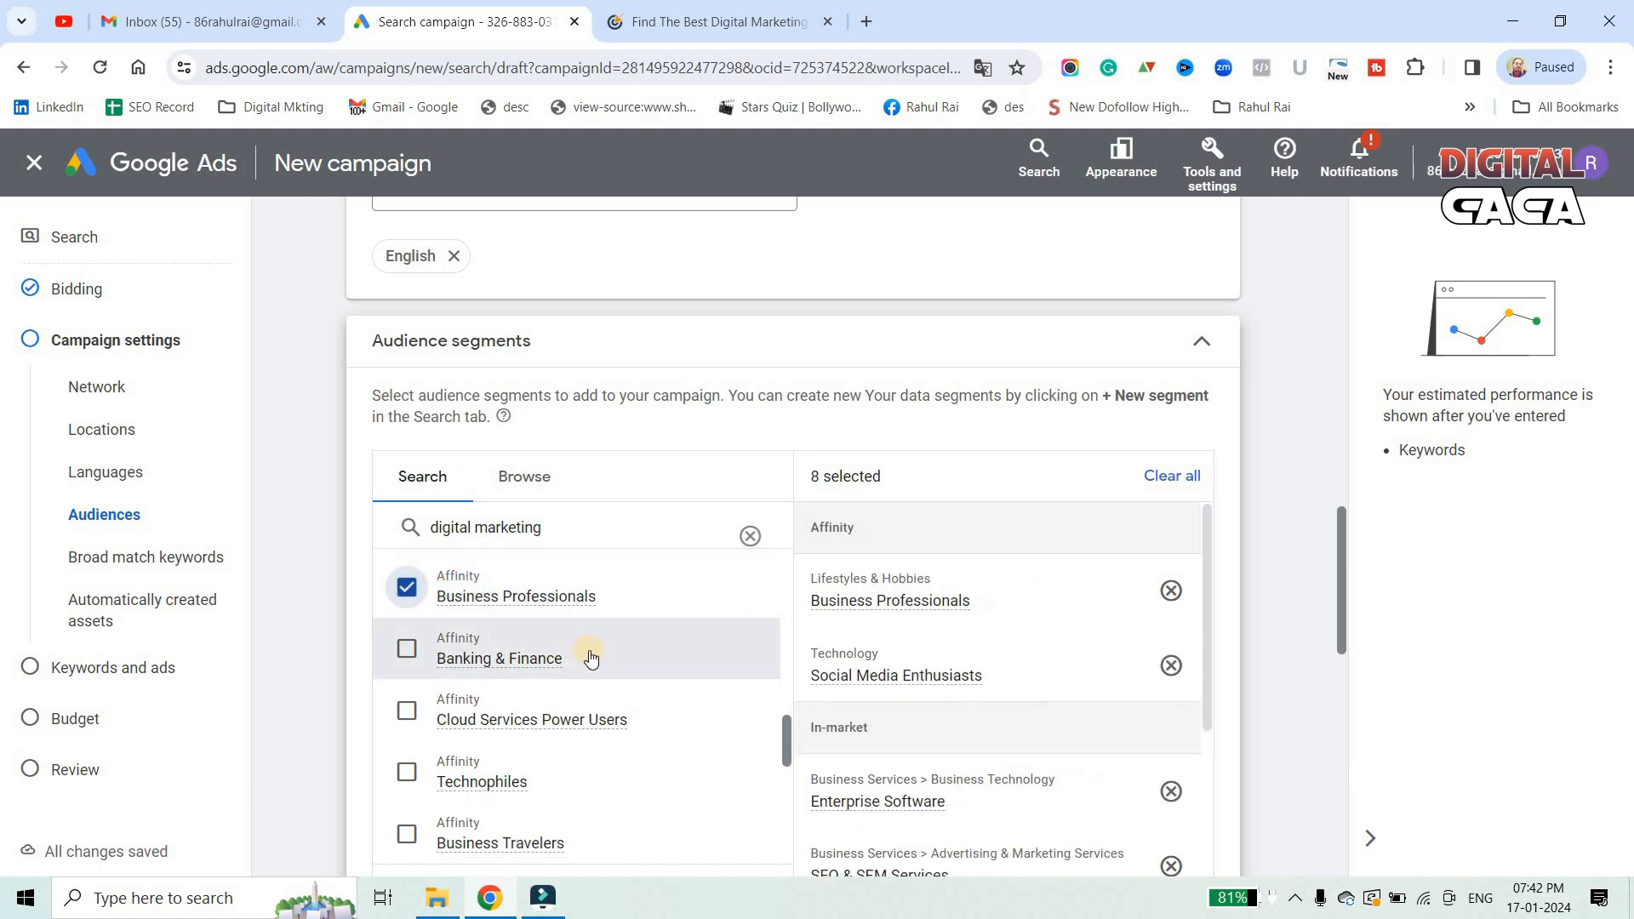
scroll(590, 661, down, 2)
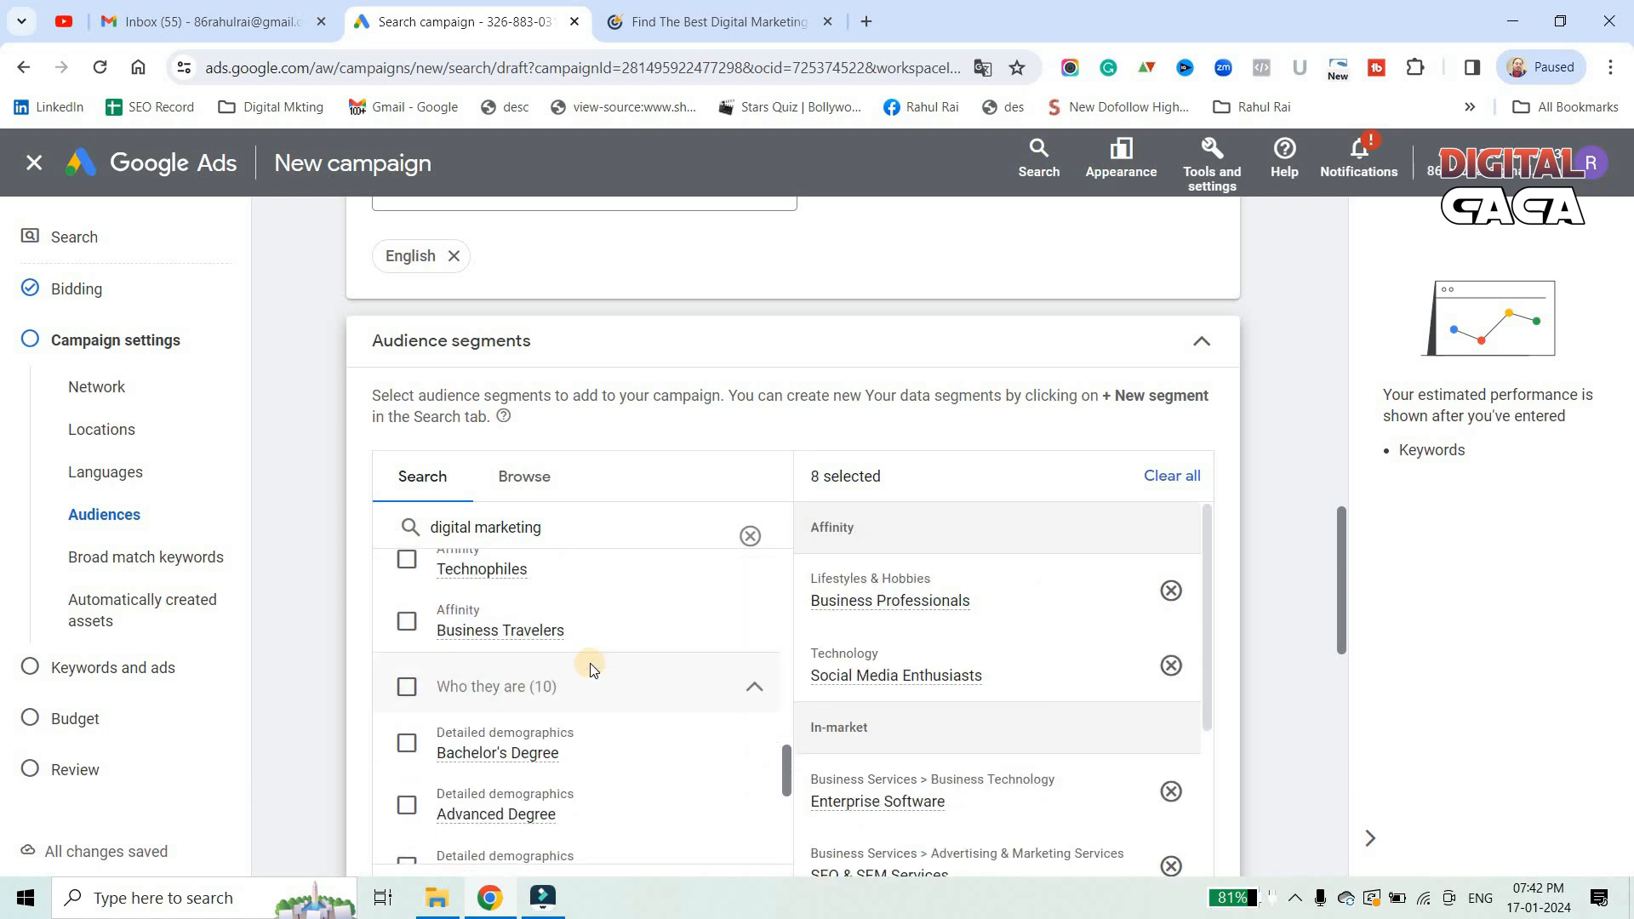
scroll(590, 662, down, 1)
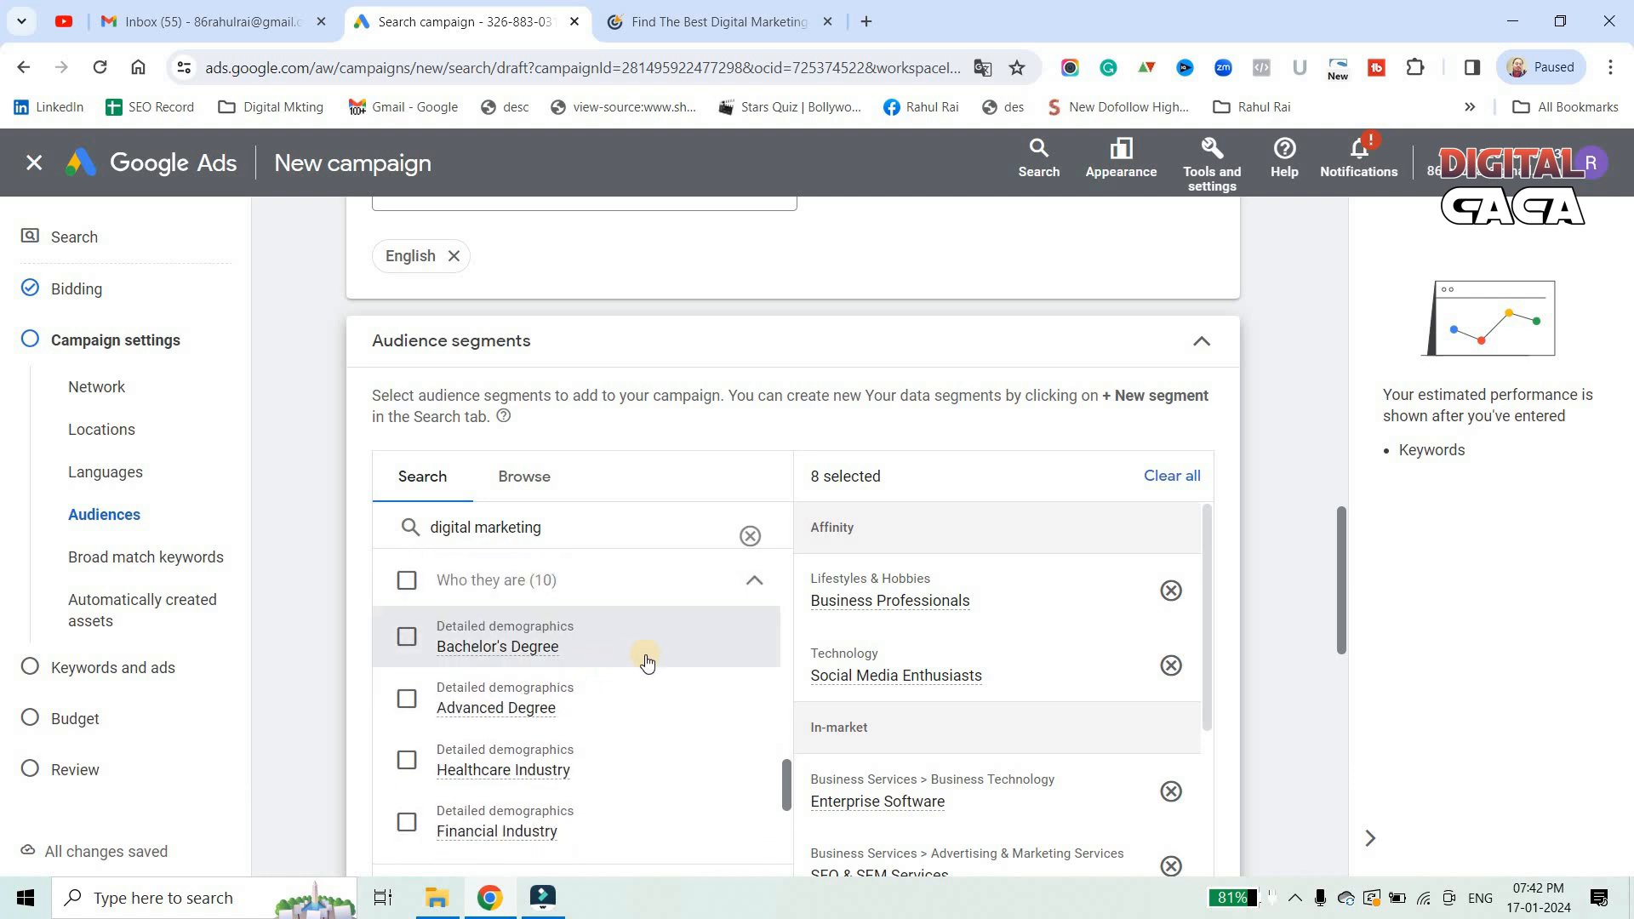
scroll(647, 663, down, 4)
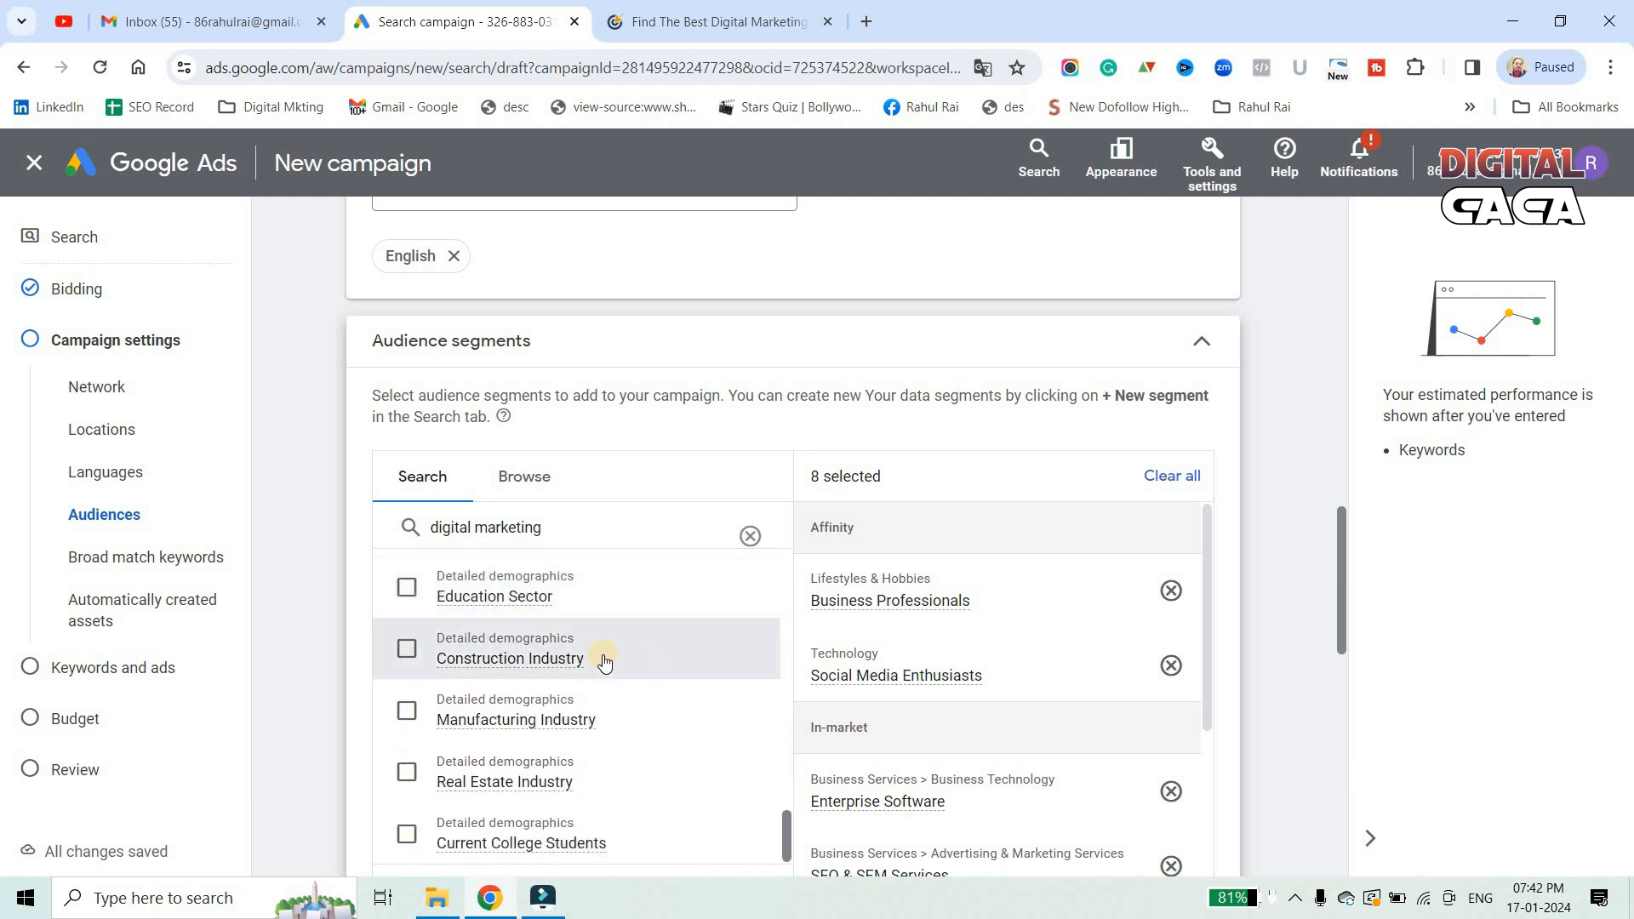
scroll(544, 771, down, 5)
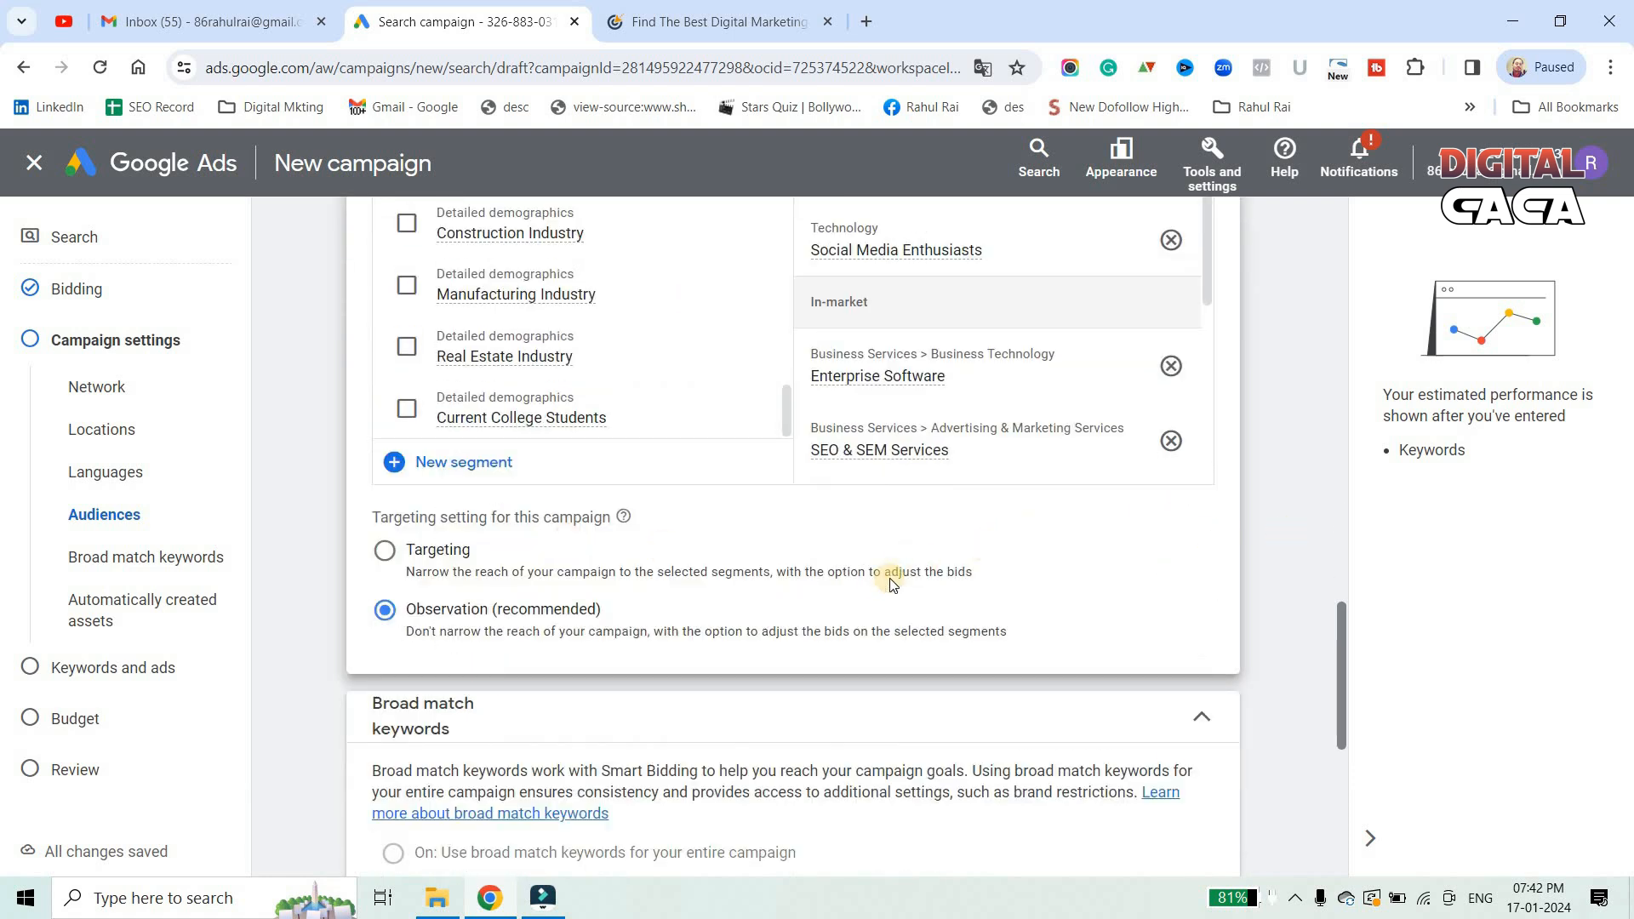
Expand the additional campaign settings below the automatically created assets and open the ad rotation options
scroll(833, 555, down, 1)
scroll(790, 564, down, 2)
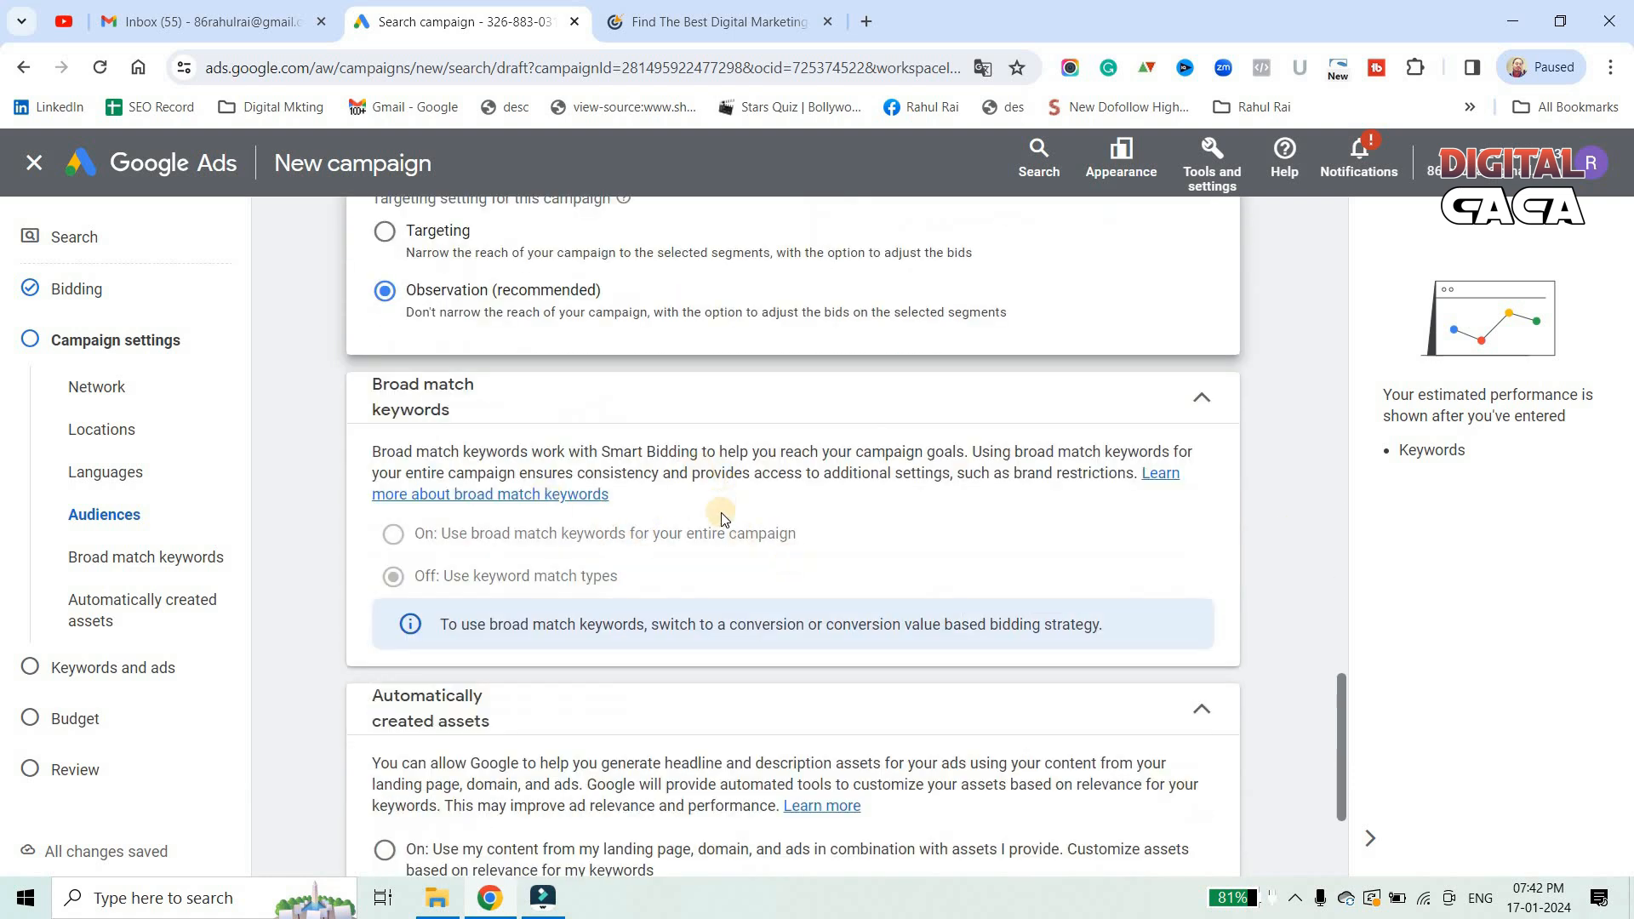
scroll(843, 532, down, 1)
scroll(848, 529, down, 1)
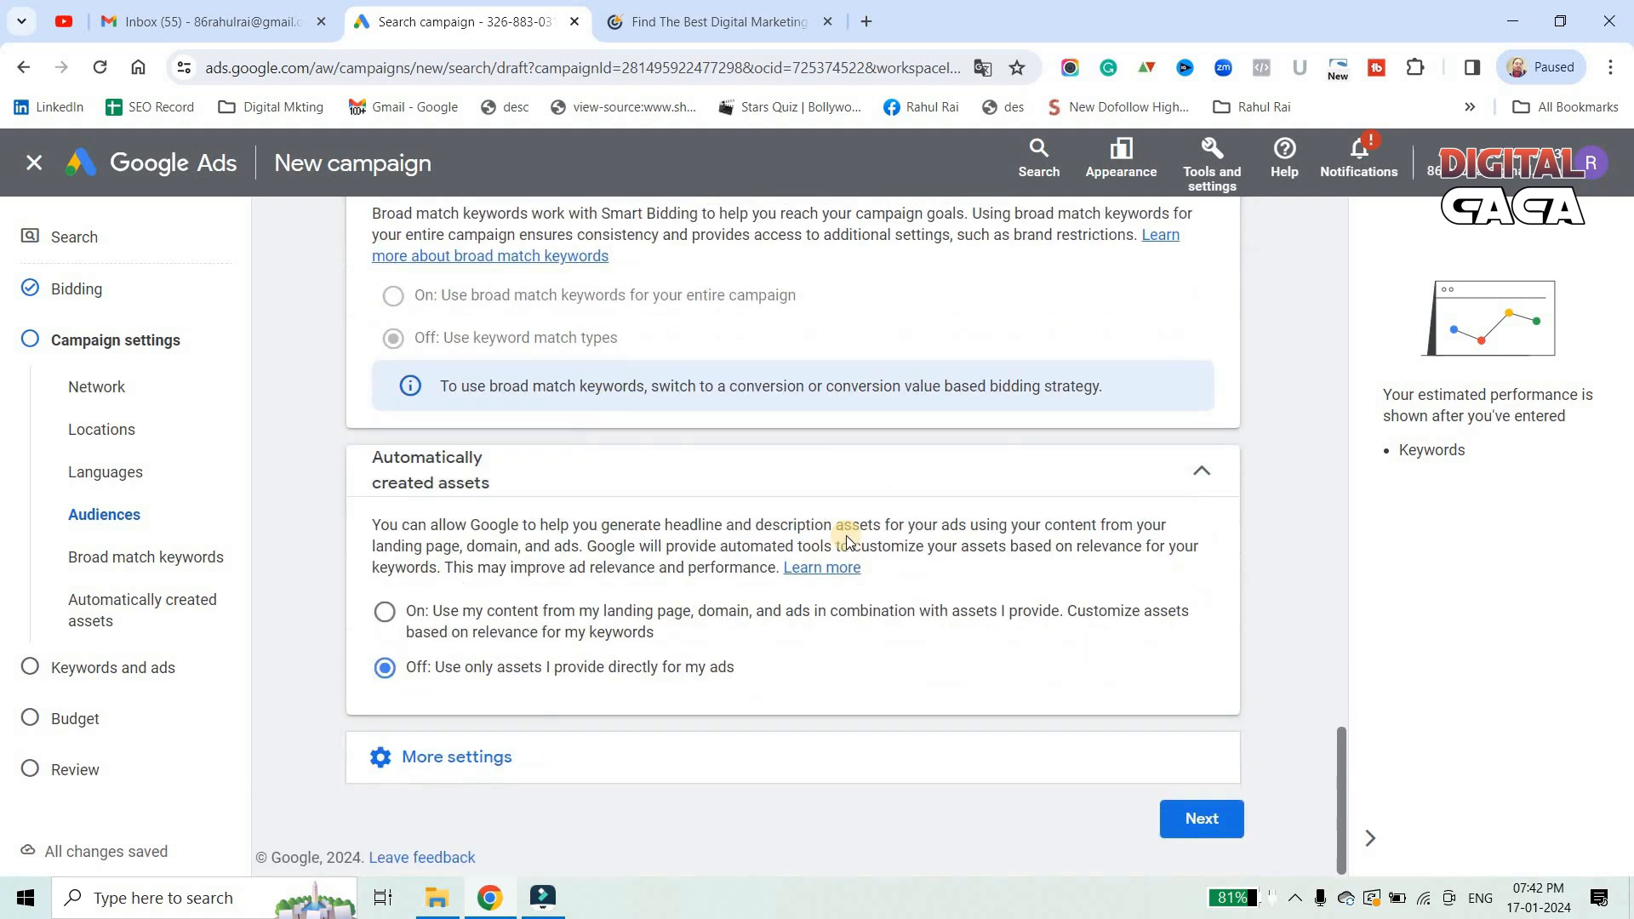
click(474, 757)
scroll(842, 558, down, 3)
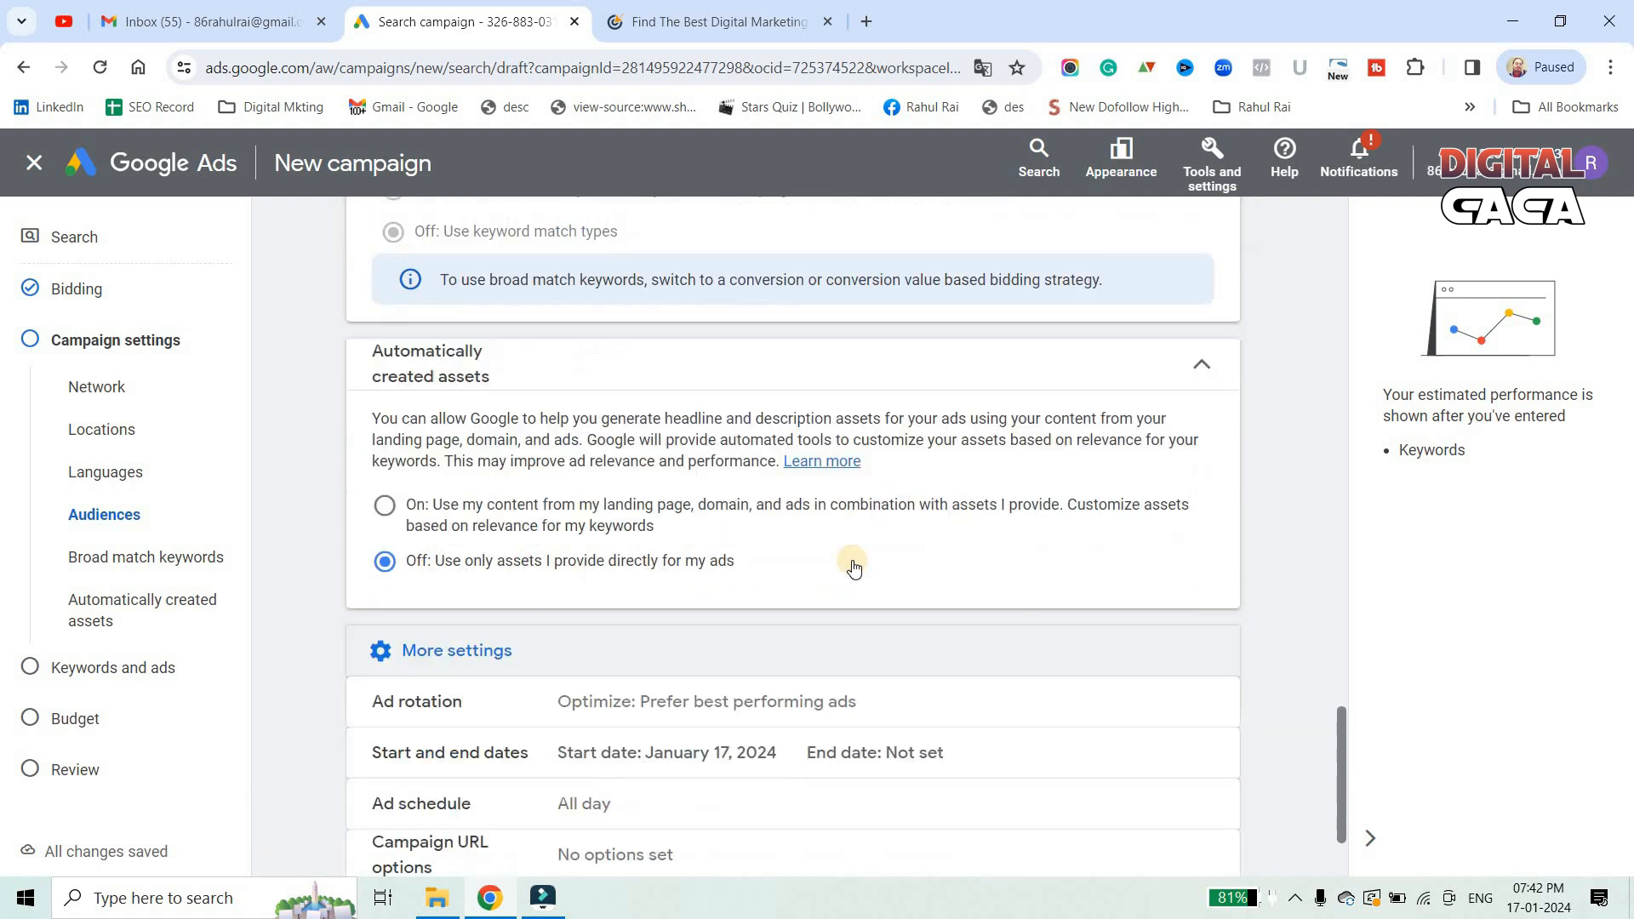
scroll(804, 652, up, 1)
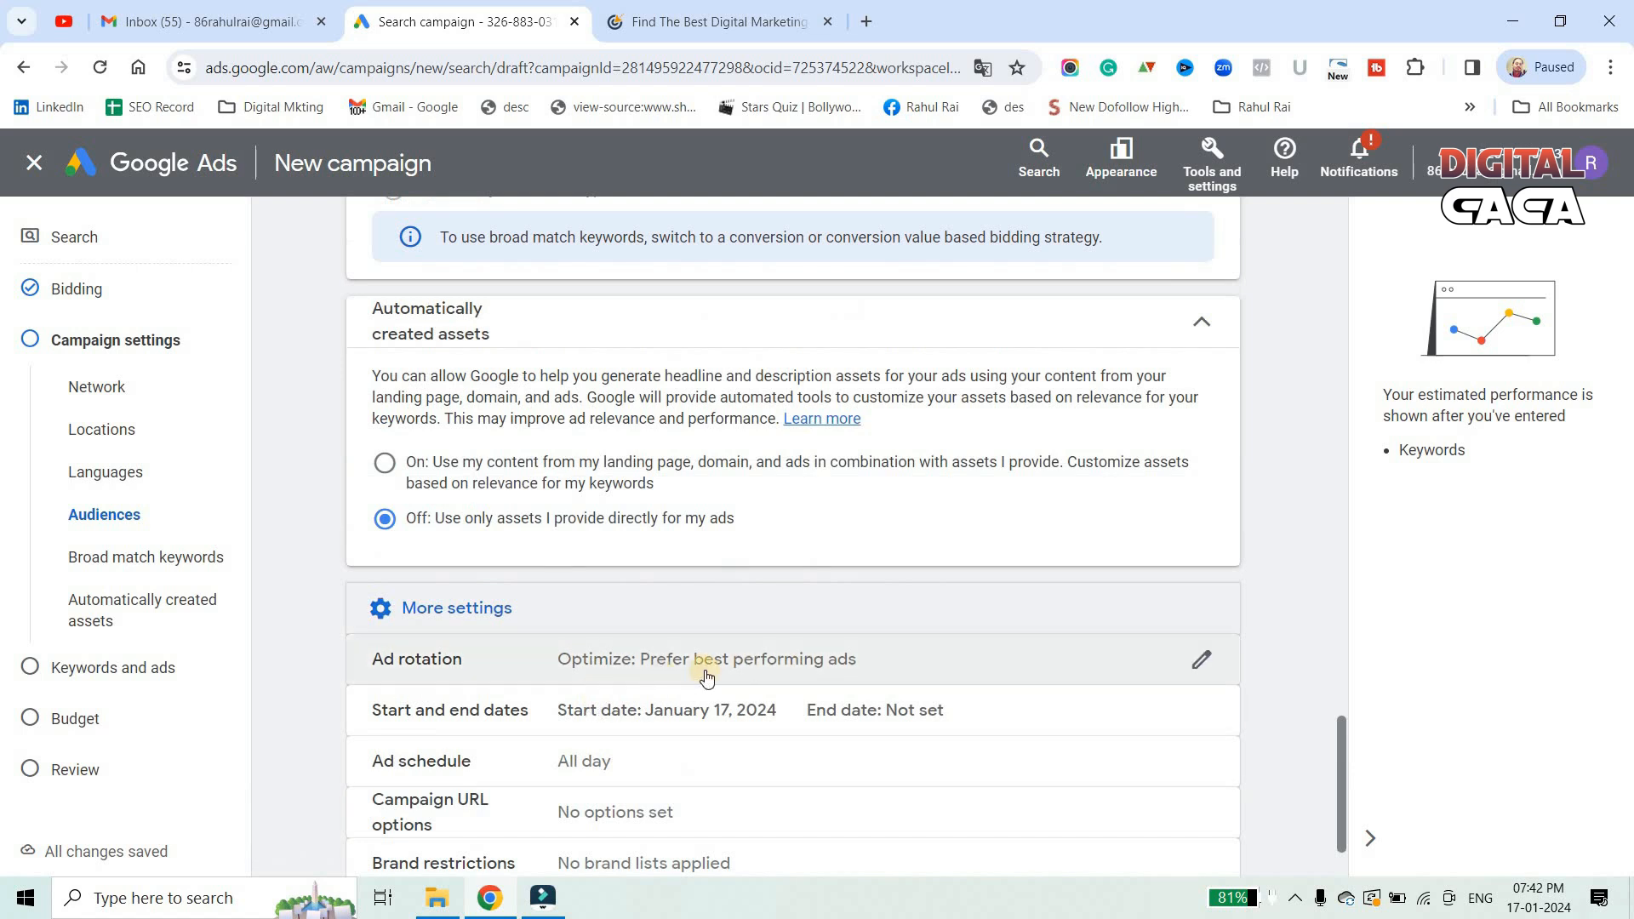
click(500, 675)
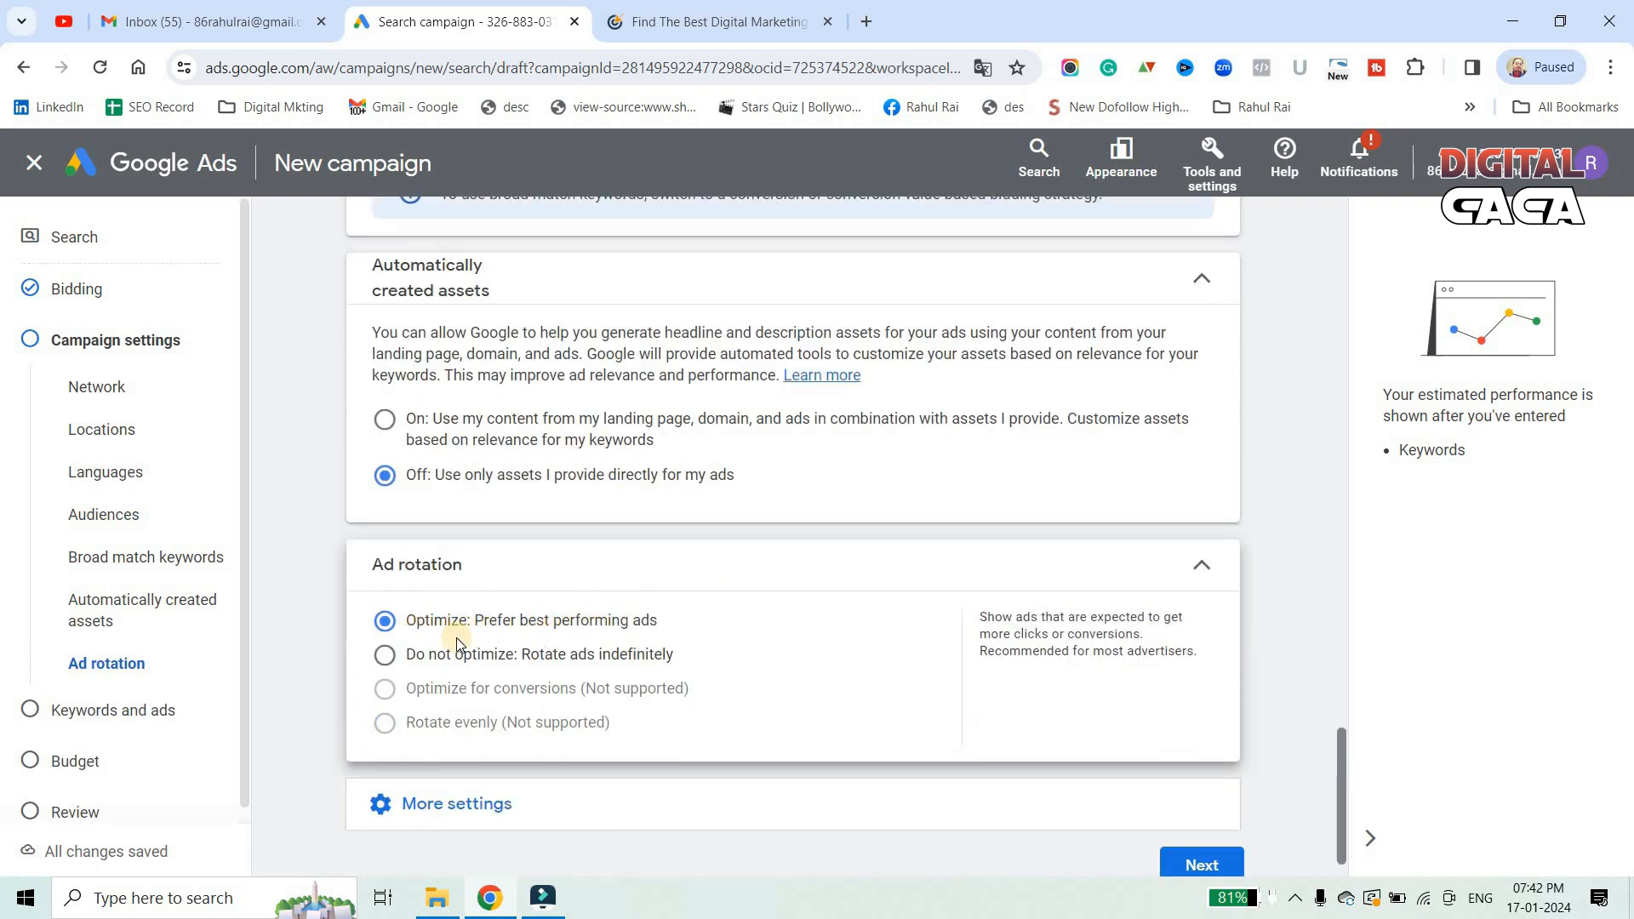
scroll(663, 613, down, 1)
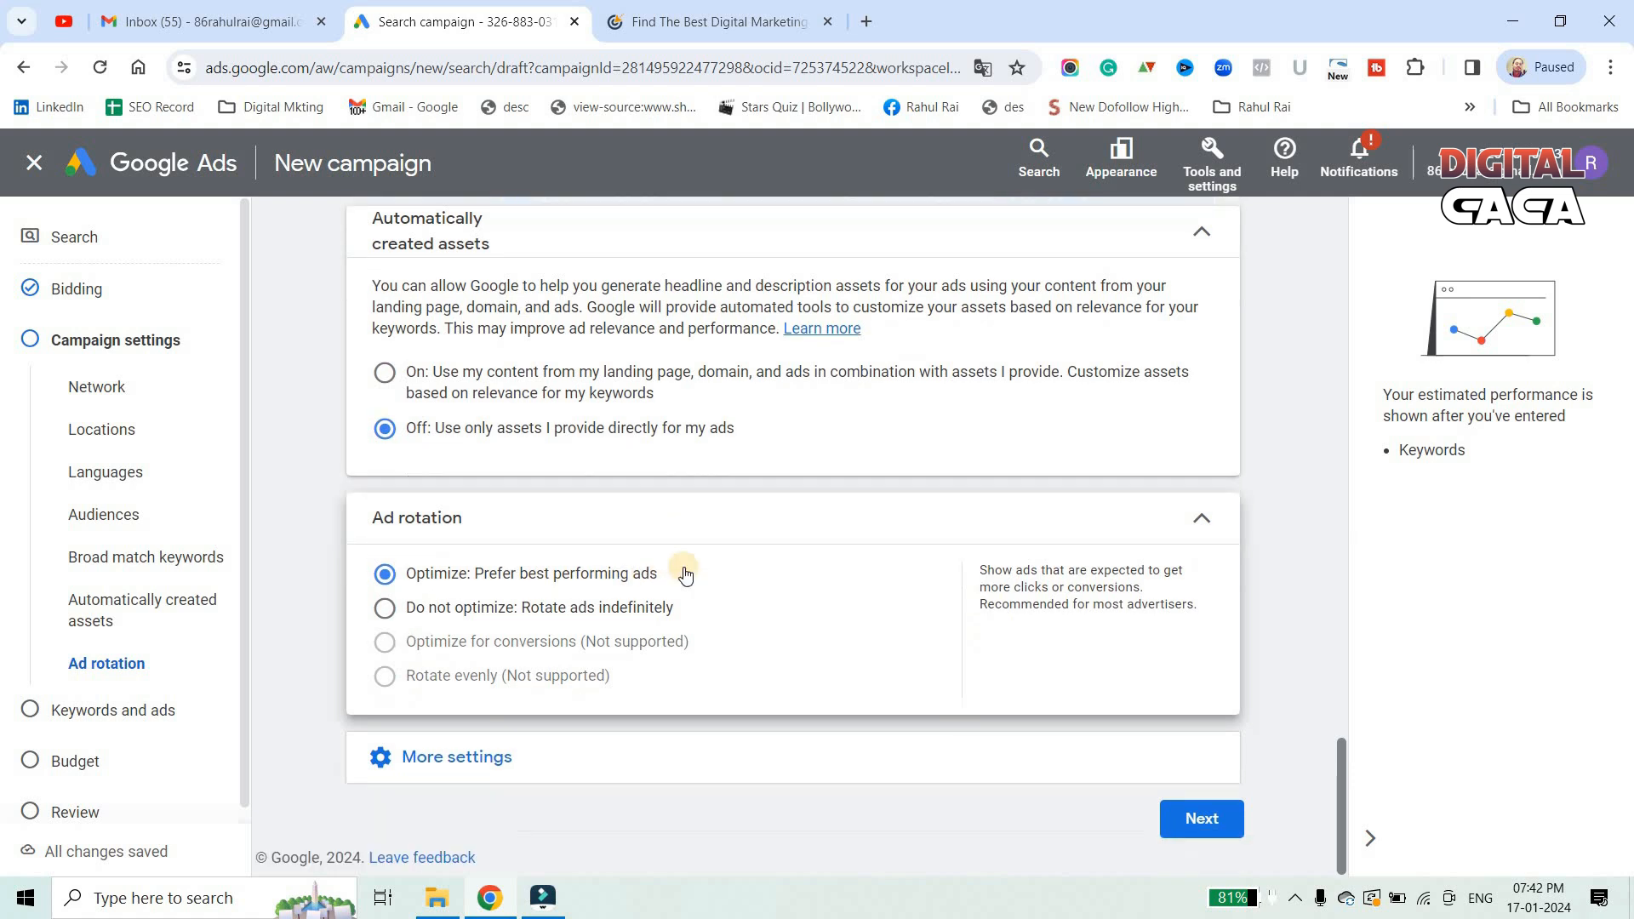
Open the campaign's start and end dates and set the end date to Jan 31, 2024
click(587, 753)
scroll(832, 605, down, 3)
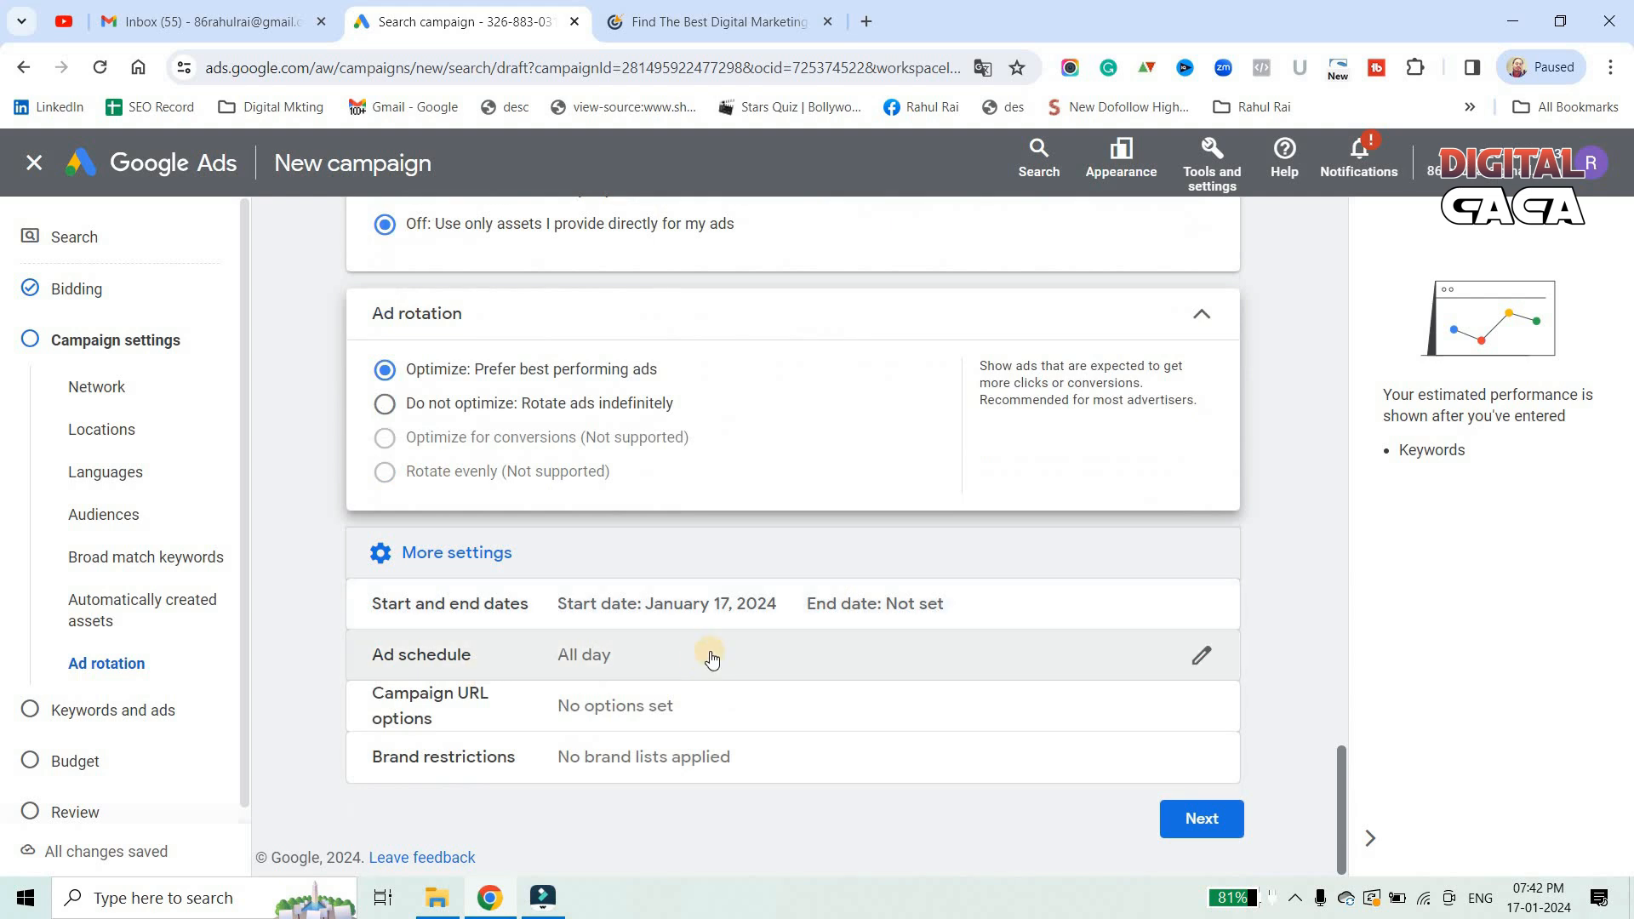
click(1197, 609)
scroll(655, 612, down, 2)
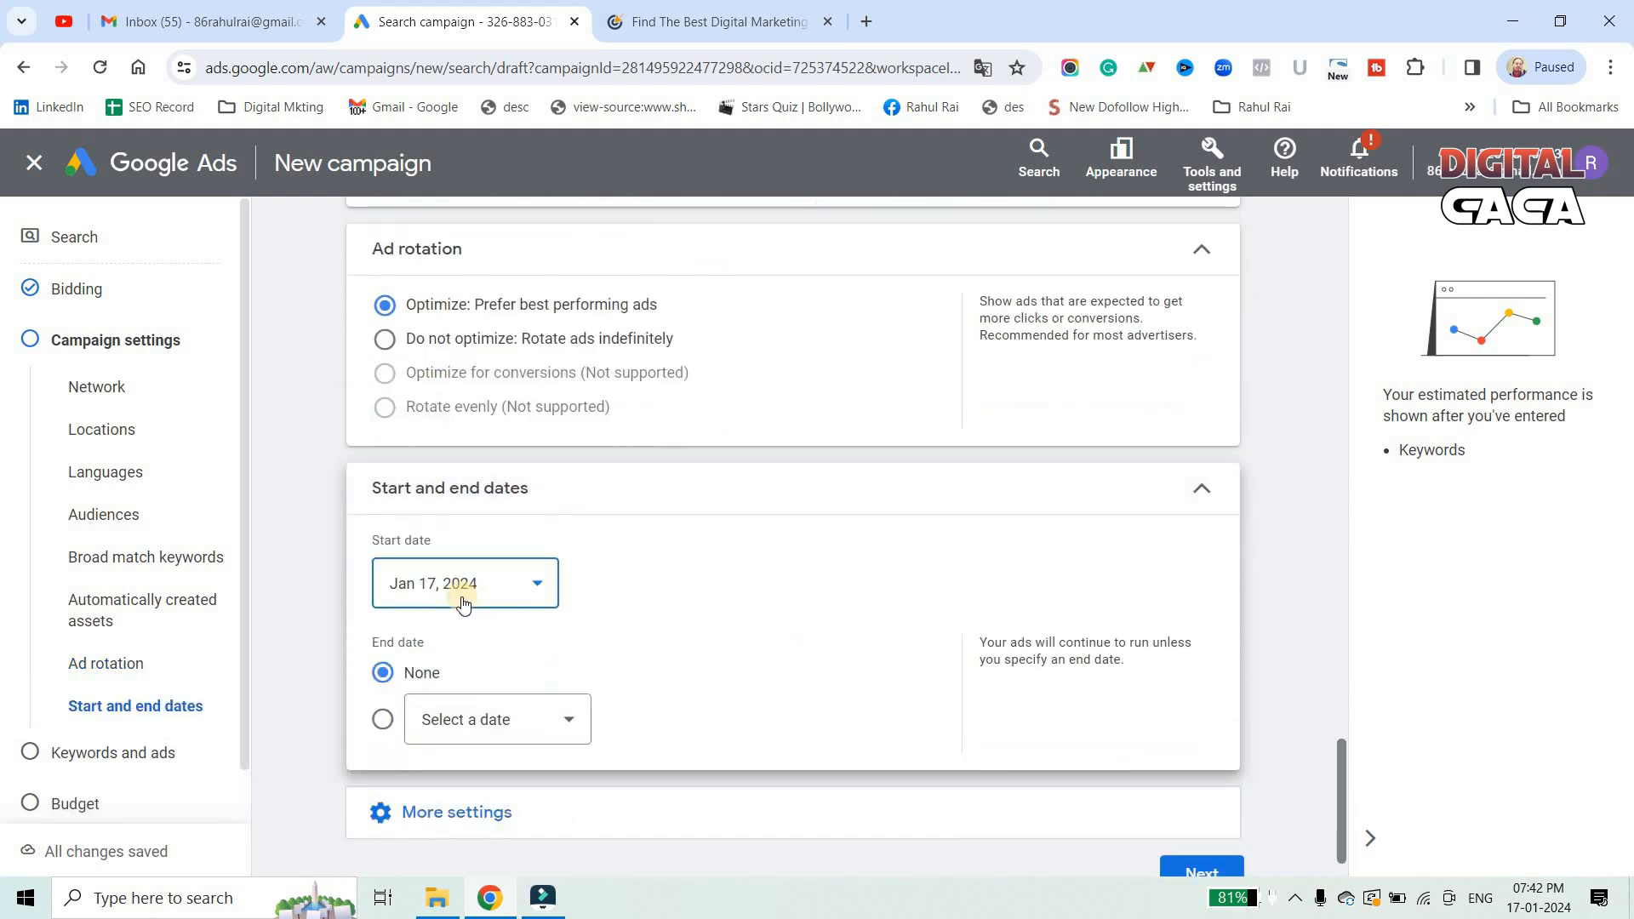
click(474, 721)
click(539, 689)
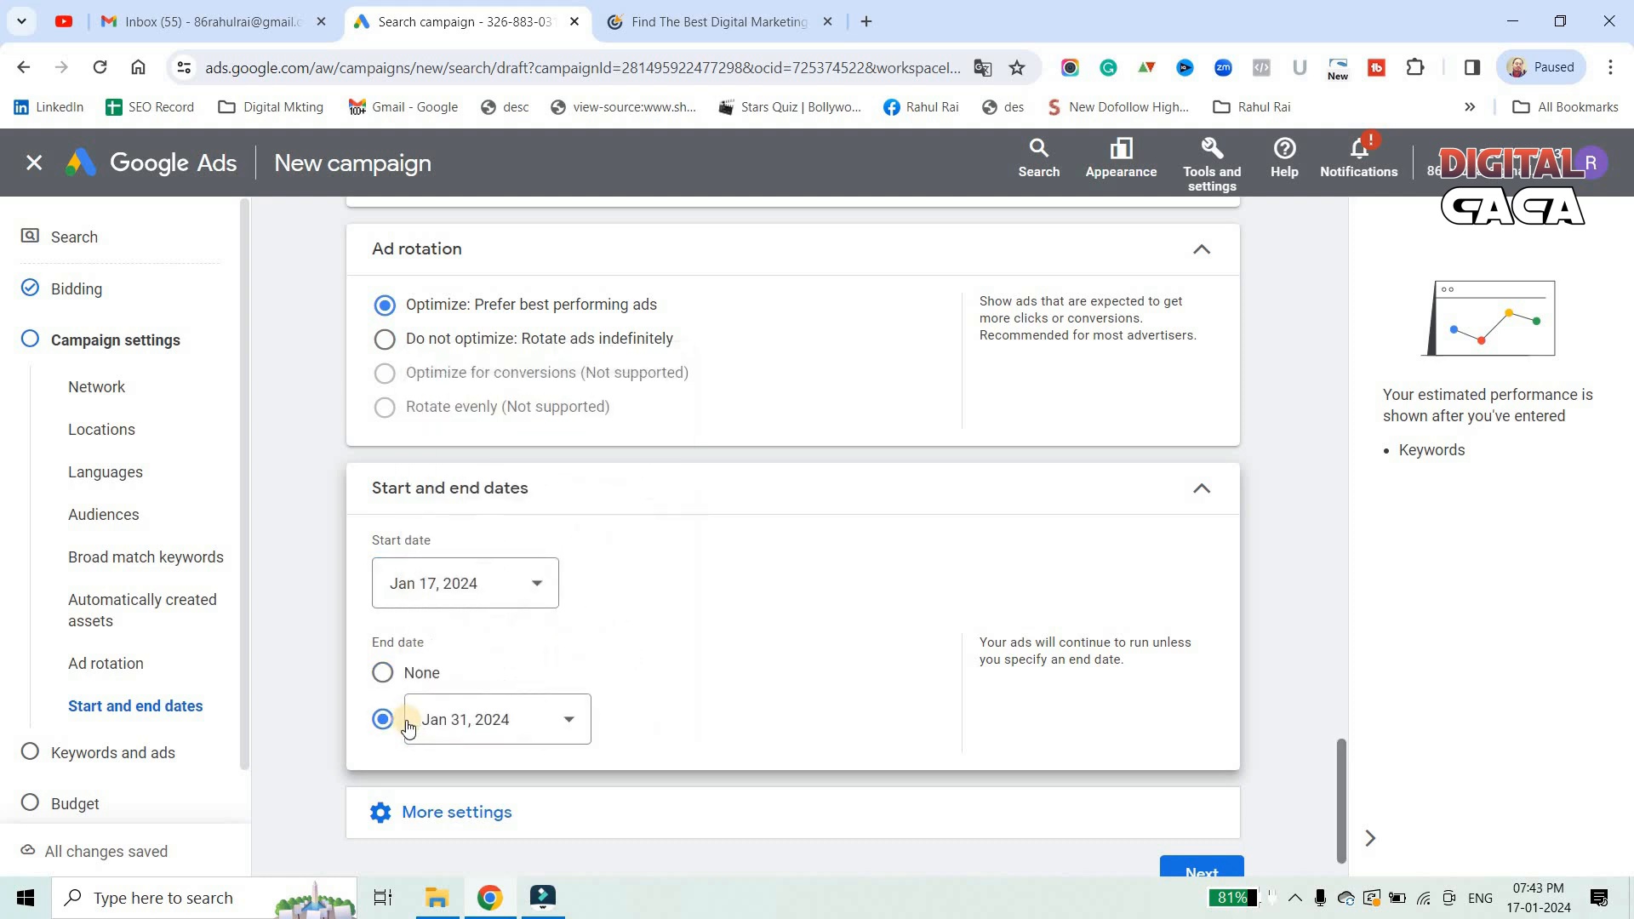
Check the remaining additional settings and continue to the Keywords and ads stage
scroll(524, 779, down, 1)
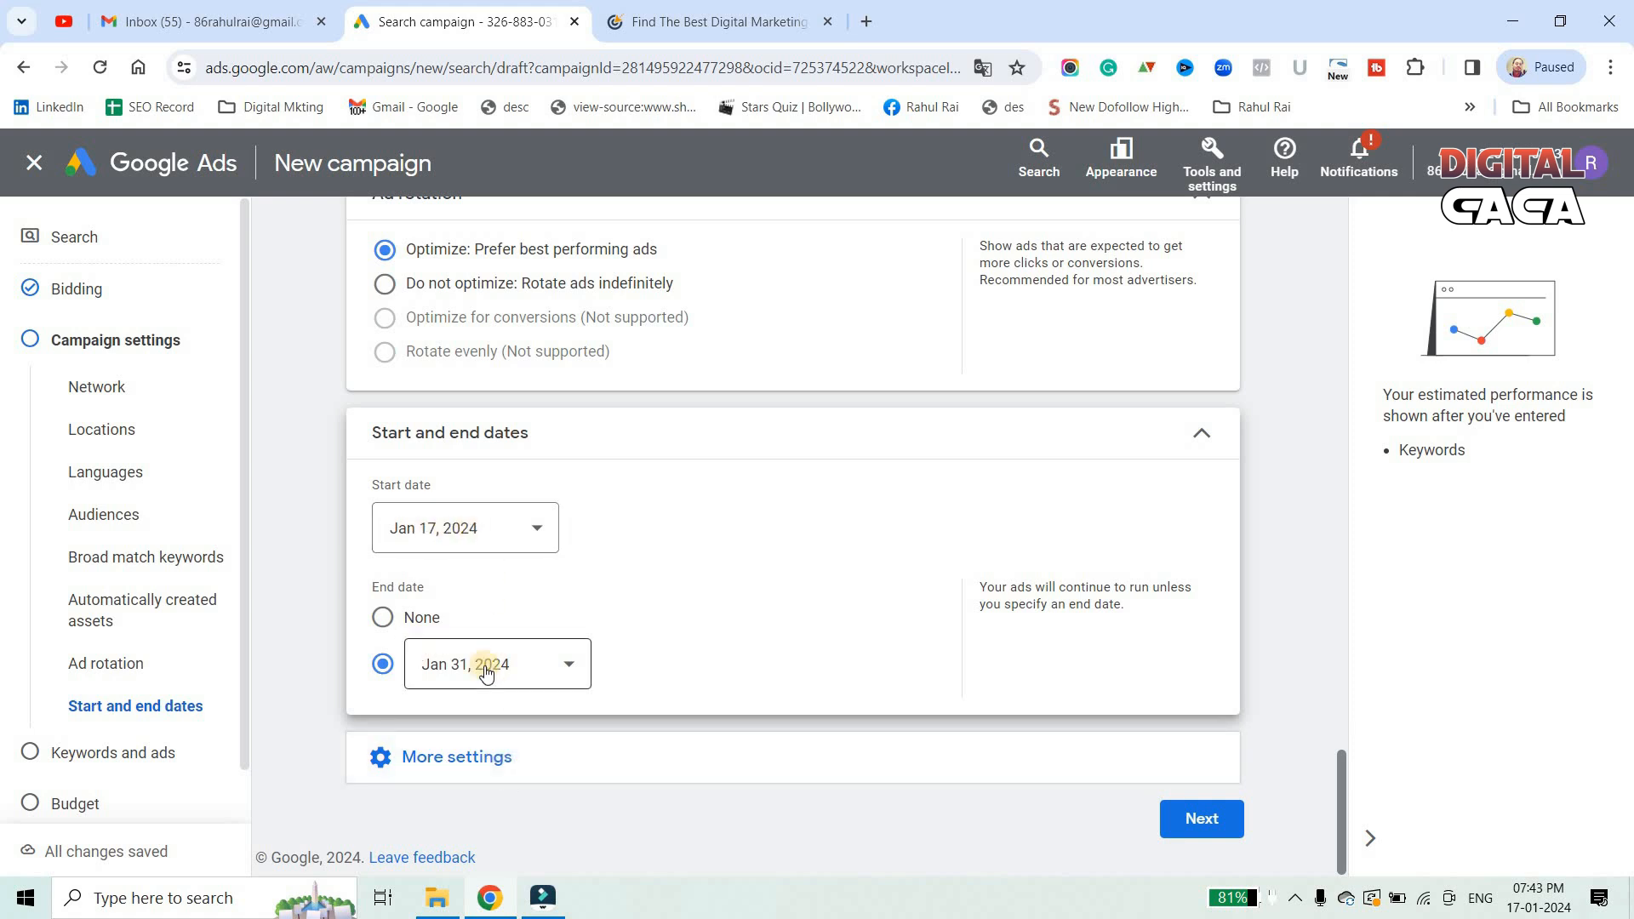
click(457, 756)
scroll(809, 615, down, 2)
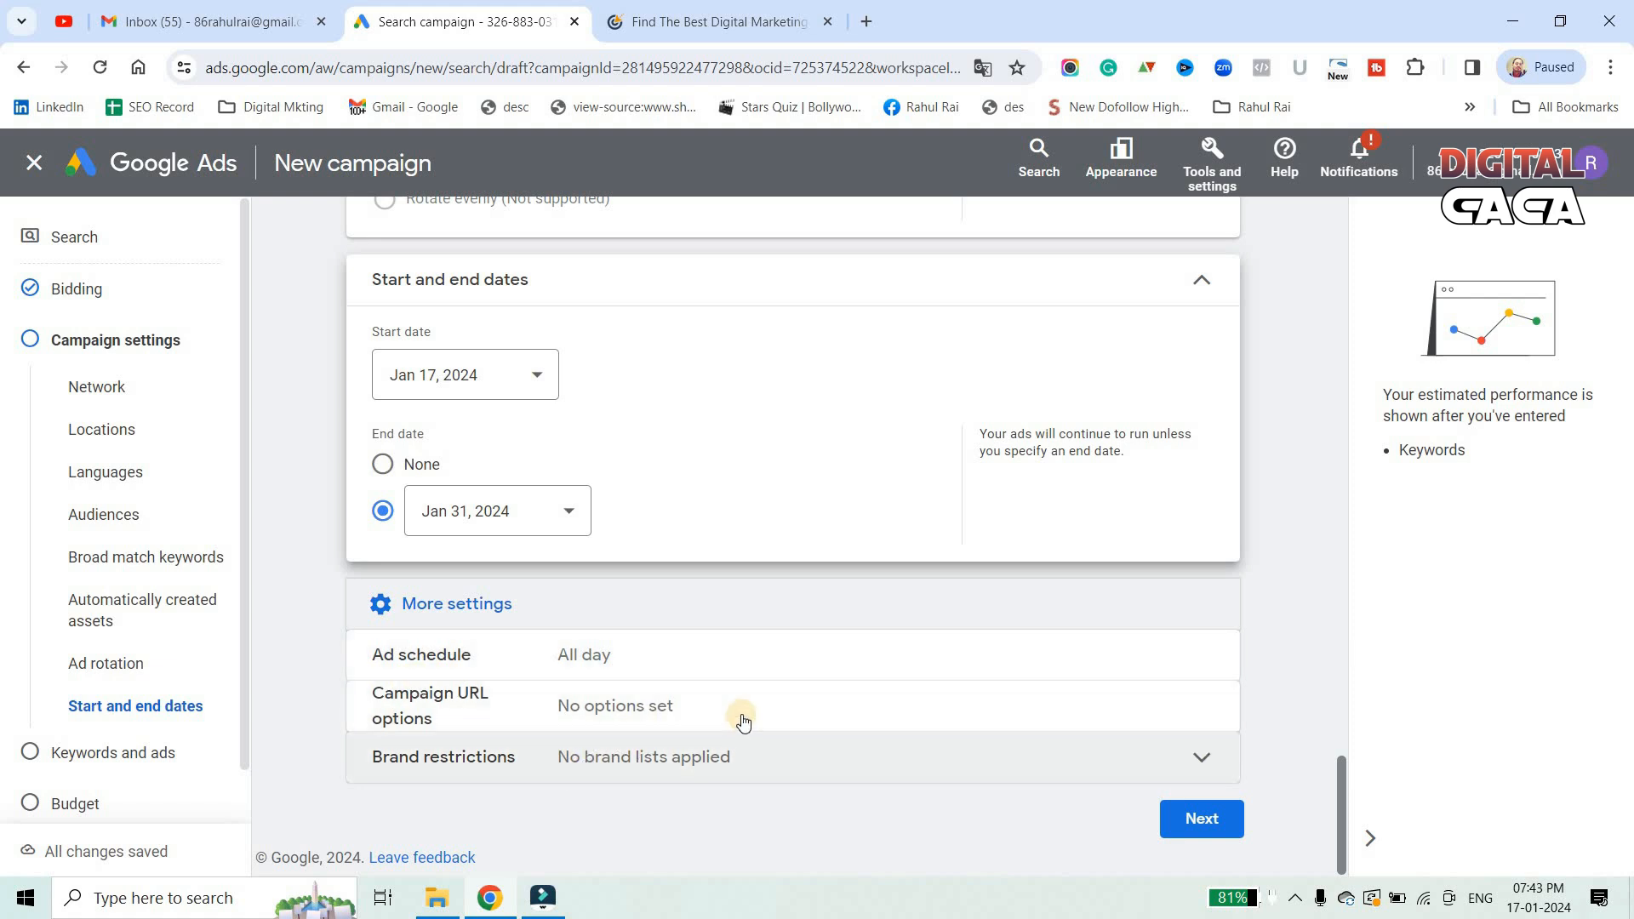
click(1197, 818)
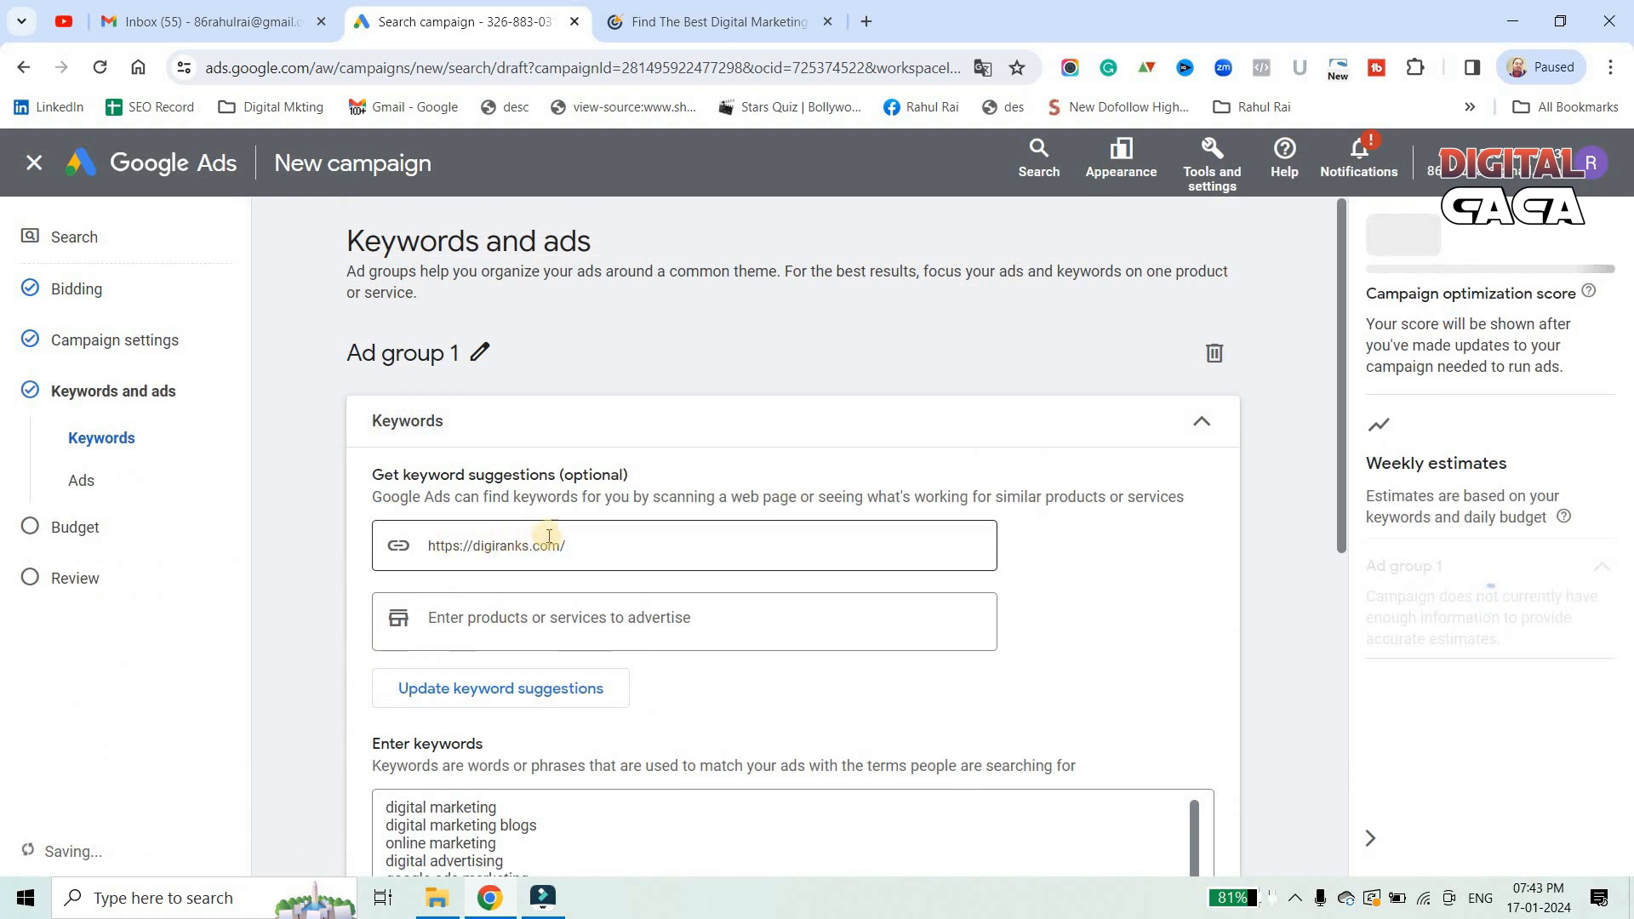
Delete all the prefilled keywords from the ad group's keyword list
scroll(511, 596, down, 4)
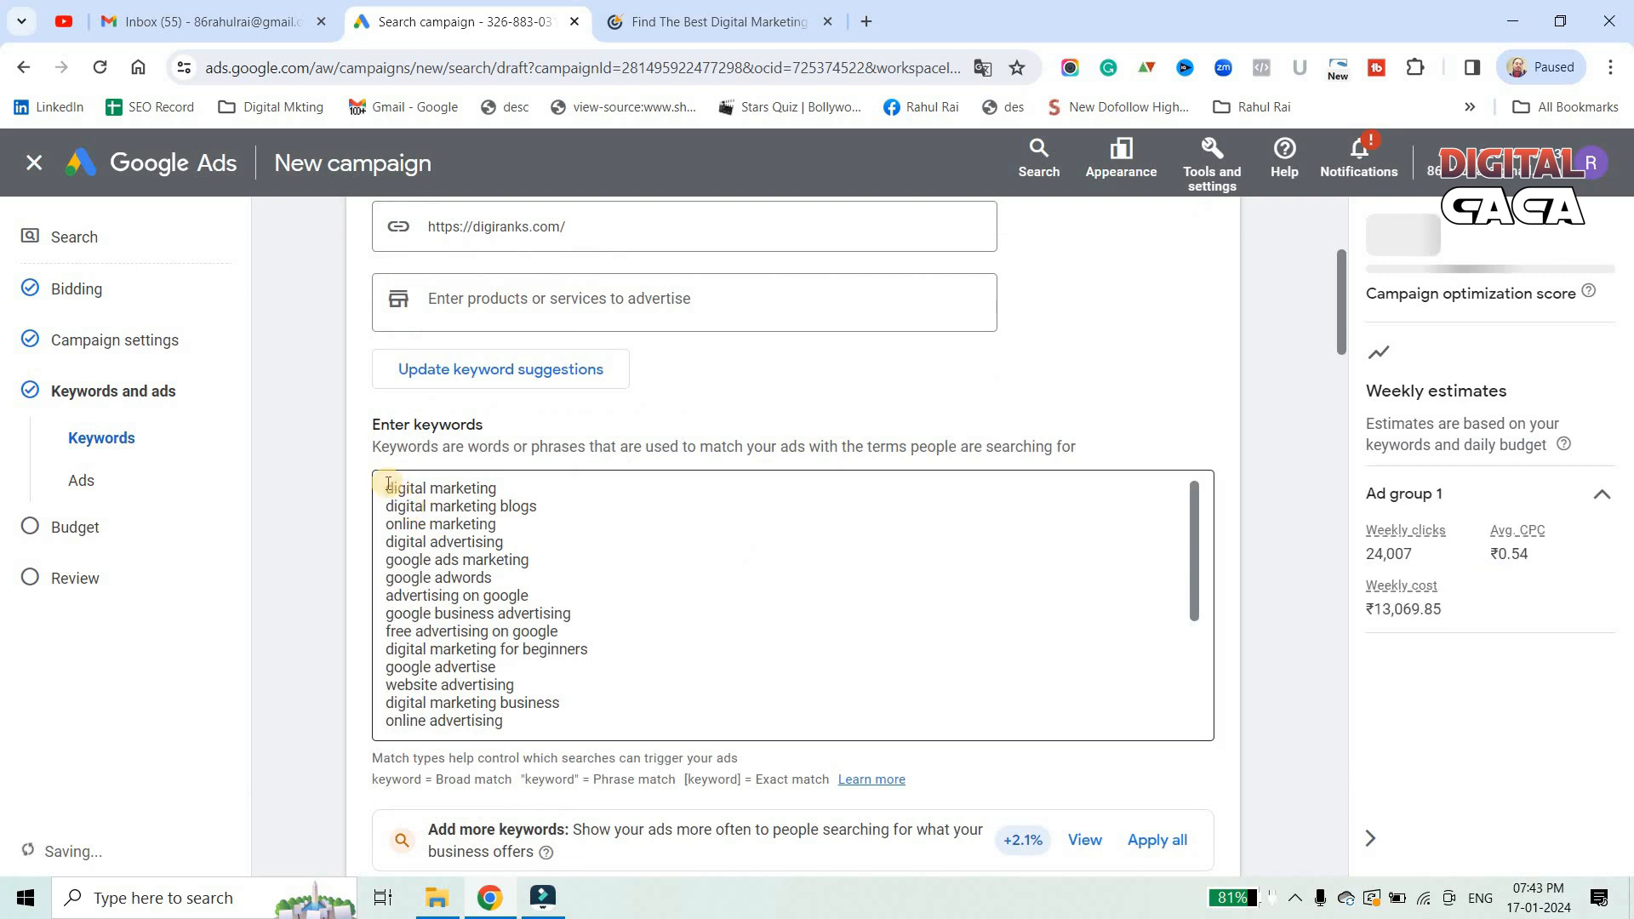
click(389, 494)
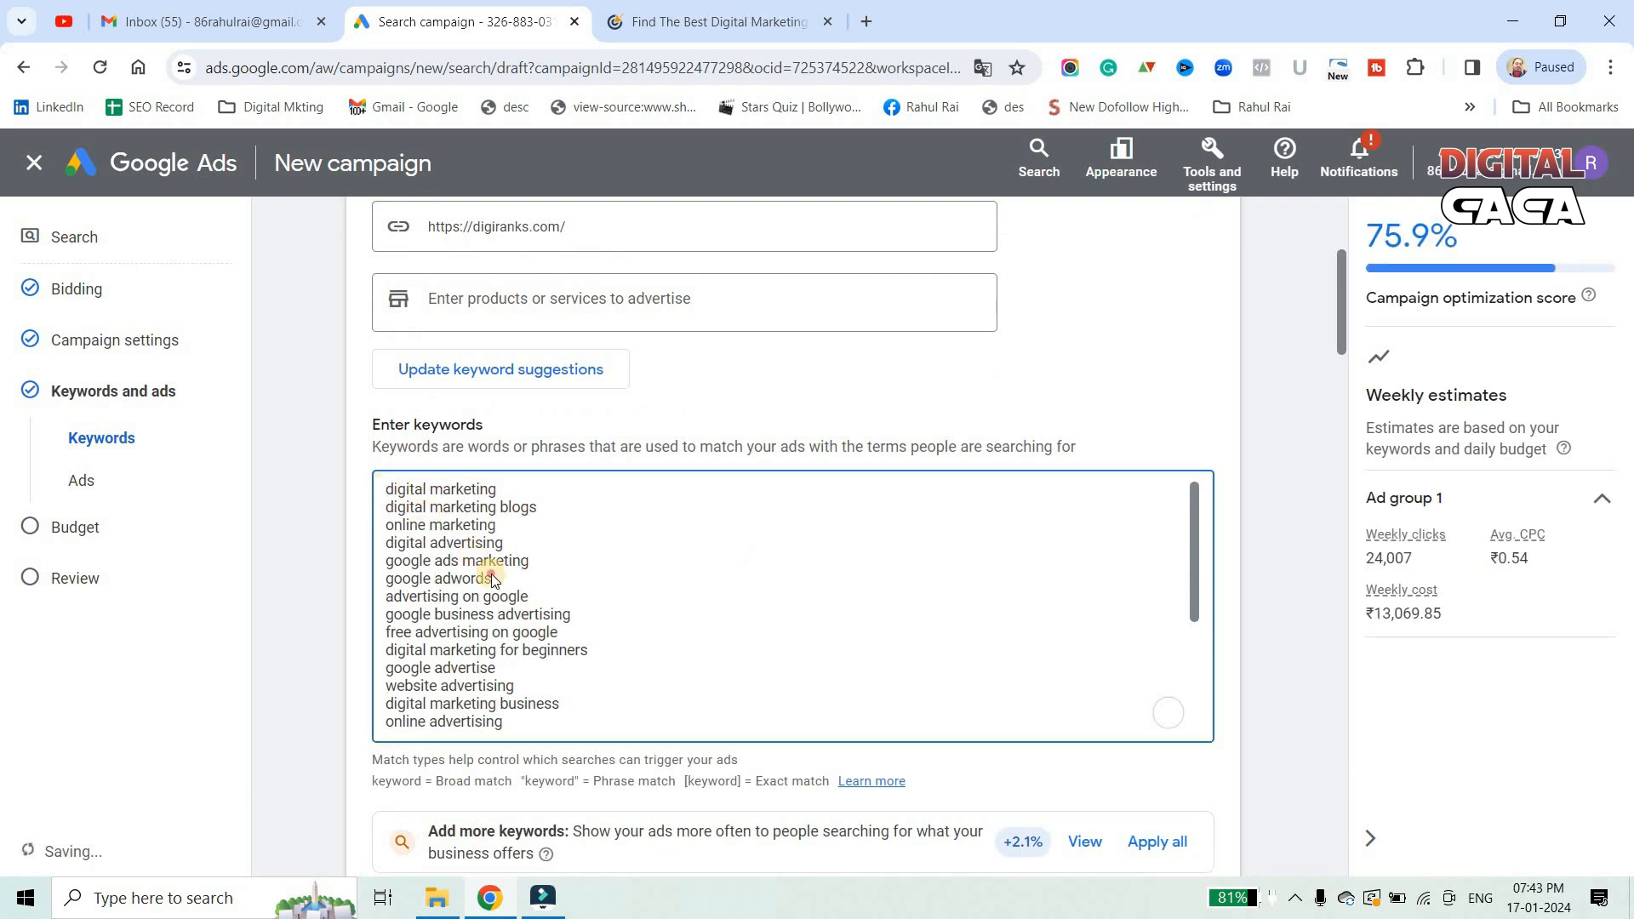
drag(509, 724, 378, 493)
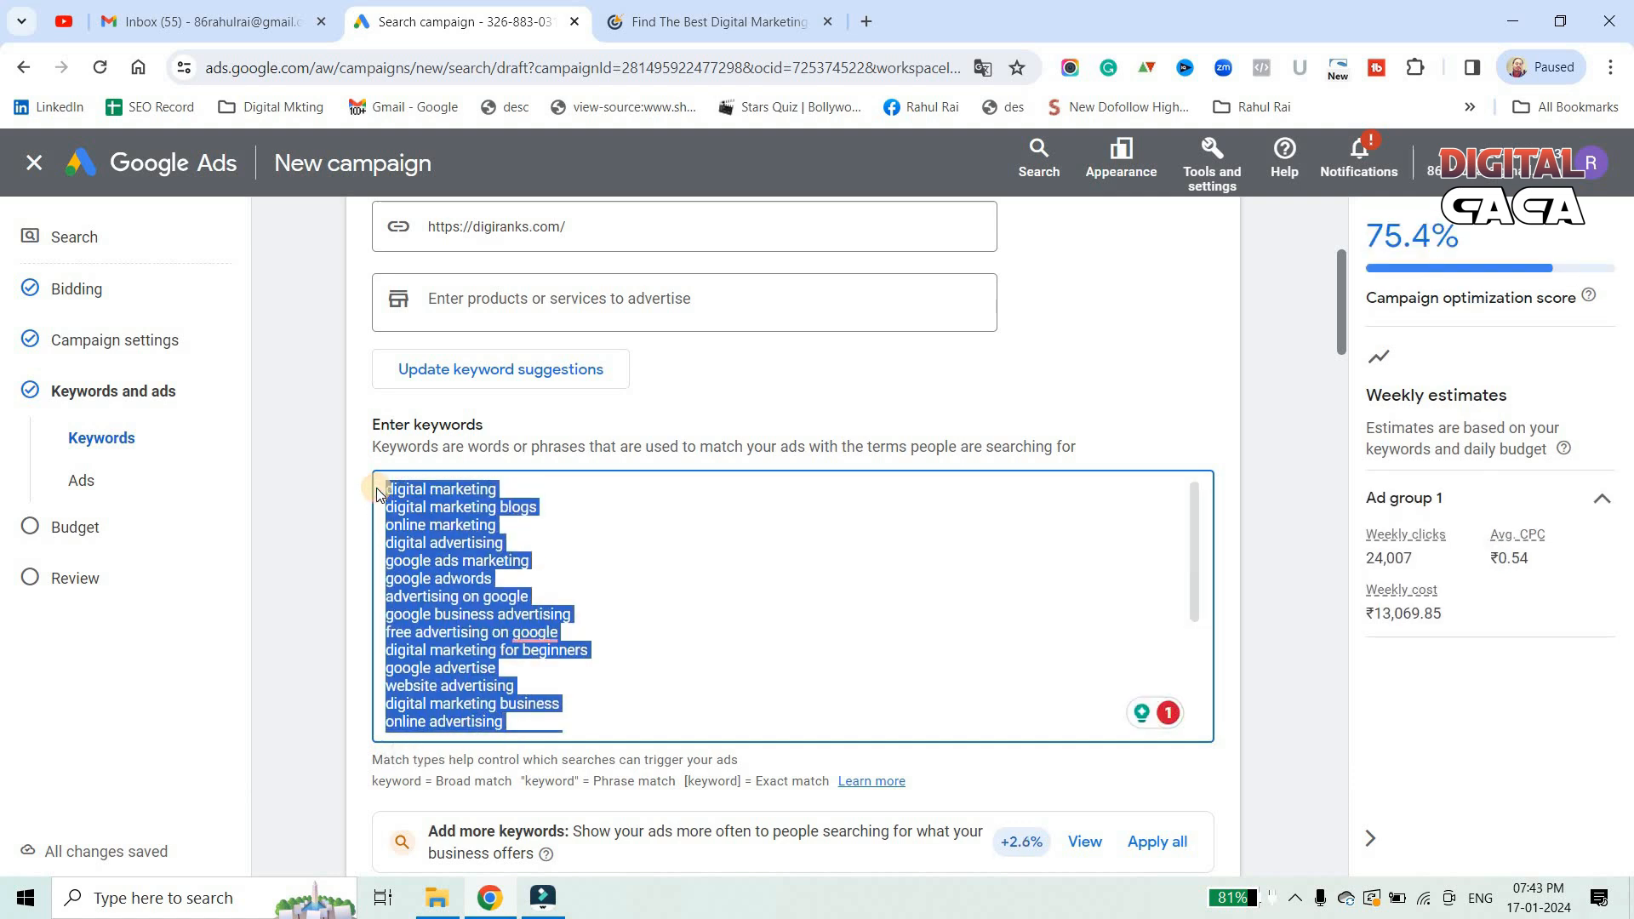
key(BackSpace)
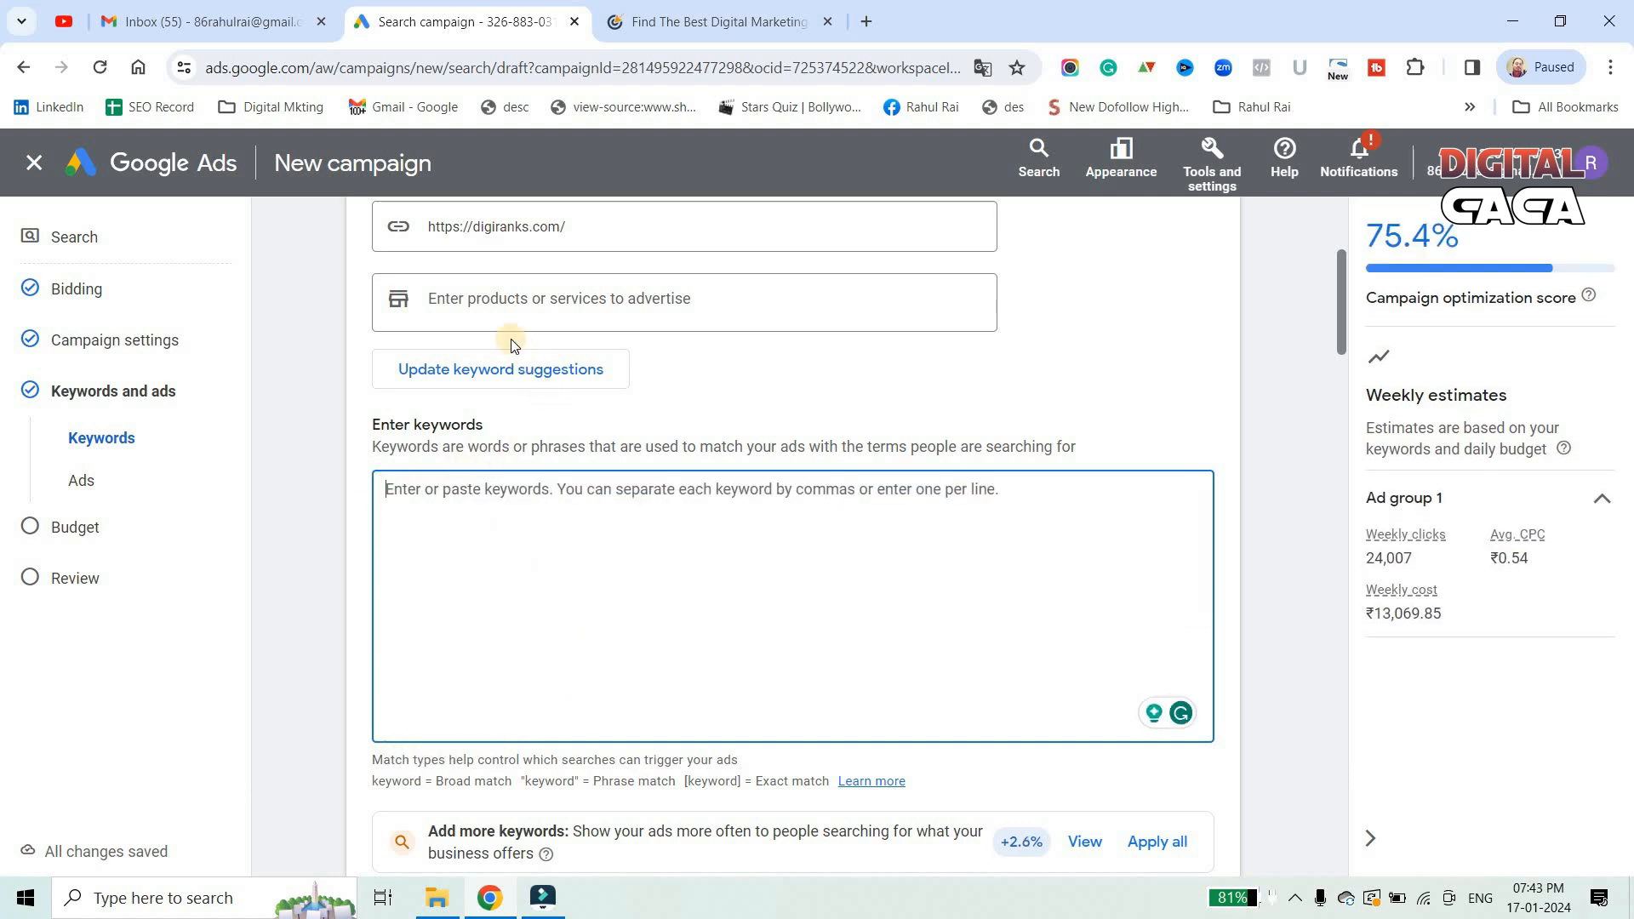
Add "digital marketing blog" as the product or service to advertise and get keyword suggestions for it
click(509, 291)
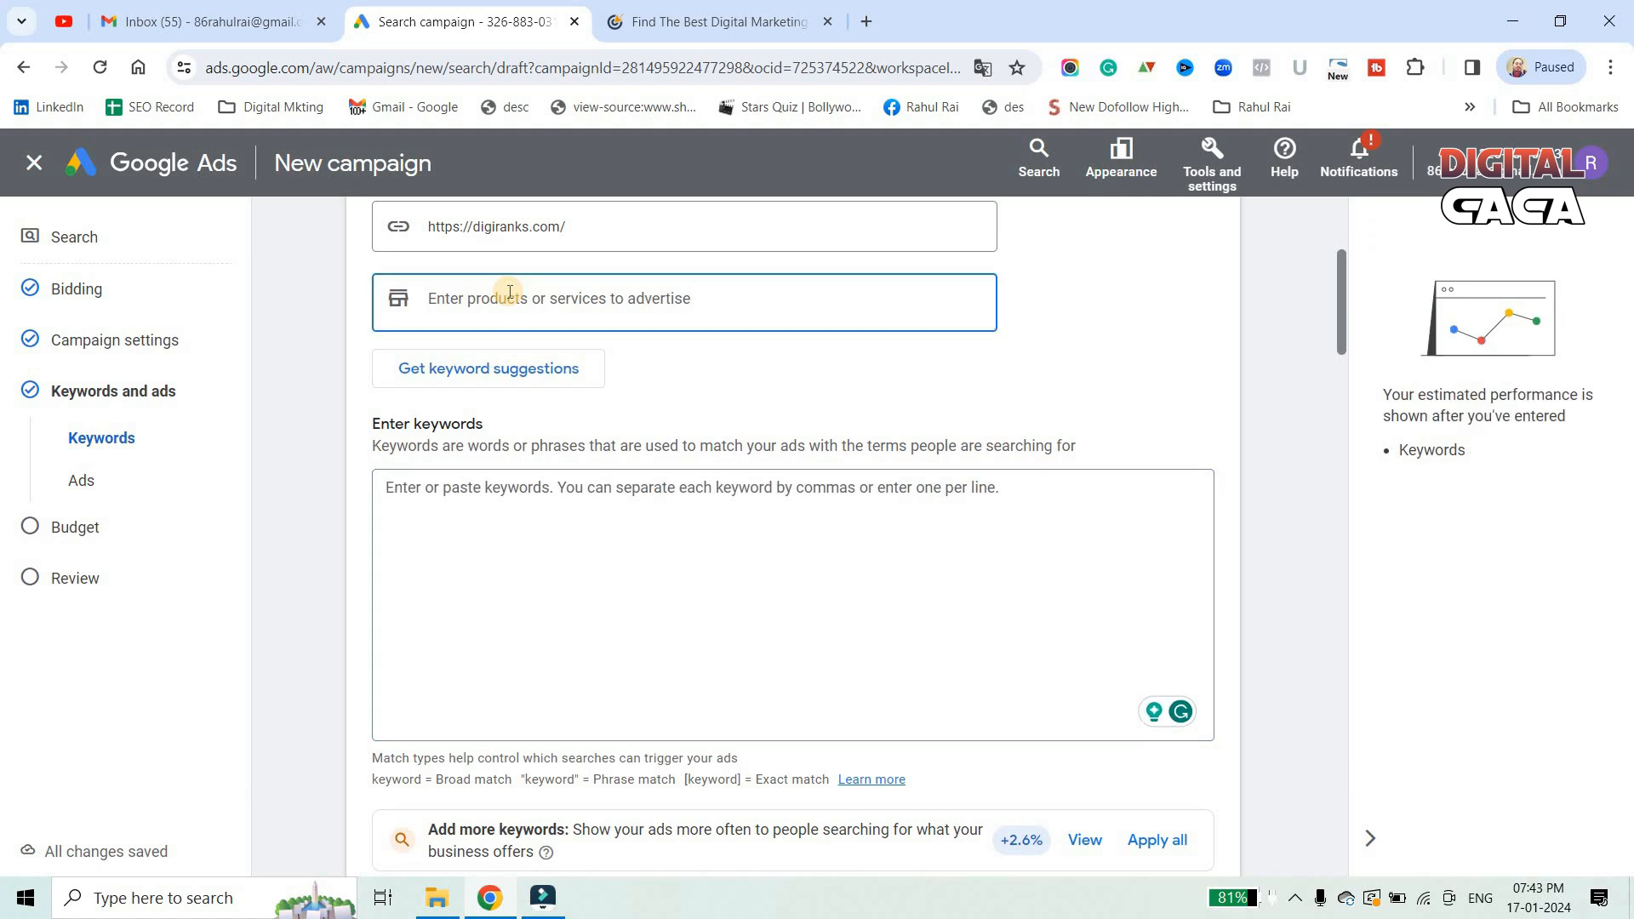
text(digit)
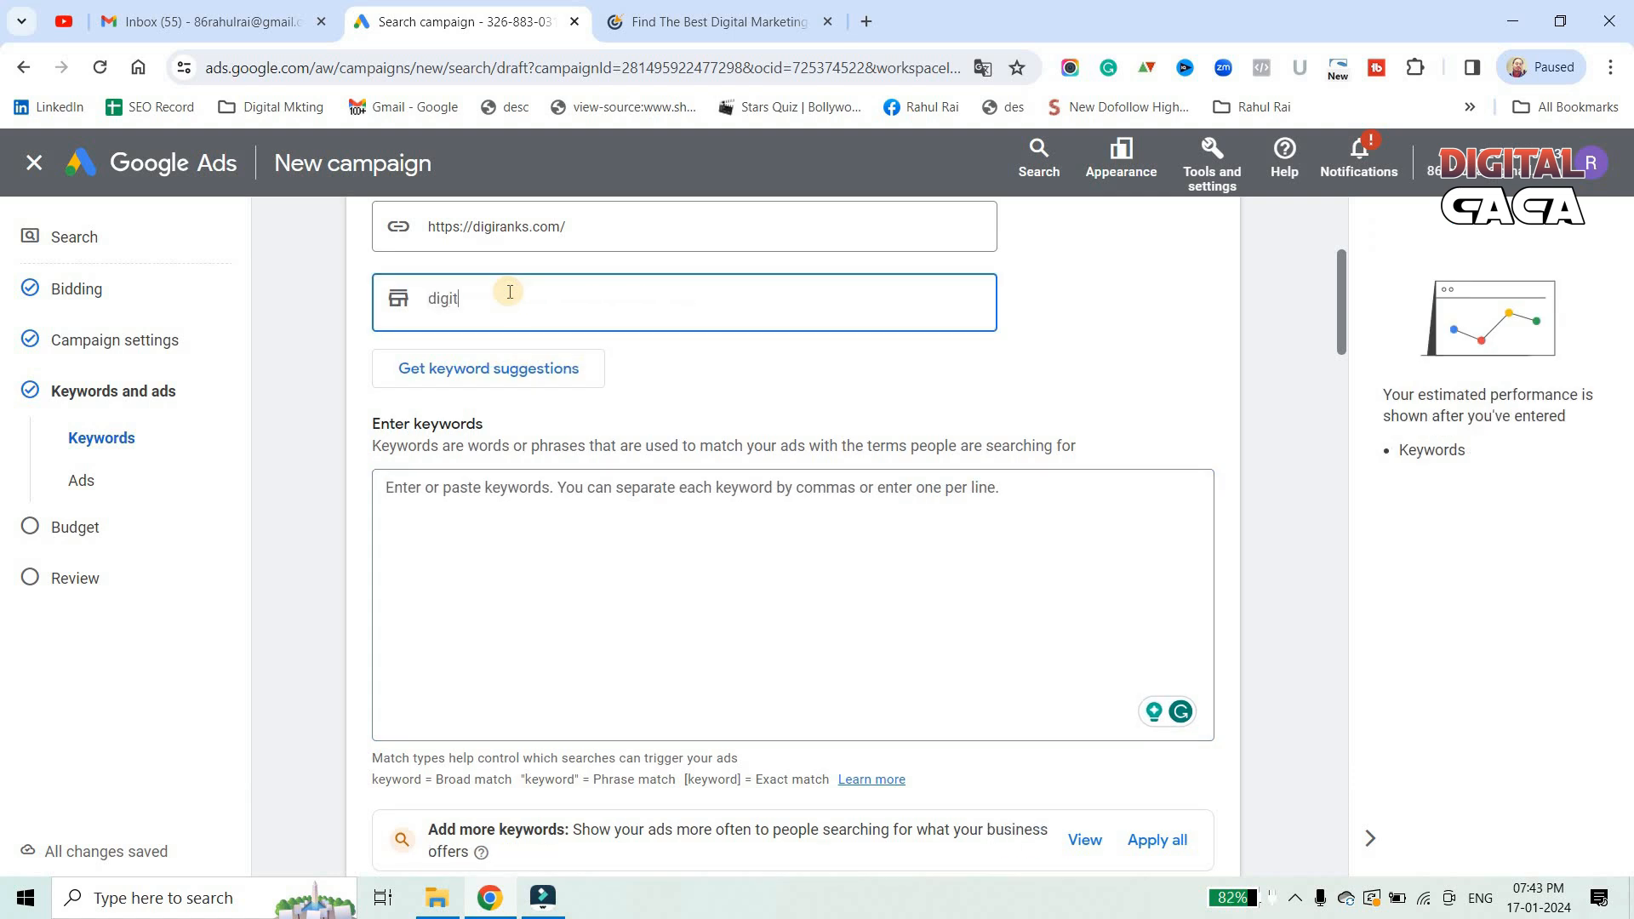
text(al marke)
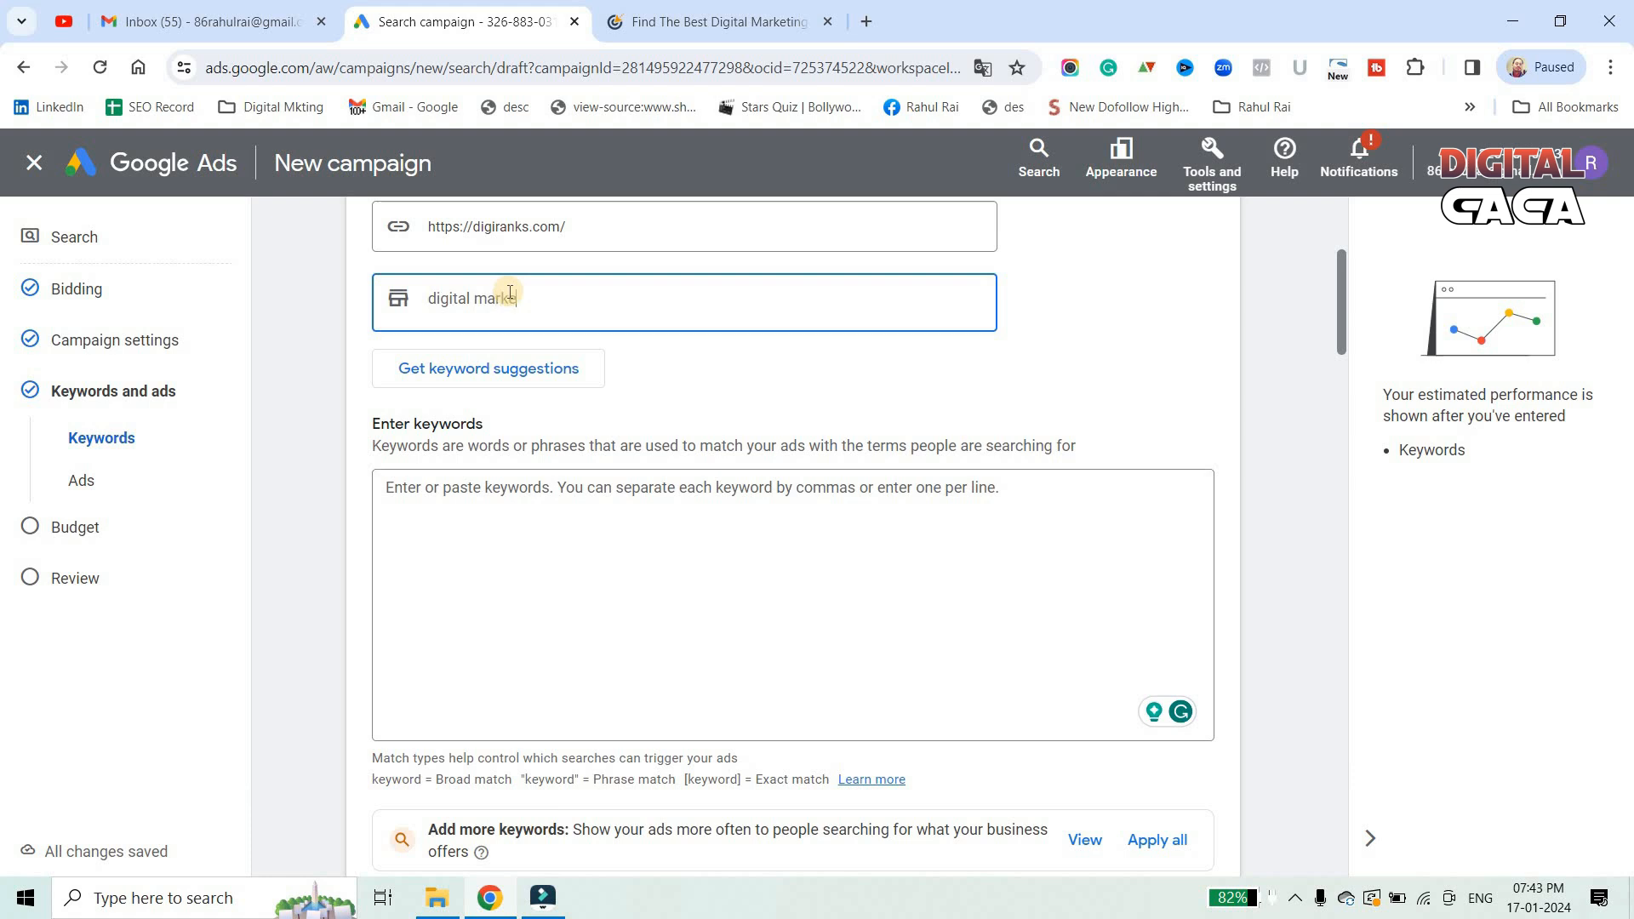
text(ting blog)
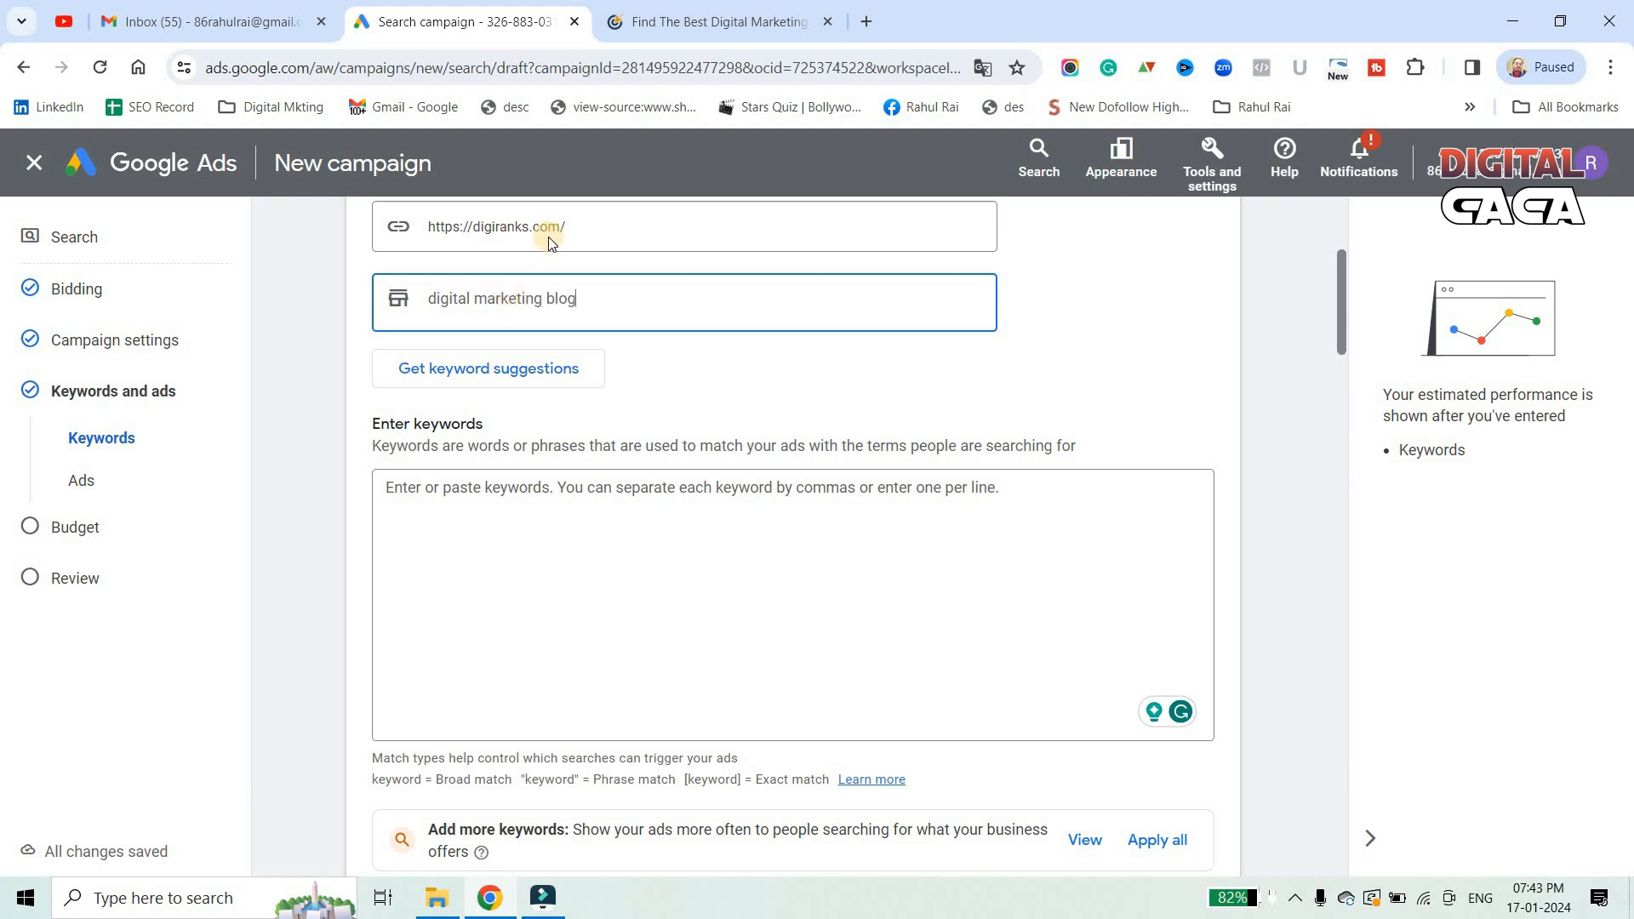
click(560, 380)
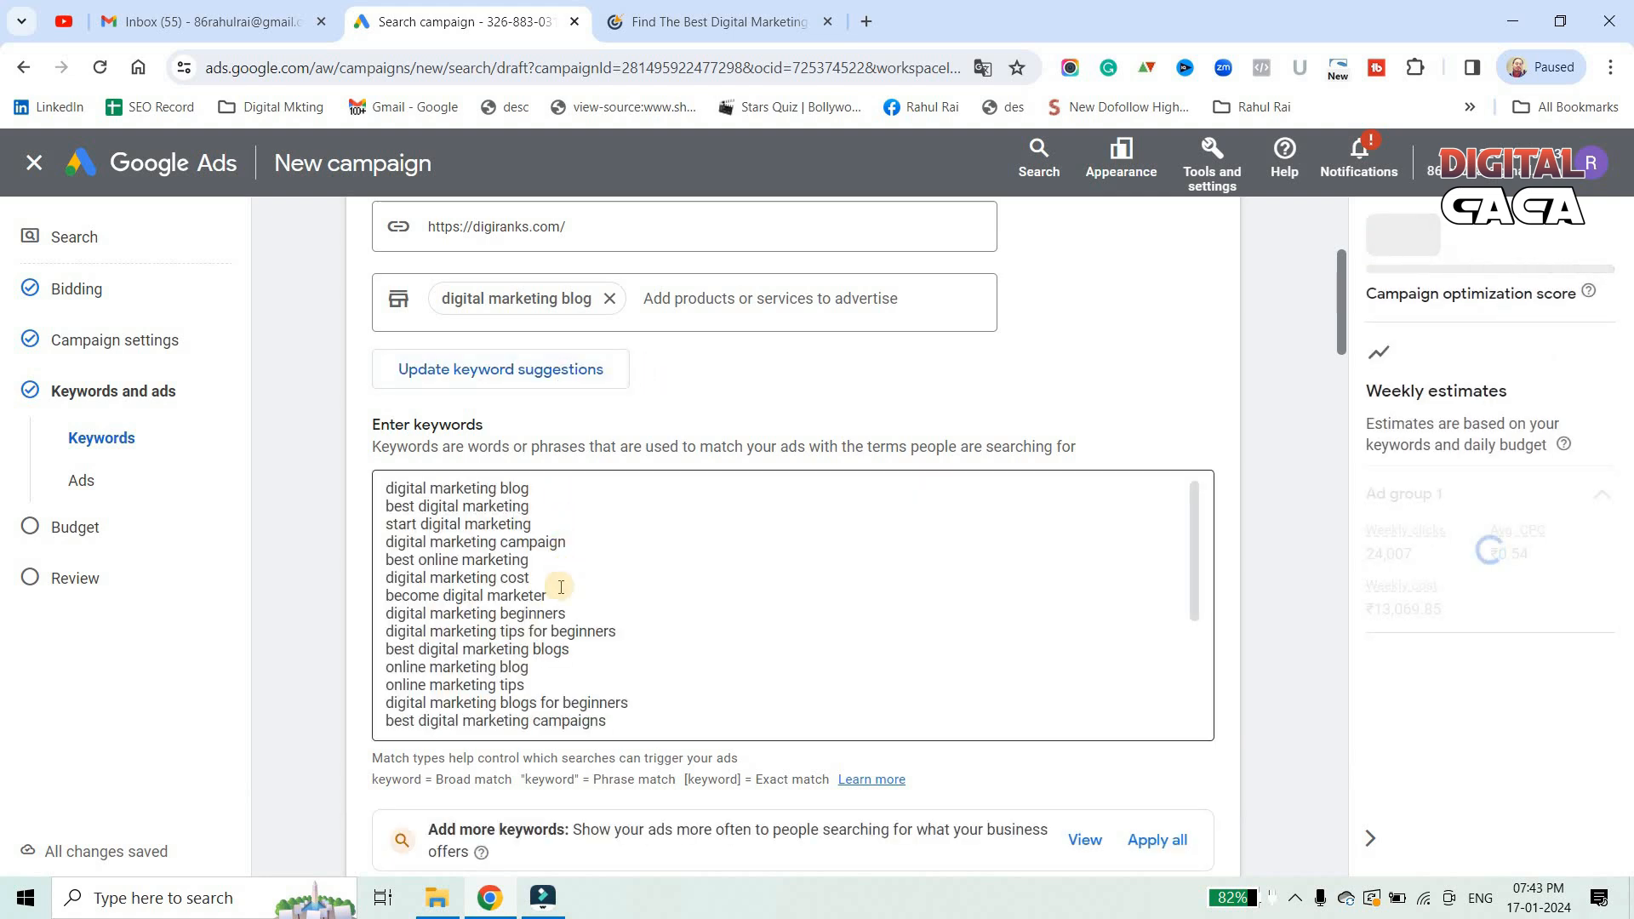
Review the full list of suggested keywords for the ad group
scroll(532, 621, down, 1)
scroll(515, 644, down, 3)
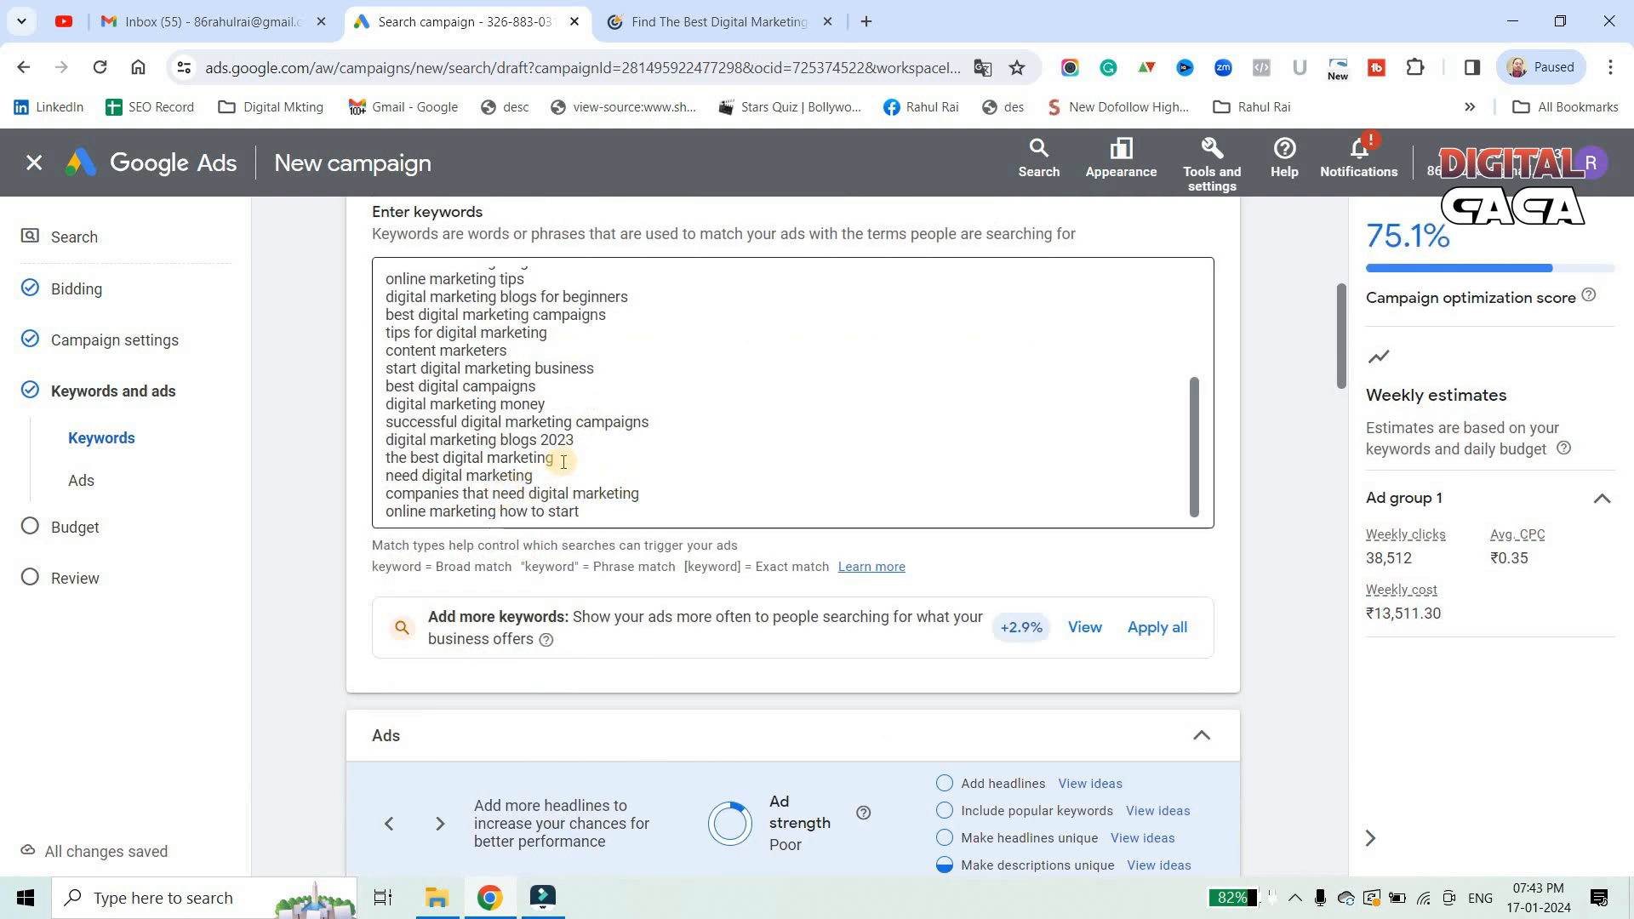
scroll(564, 462, up, 5)
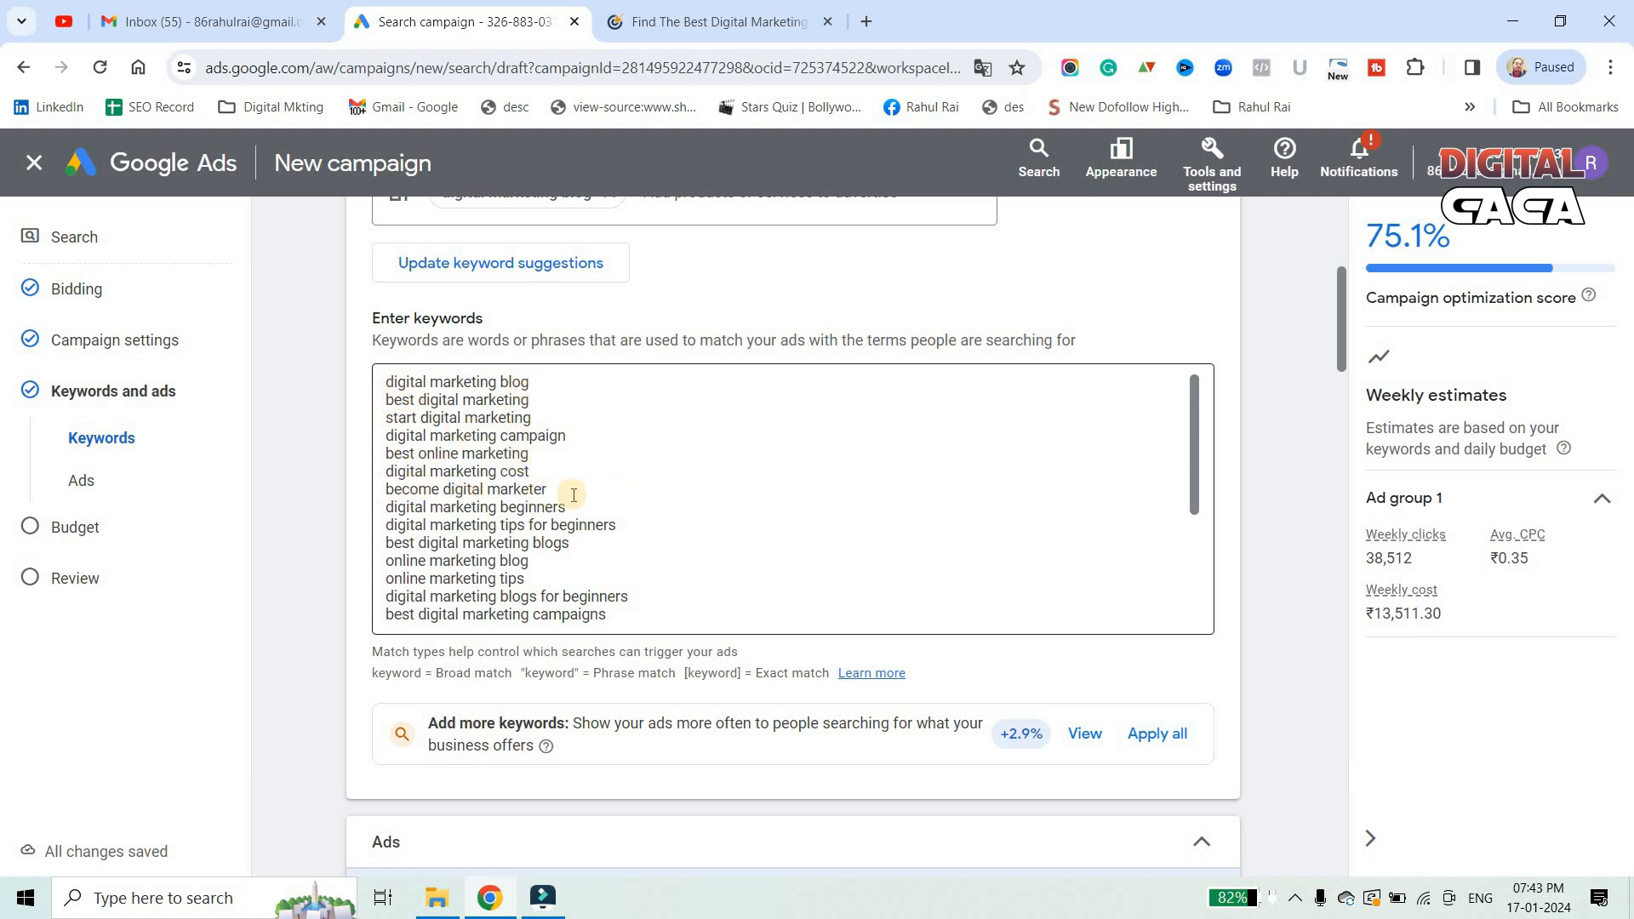
scroll(545, 490, down, 2)
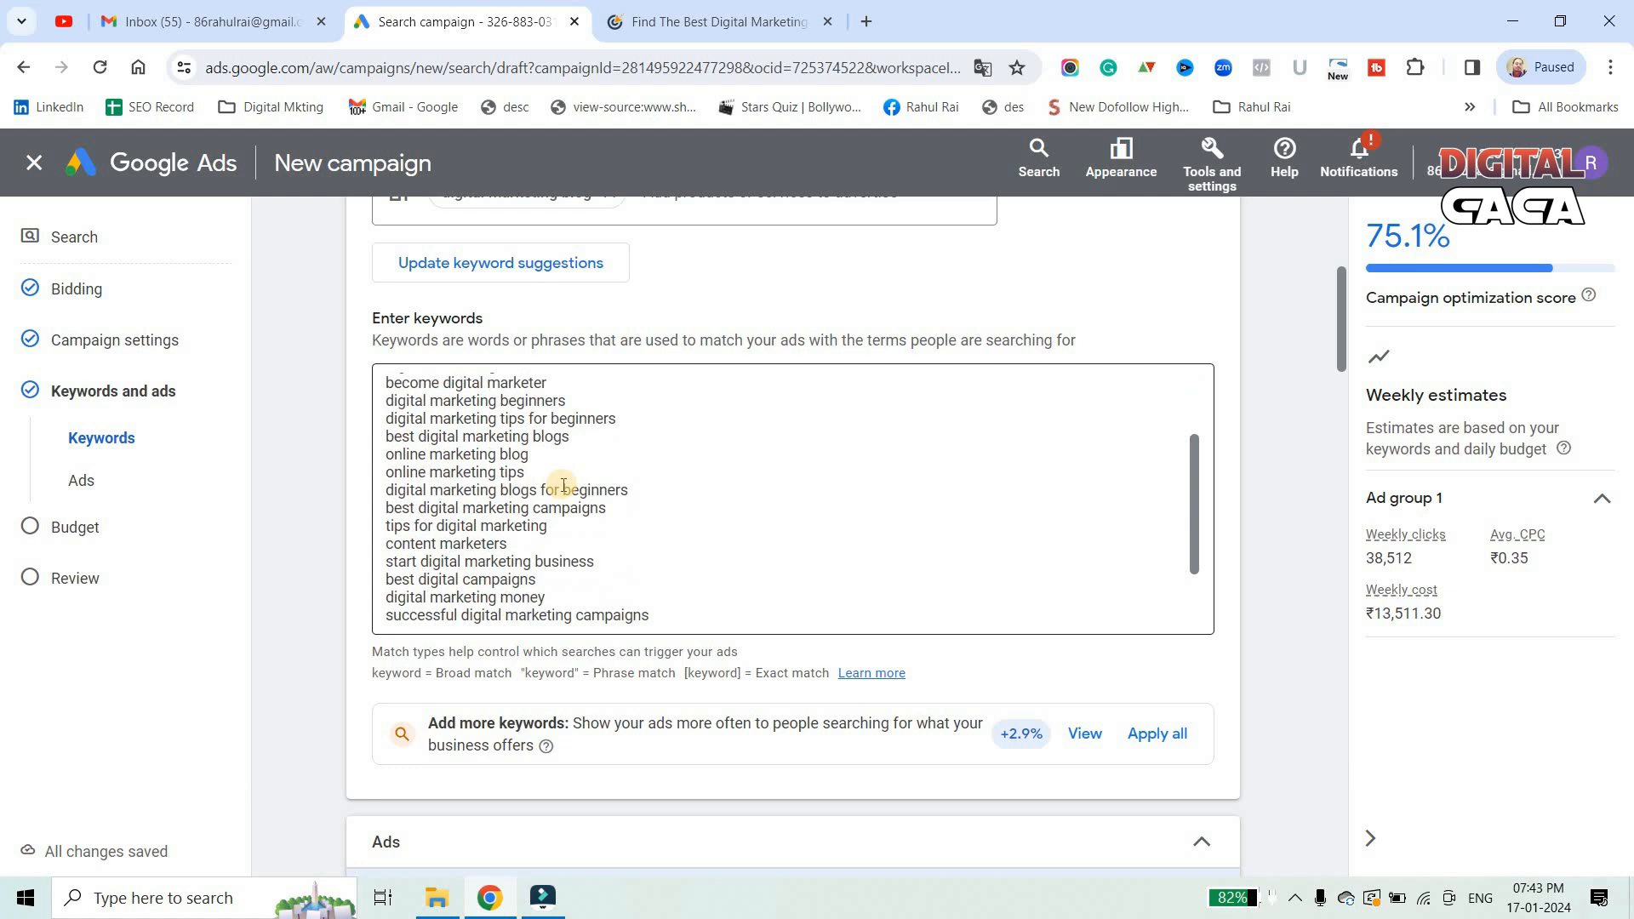
scroll(563, 486, down, 5)
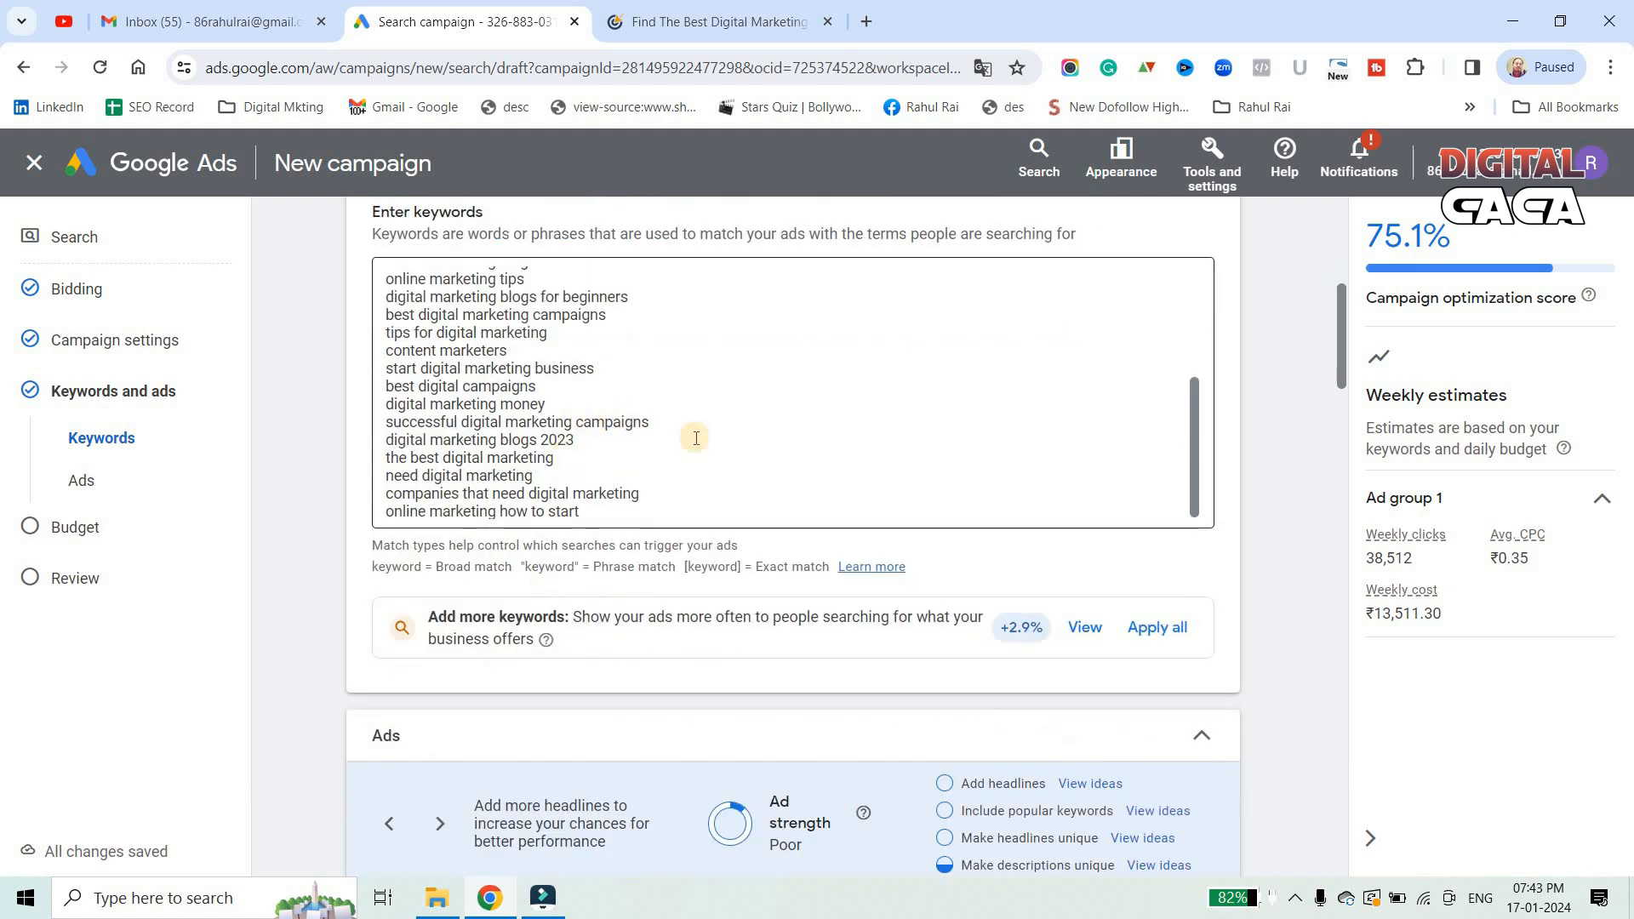
right_click(1193, 176)
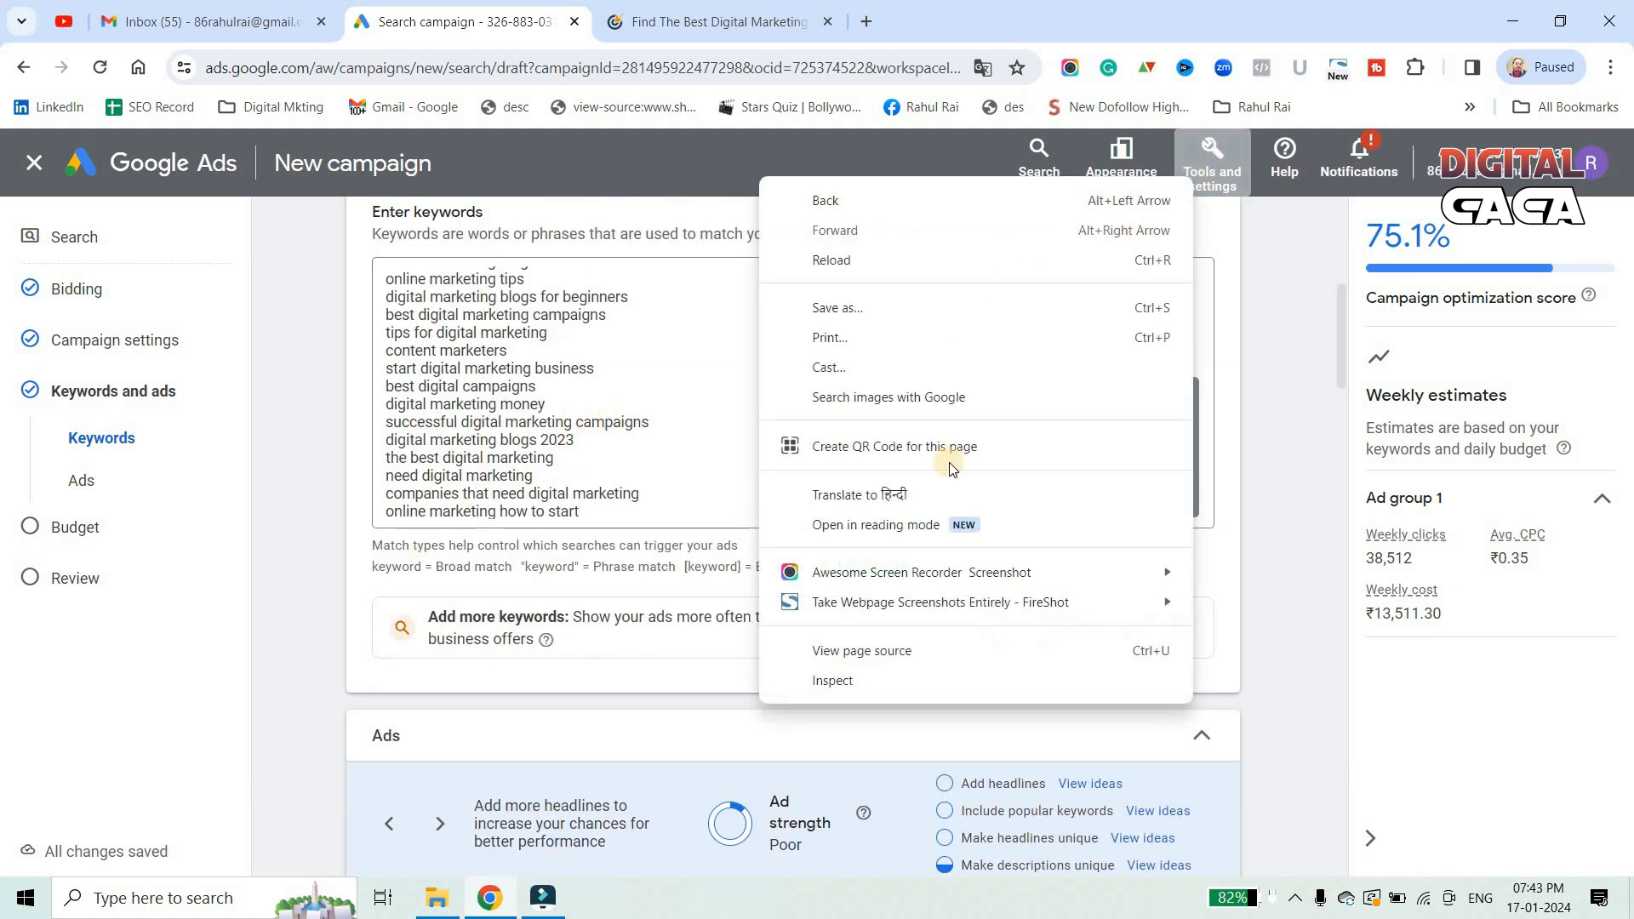
click(1240, 242)
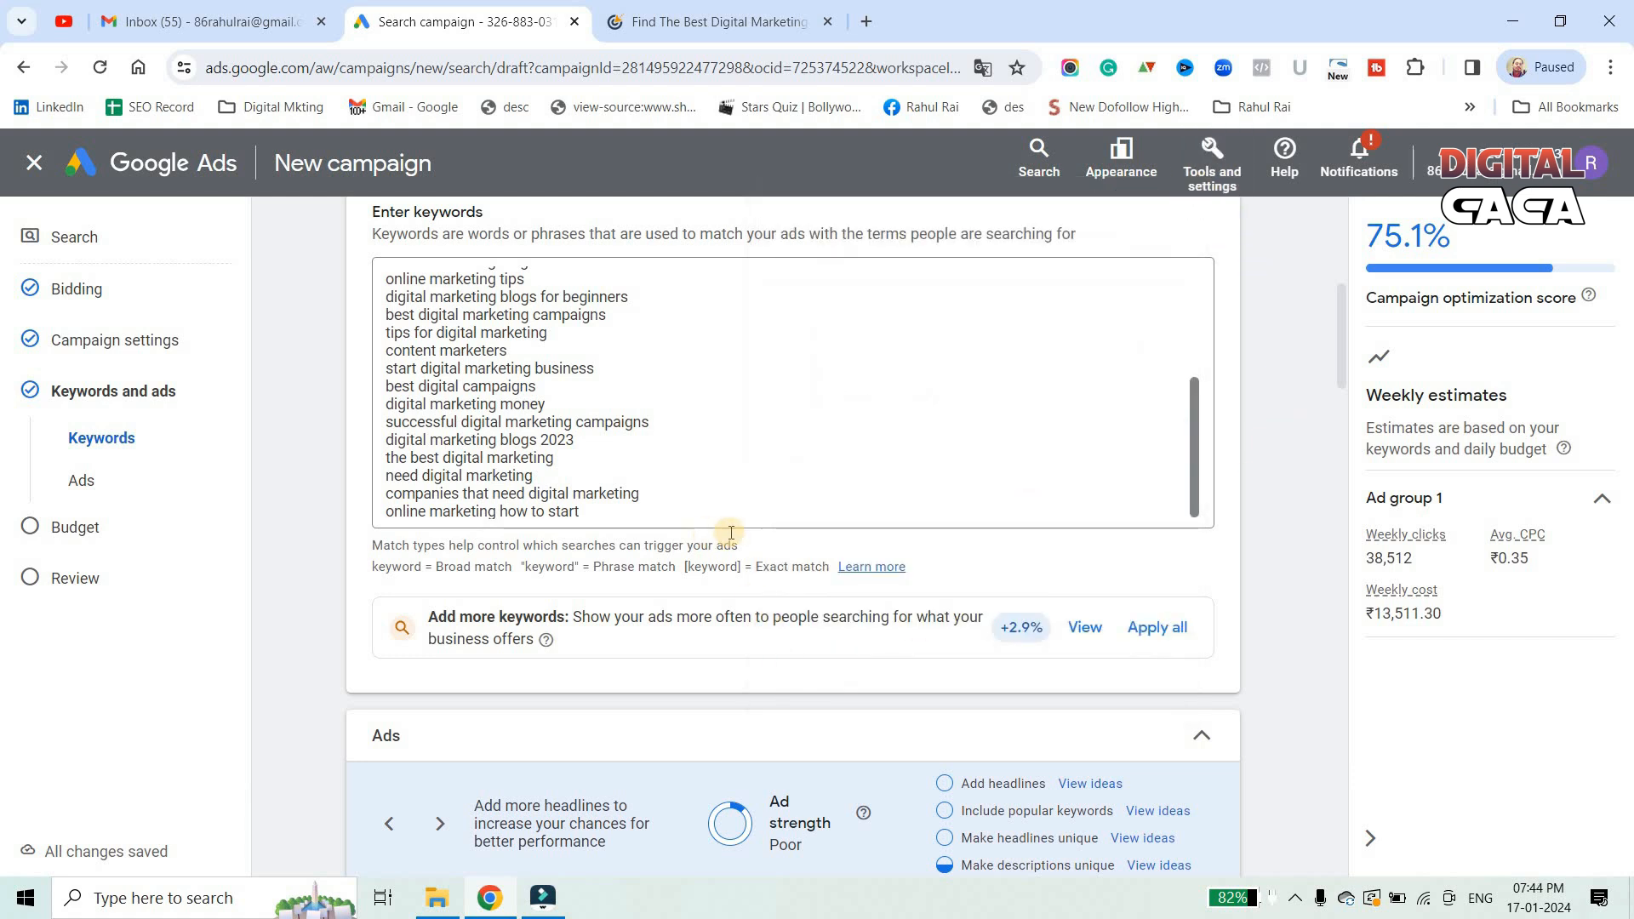
Remove "digital marketing blog" from the products or services to advertise
scroll(733, 515, up, 5)
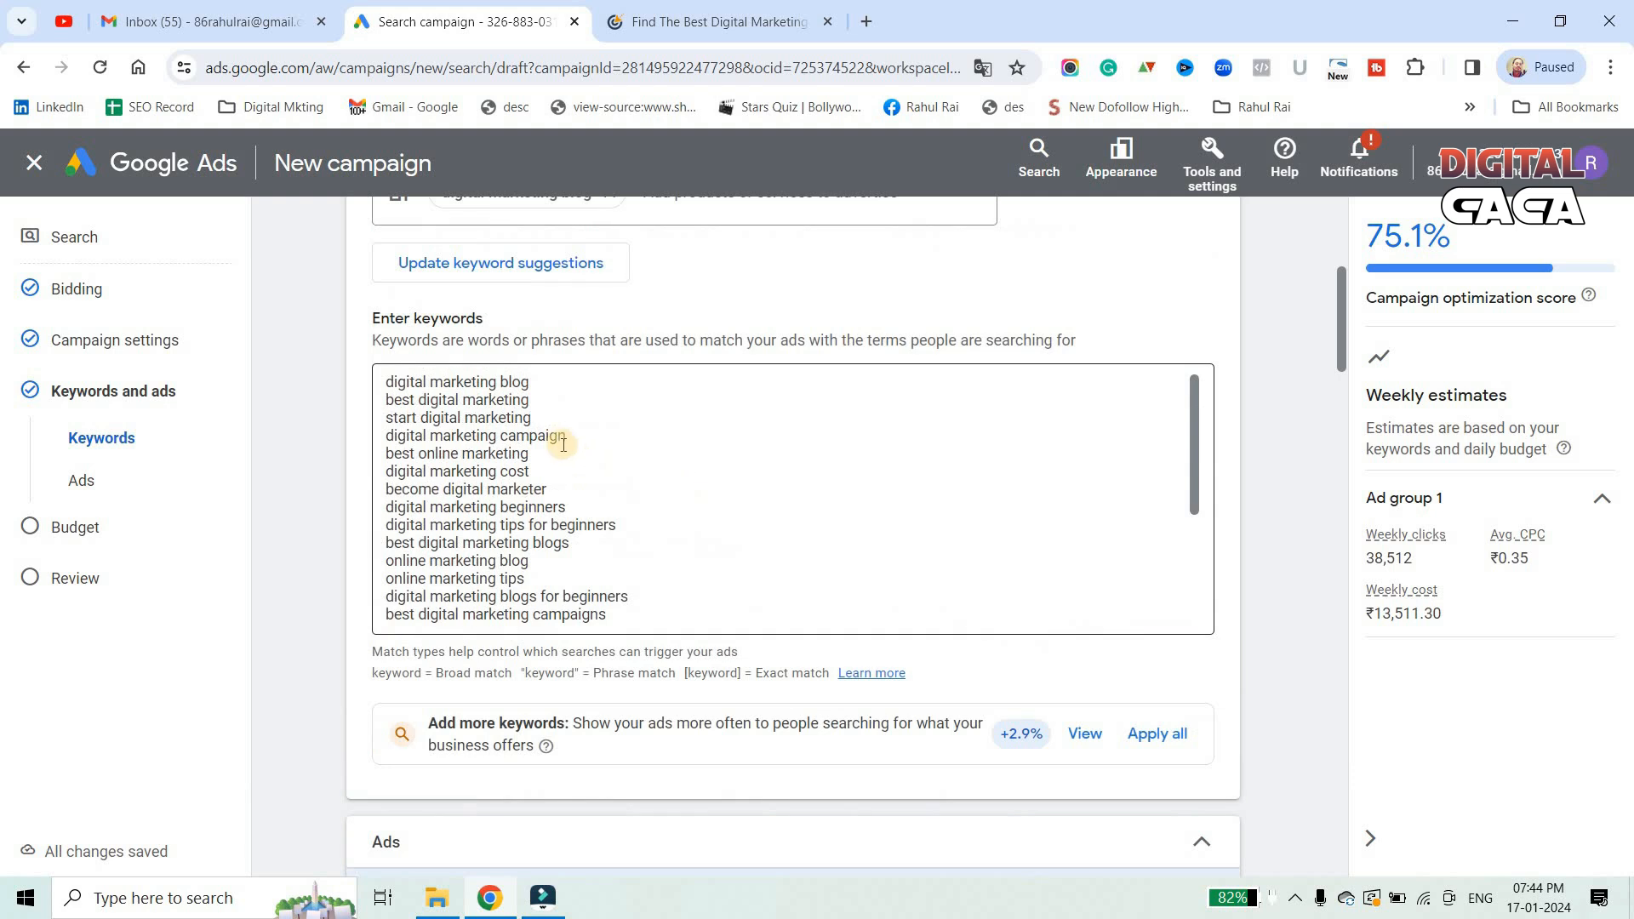
scroll(632, 419, up, 2)
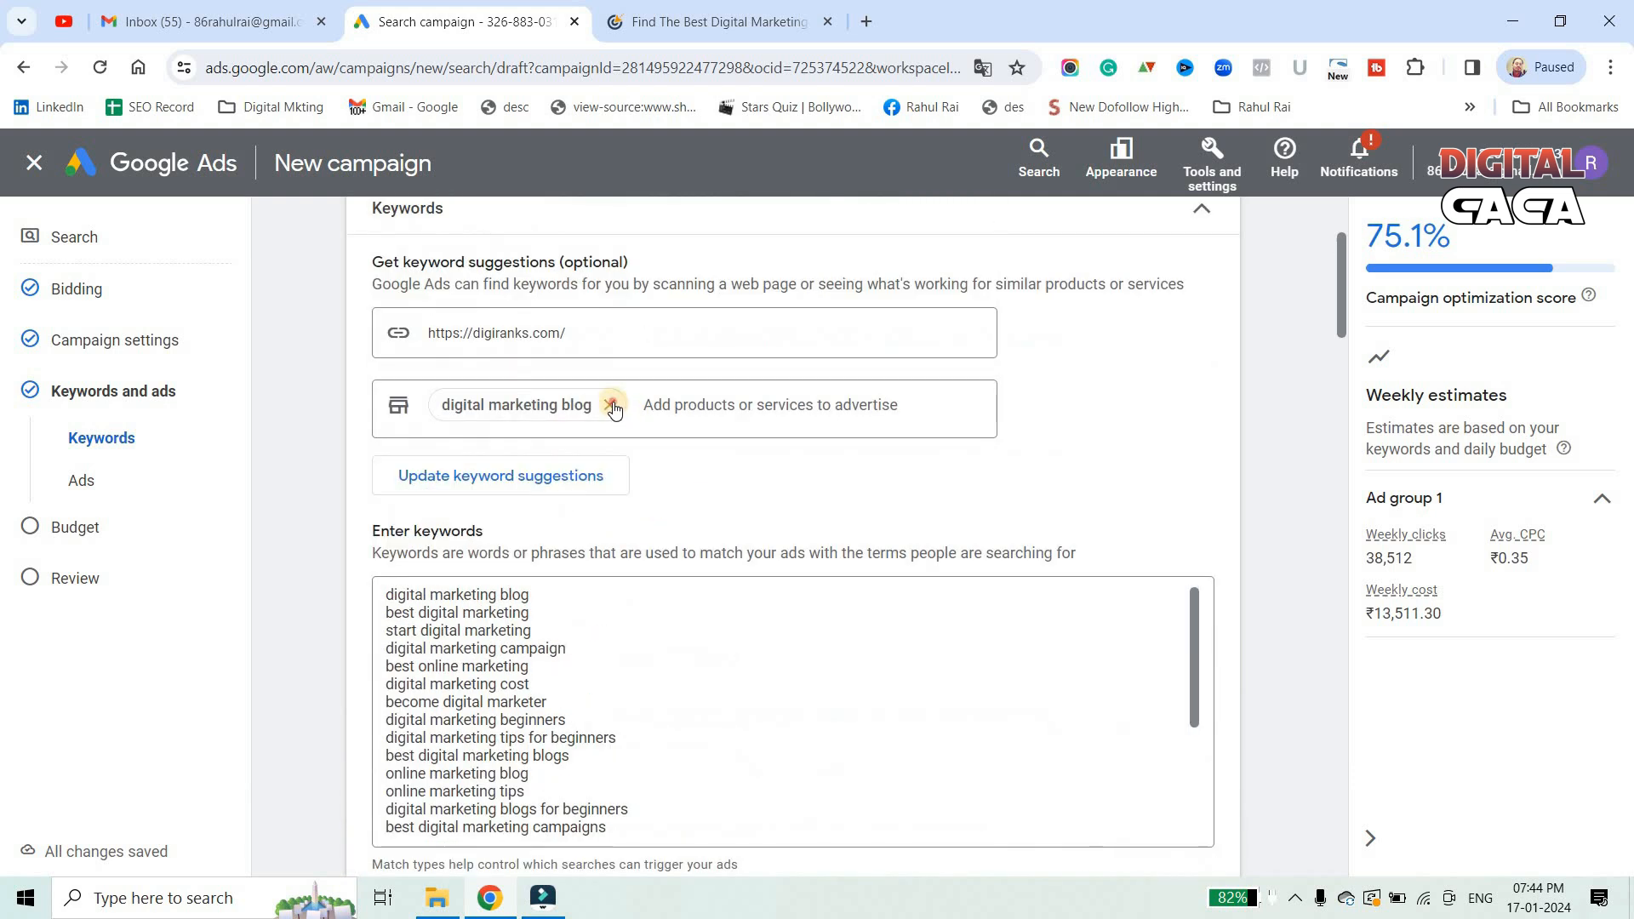
click(612, 406)
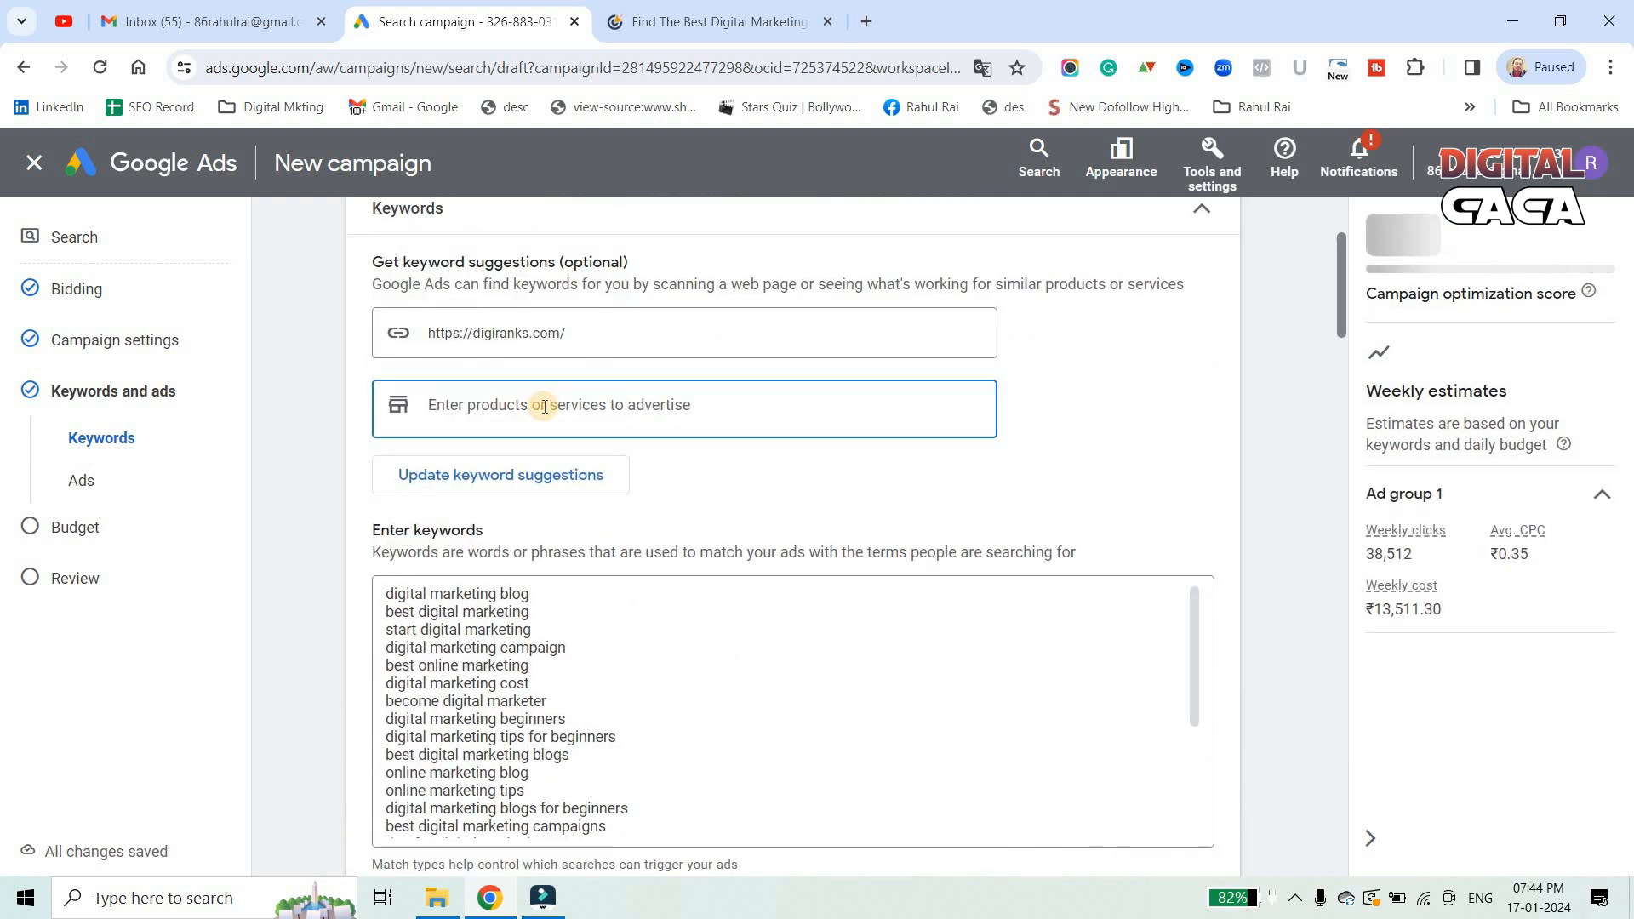
Add "digital marketing services" as the product or service to advertise and update the keyword suggestions for it
text(digital marketing services)
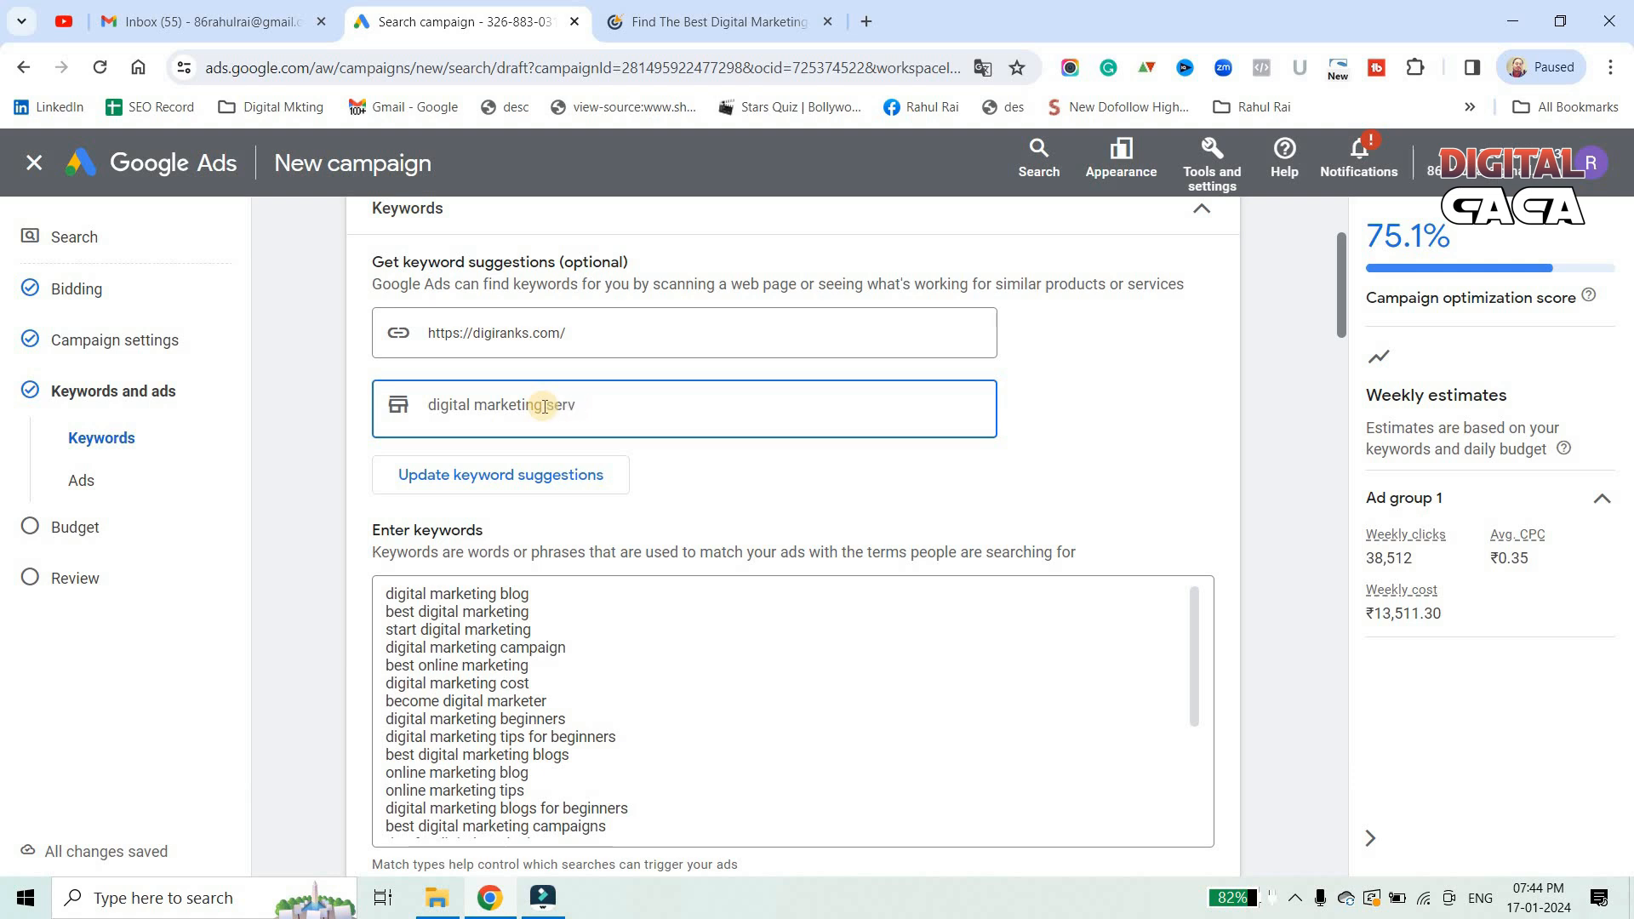
click(549, 474)
click(981, 578)
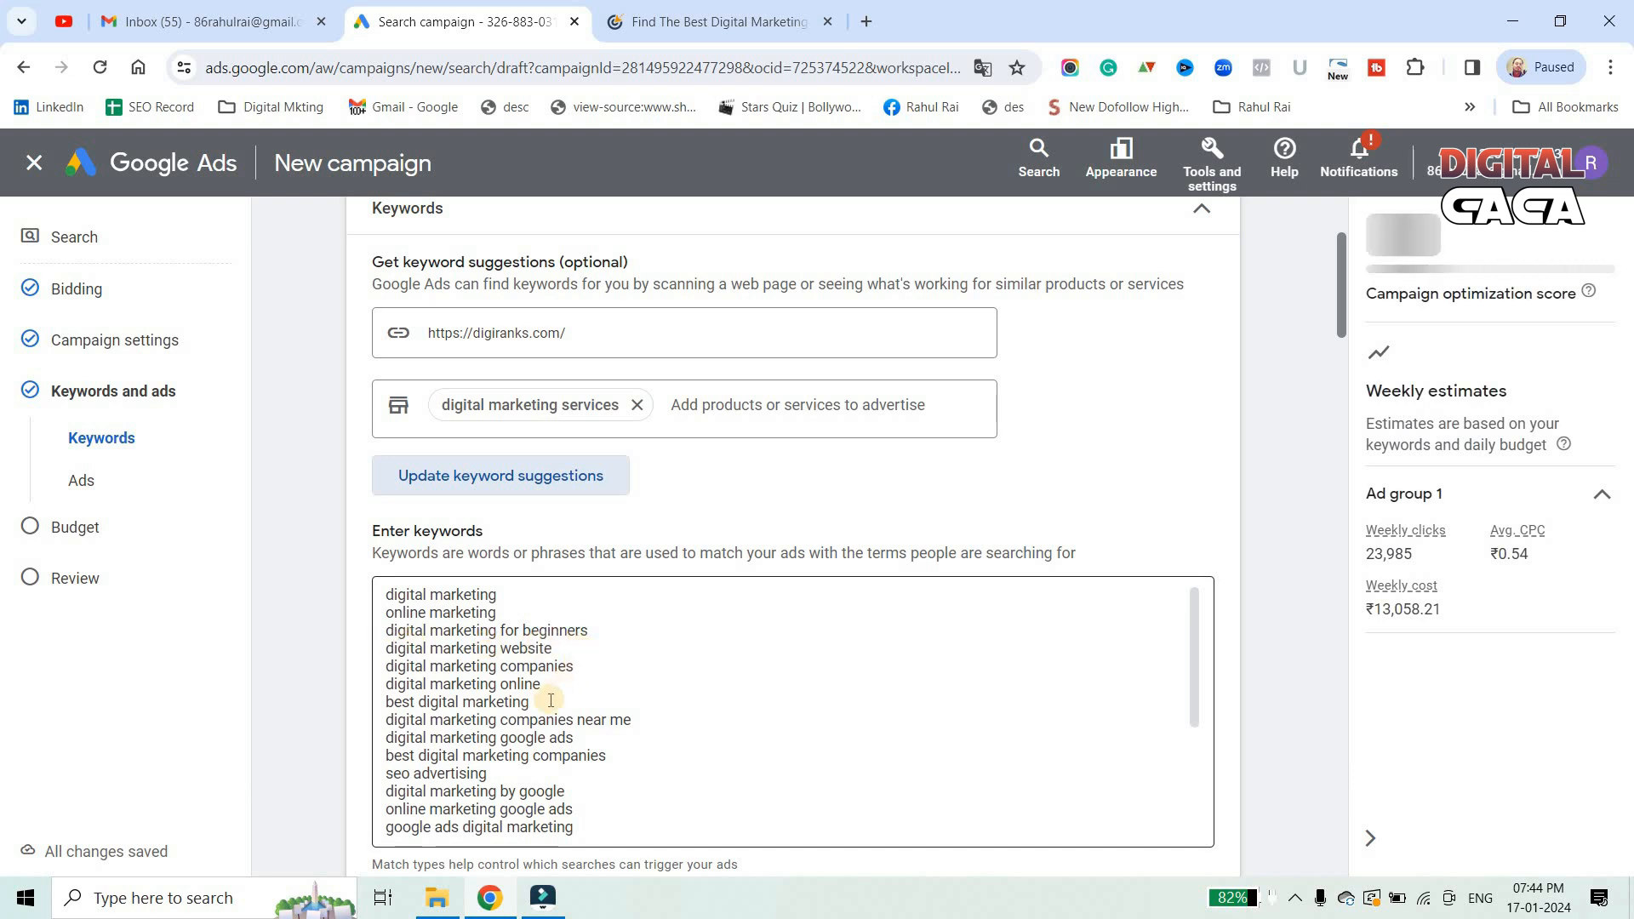
scroll(554, 660, down, 5)
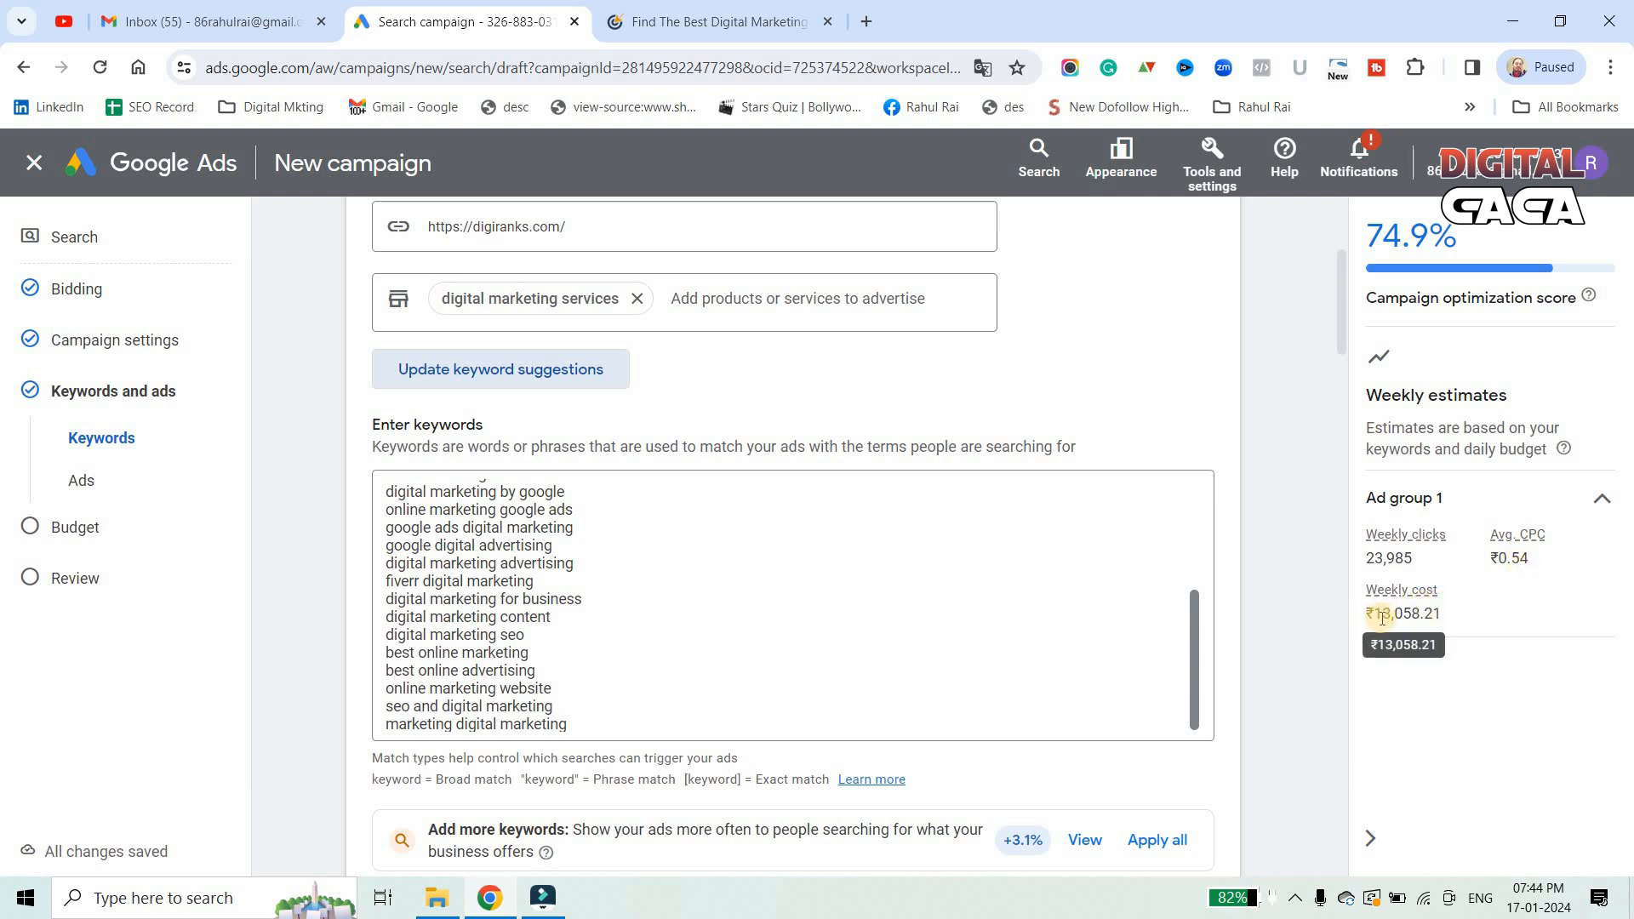
drag(1454, 616, 1457, 616)
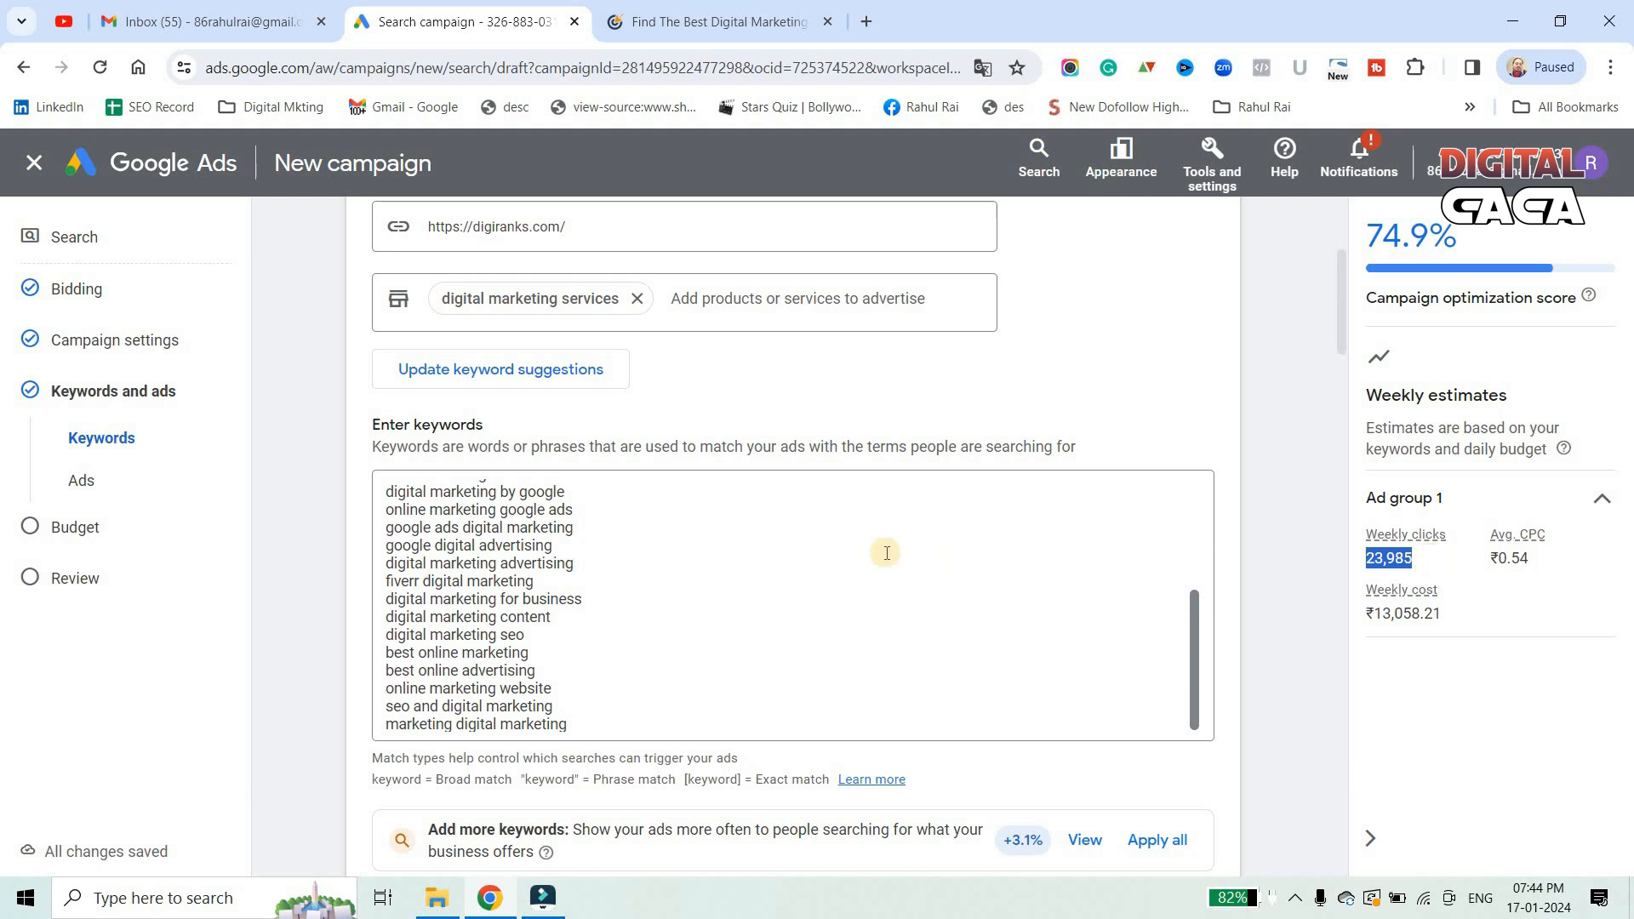
Set the ad's display path to "digital" and "marketing"
scroll(860, 494, down, 3)
scroll(896, 475, down, 3)
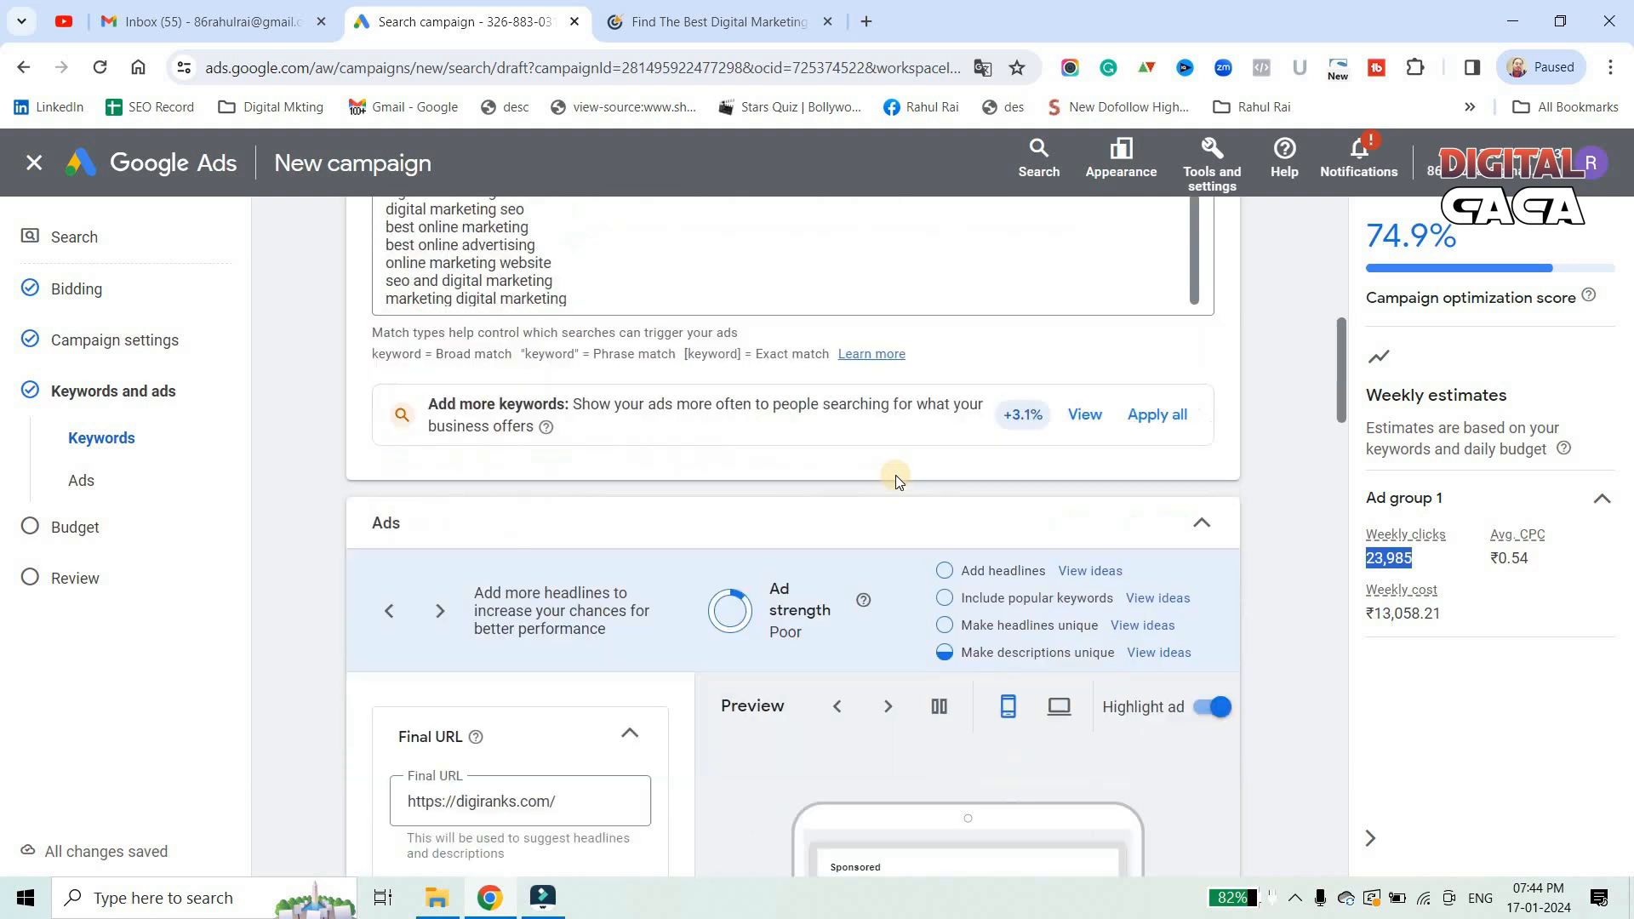
scroll(896, 475, down, 3)
scroll(762, 536, down, 1)
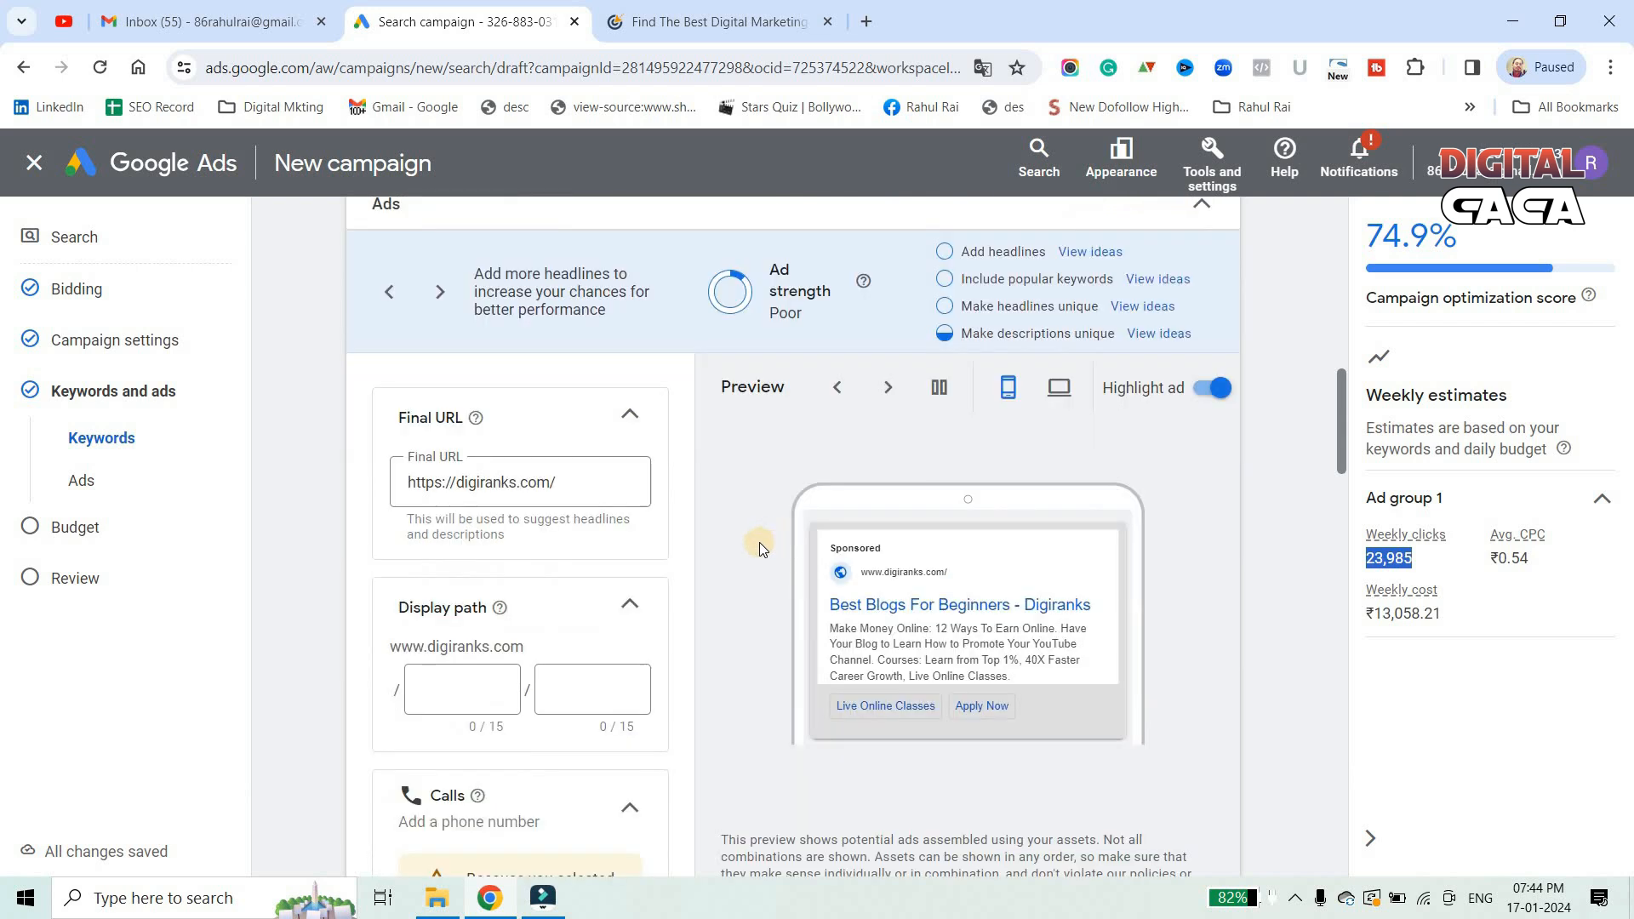
scroll(596, 574, down, 2)
click(459, 587)
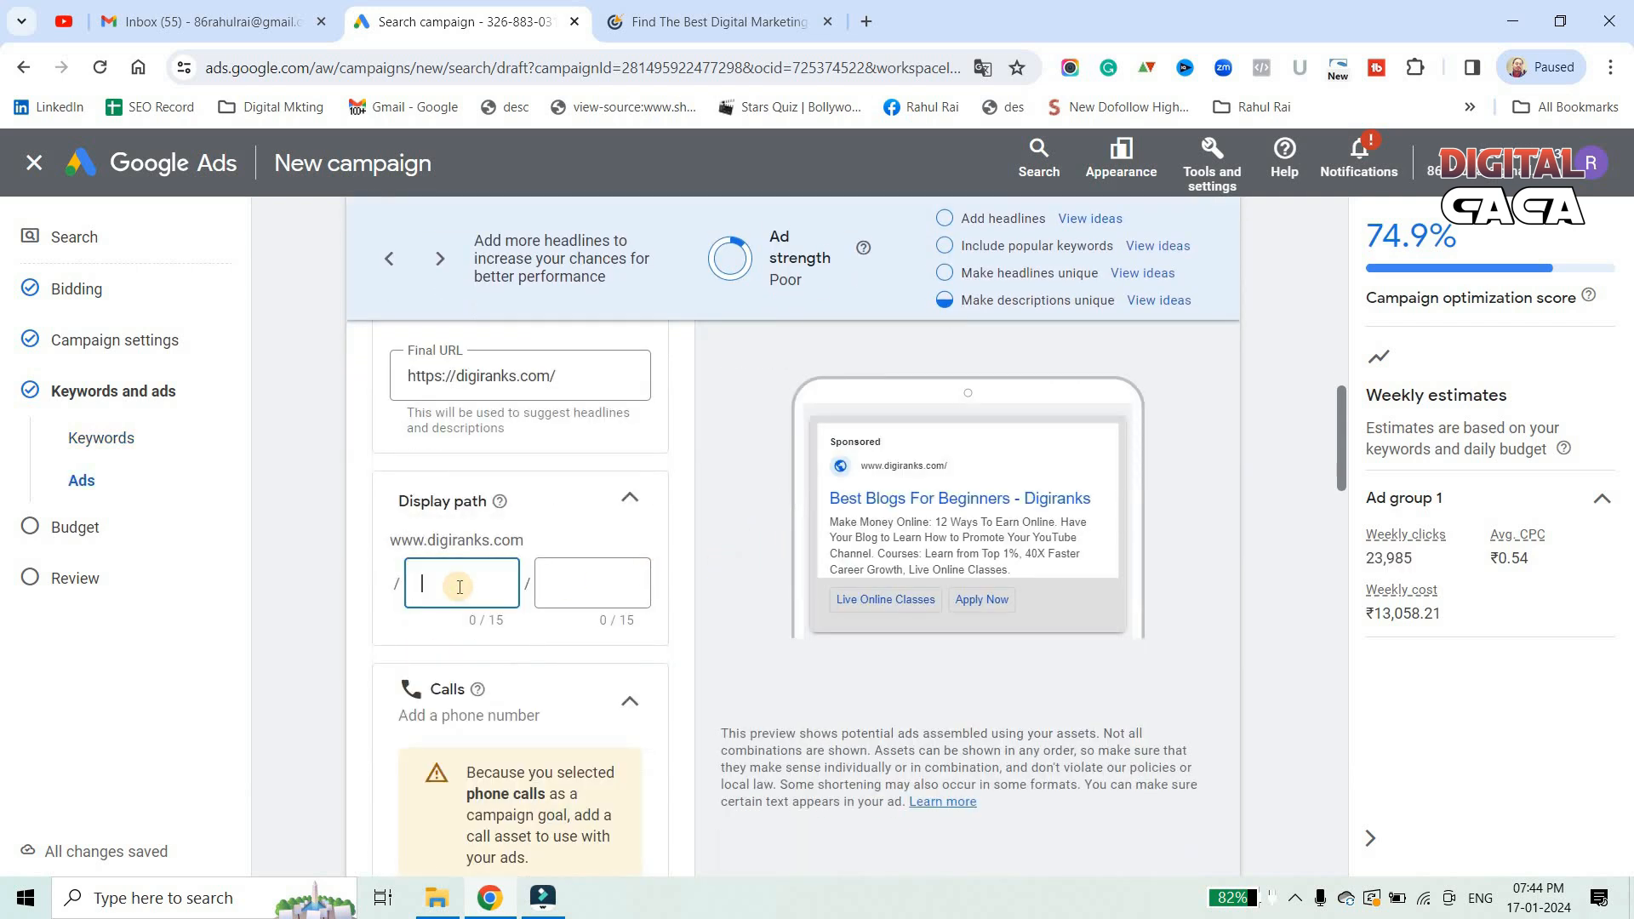
text(digital)
click(569, 583)
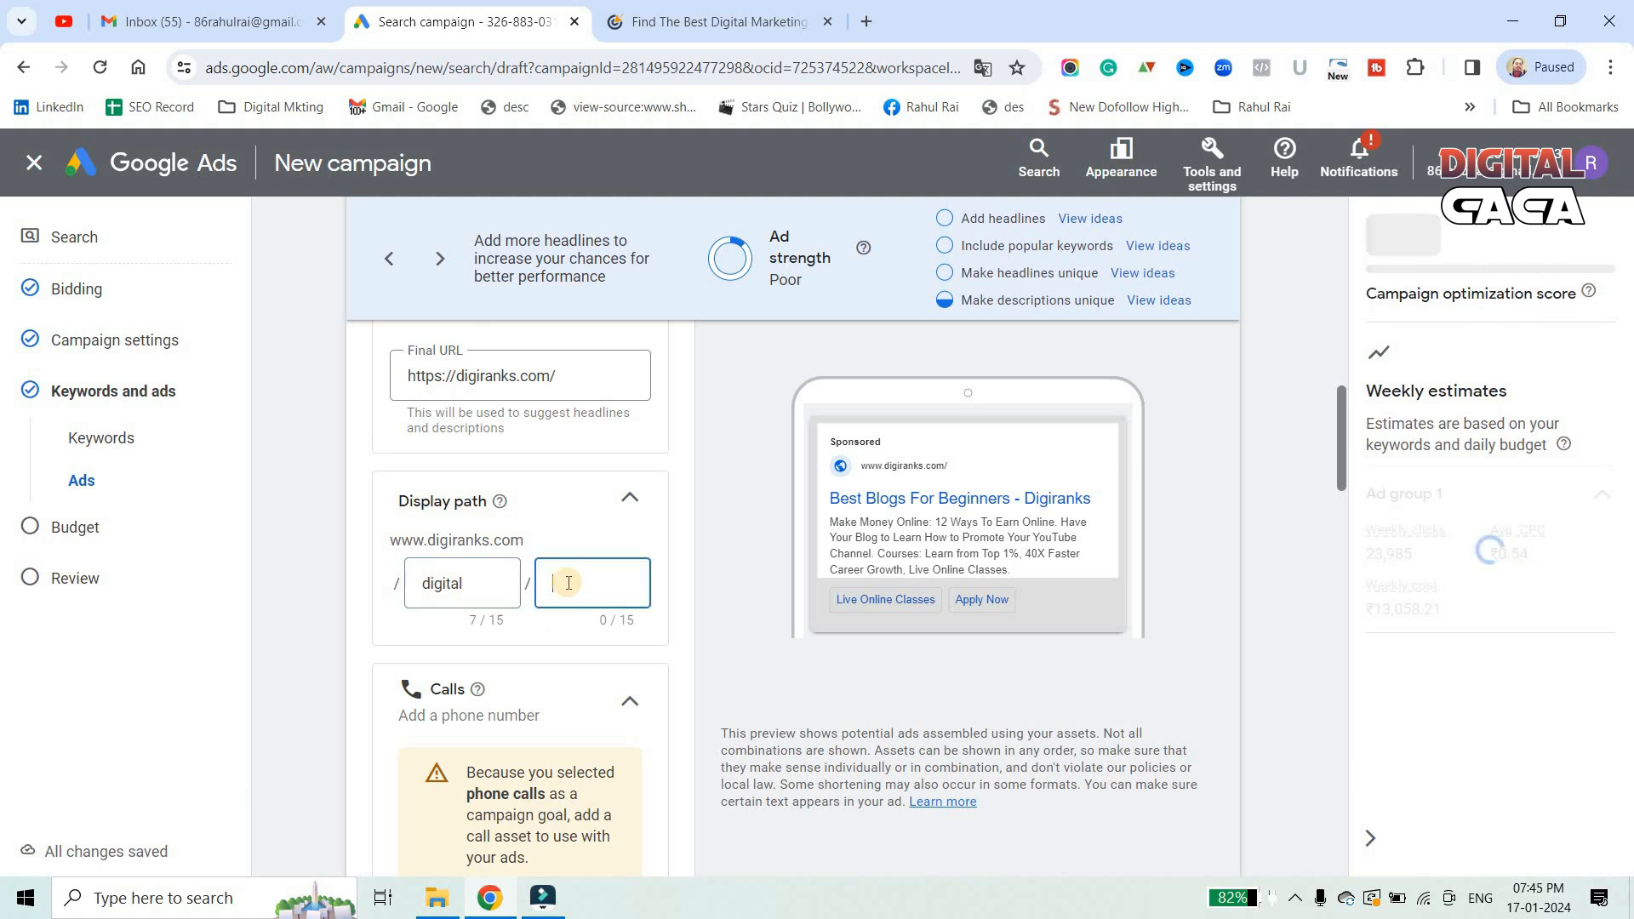
text(marketing)
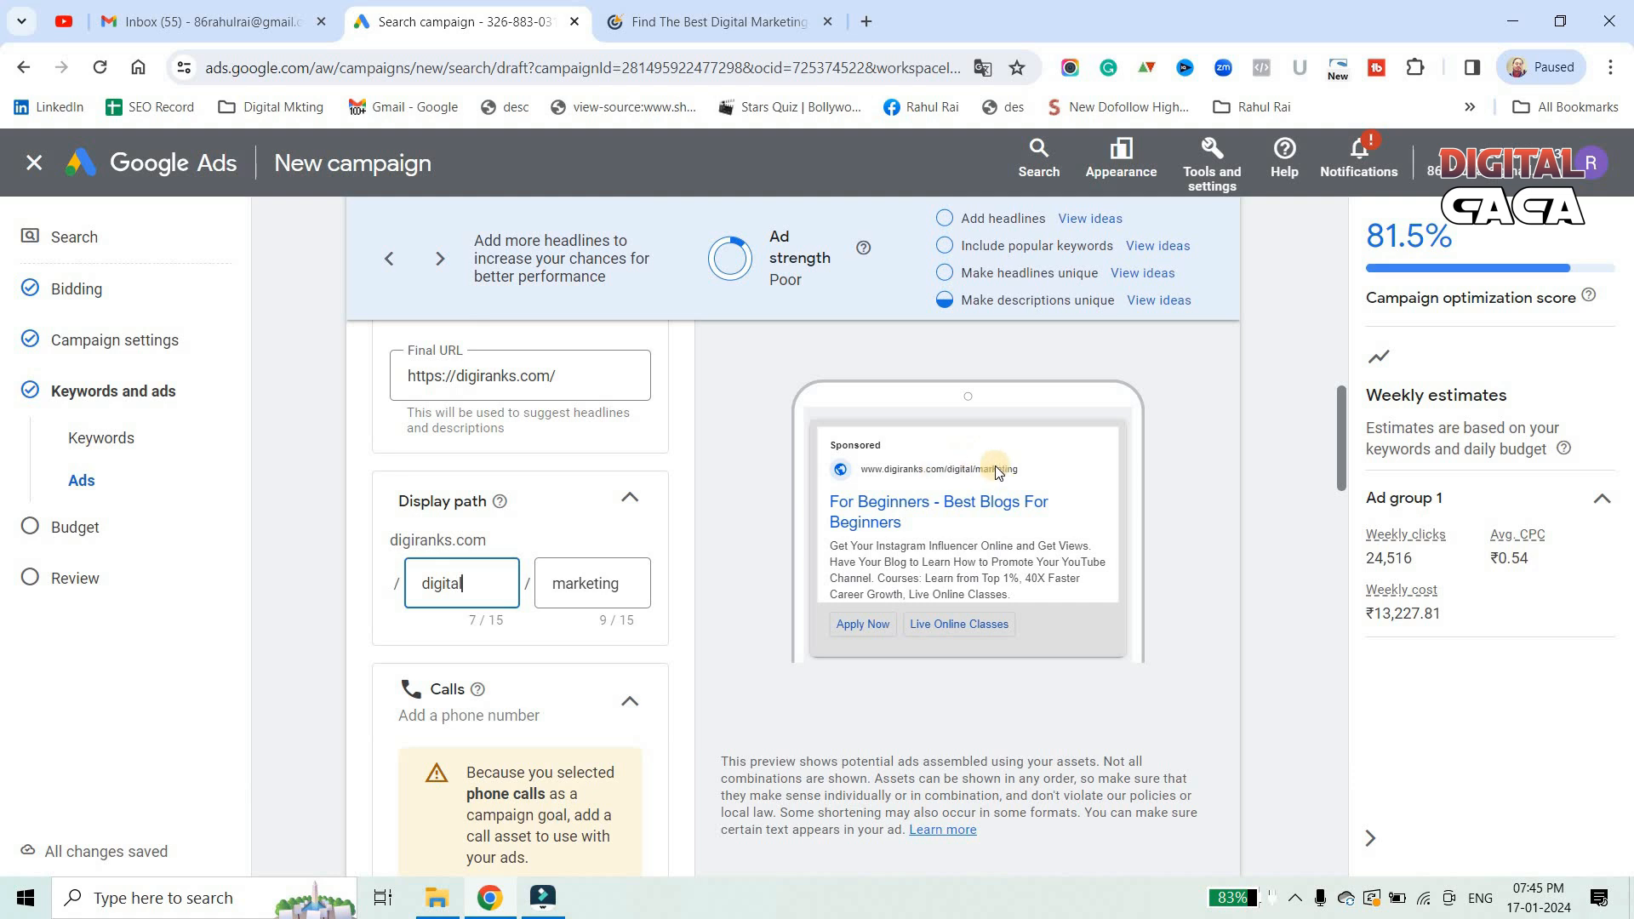
Replace the ad's first headline, "Digiranks", with "Best Digital marketing Services"
scroll(588, 476, down, 3)
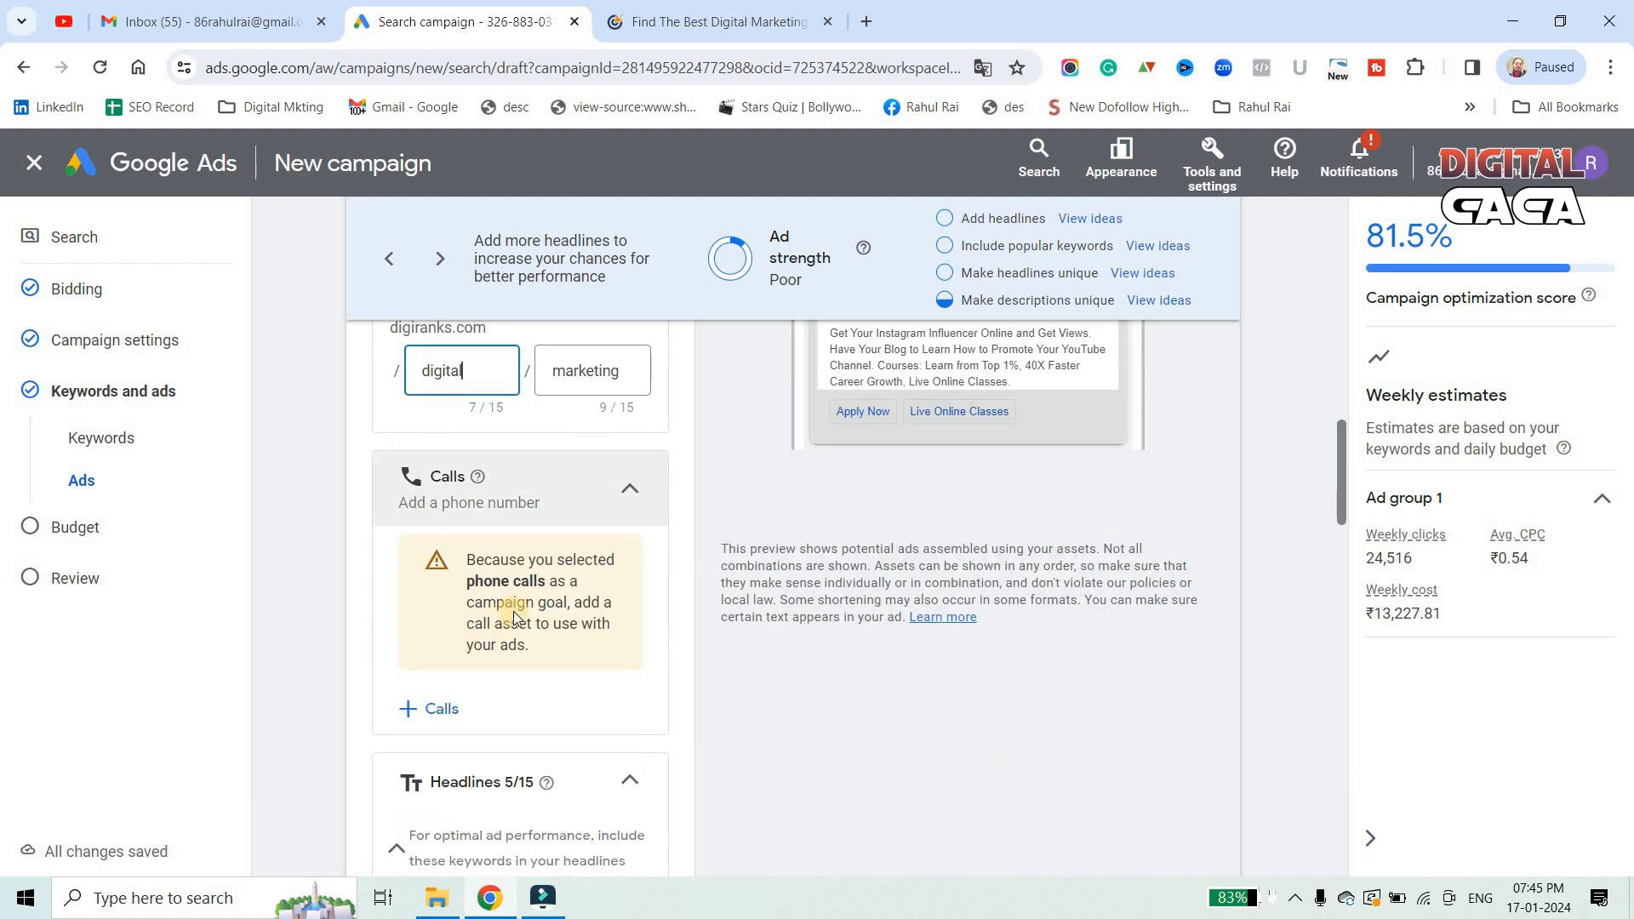
scroll(596, 454, down, 3)
scroll(594, 438, down, 3)
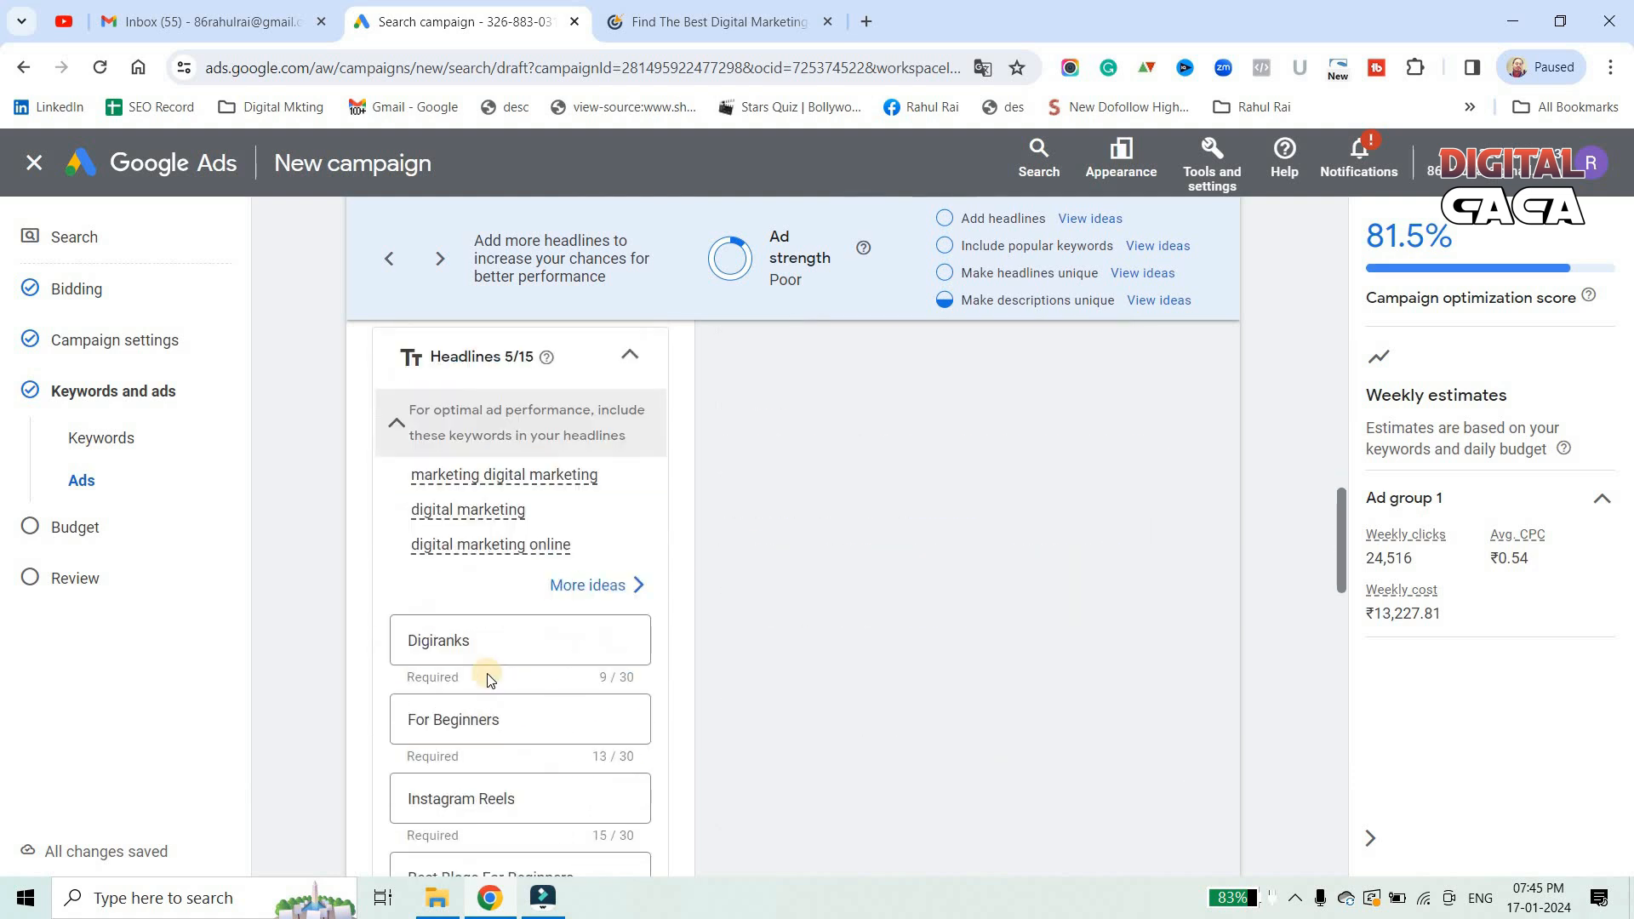
double_click(396, 639)
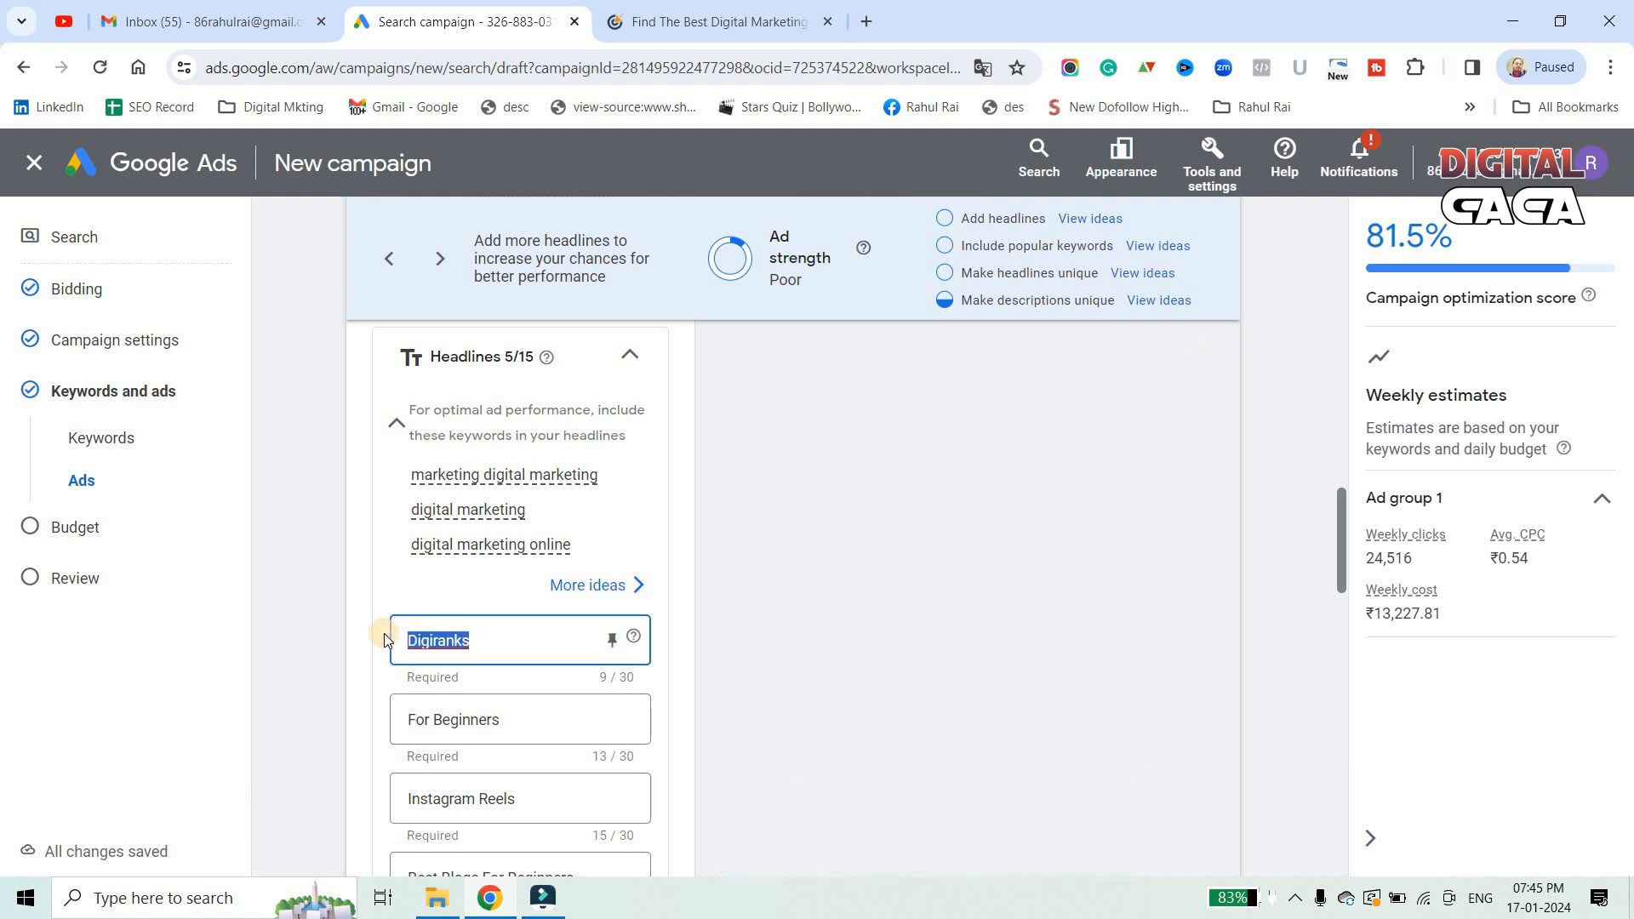
text(Best Digitkl)
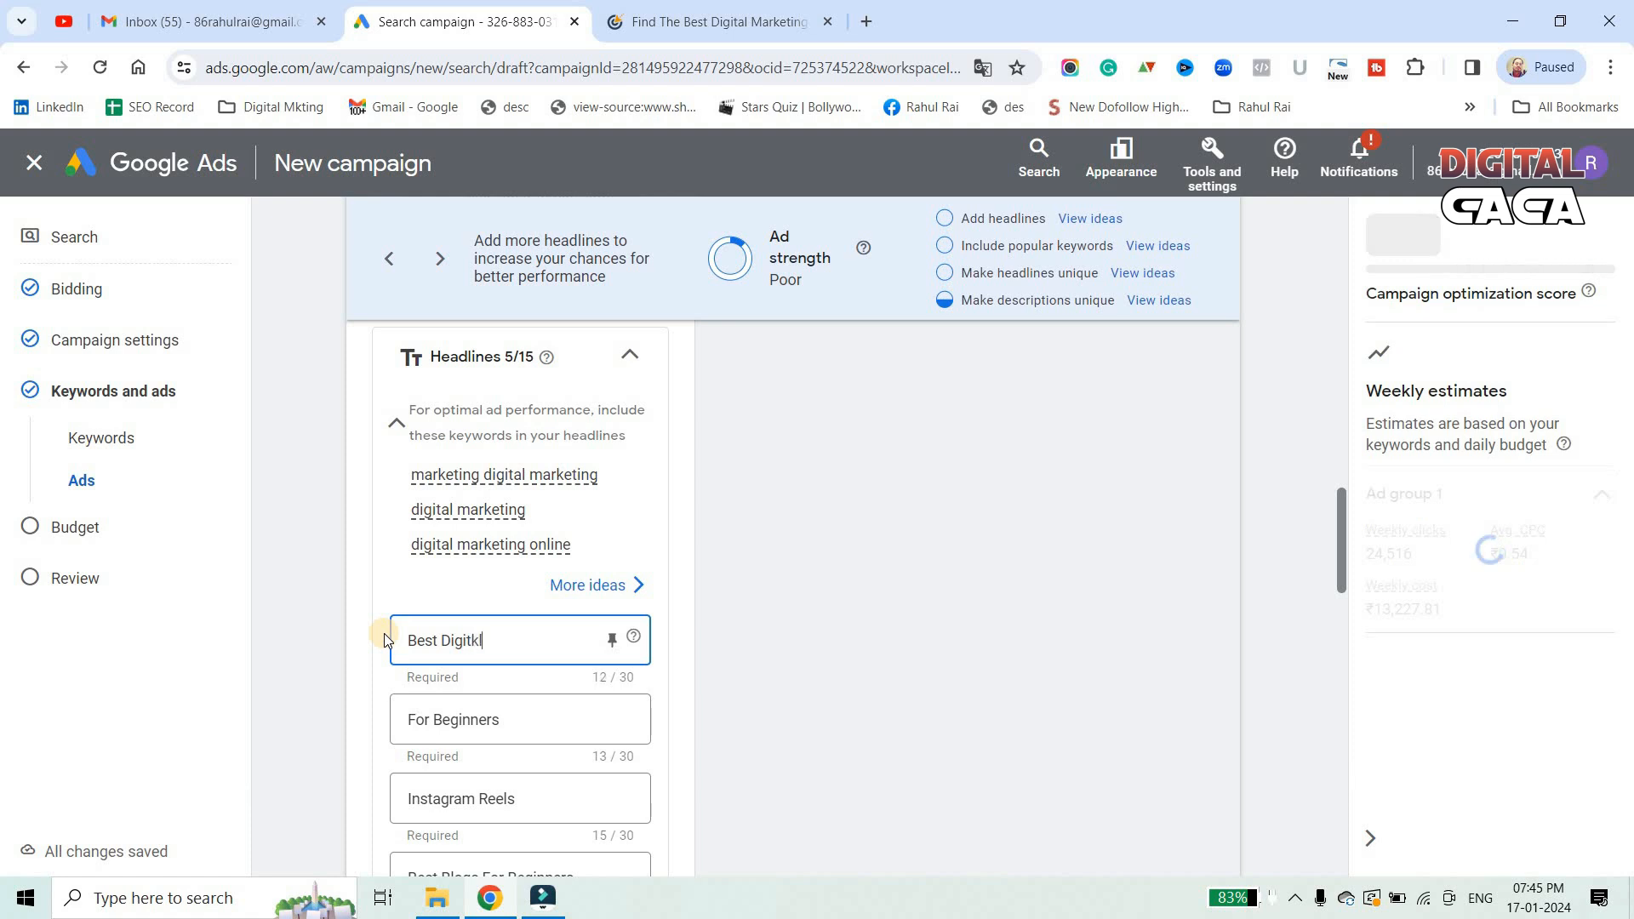
key(BackSpace)
key(BackSpace)
key(BackSpace)
text(al marketing )
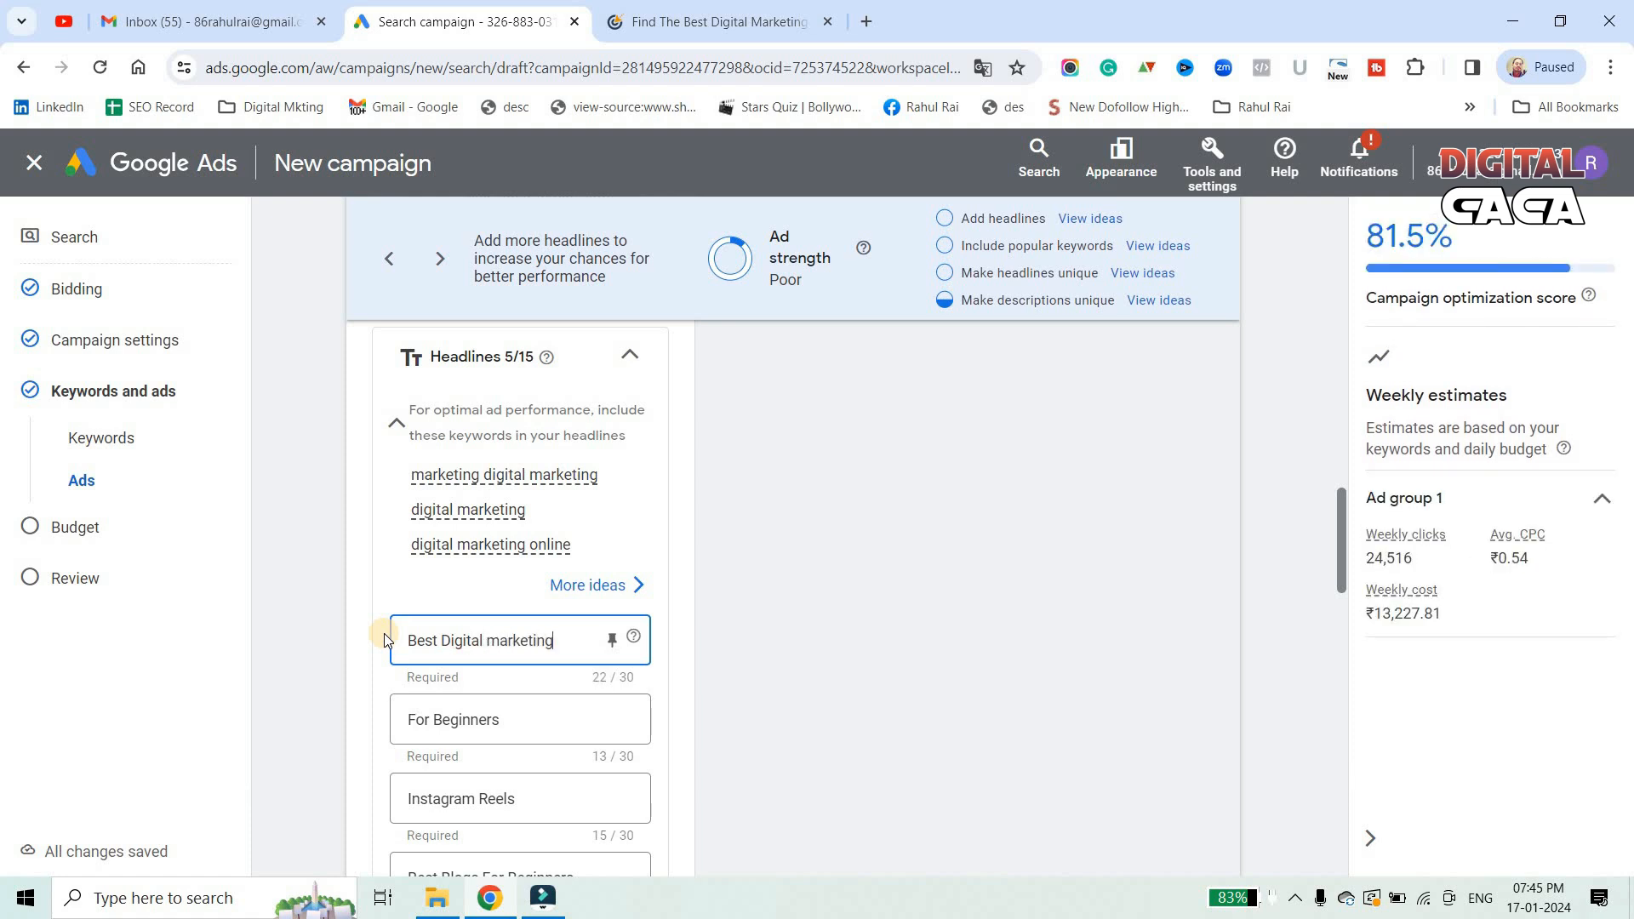
text(Services)
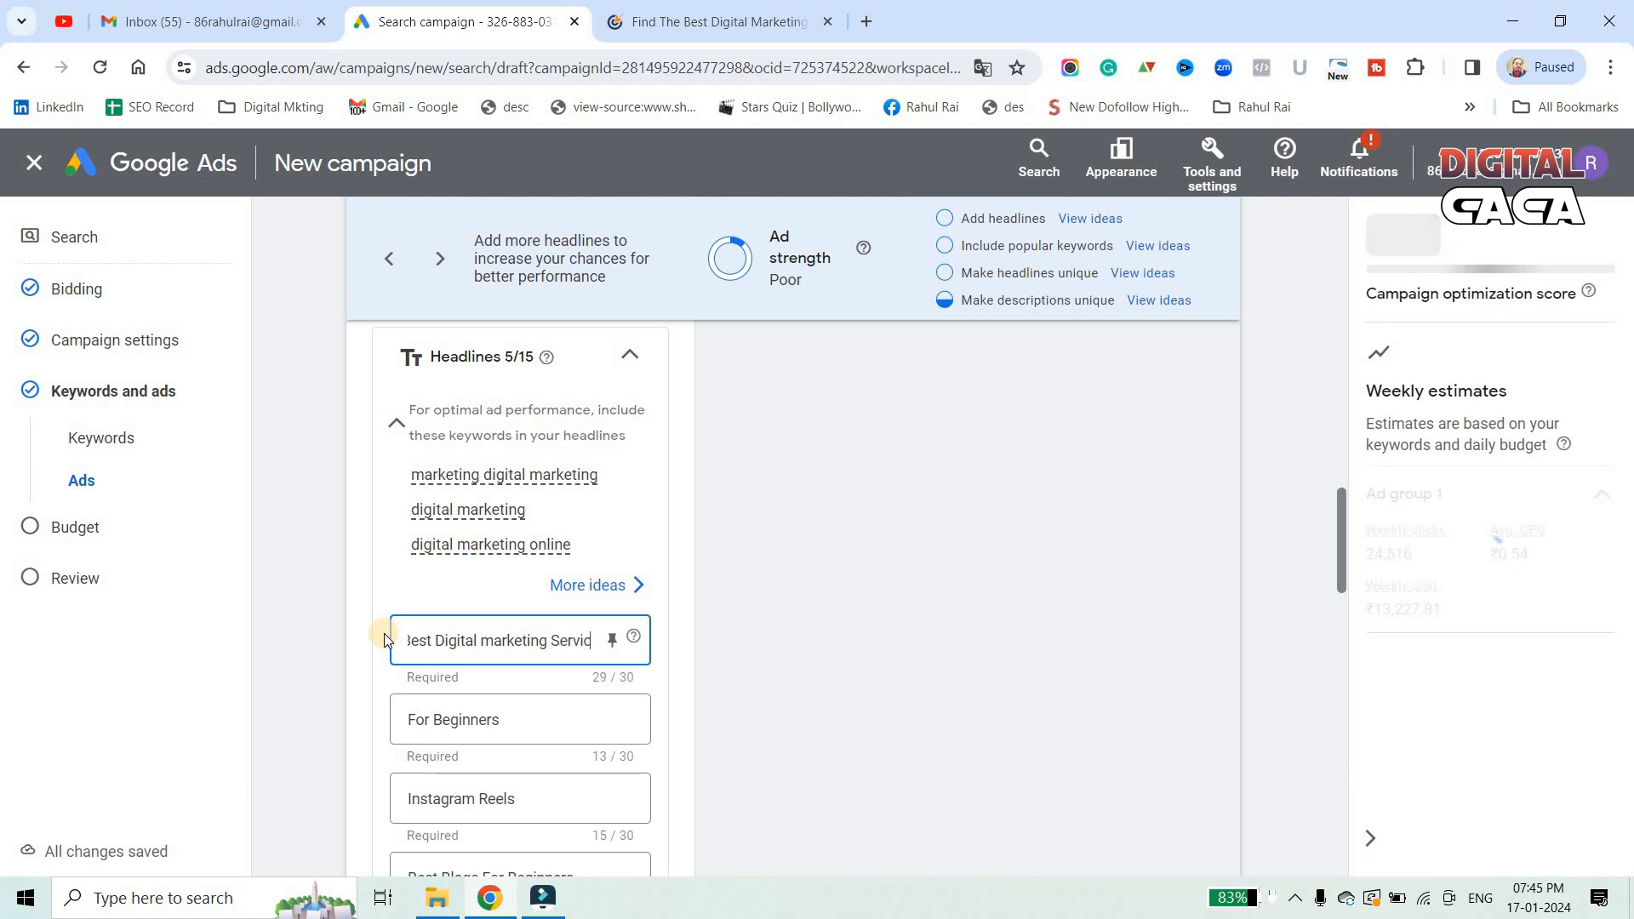
Capitalize "Marketing" in the first headline and shorten its last word to "Service" to fit the 30-character limit
click(481, 634)
key(BackSpace)
text(M)
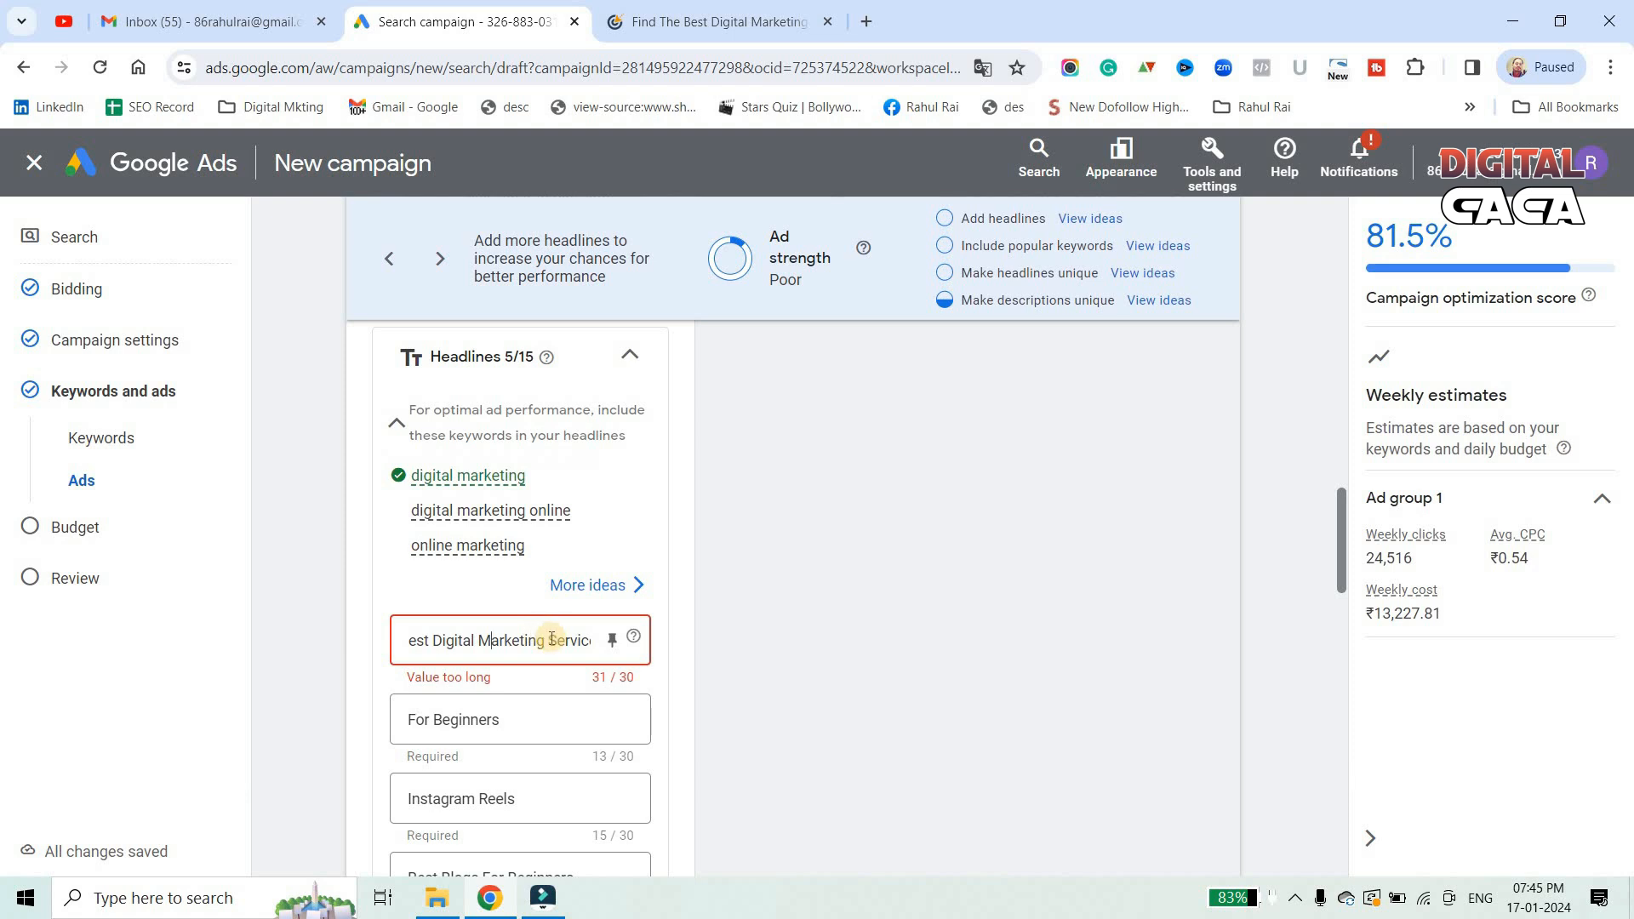
click(550, 640)
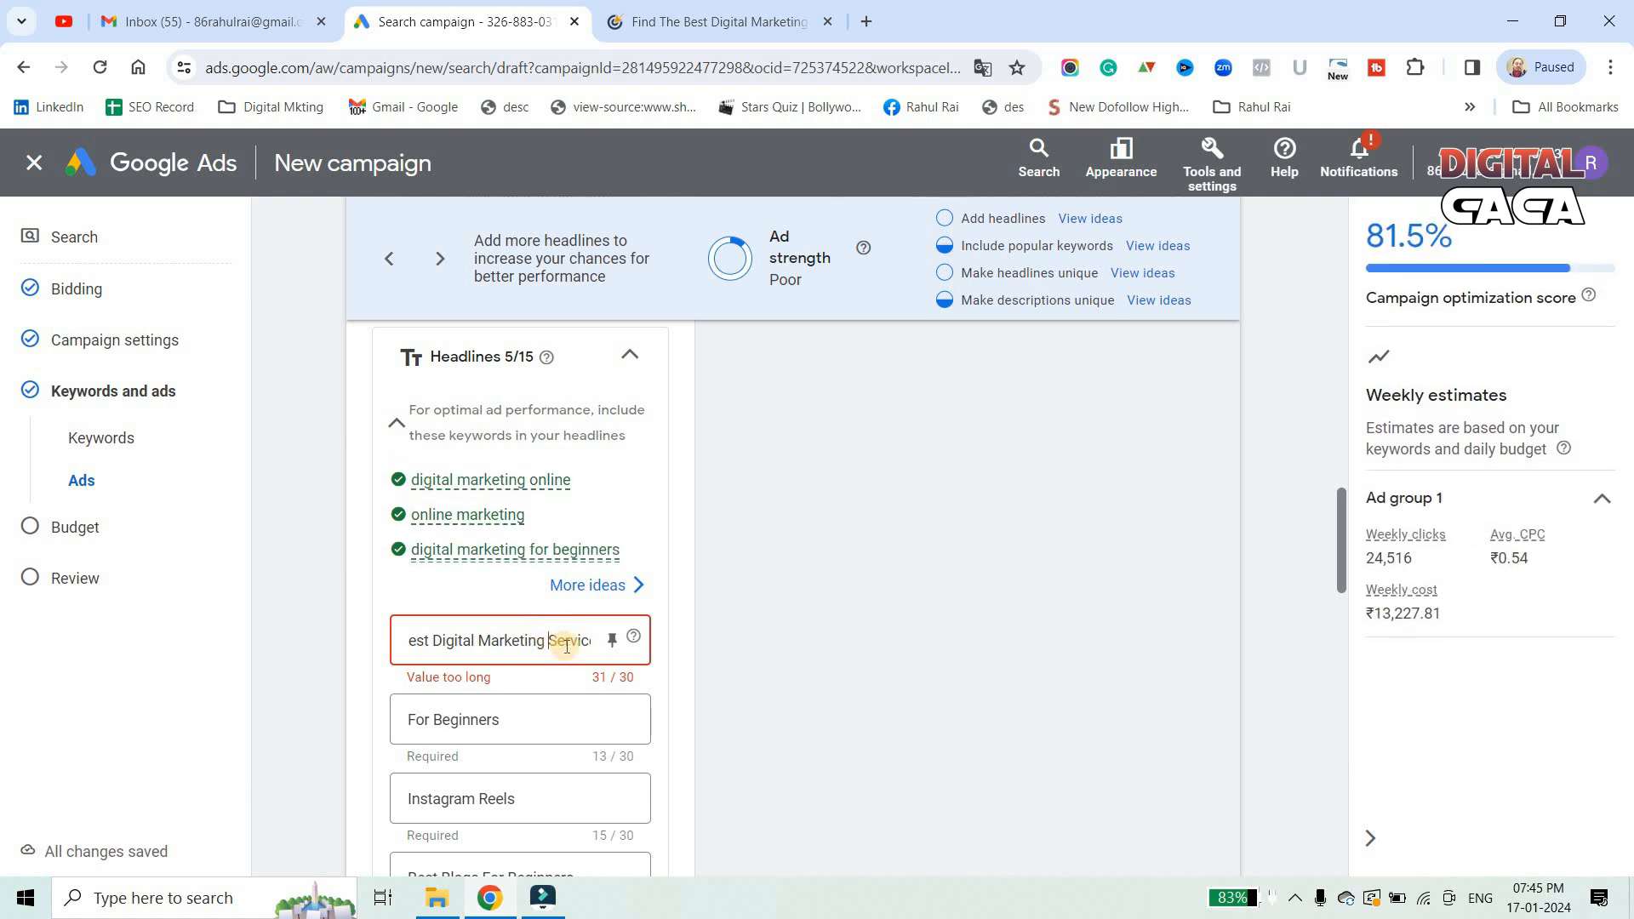
key(Right)
key(Right)
key(Right)
key(Right)
key(Right)
key(Right)
key(Right)
key(Right)
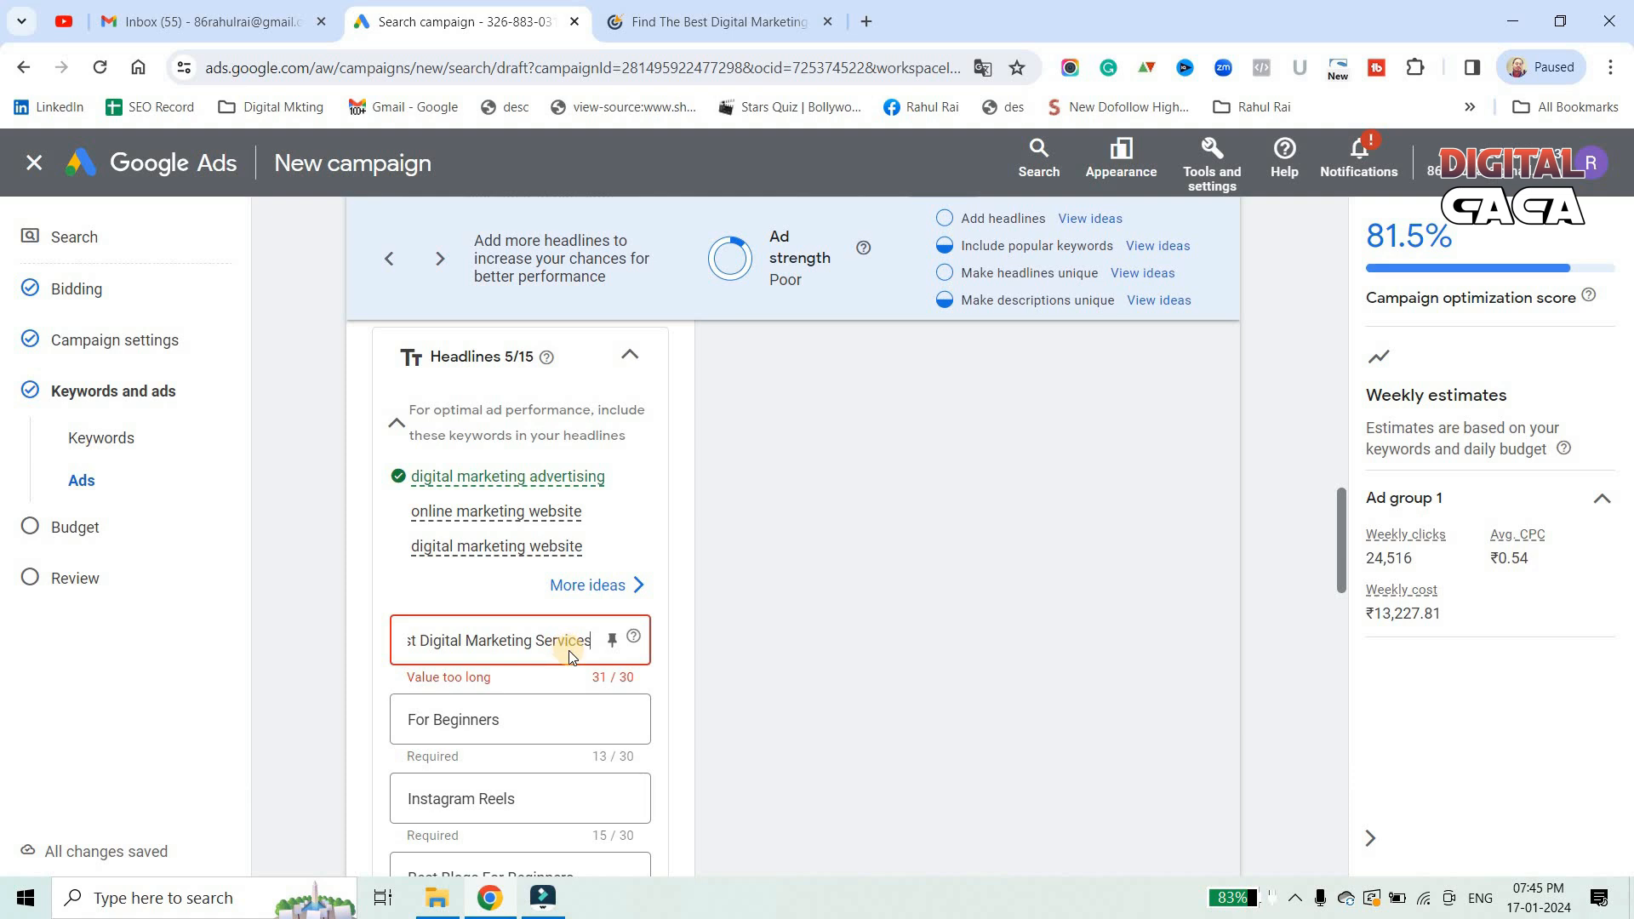
key(BackSpace)
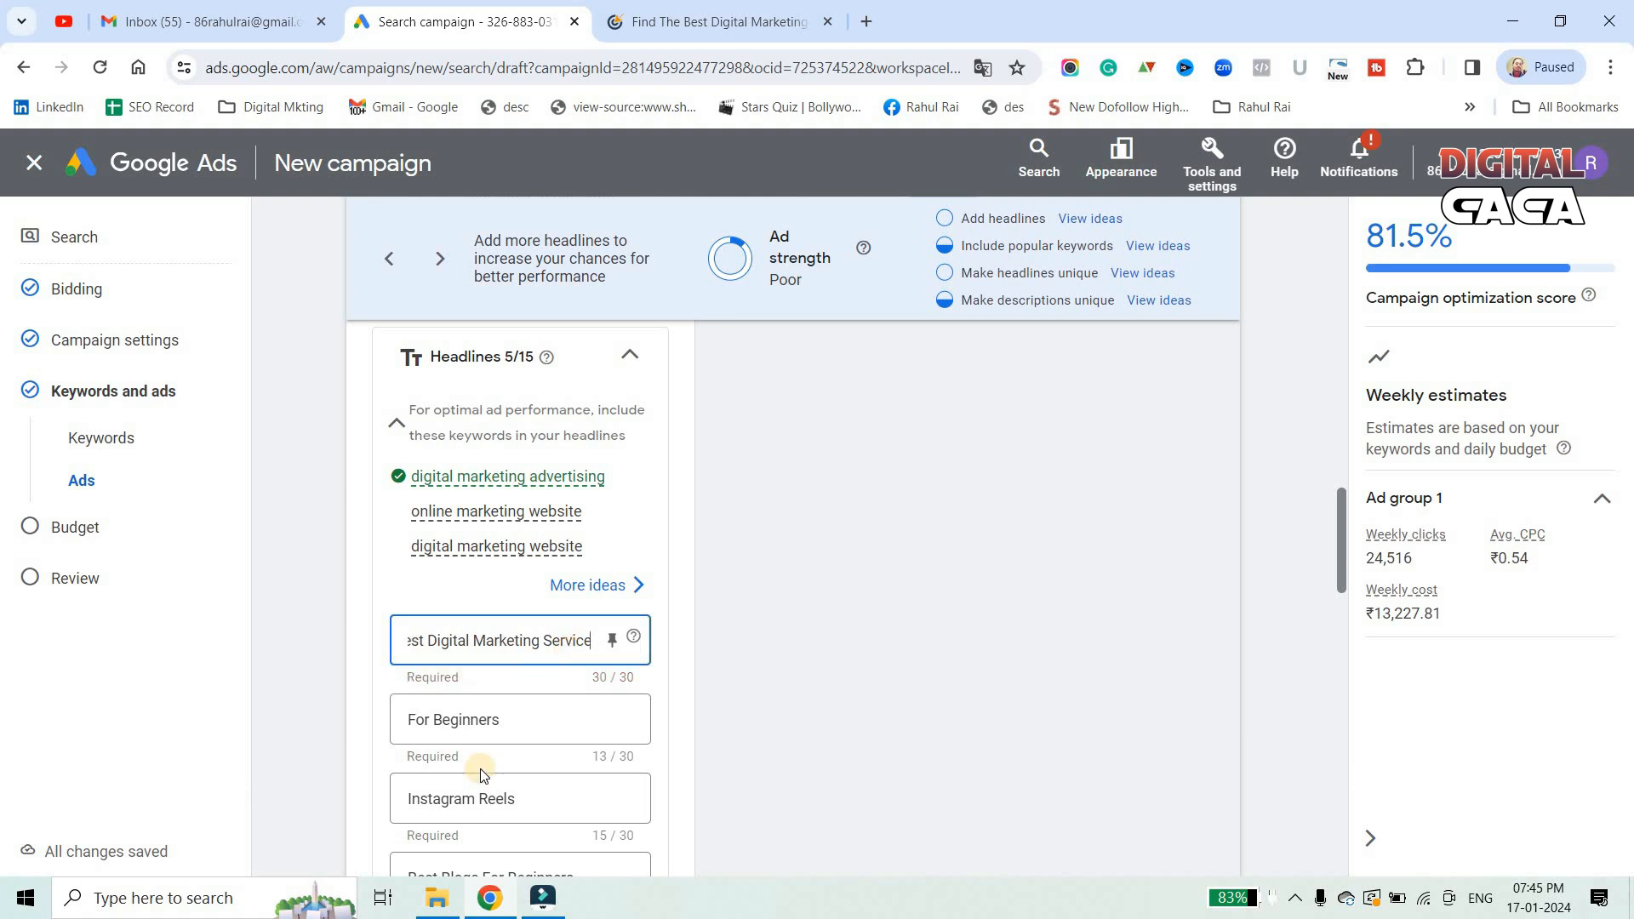
Replace the second headline, "For Beginners", with "Get best Offer"
click(479, 721)
key(ctrl+a)
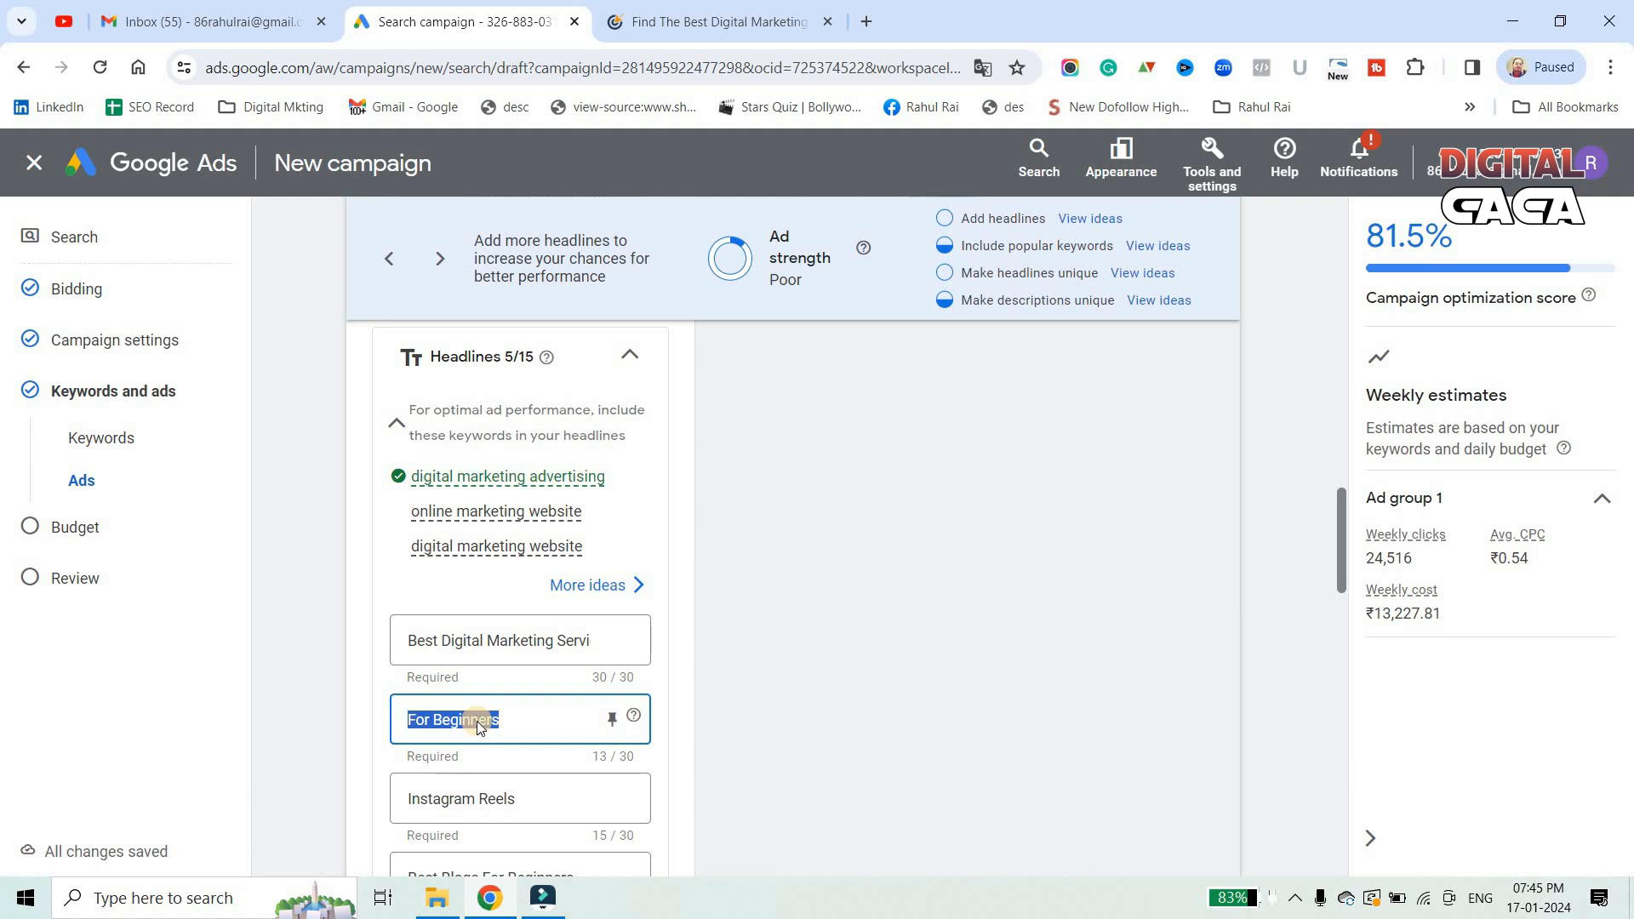
text(Get best)
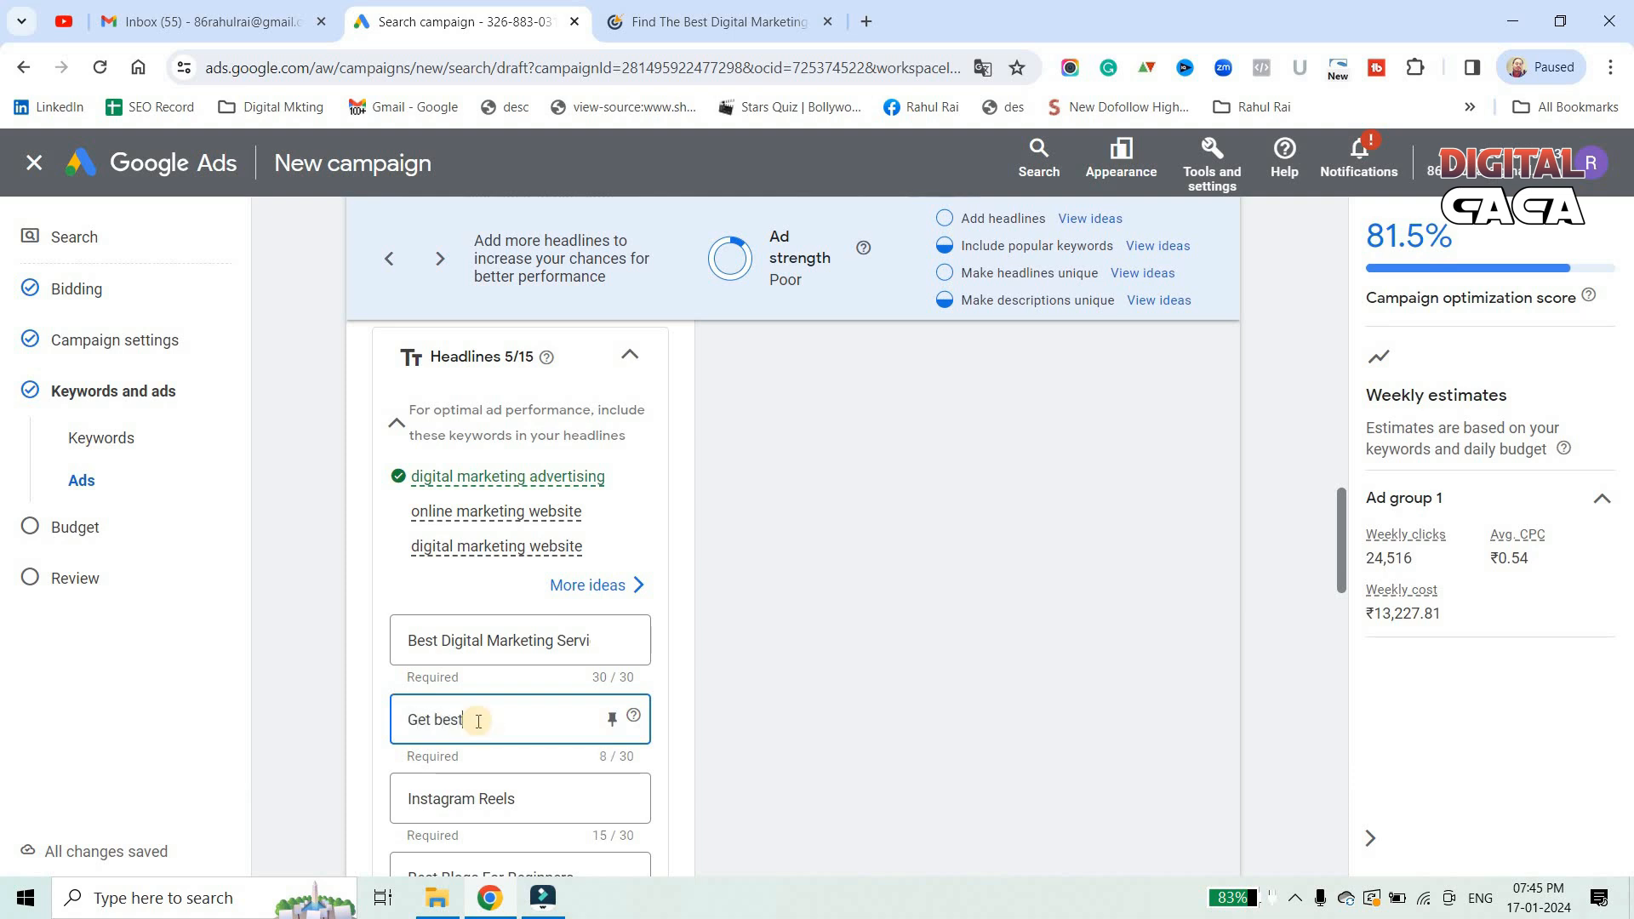
text( Offer)
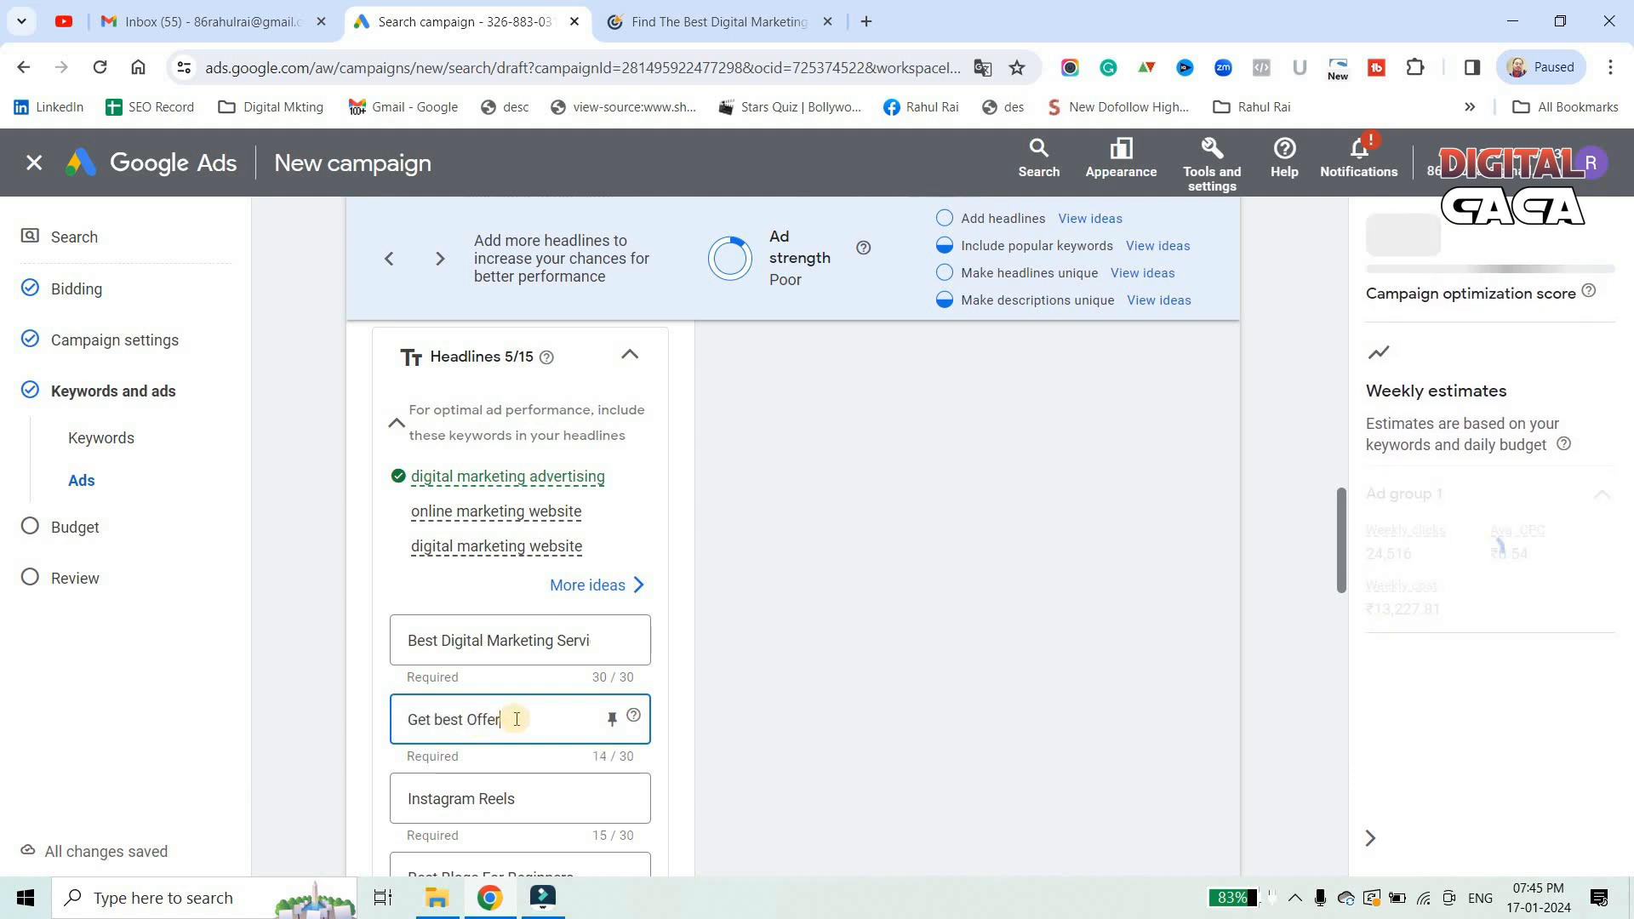
Replace the third headline, "Instagram Reels", with "Online Marketing Solutions"
scroll(498, 749, down, 1)
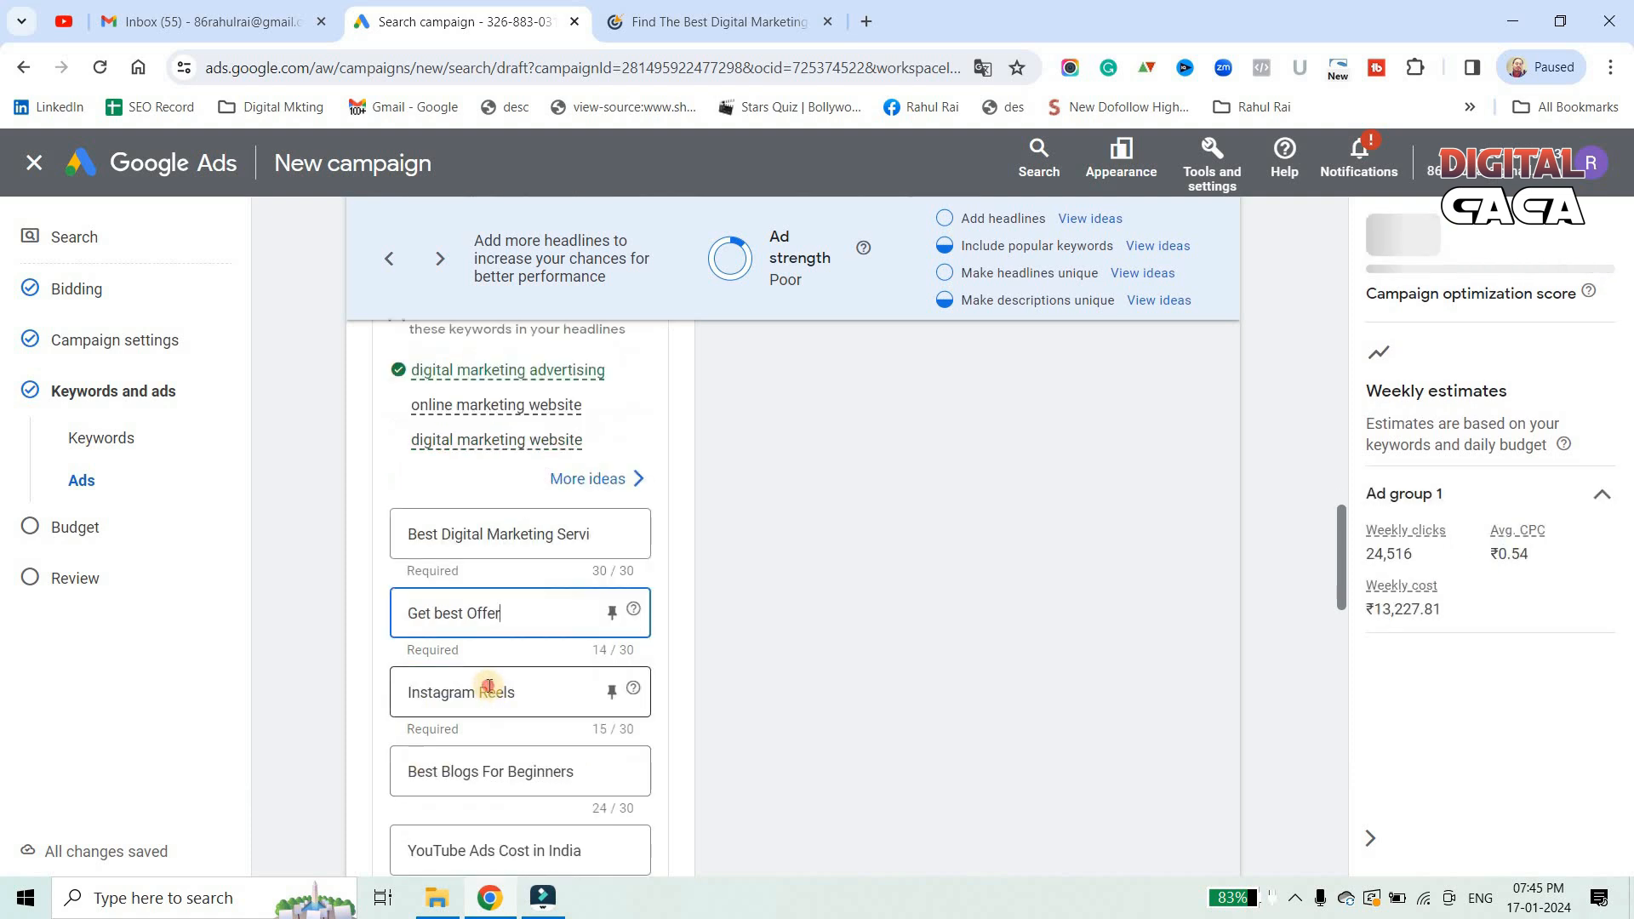
triple_click(490, 686)
text(Onl)
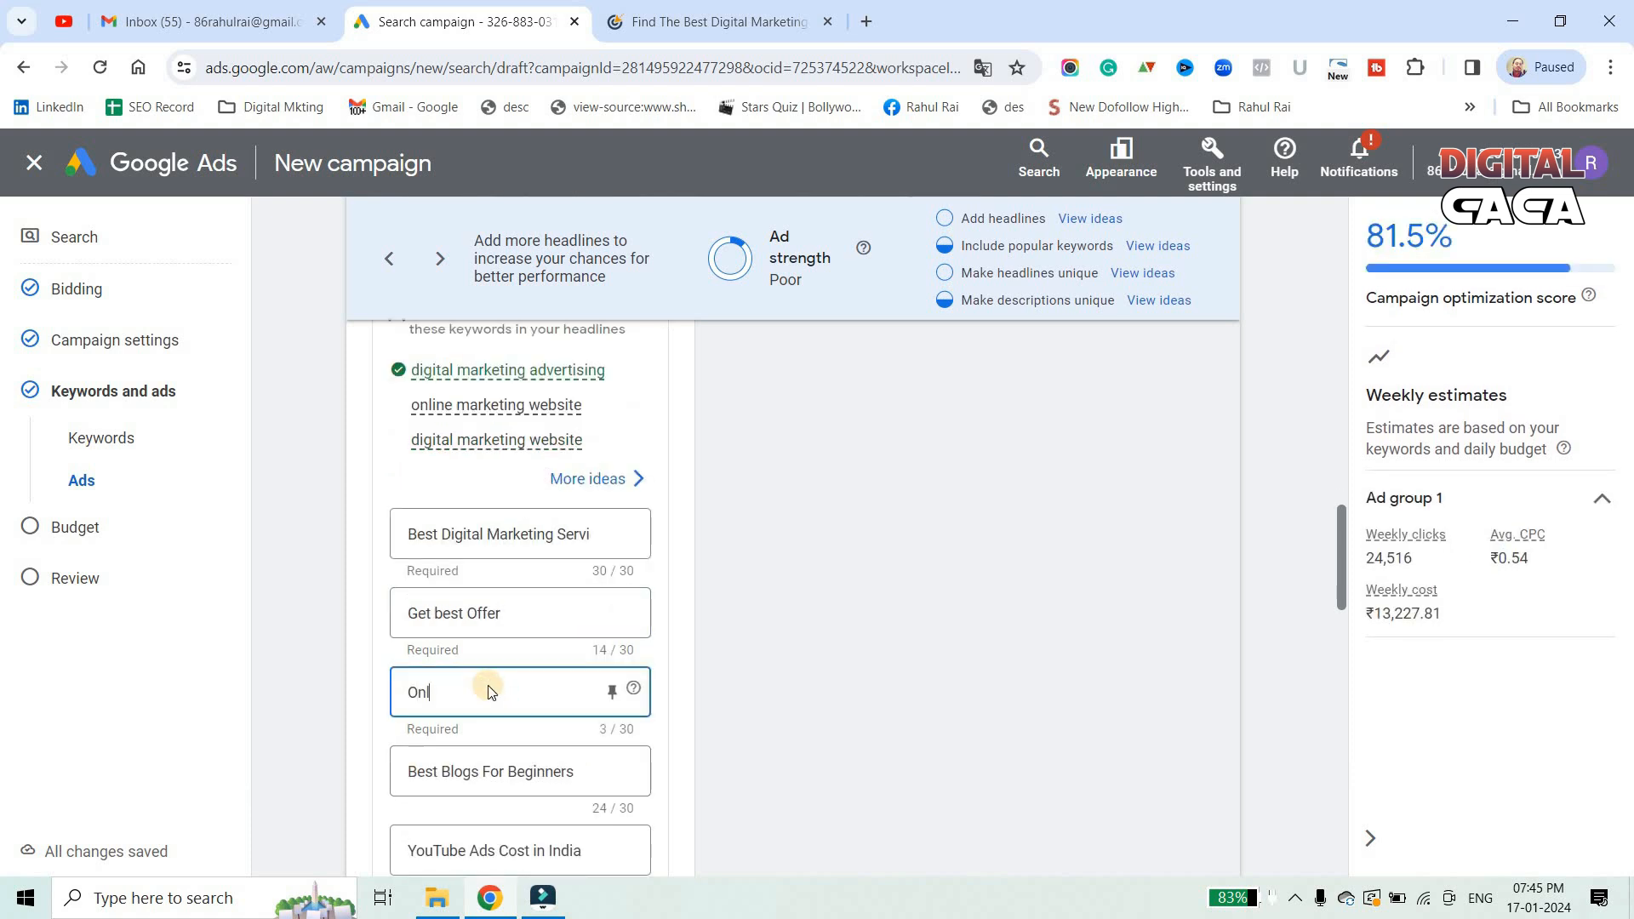
text(ine Marketing Solutions)
Clear the fifth headline, "YouTube Ads Cost in India"
scroll(519, 677, down, 1)
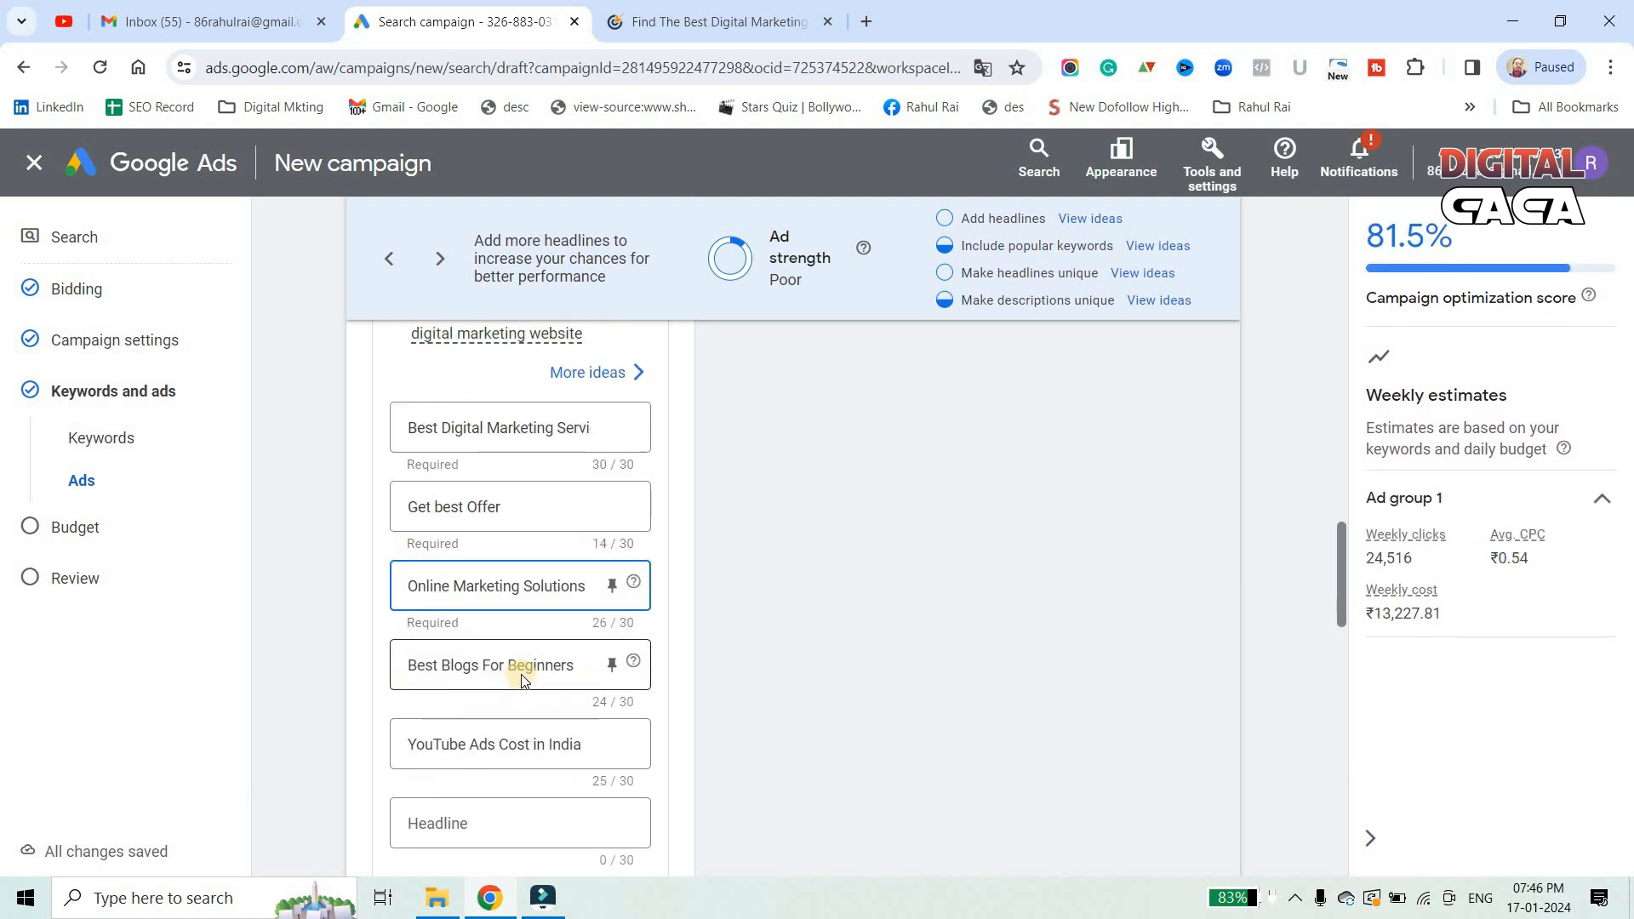
scroll(515, 696, down, 1)
triple_click(505, 639)
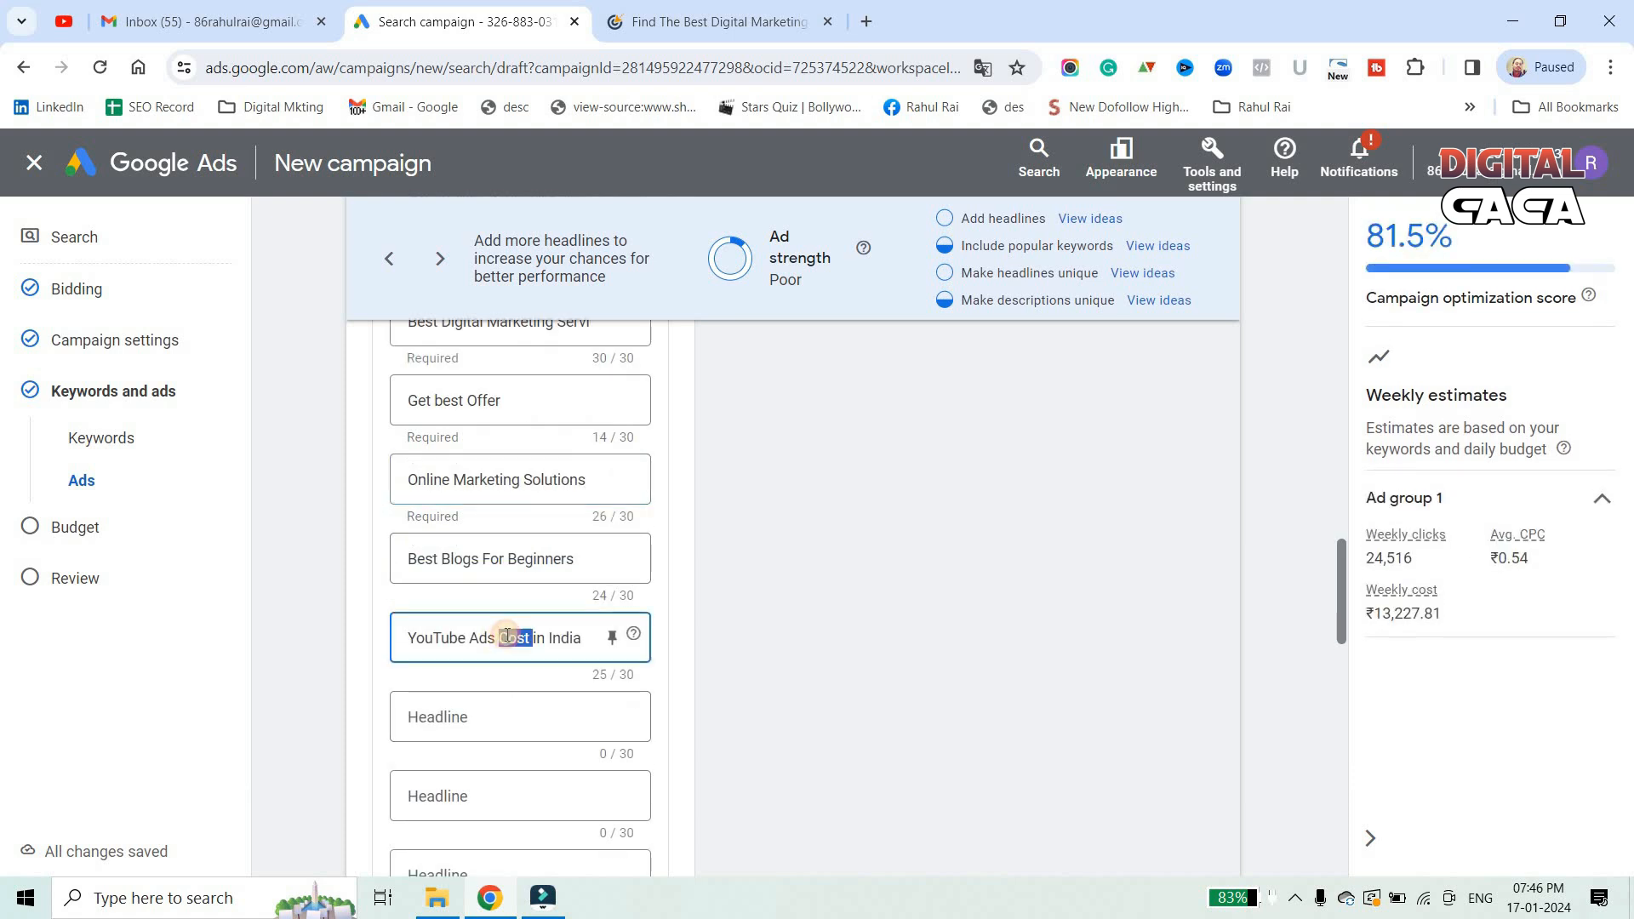
key(BackSpace)
Review the headline fields and the keywords recommended for inclusion in the headlines
scroll(521, 478, down, 2)
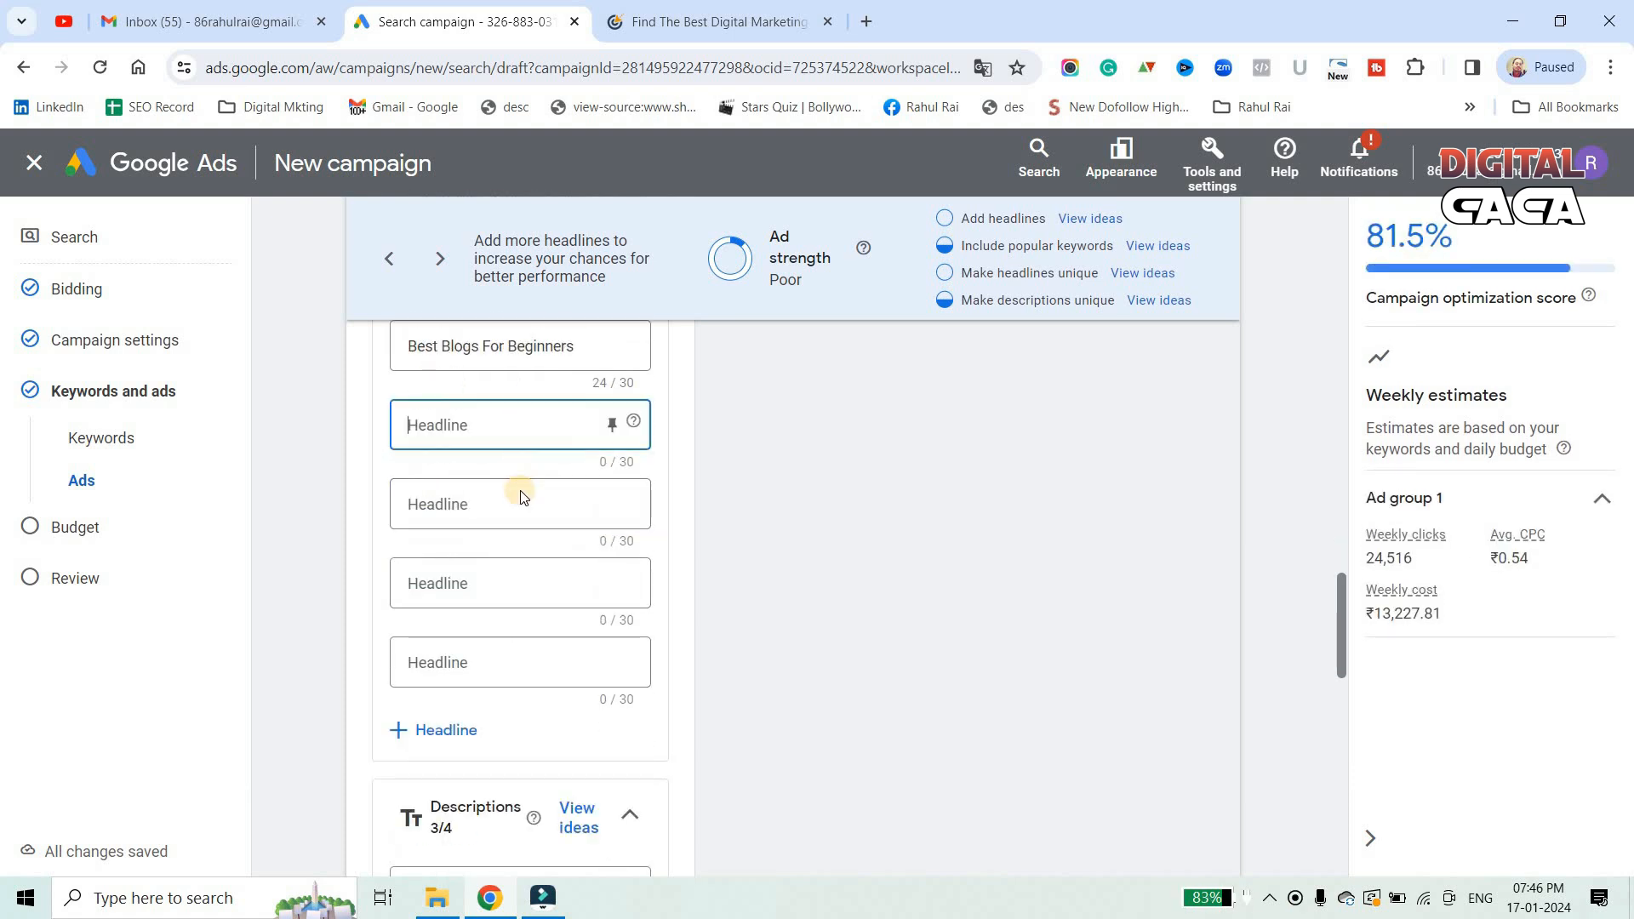
scroll(521, 492, down, 1)
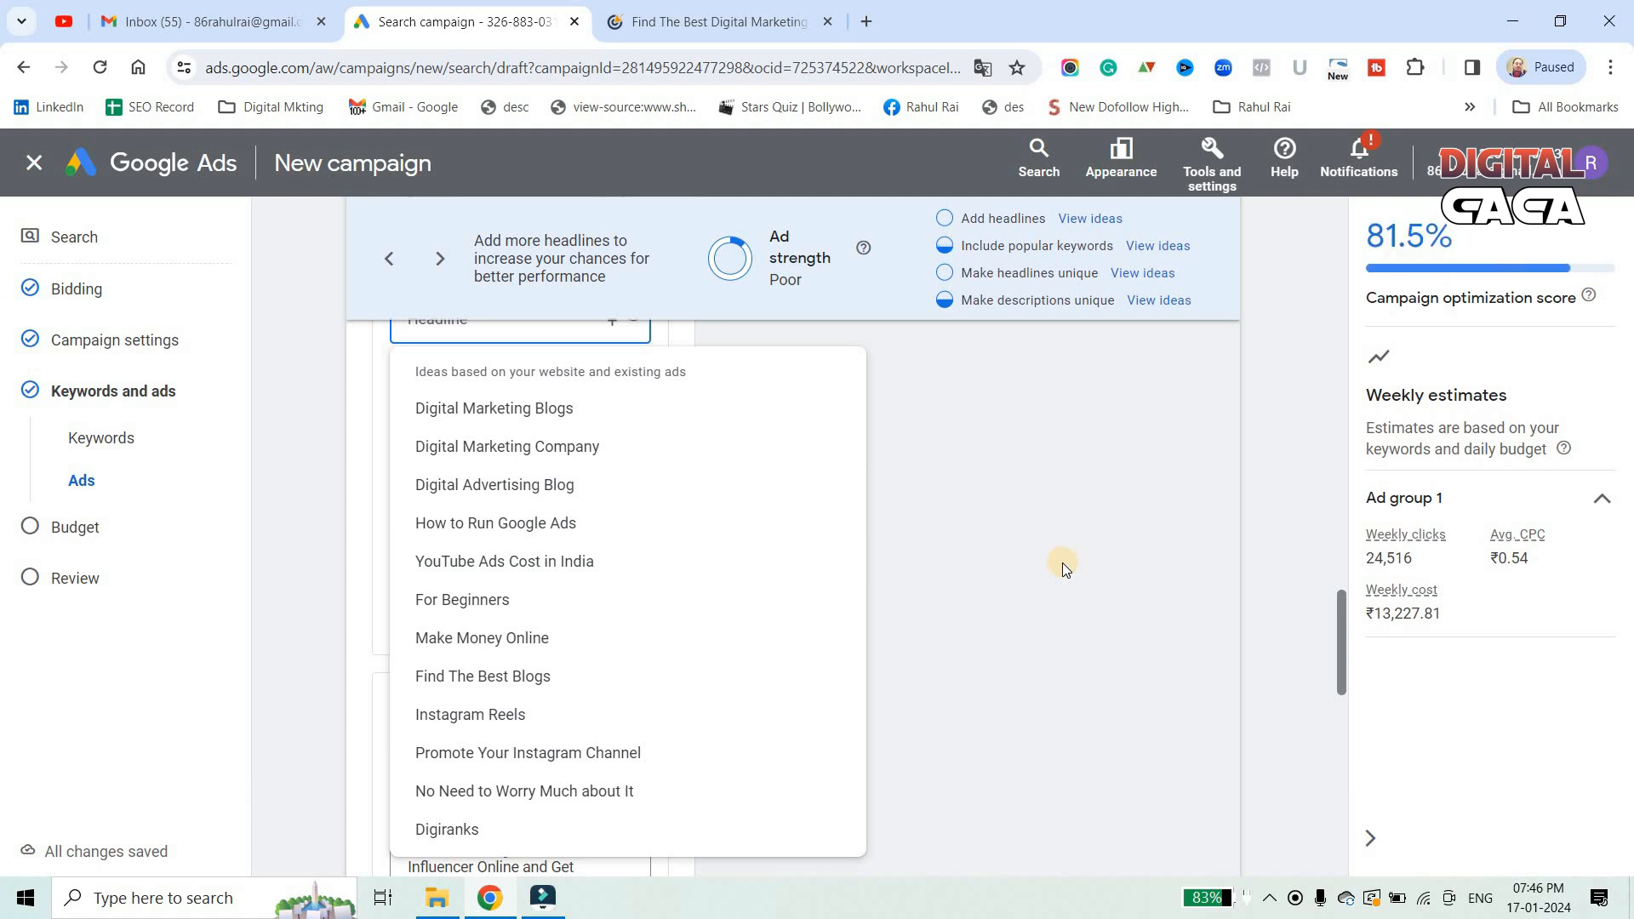
scroll(503, 539, up, 5)
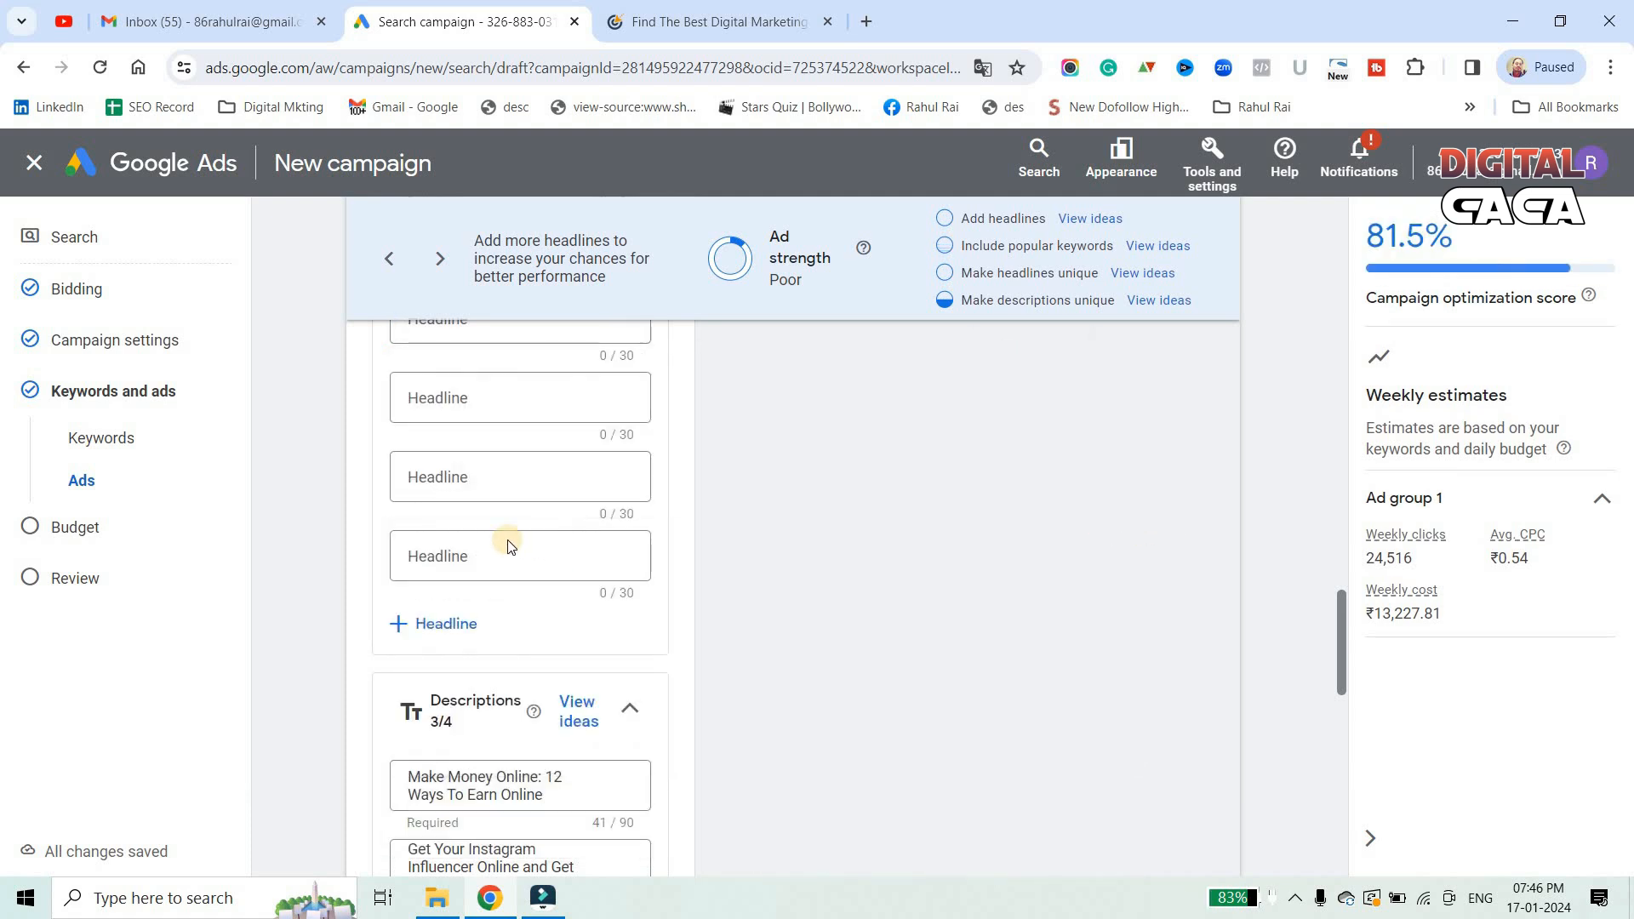
scroll(460, 619, down, 1)
scroll(510, 647, up, 2)
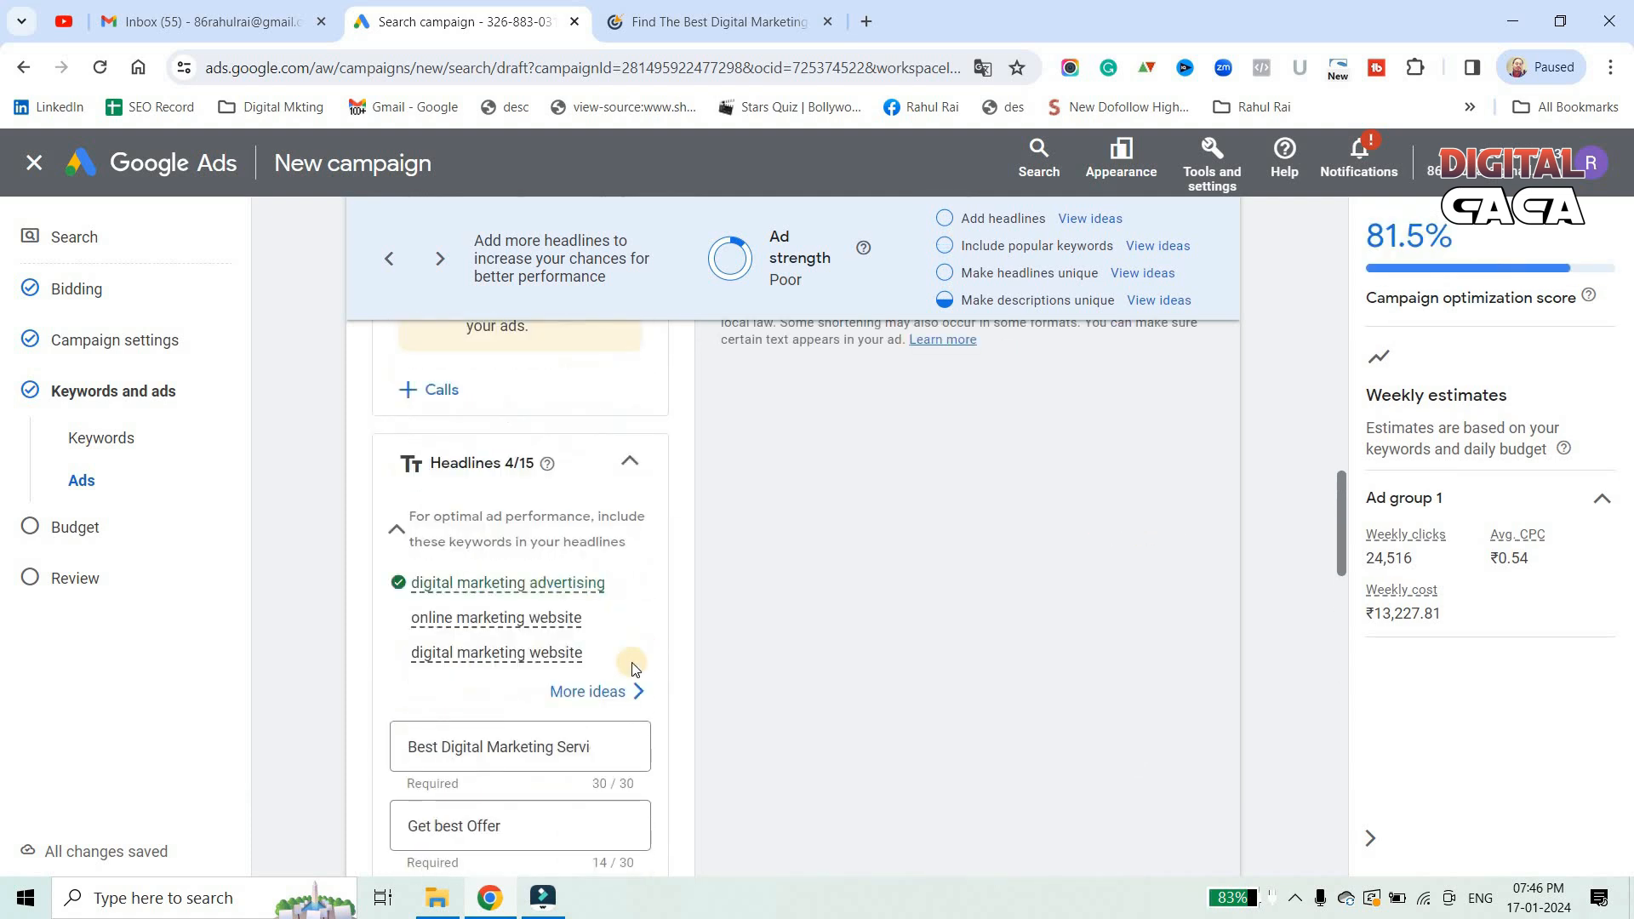
mouse_move(549, 673)
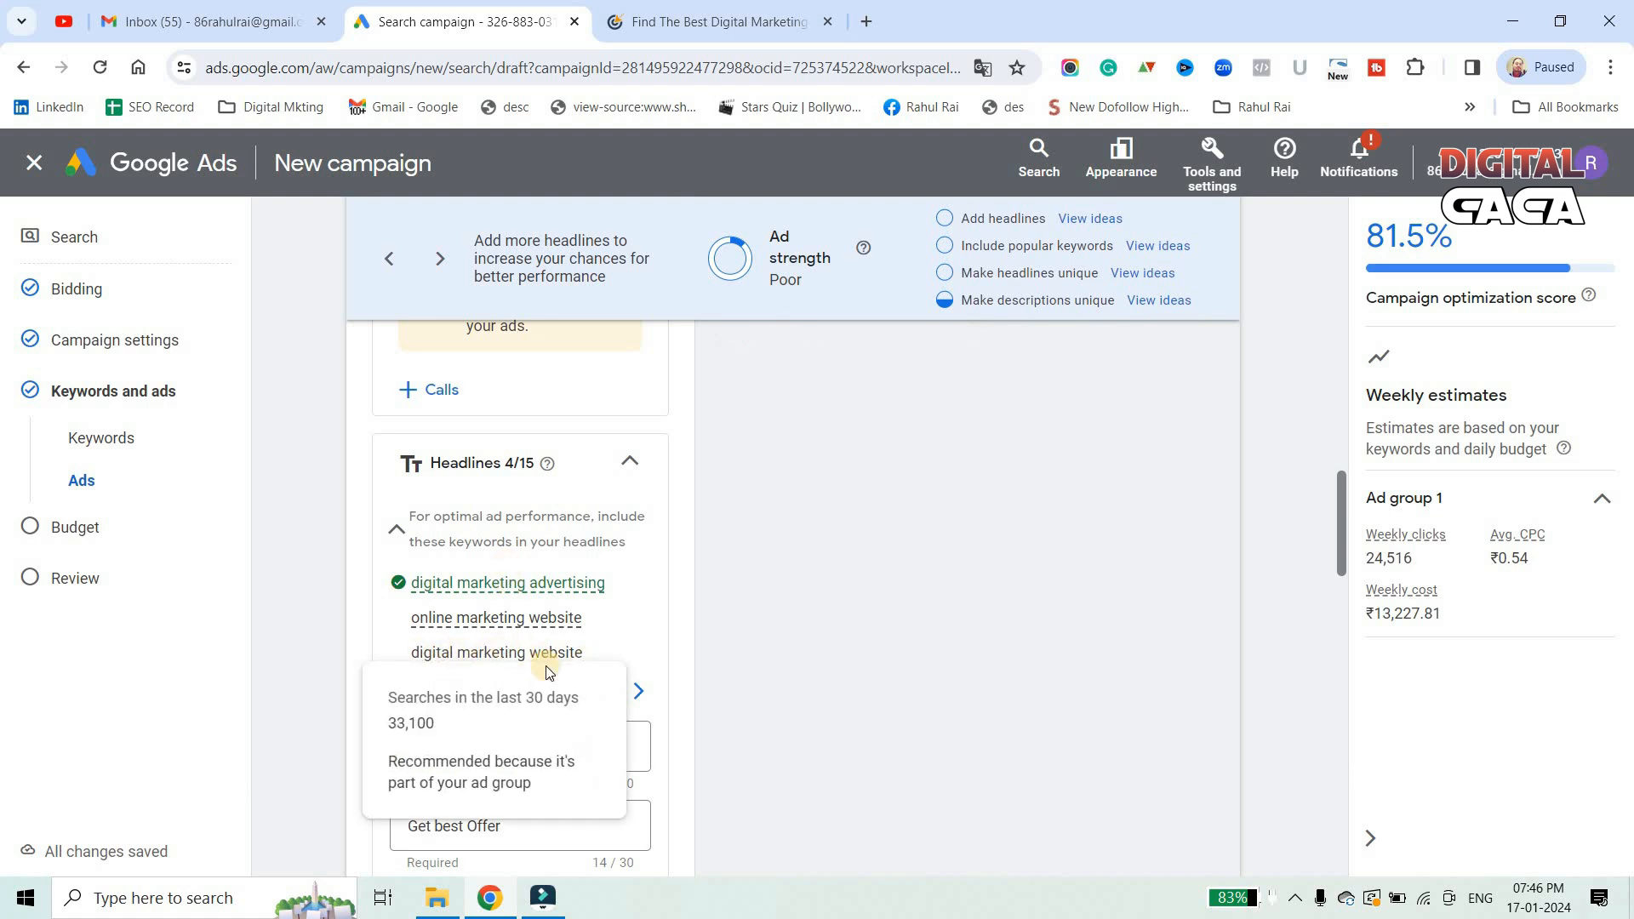
Replace the first description, "Make Money Online: 12 Ways To Earn Online", with "Get best Digital marketing Services"
scroll(522, 640, down, 8)
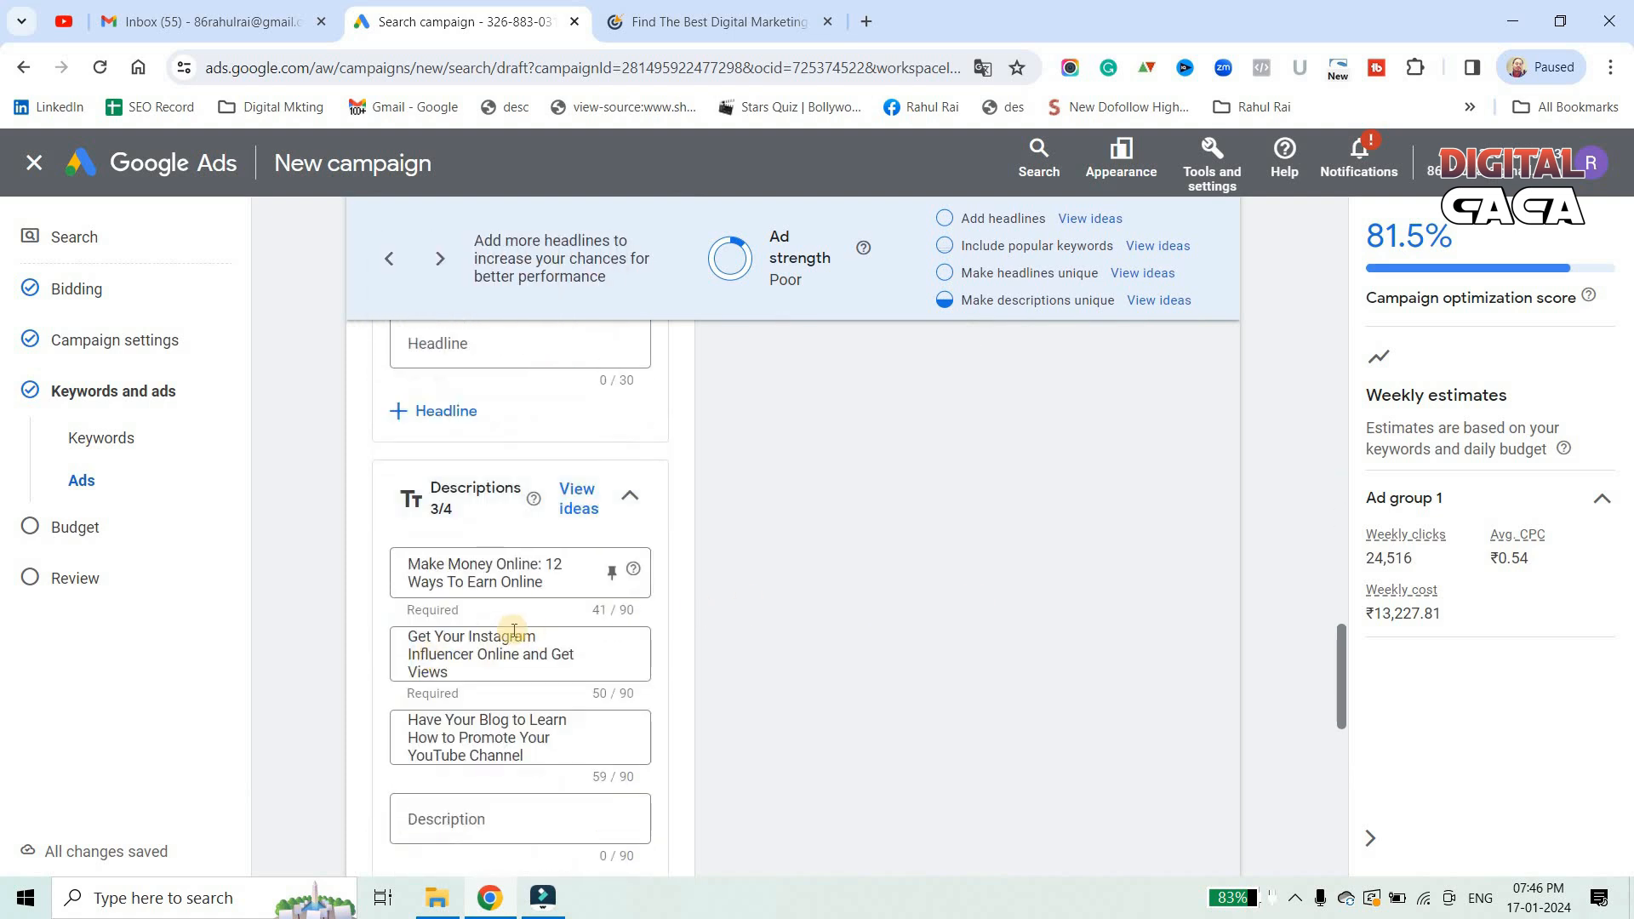
triple_click(490, 575)
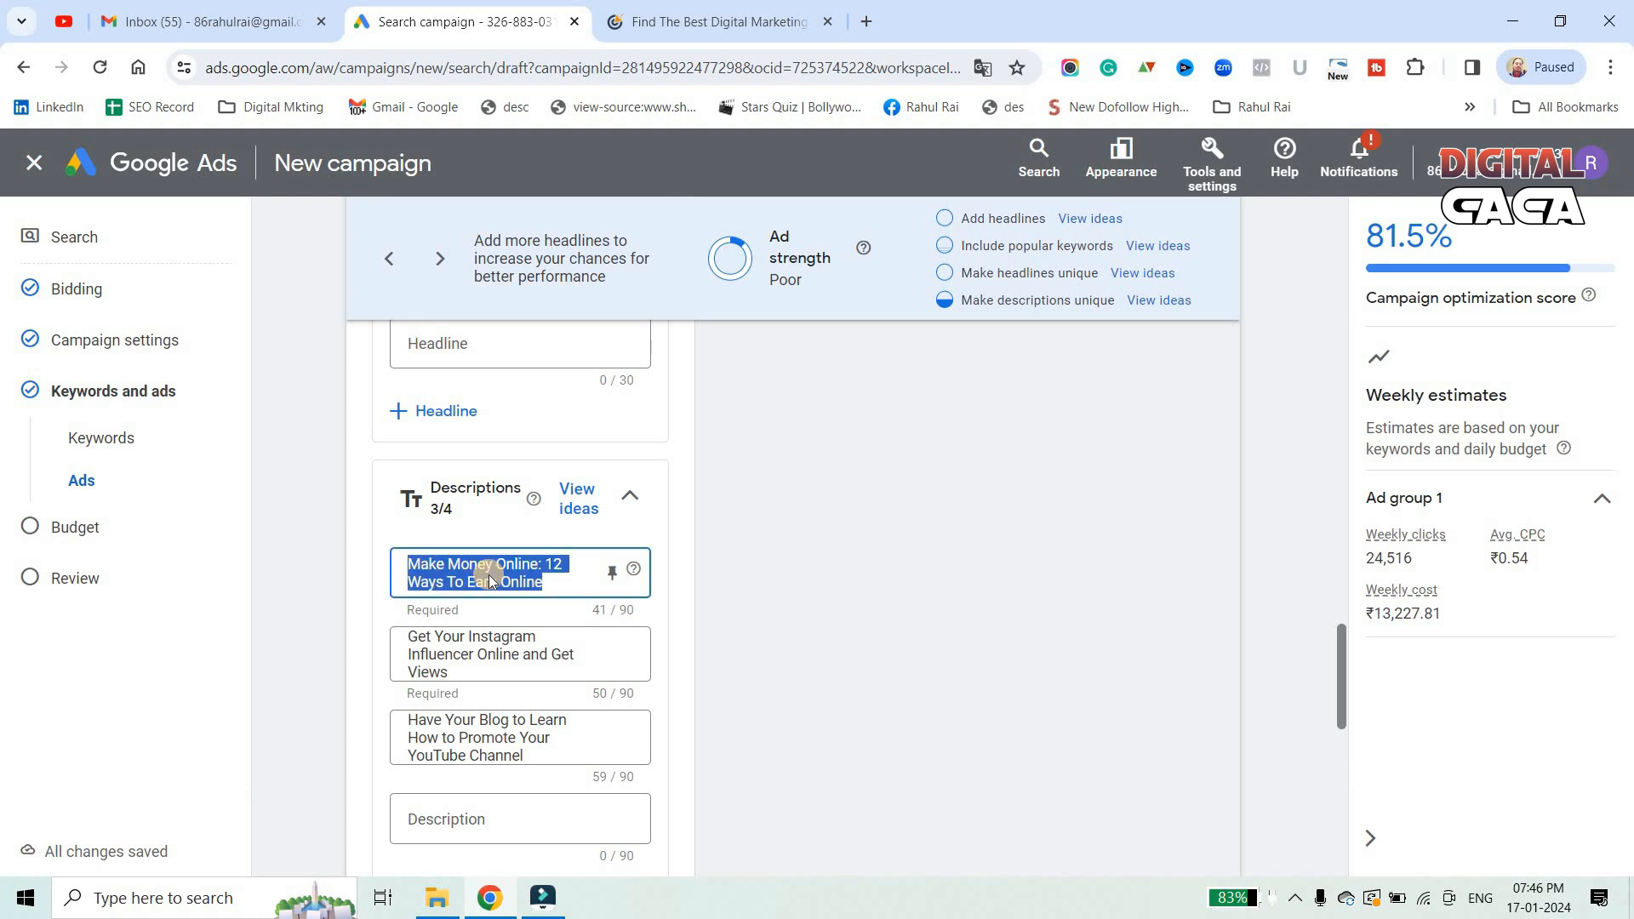
text(Get)
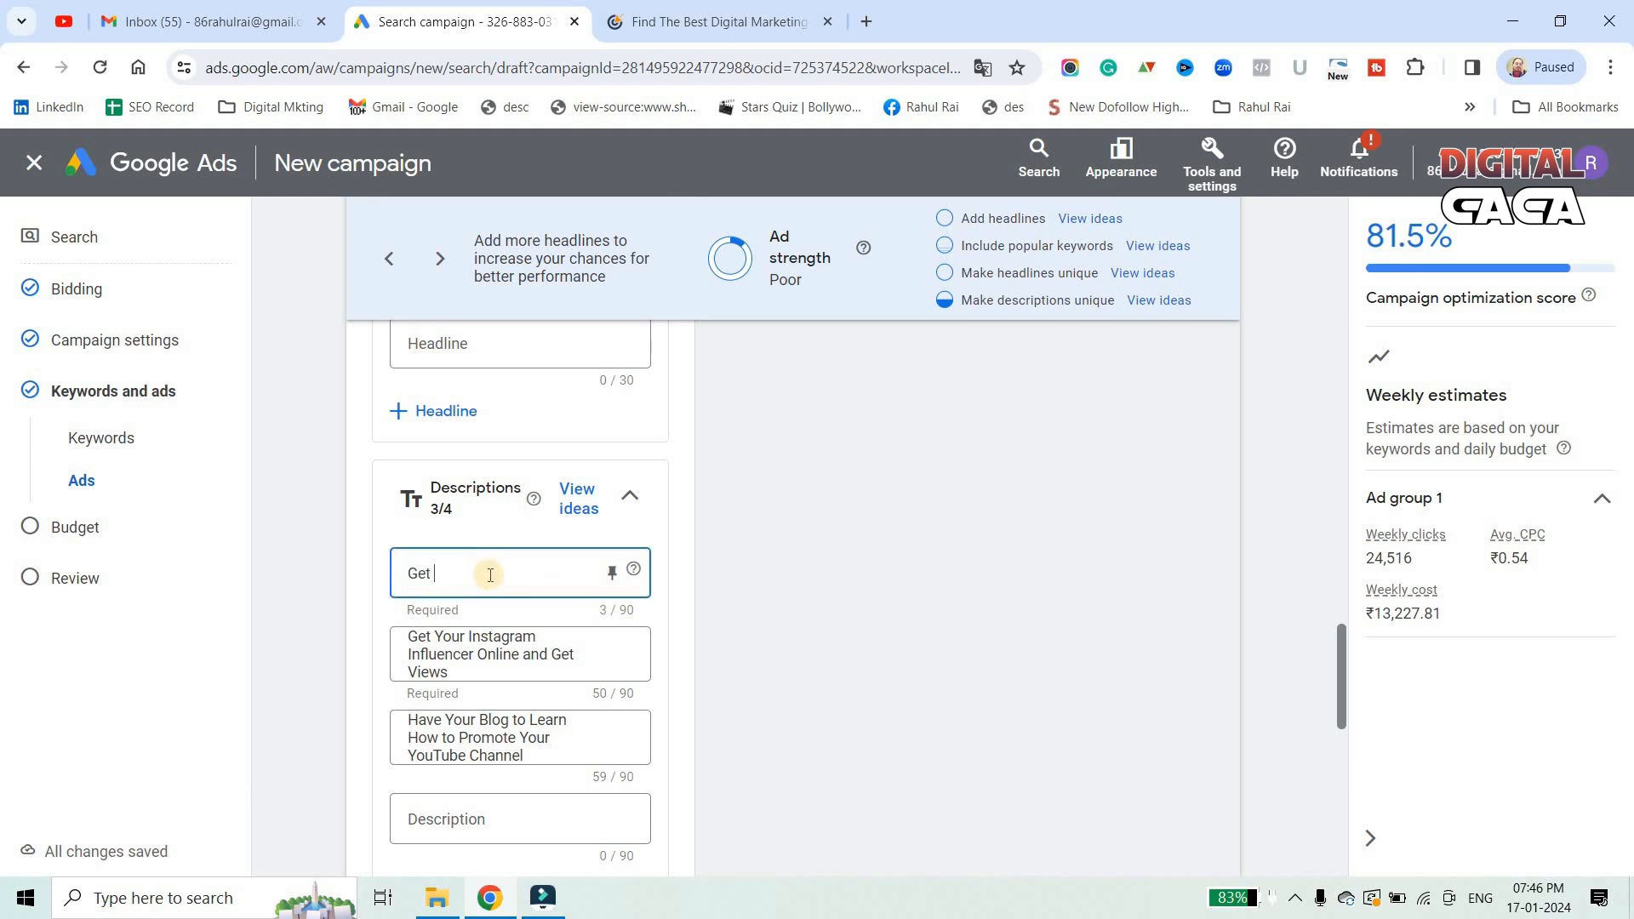
text( best Di)
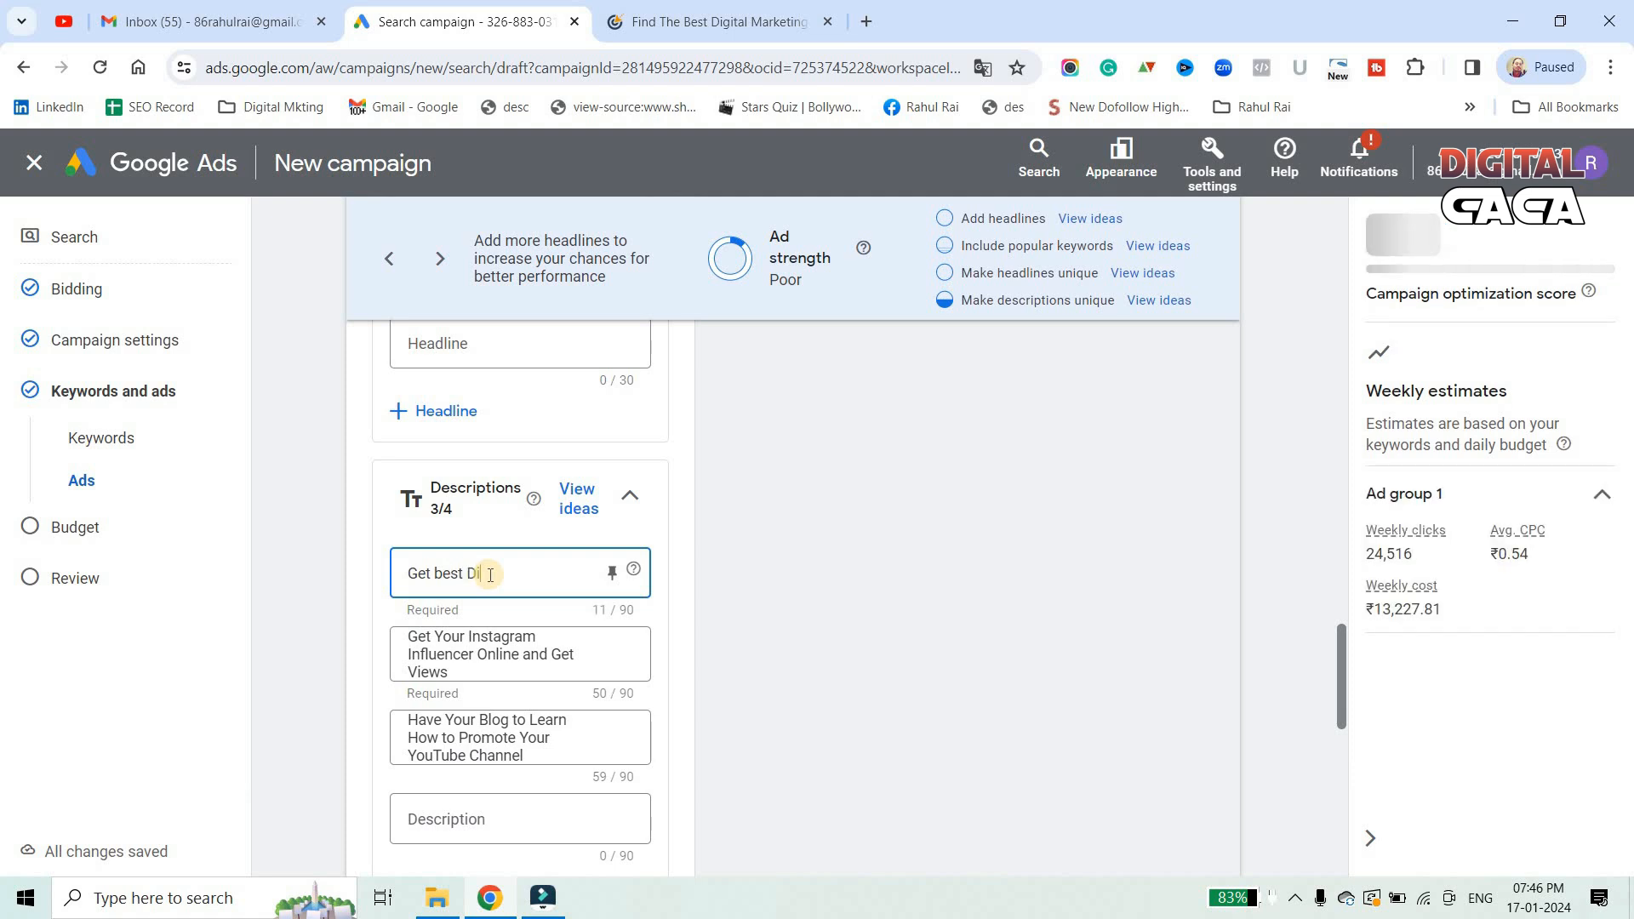
text(gital marketi)
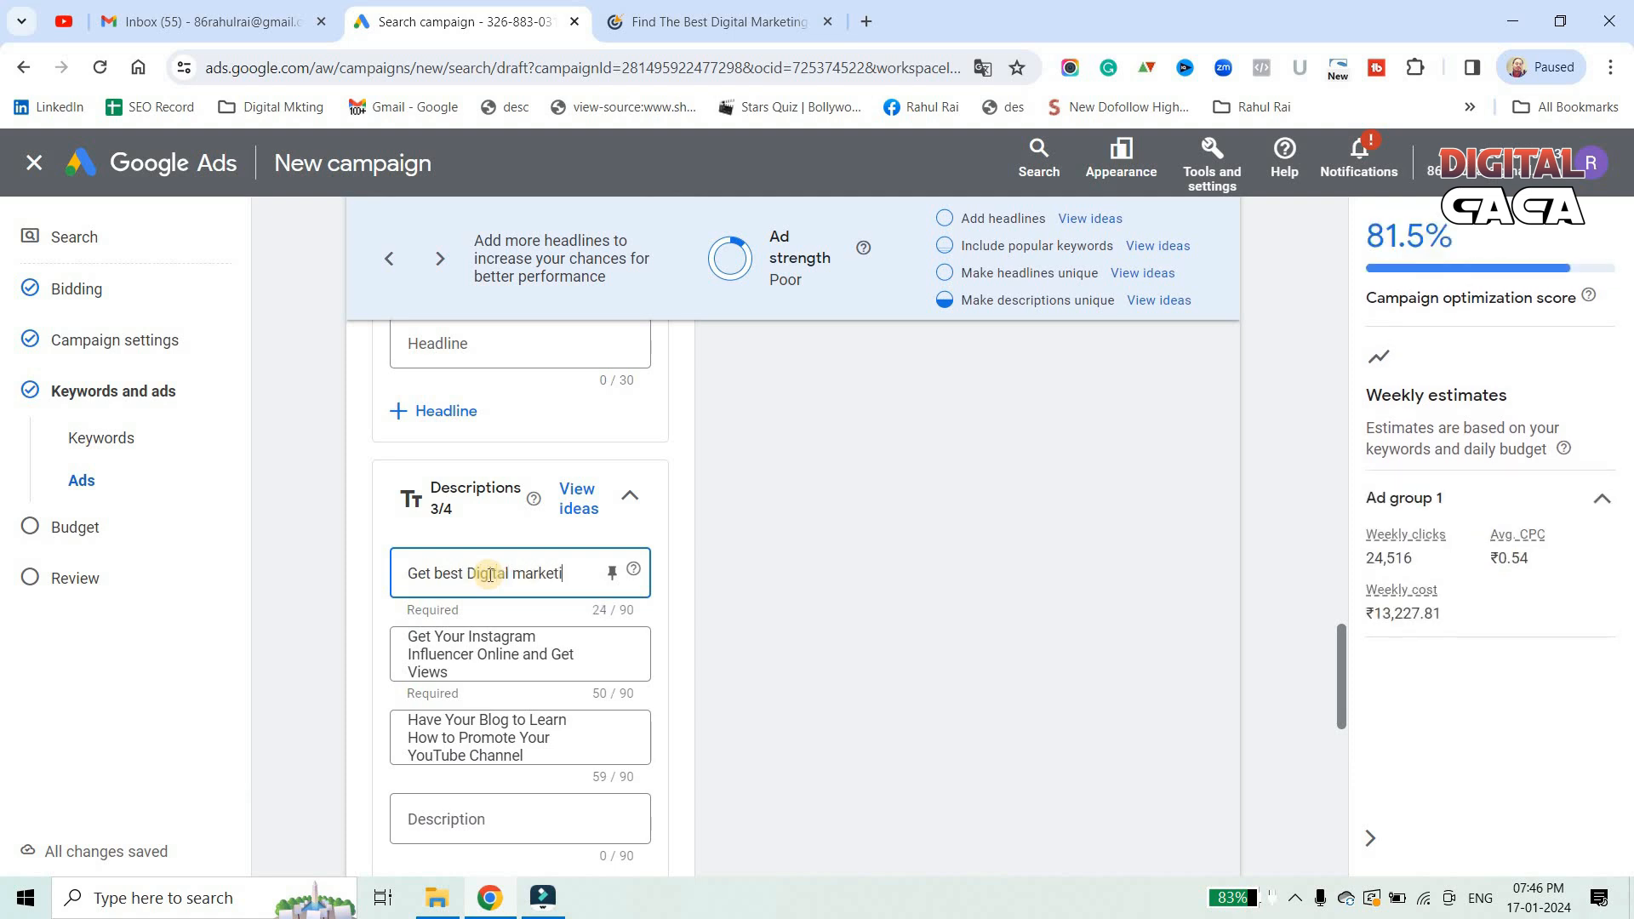
text(ng Servi)
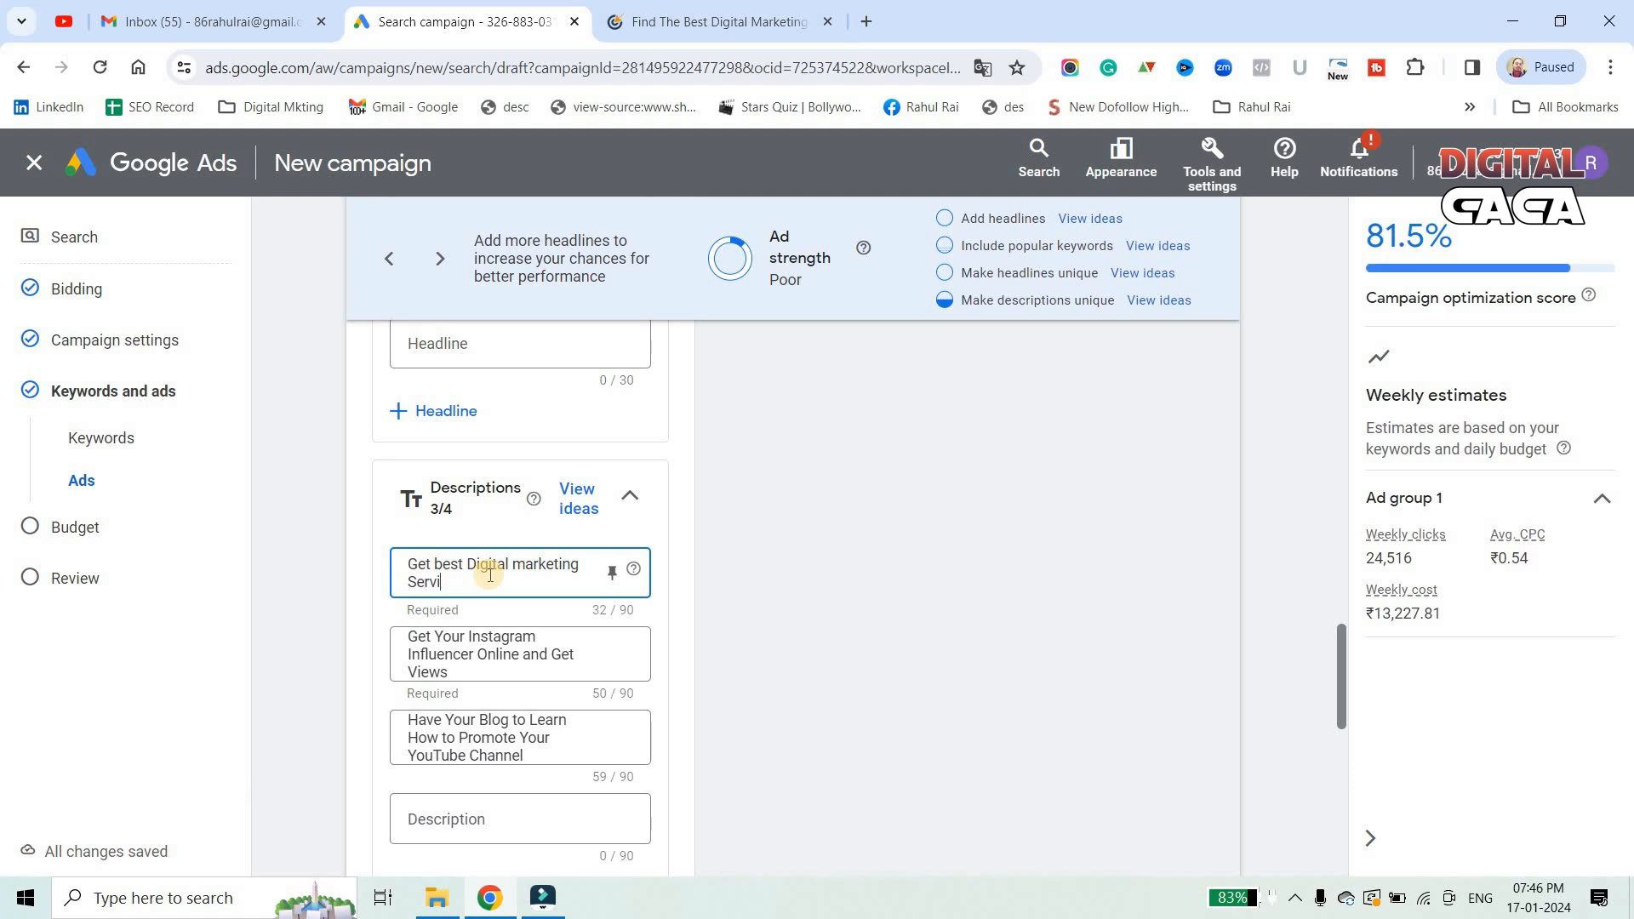
text(ces)
Check the ad preview and replace the second description, about Instagram influencers, with "Digital marketing services"
scroll(855, 619, up, 10)
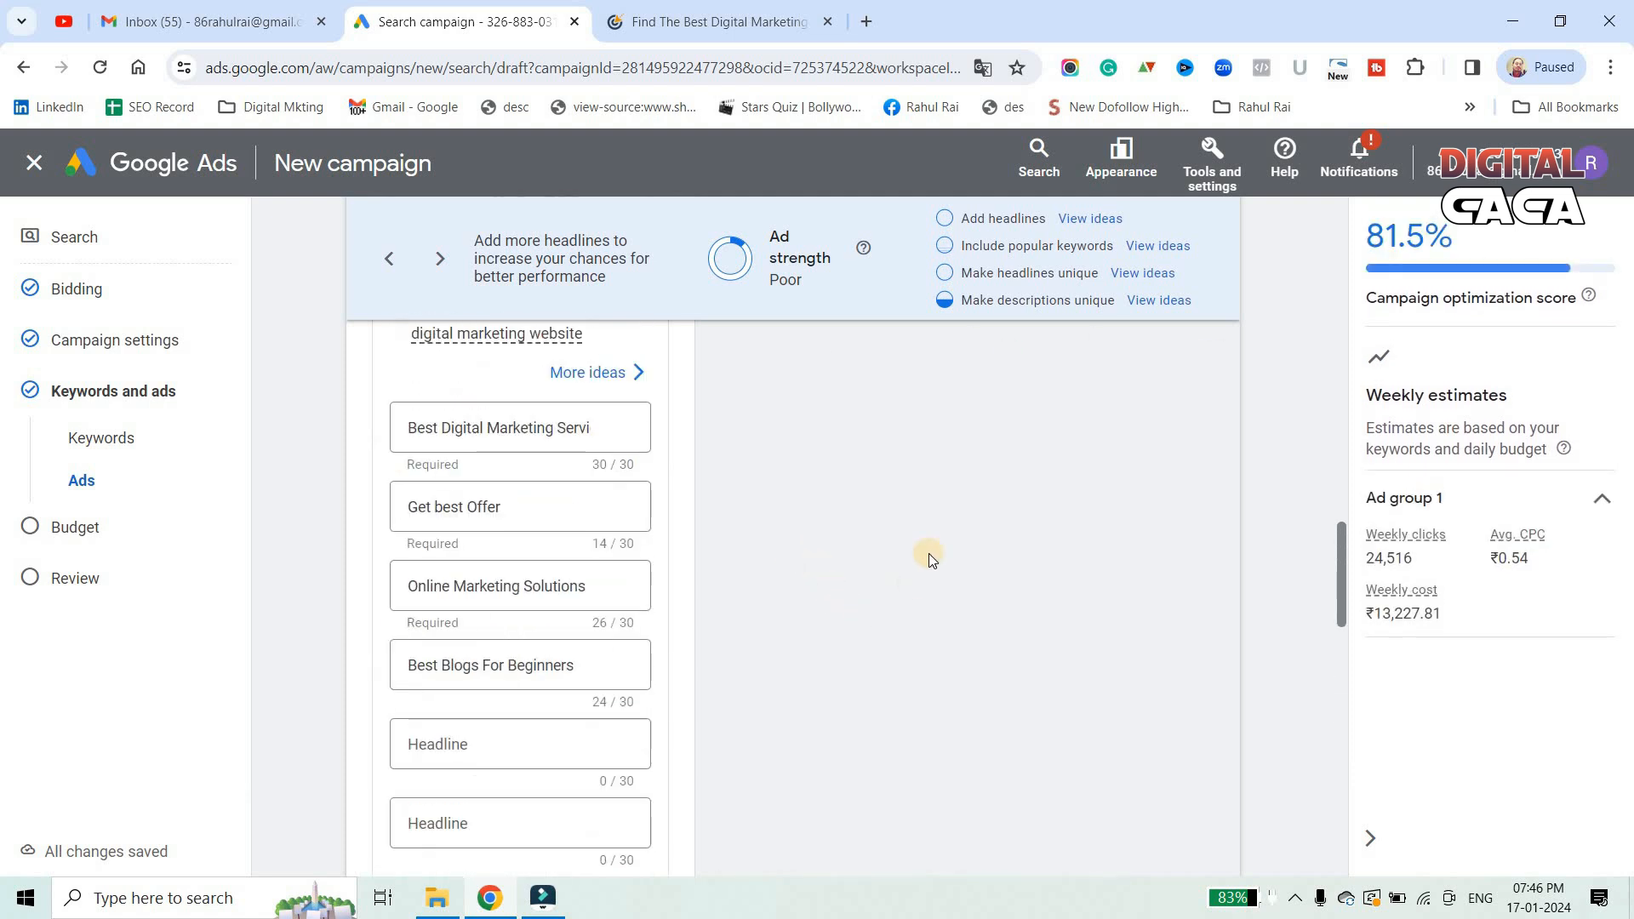
scroll(930, 558, up, 10)
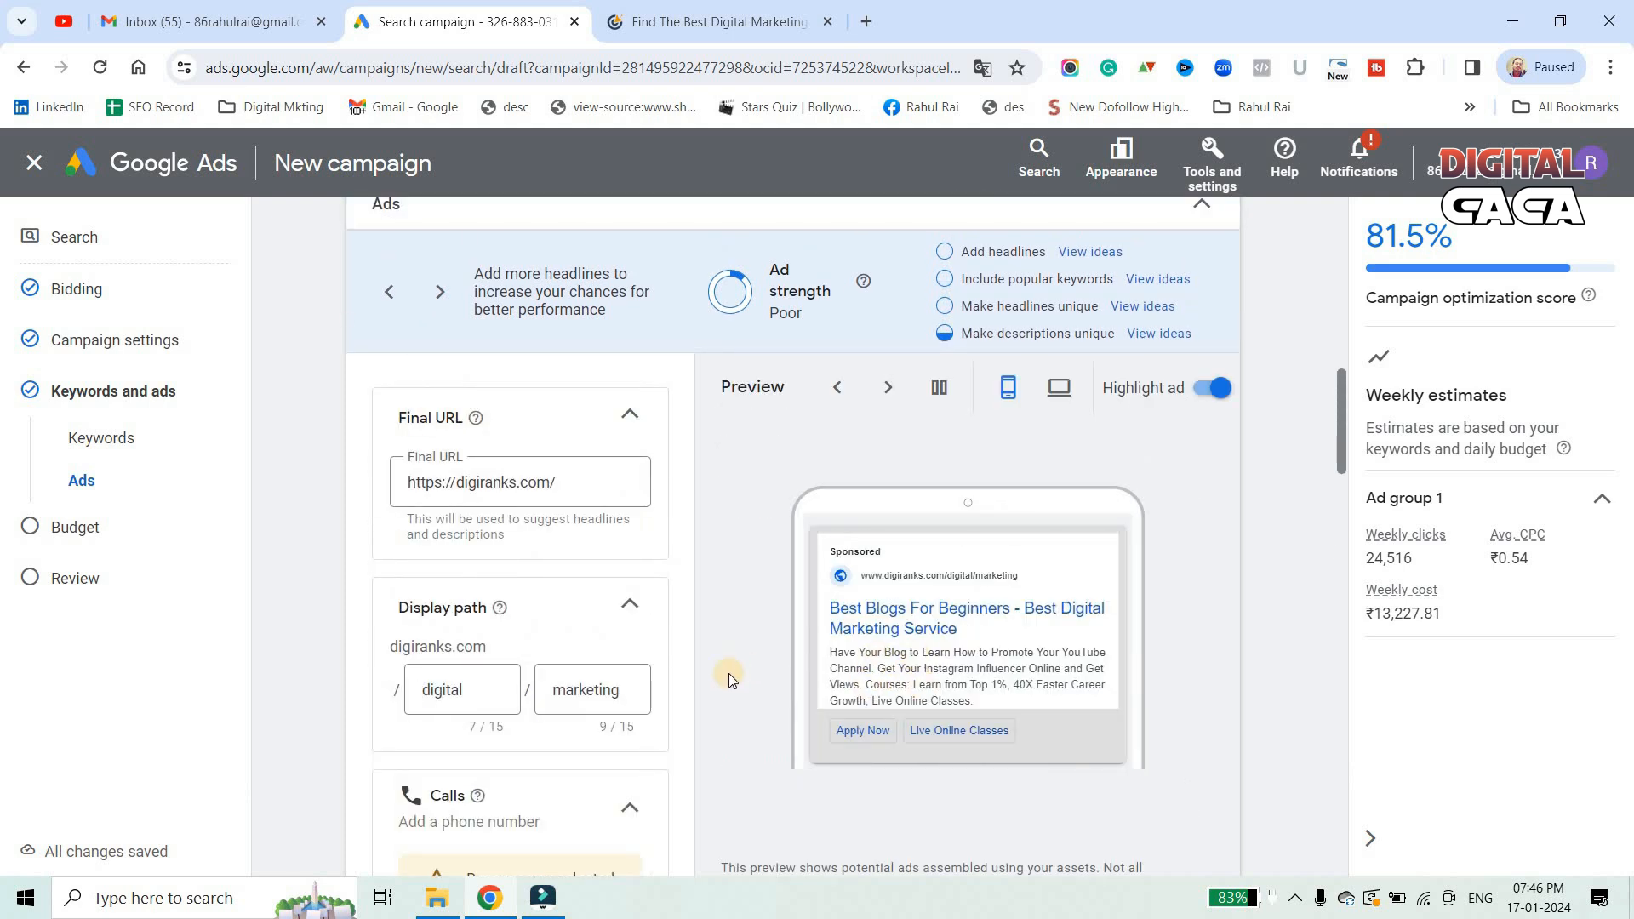
scroll(729, 673, down, 10)
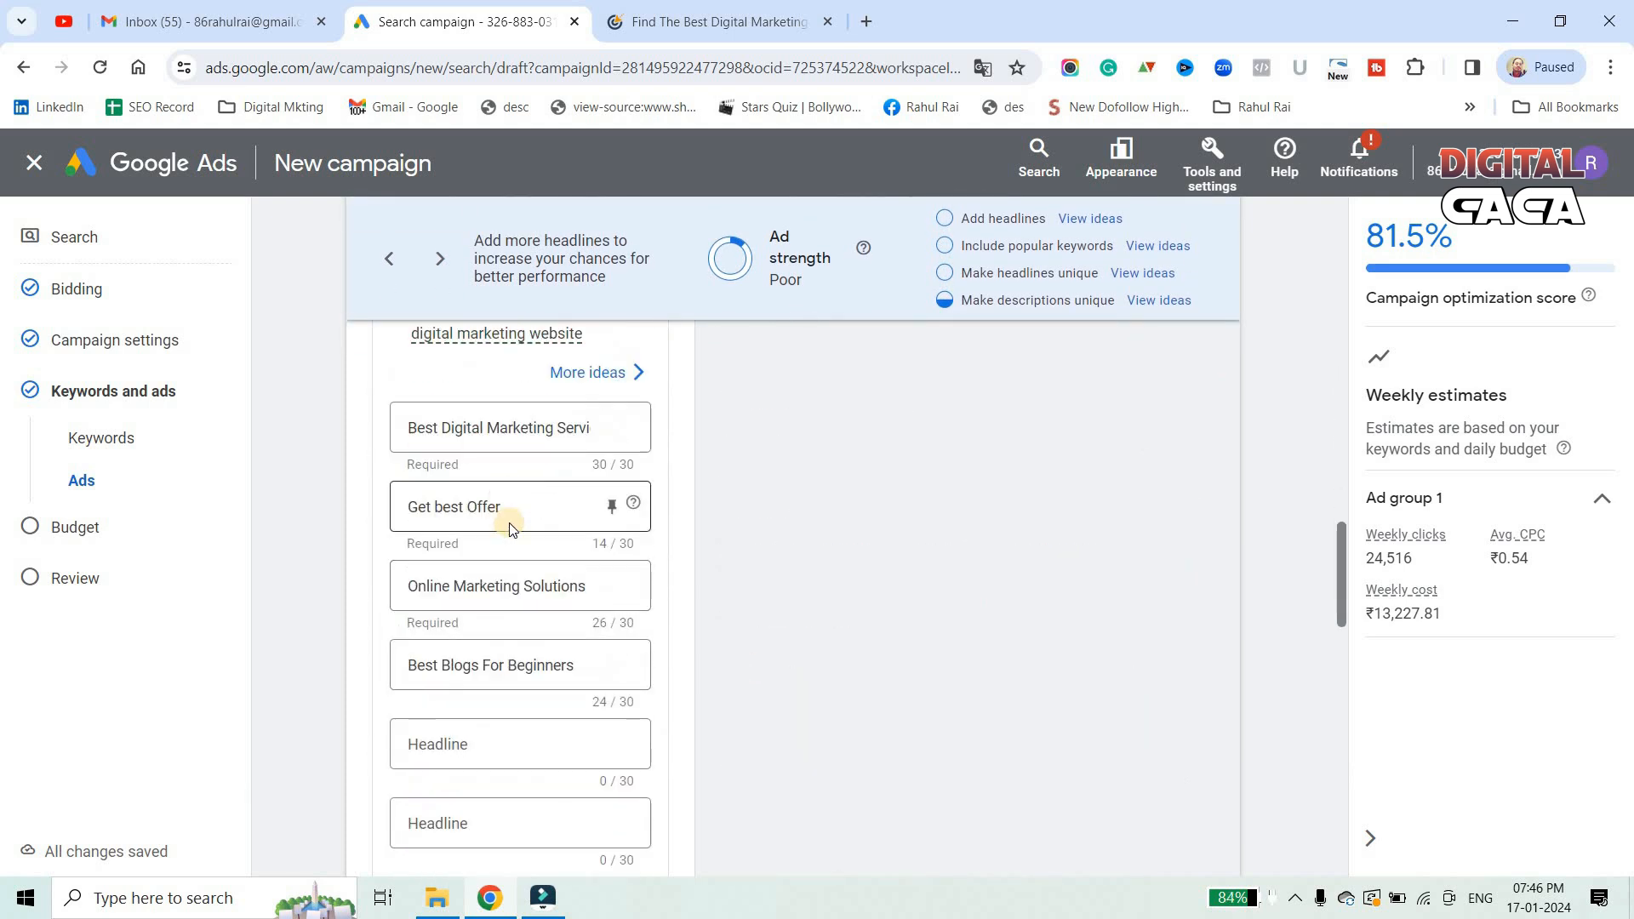
scroll(523, 553, down, 10)
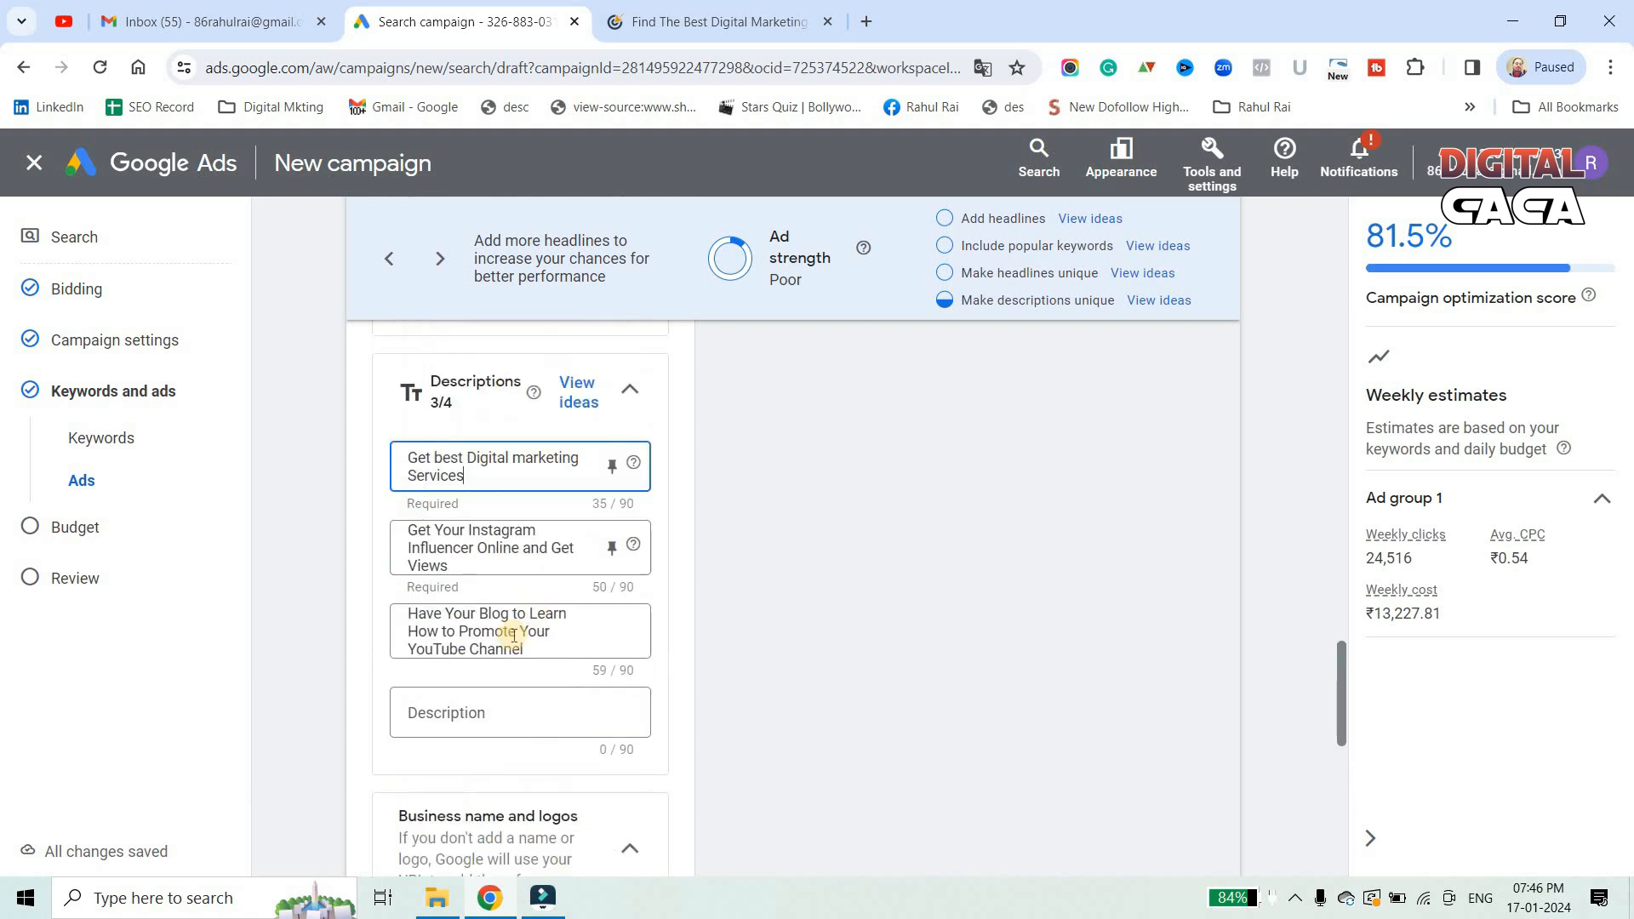
click(495, 551)
triple_click(404, 535)
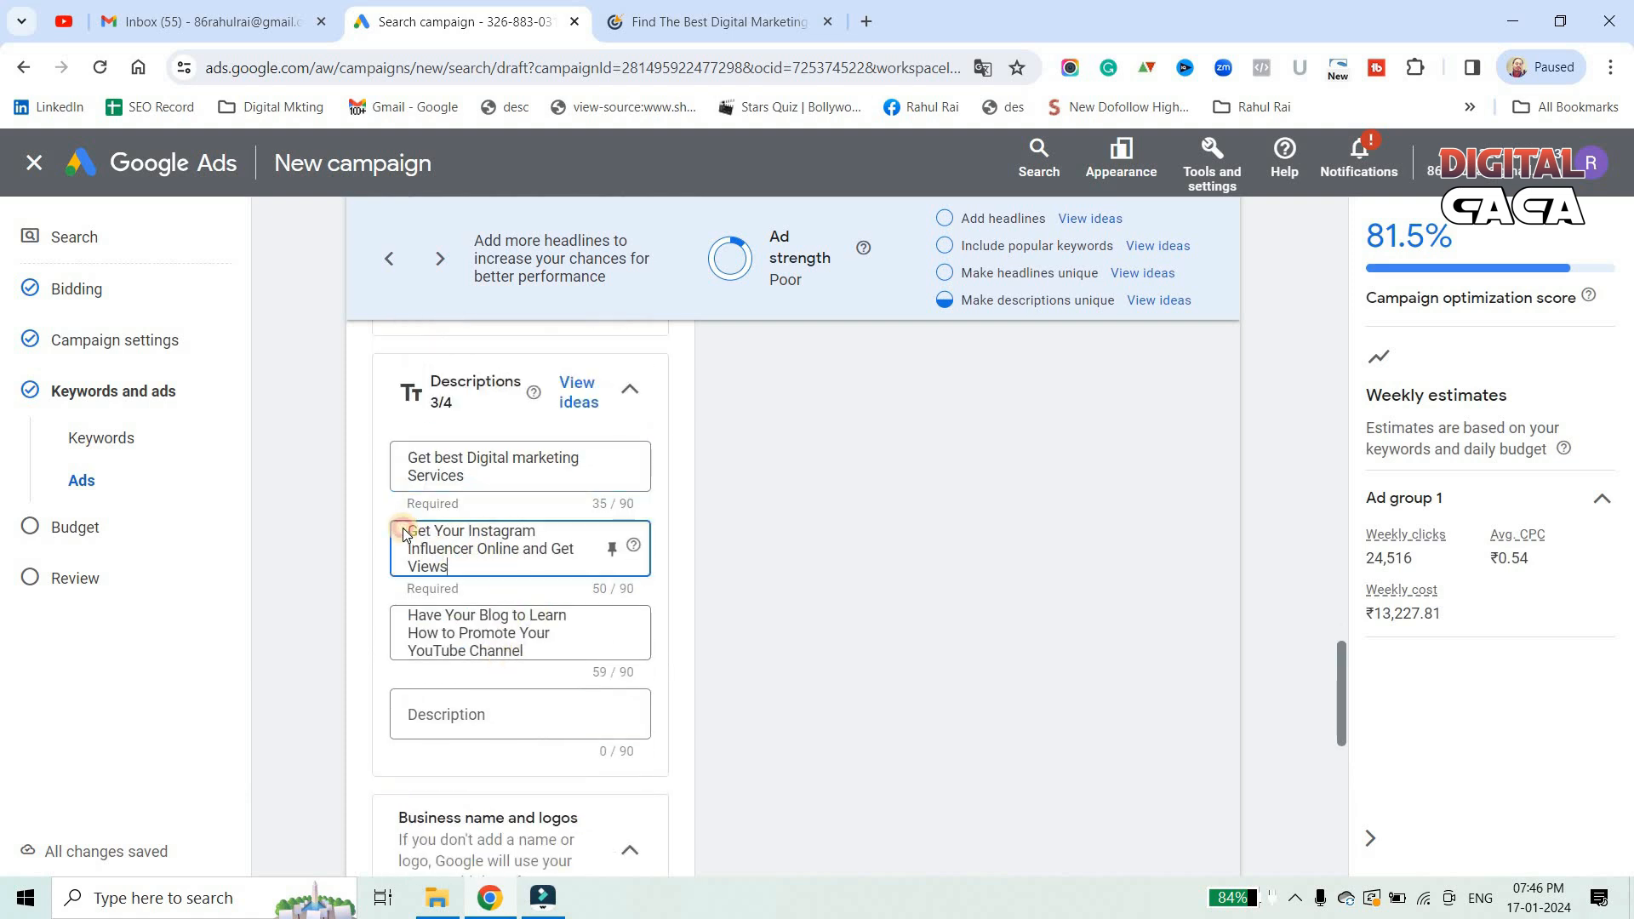
text(D)
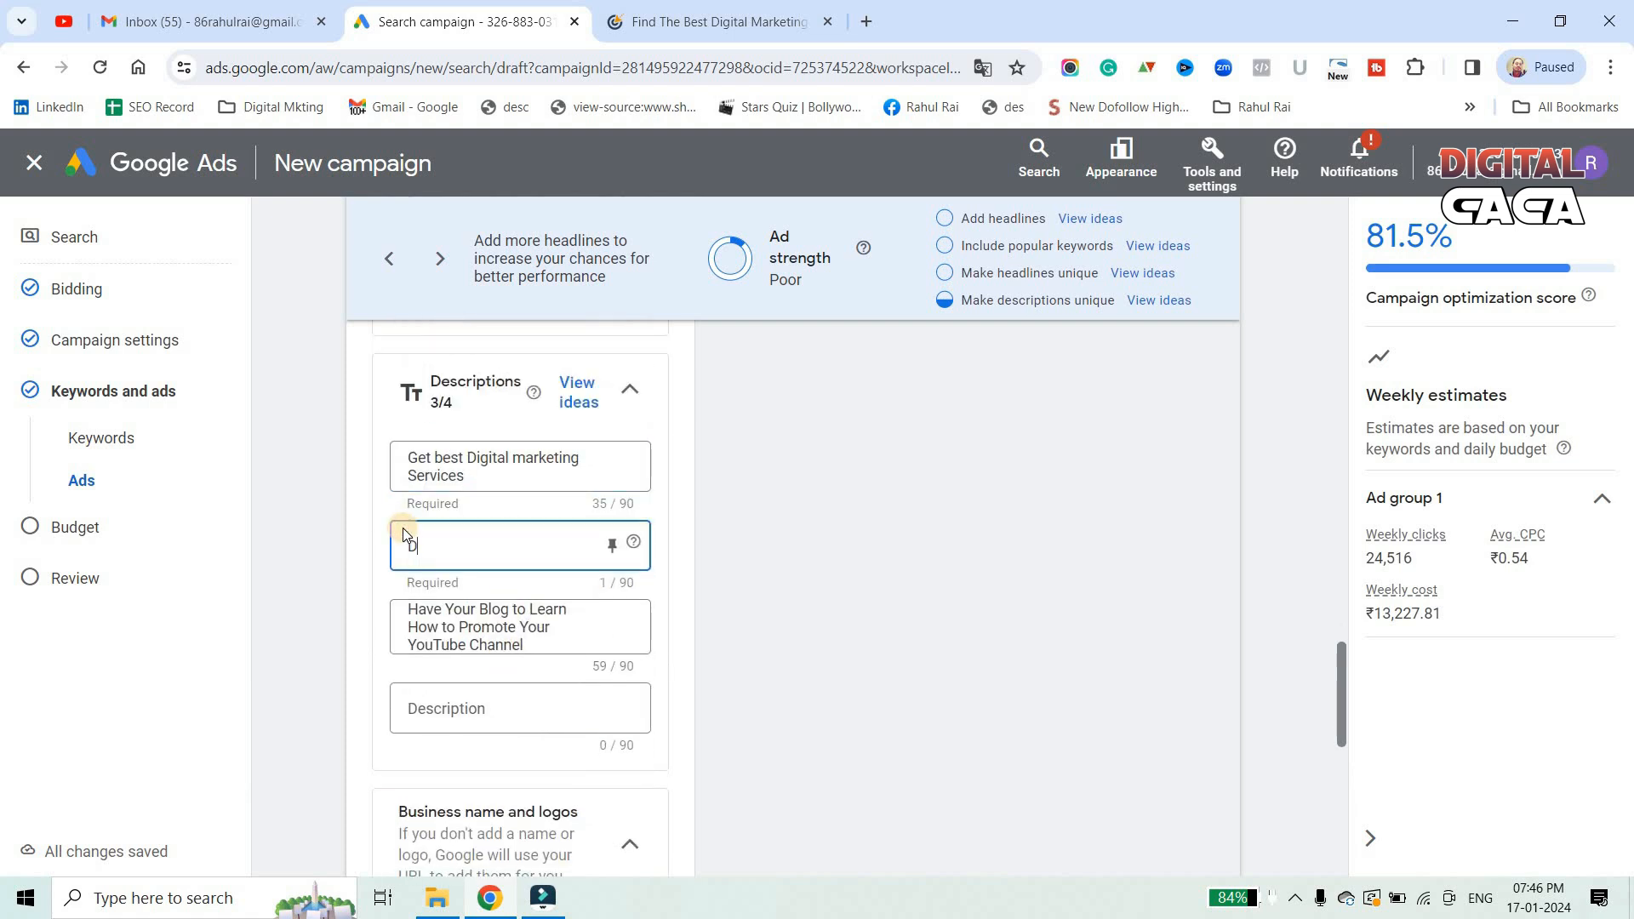
text(igital marketing services)
Replace the third description, about promoting a YouTube channel, with "We are best digital marketing company"
click(477, 617)
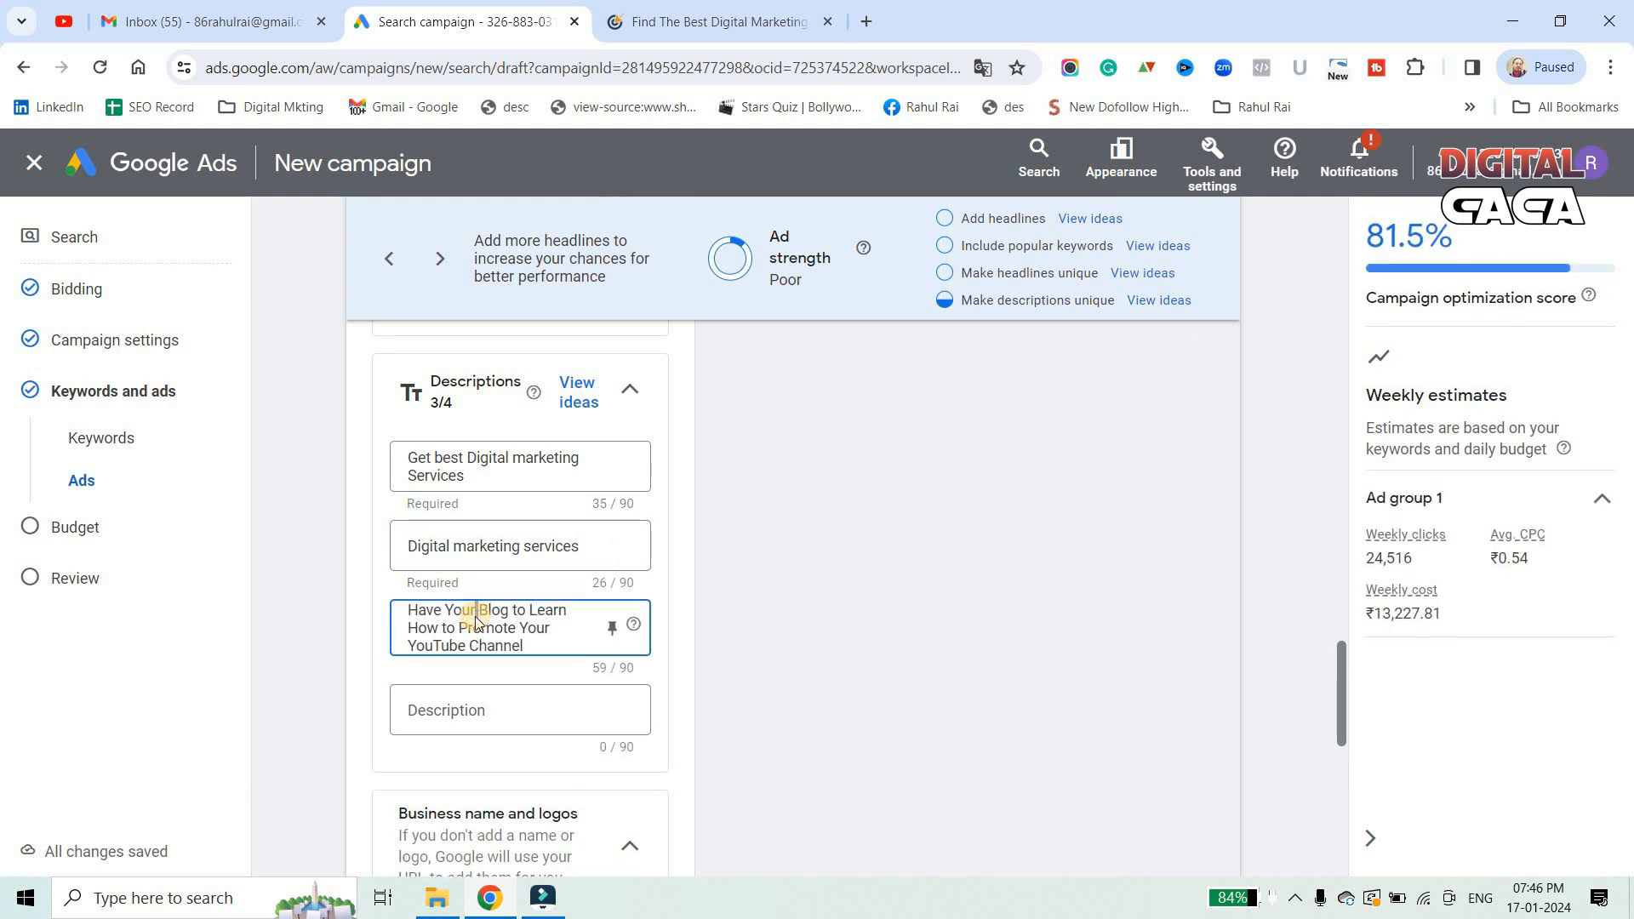
triple_click(465, 625)
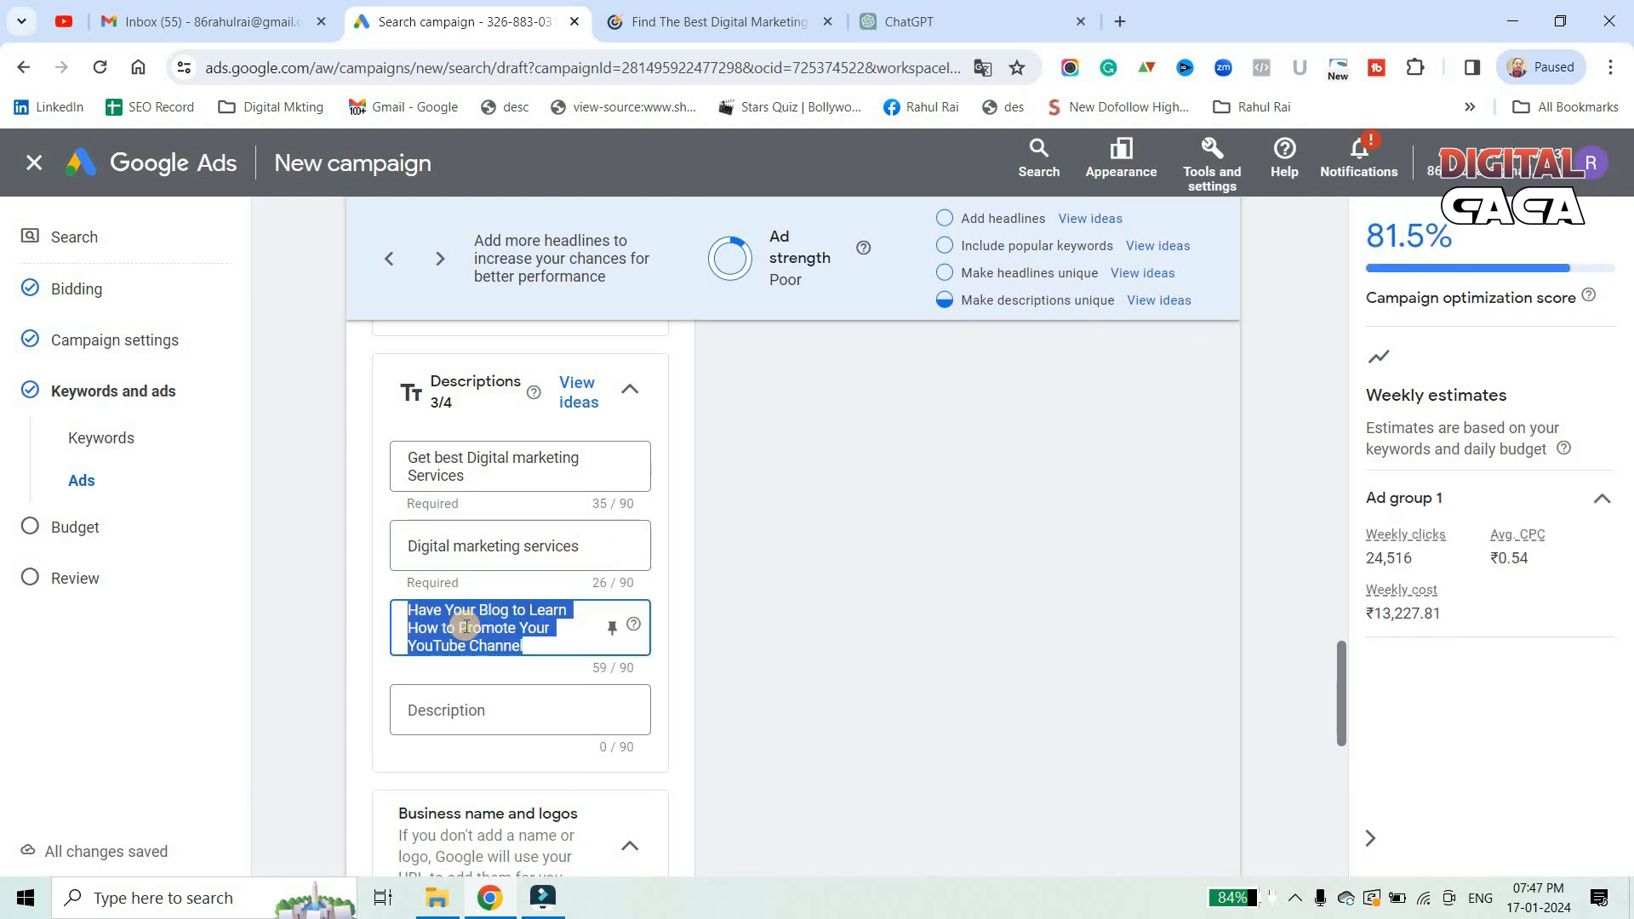
text(We a)
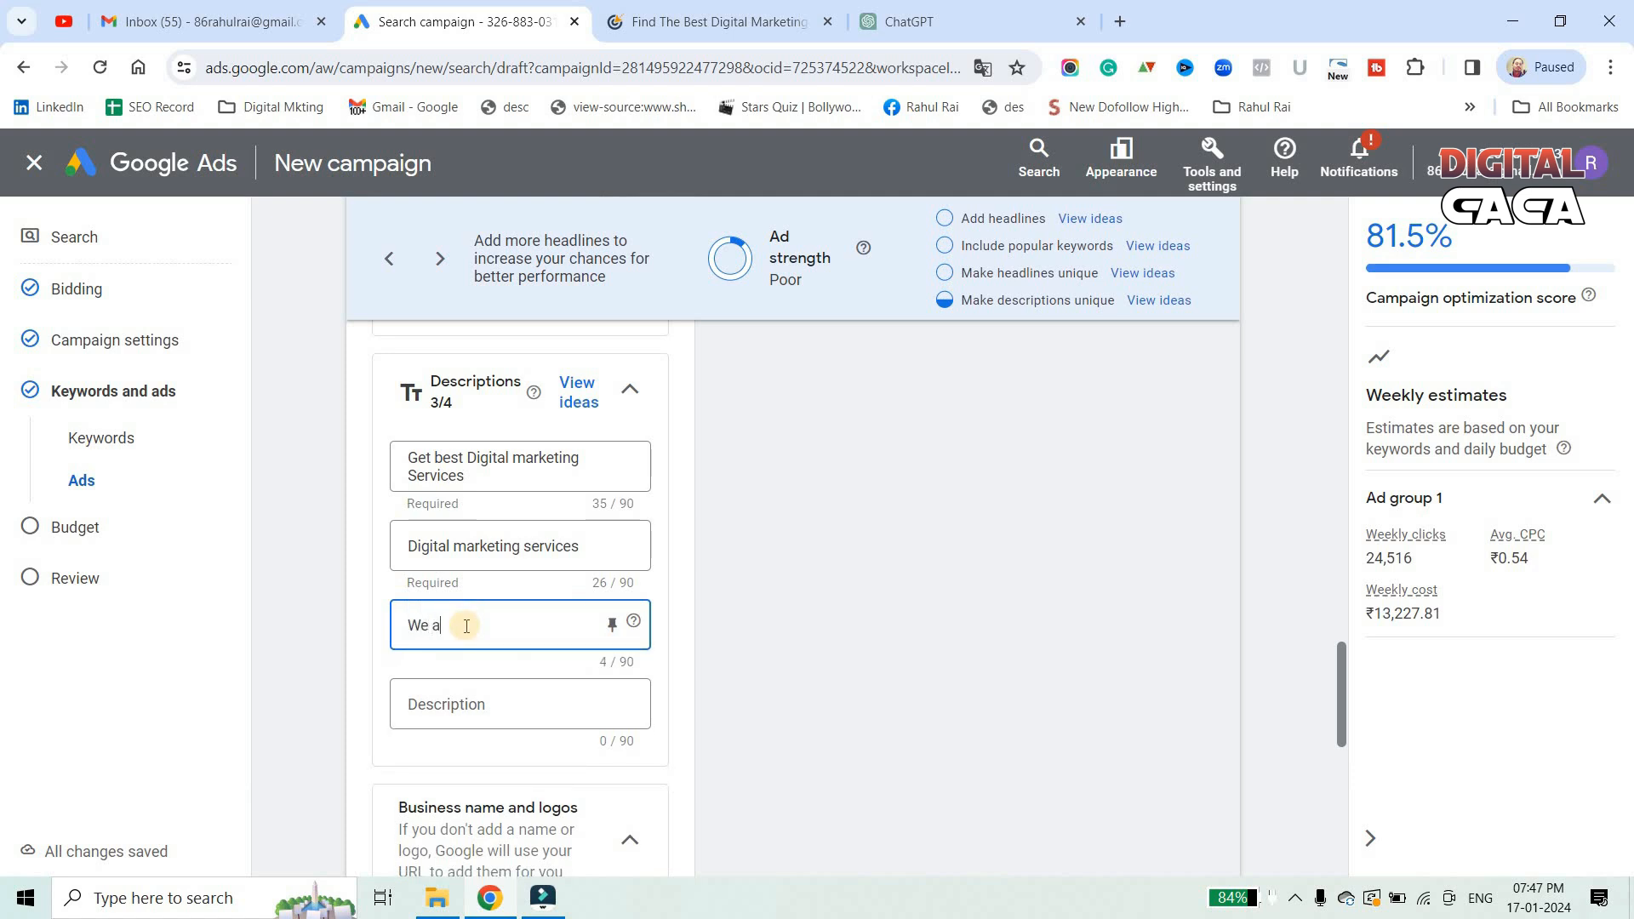
text(re best)
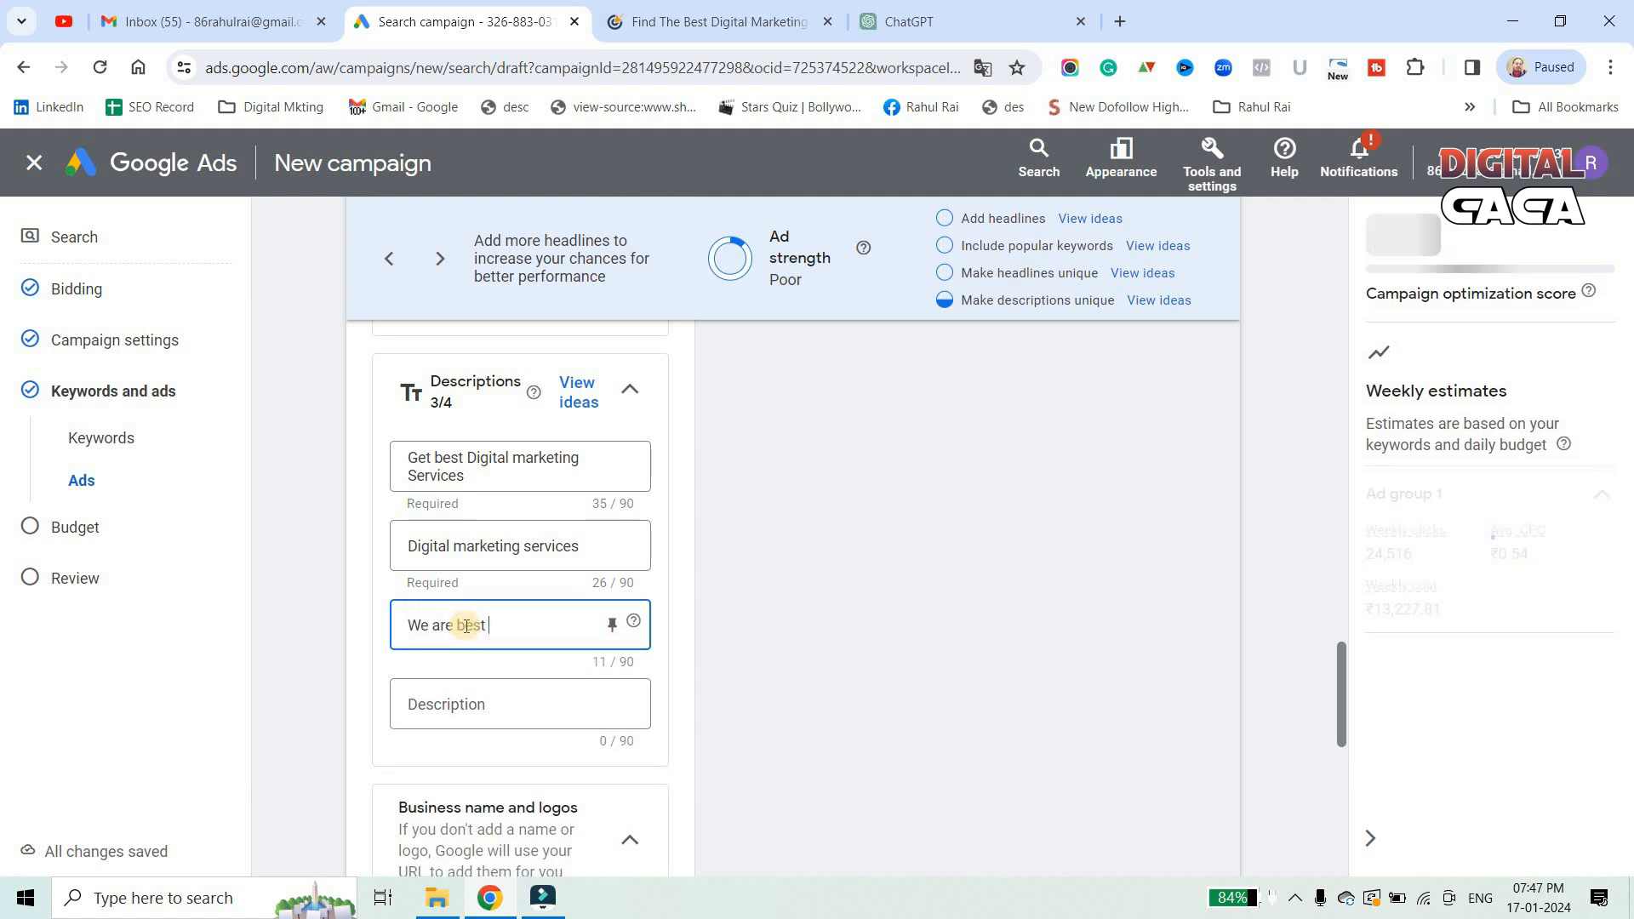
text( digital makr)
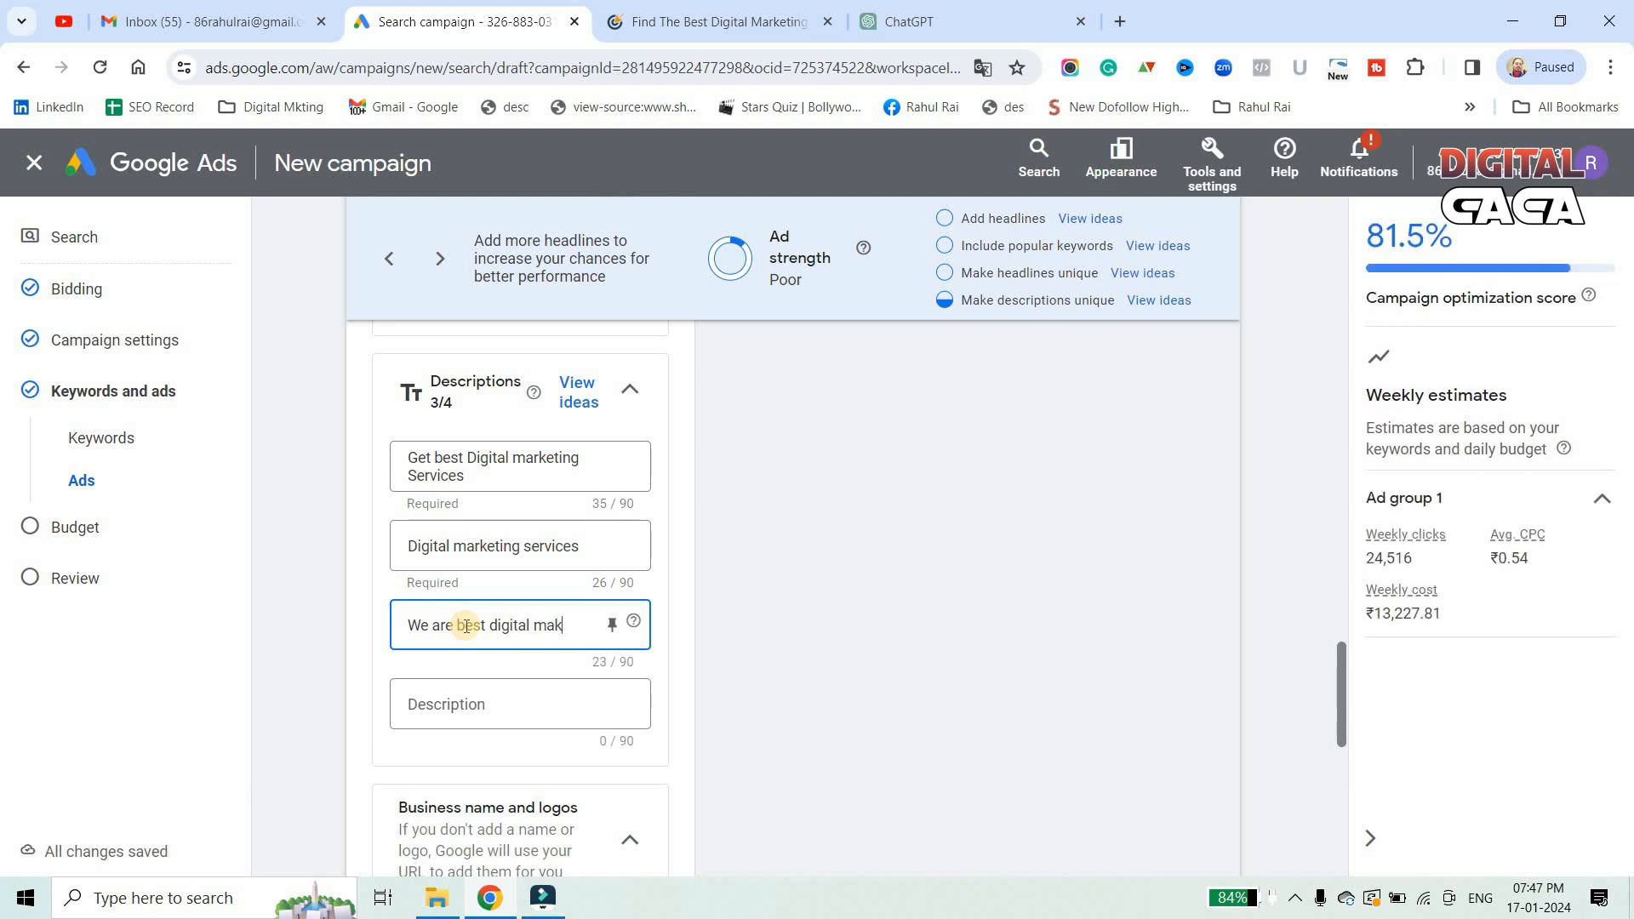
key(BackSpace)
text(rketing)
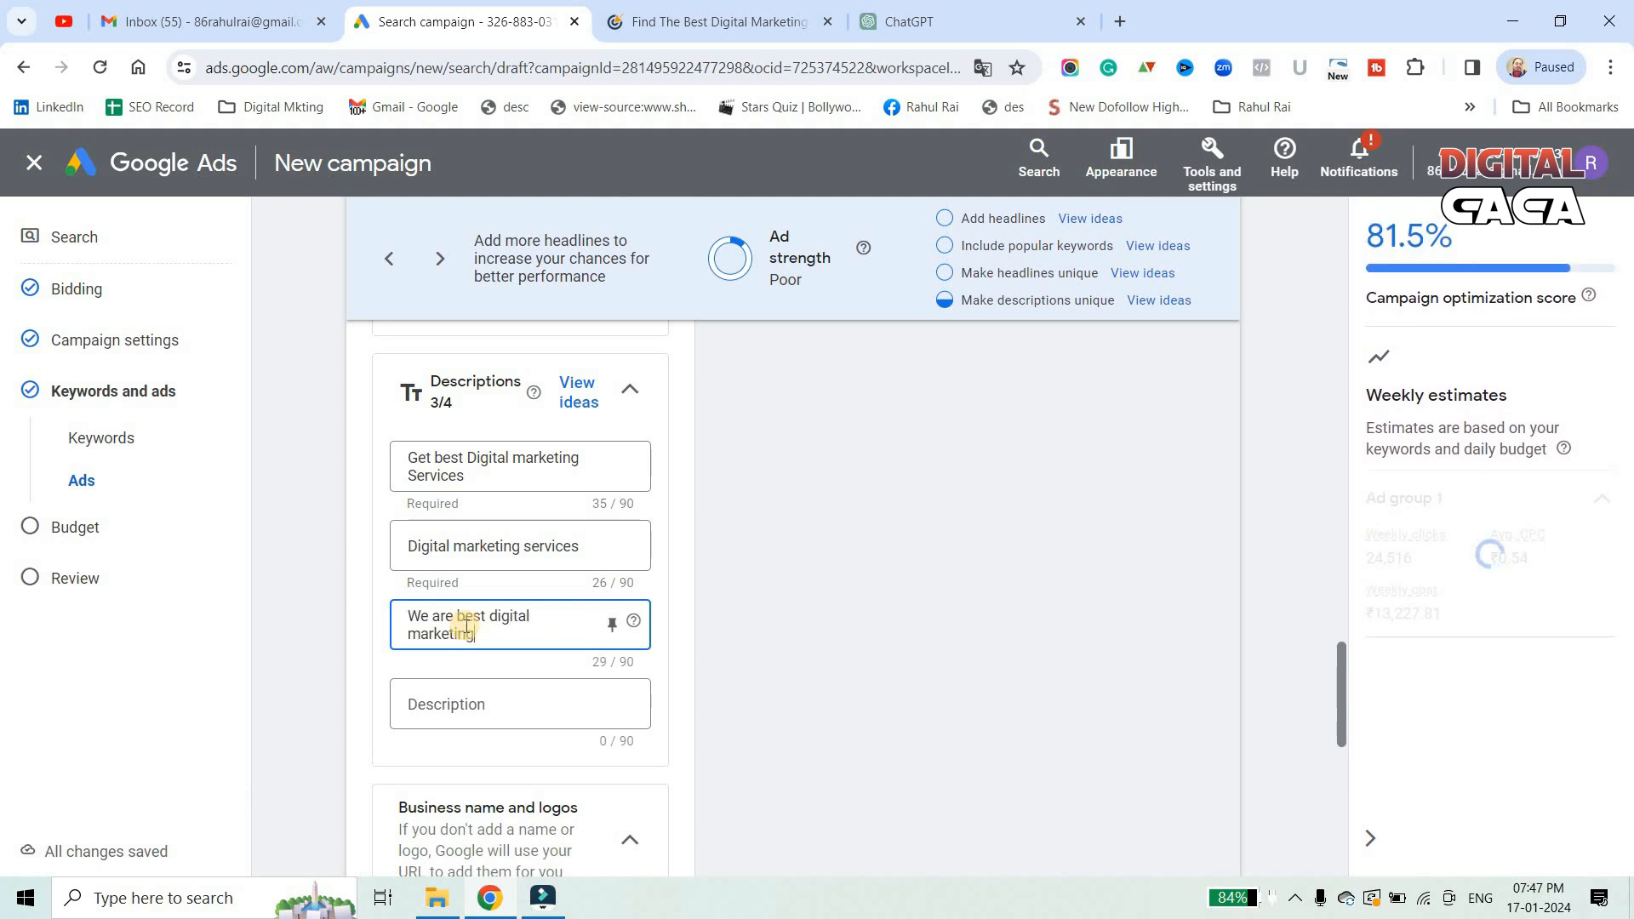
text( company)
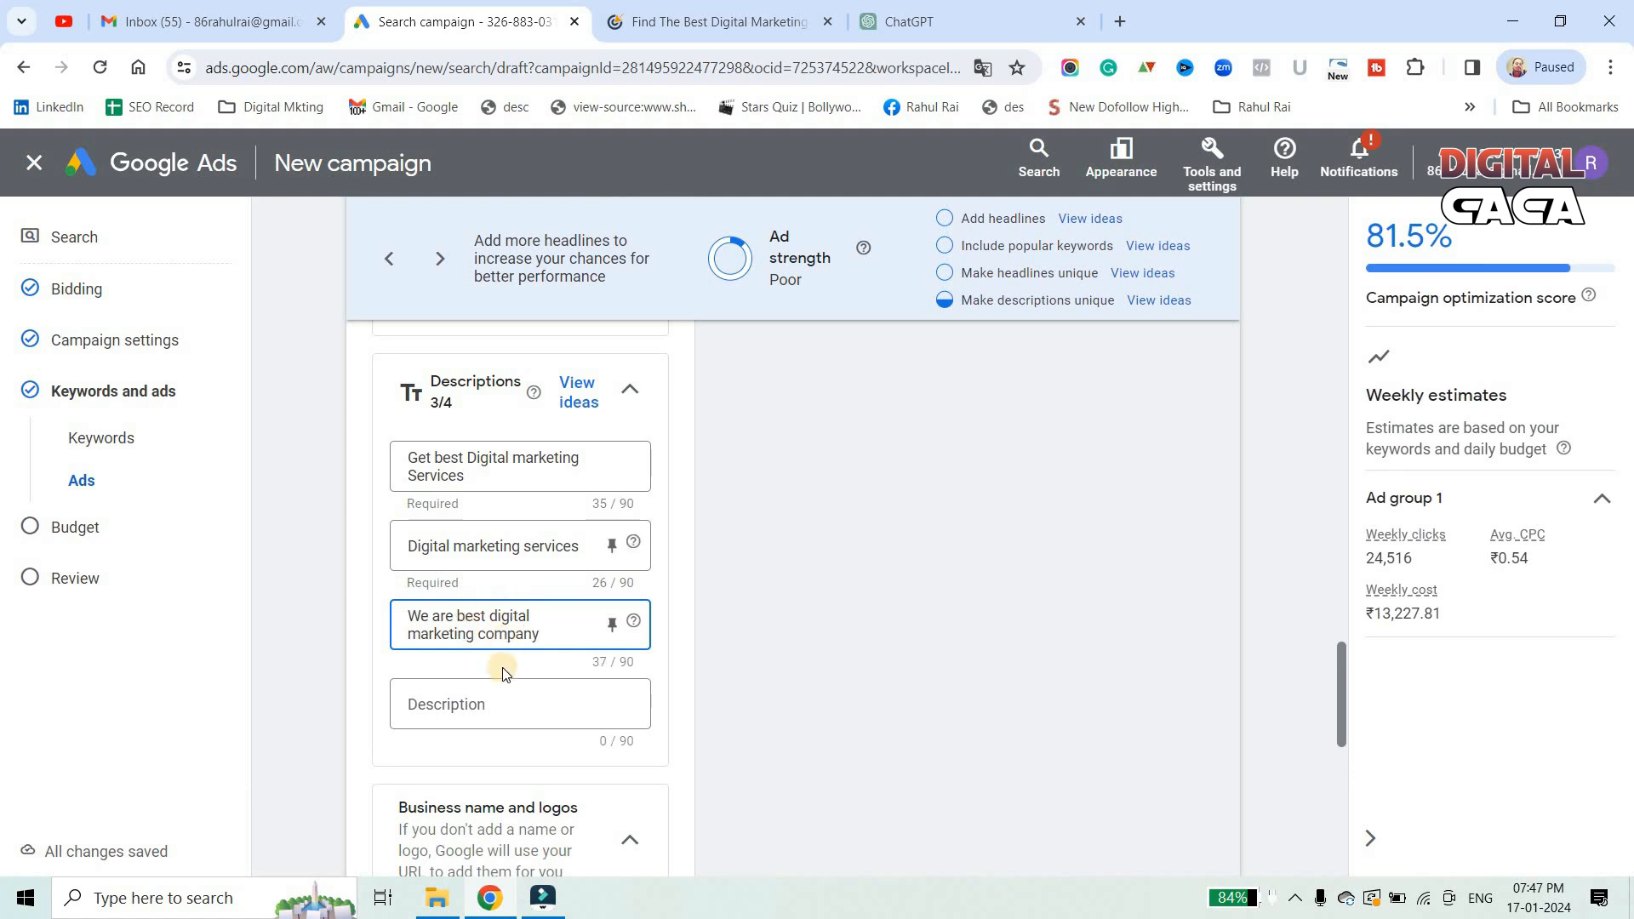
Examine the ad preview with the new headlines and descriptions, and the sitelinks, callouts and other asset sections below
click(502, 703)
scroll(801, 631, up, 10)
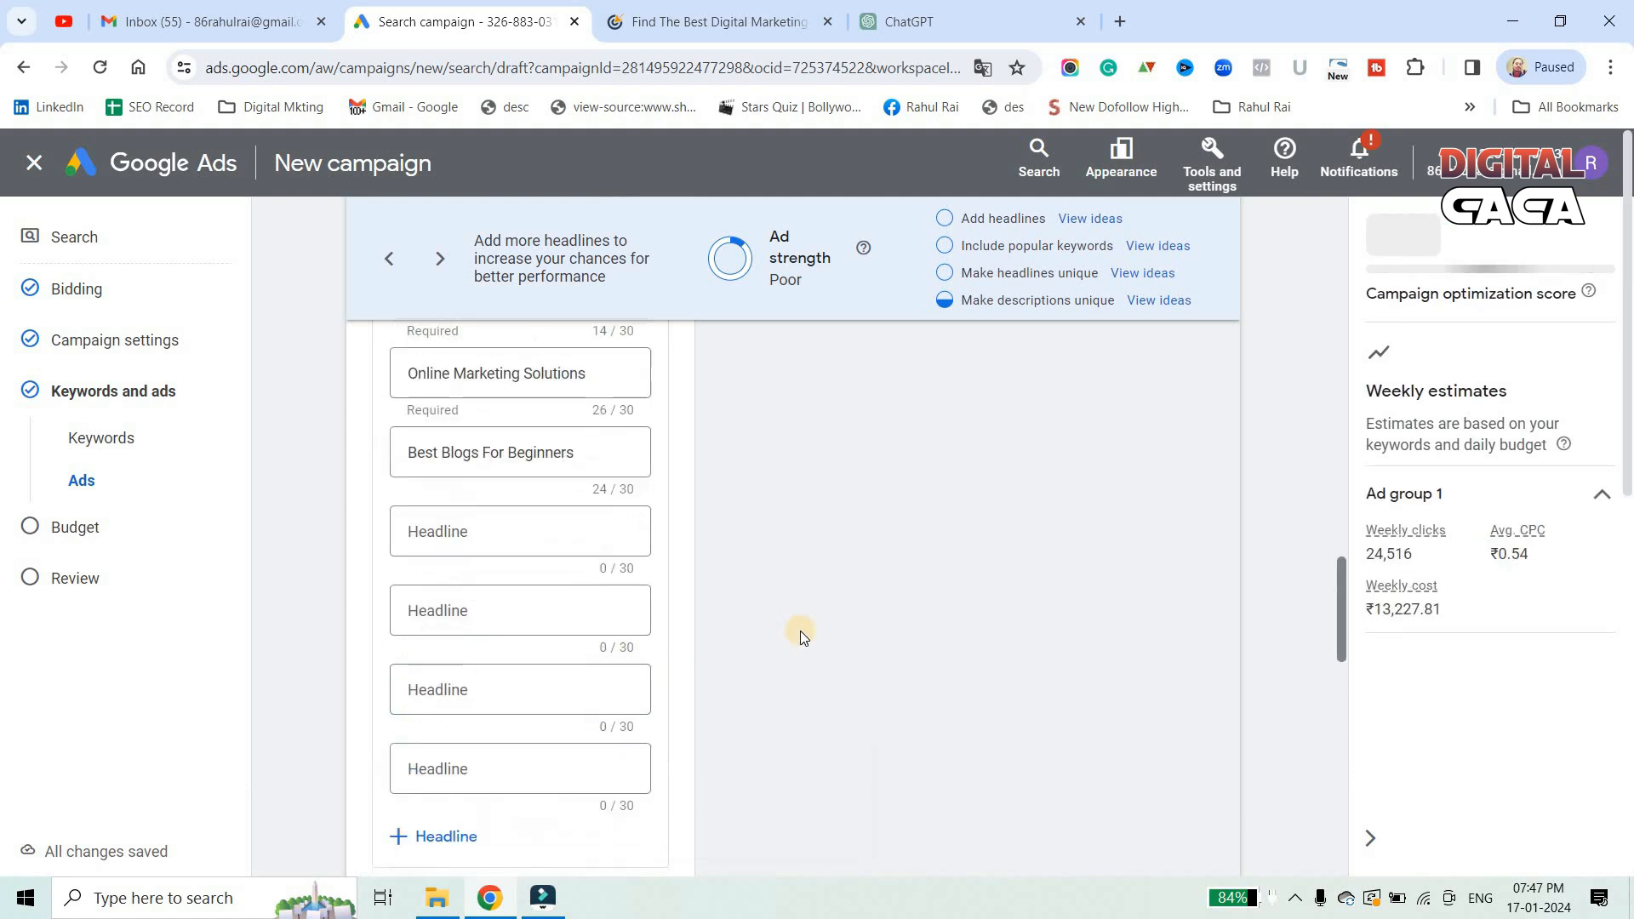
scroll(968, 577, up, 5)
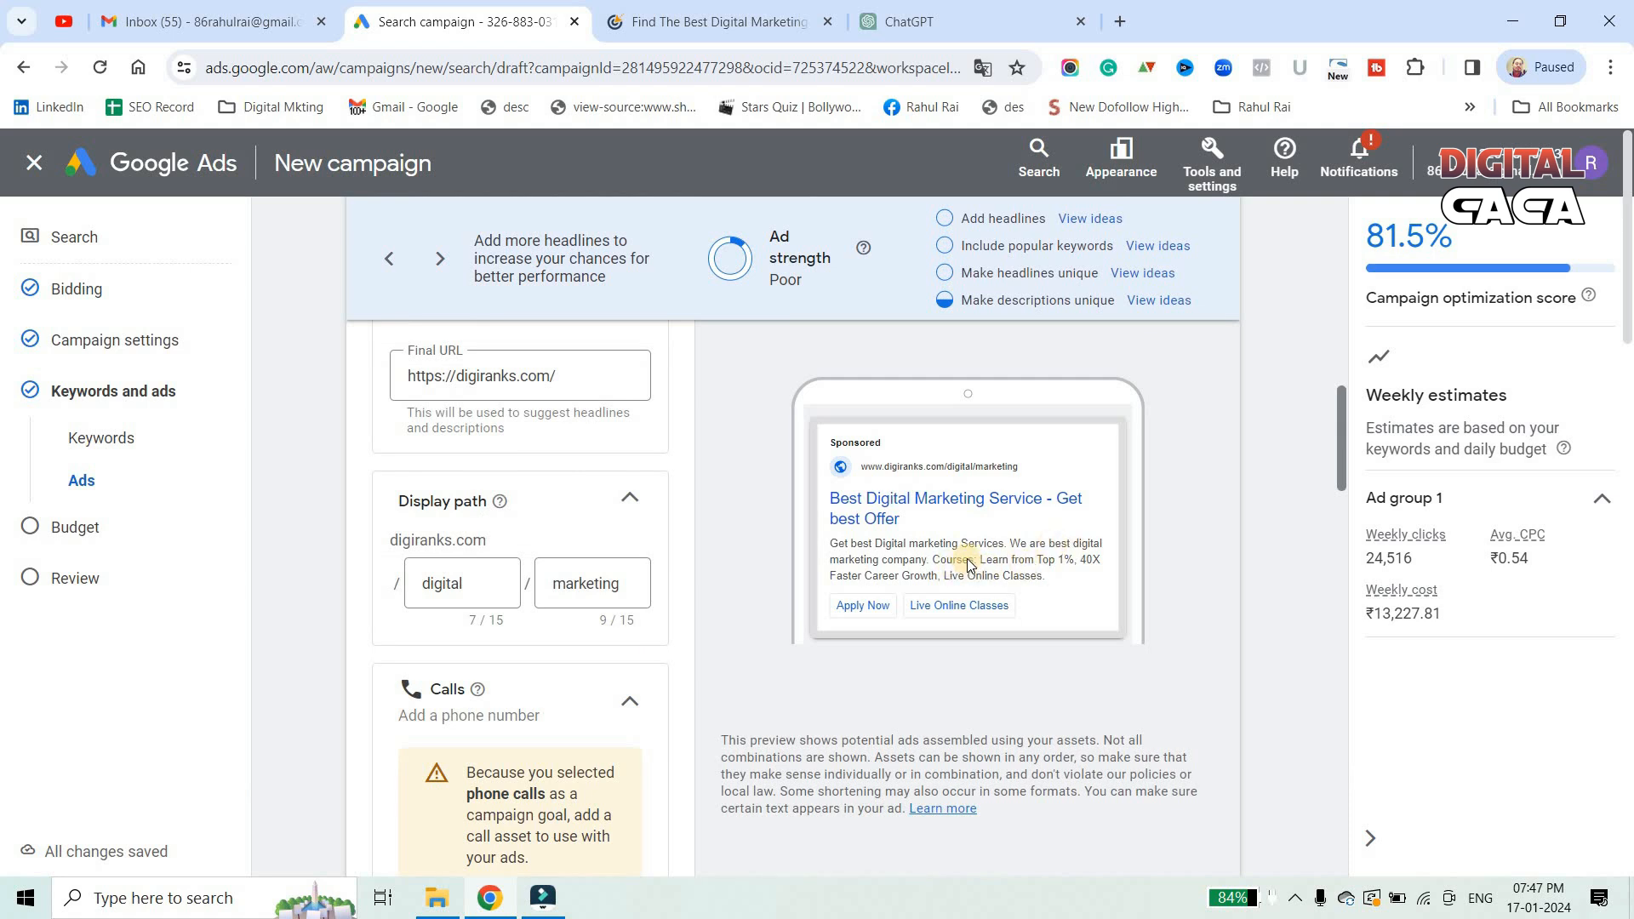
scroll(650, 619, down, 10)
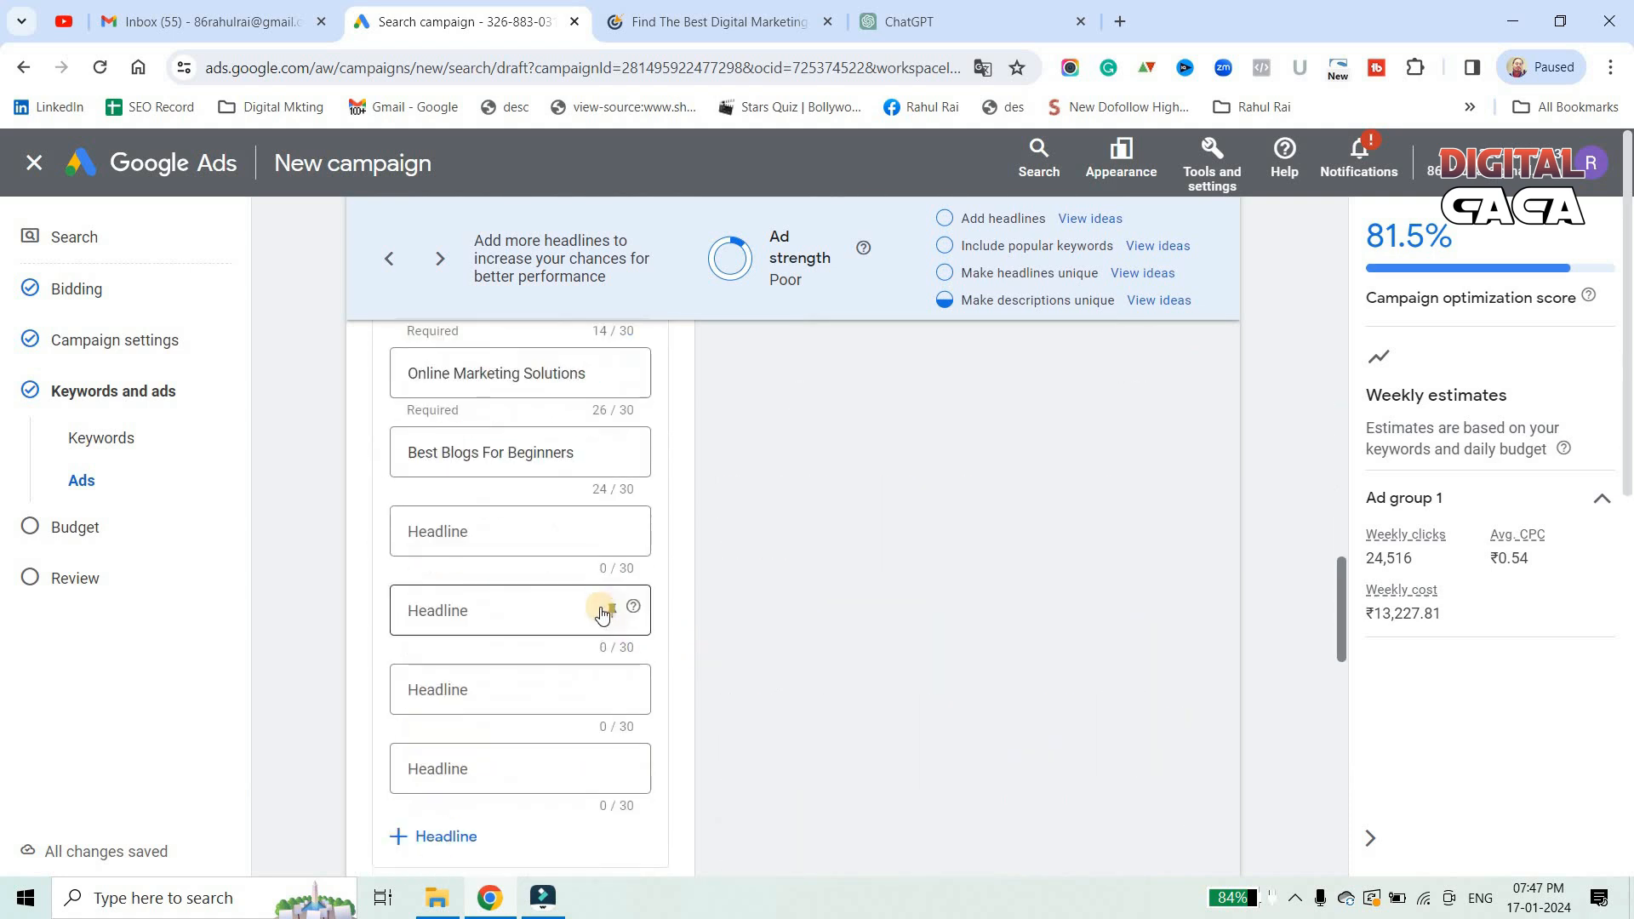
scroll(600, 619, down, 7)
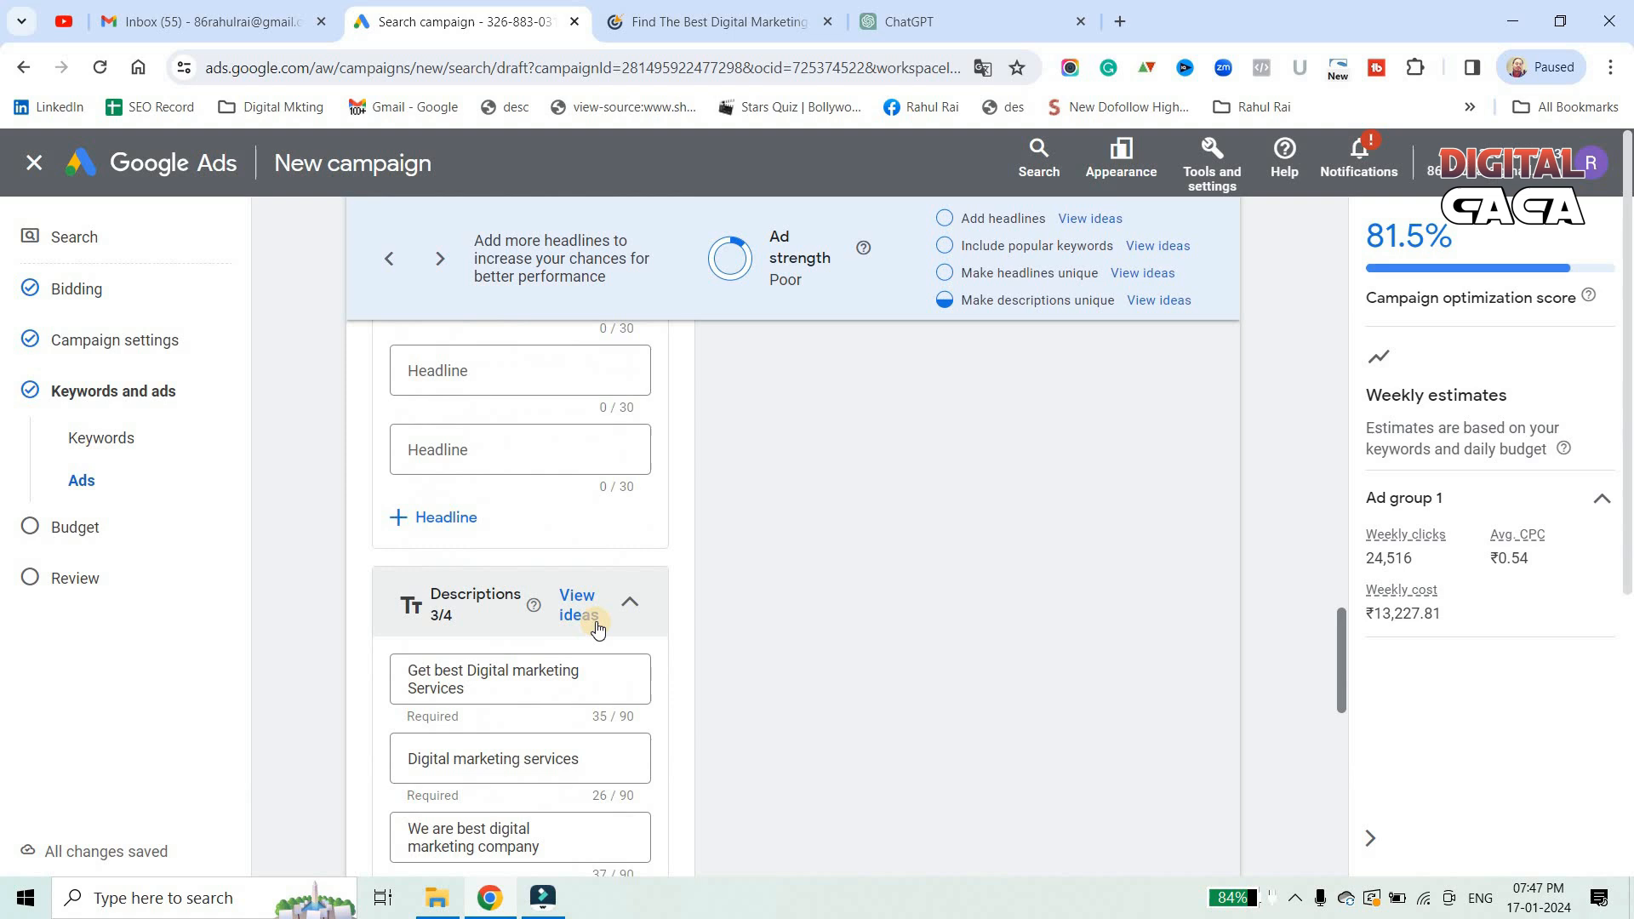
click(923, 484)
scroll(801, 557, down, 5)
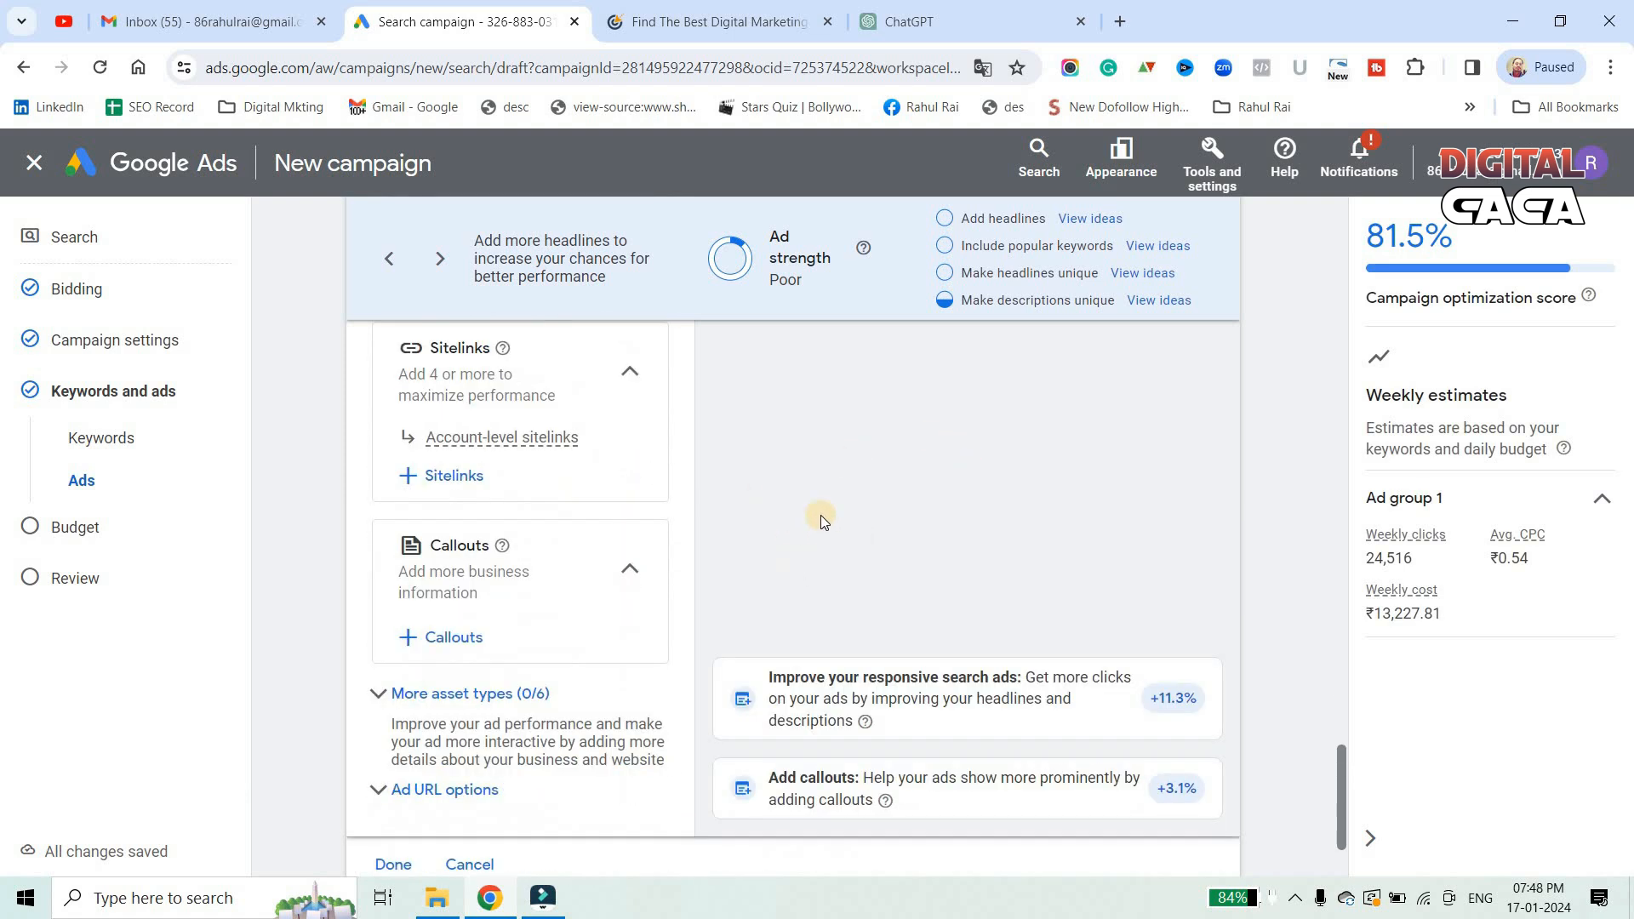
scroll(694, 600, down, 2)
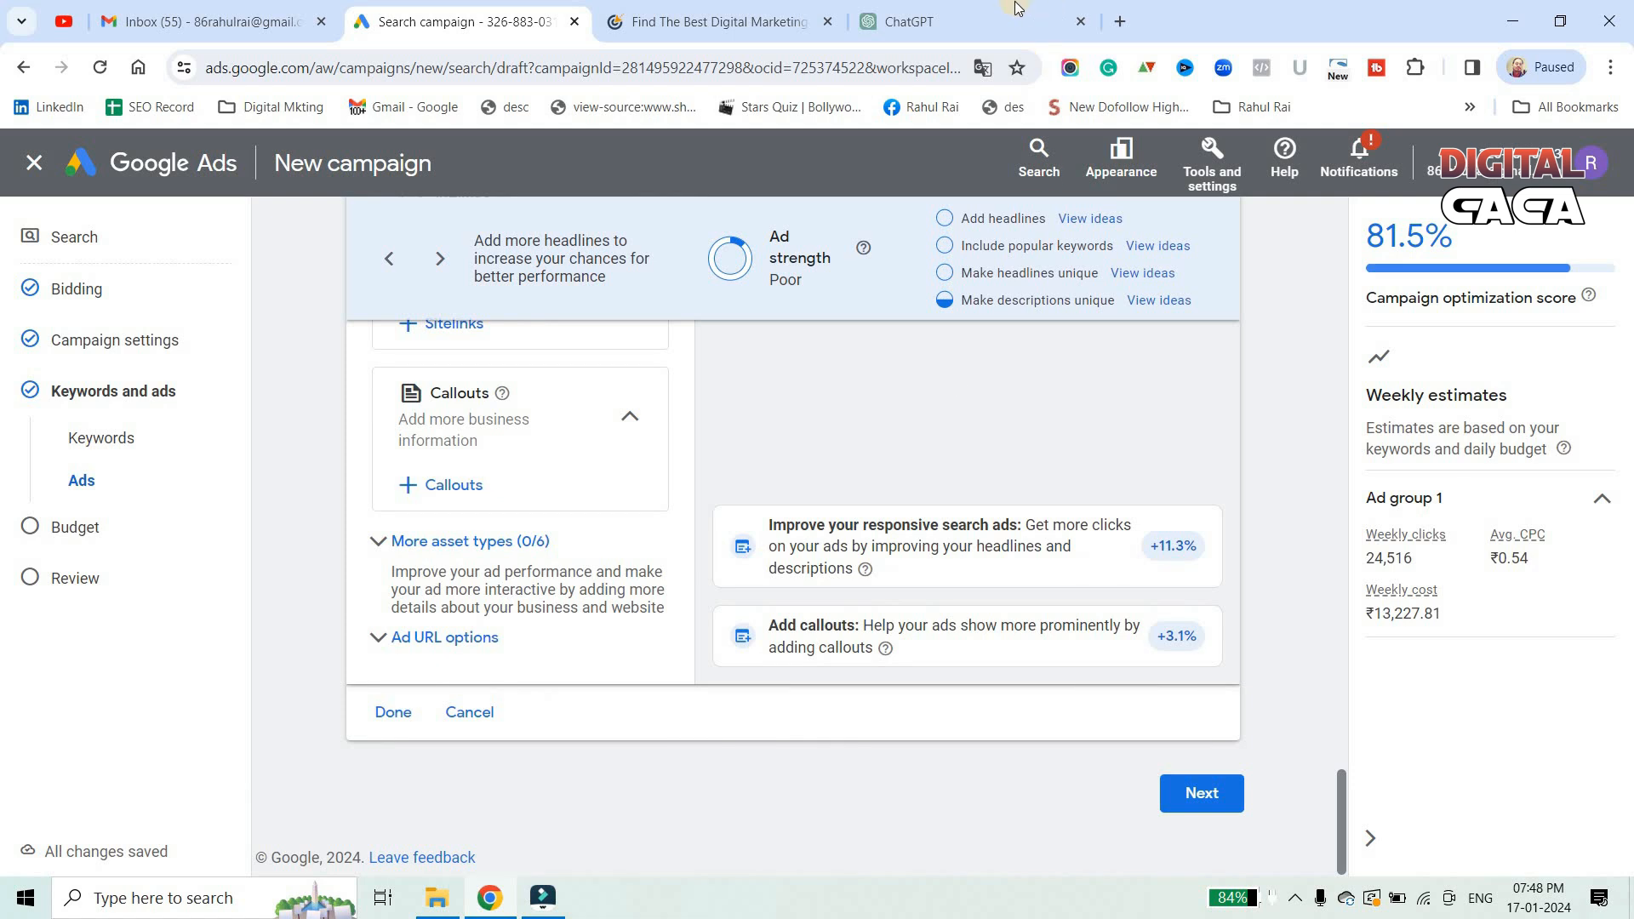
Search Google for "digital marketing services" in a new browser tab and look through the results
click(1120, 21)
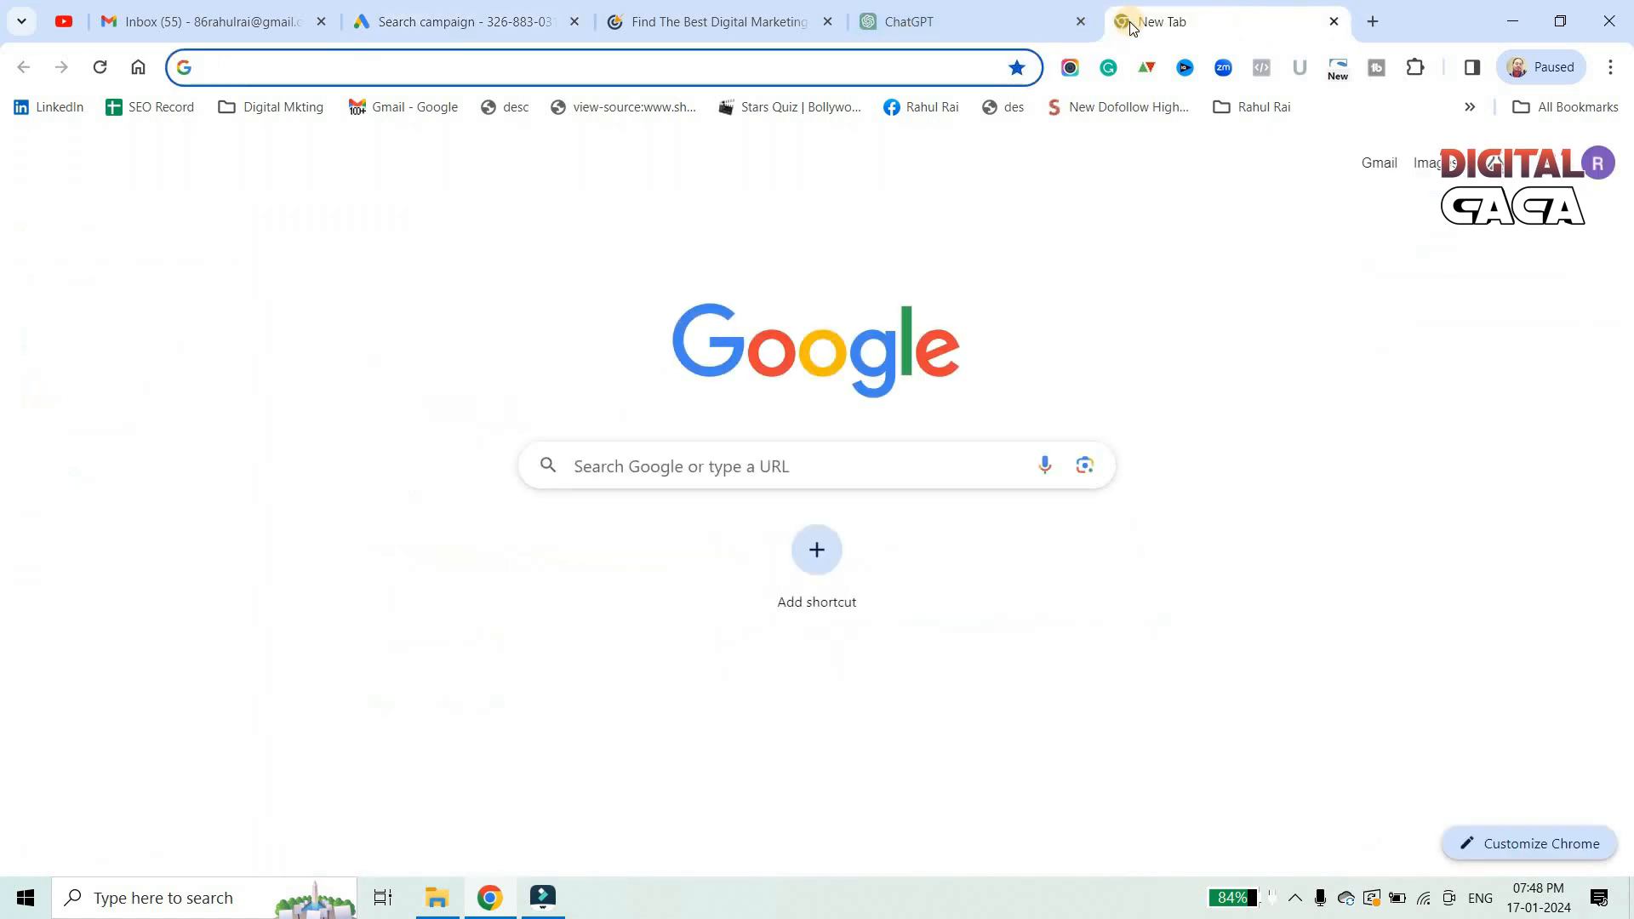
text(digital ma)
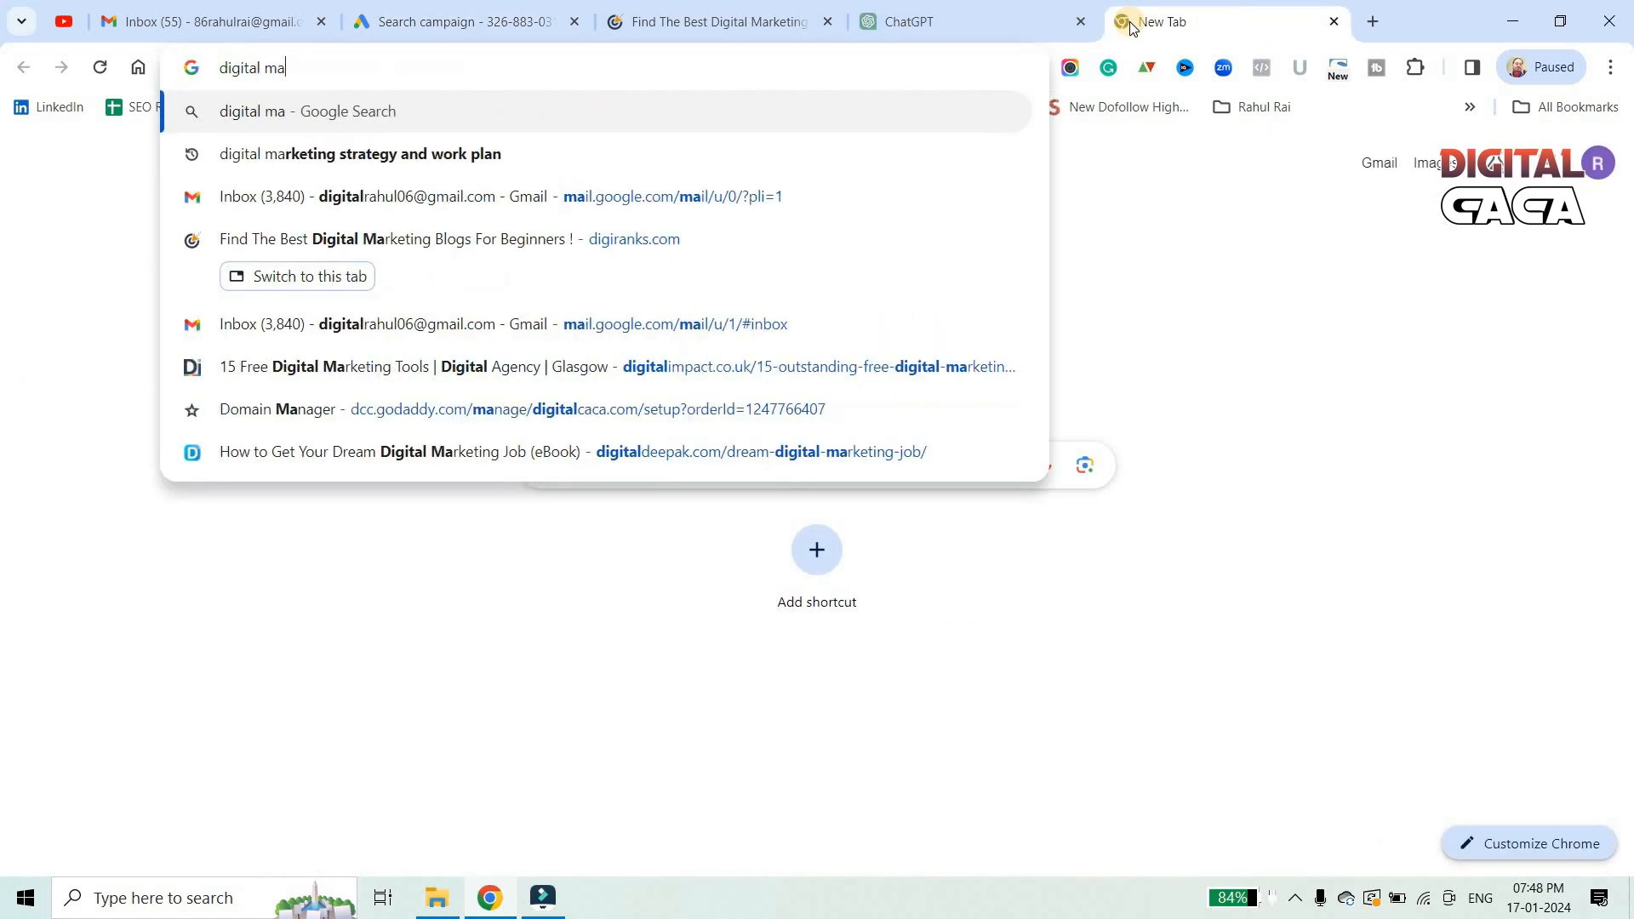
text(rketing ser)
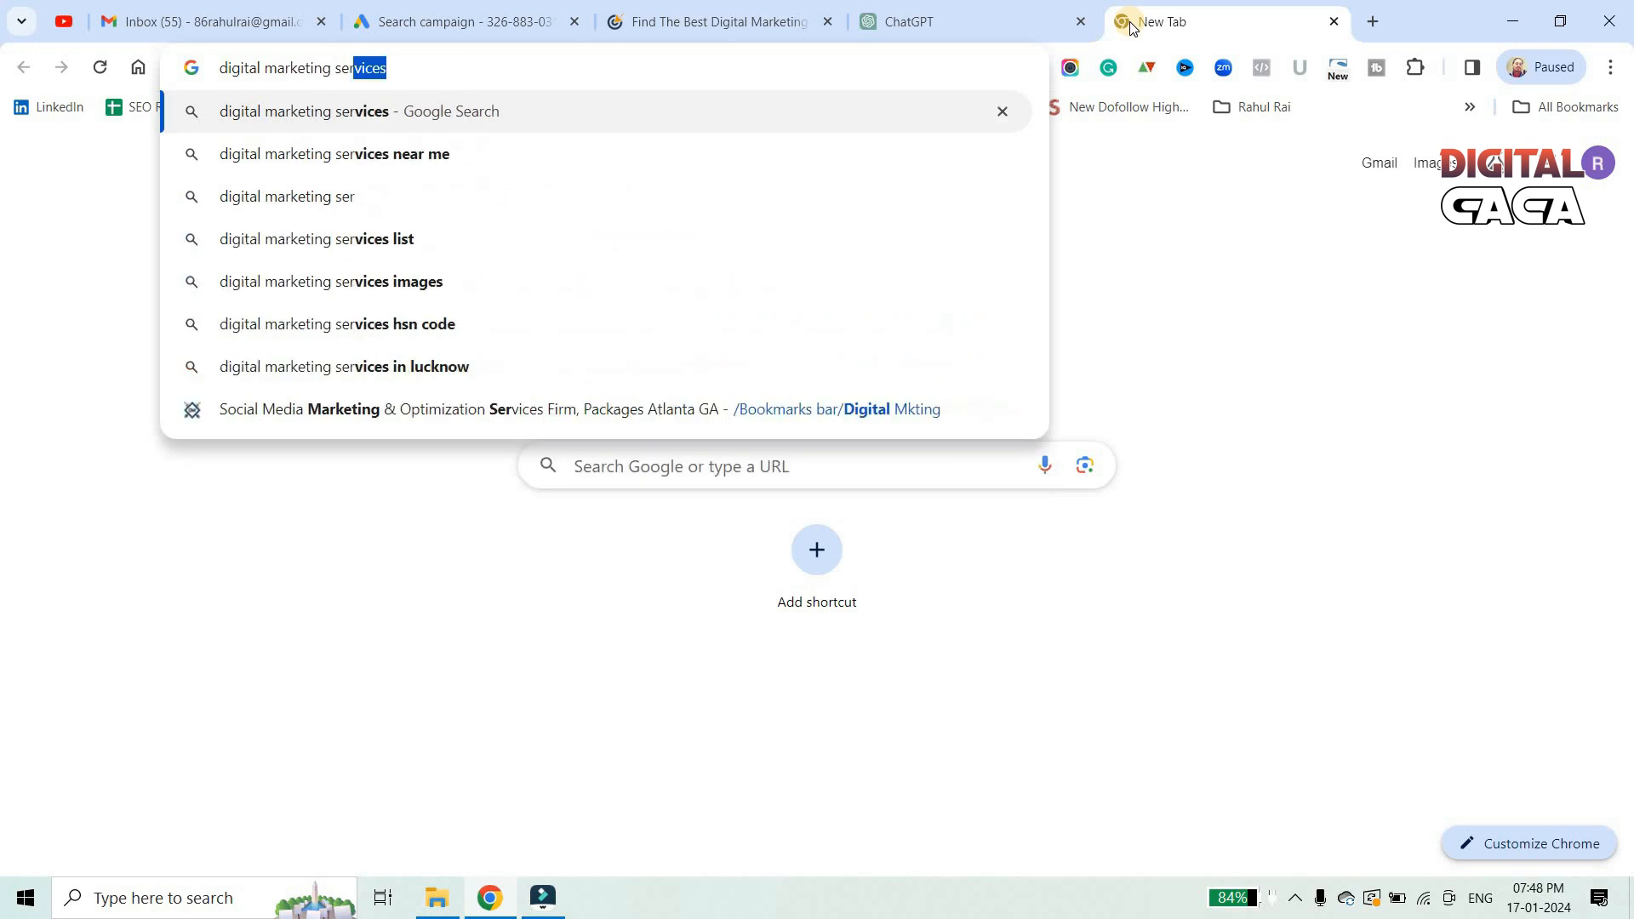
key(Return)
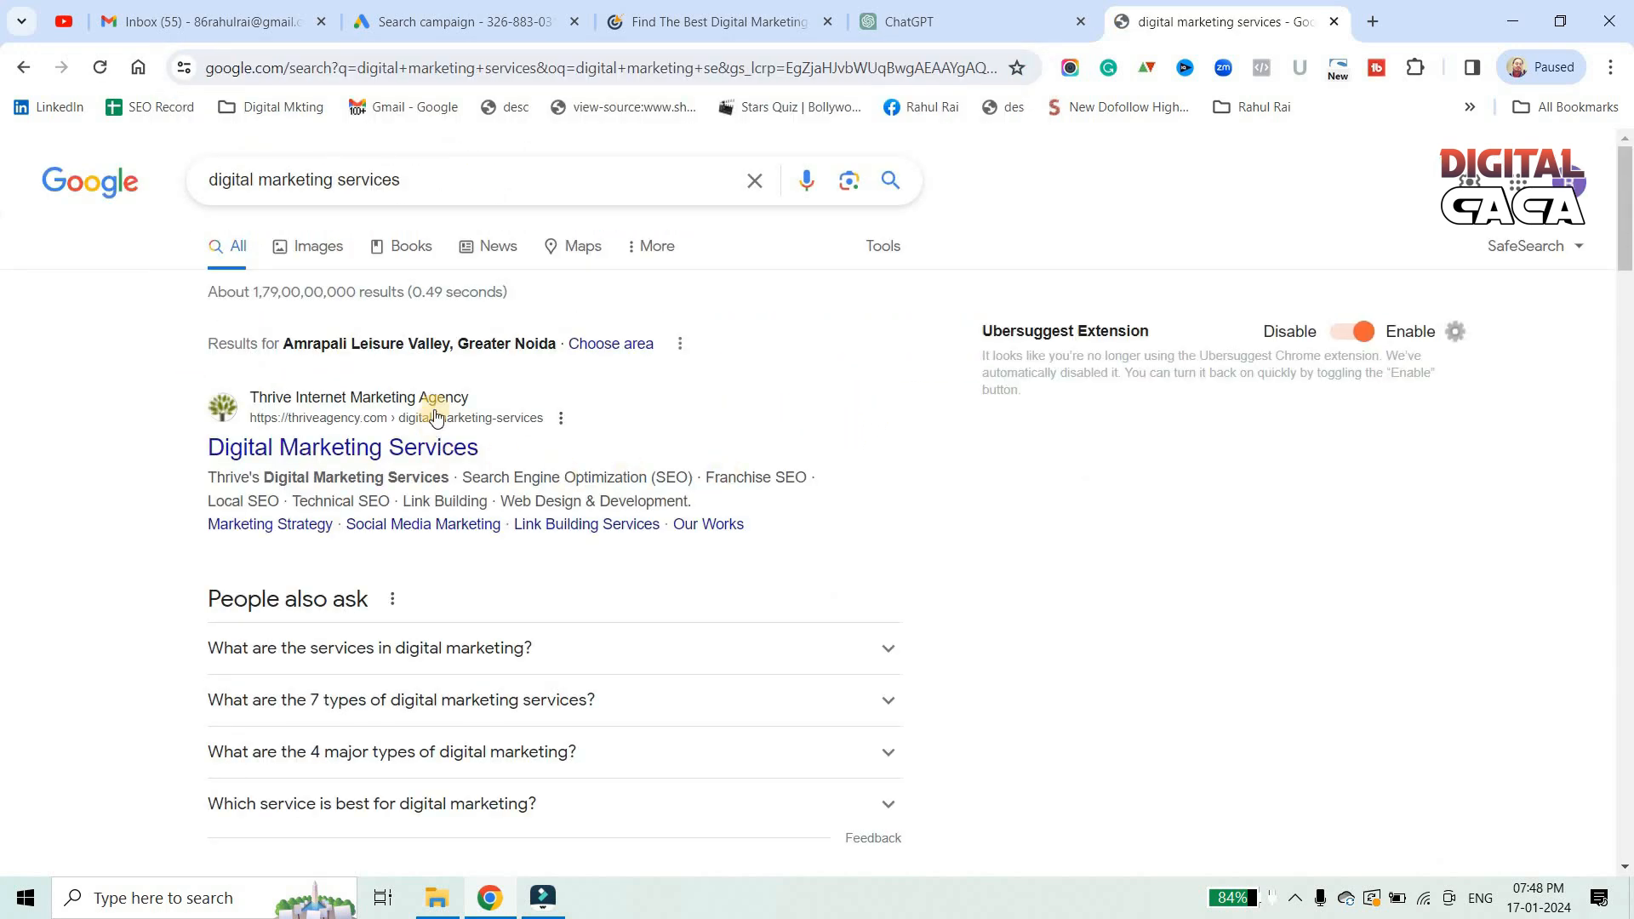
scroll(524, 405, down, 10)
scroll(540, 405, down, 10)
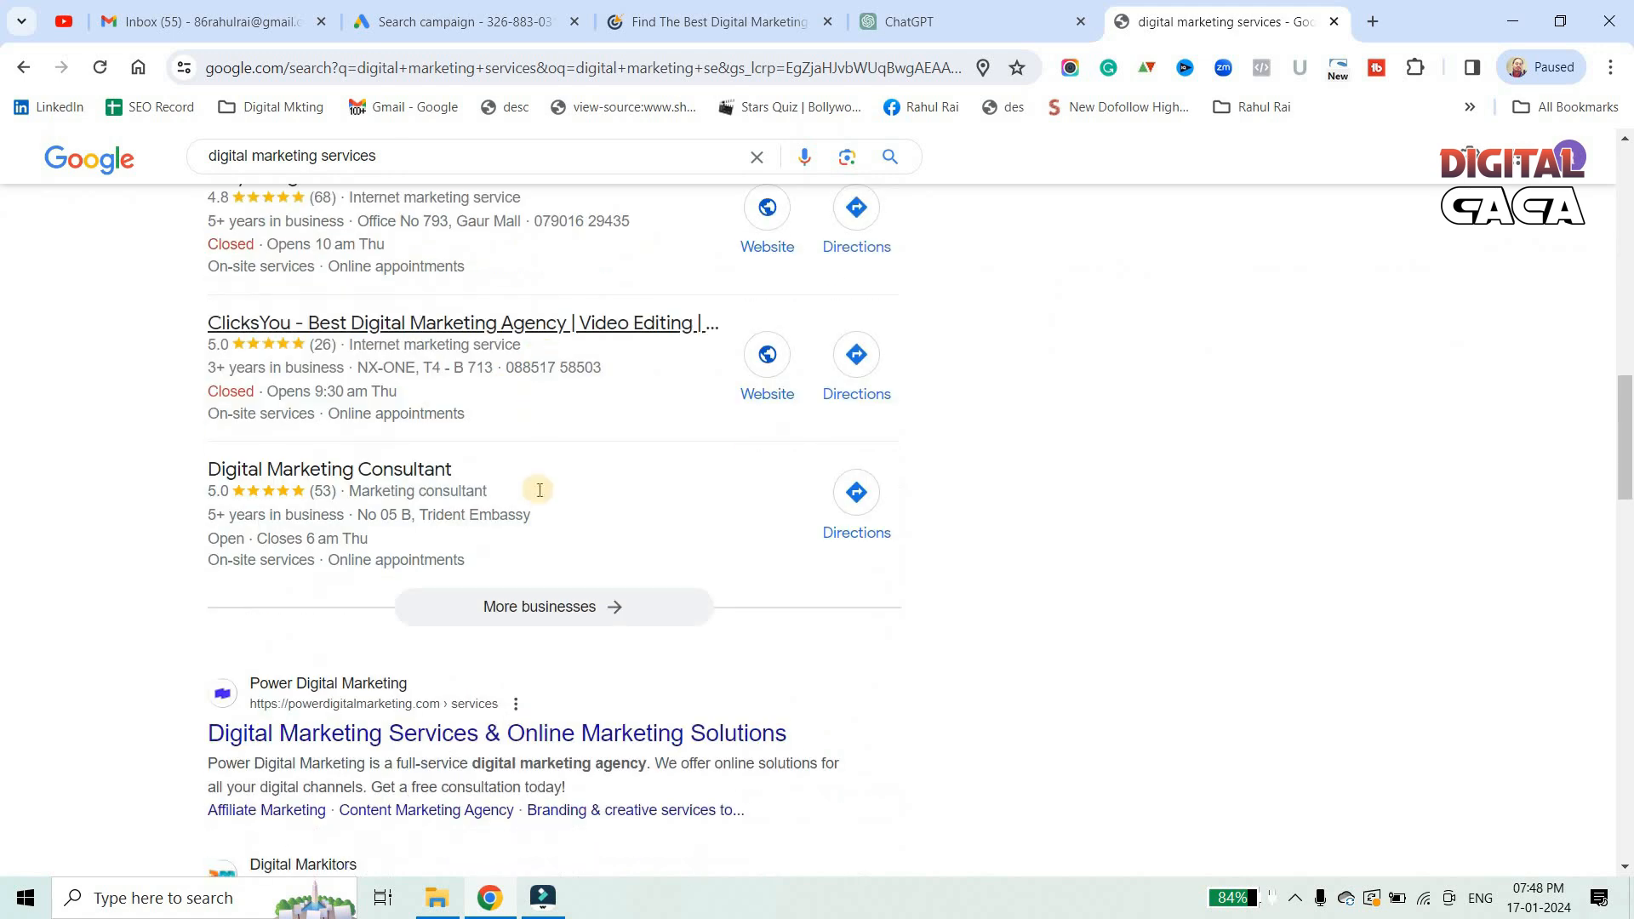
Look through the Google results and examine the description of the sponsored bantermarketo.com ad
scroll(540, 490, down, 15)
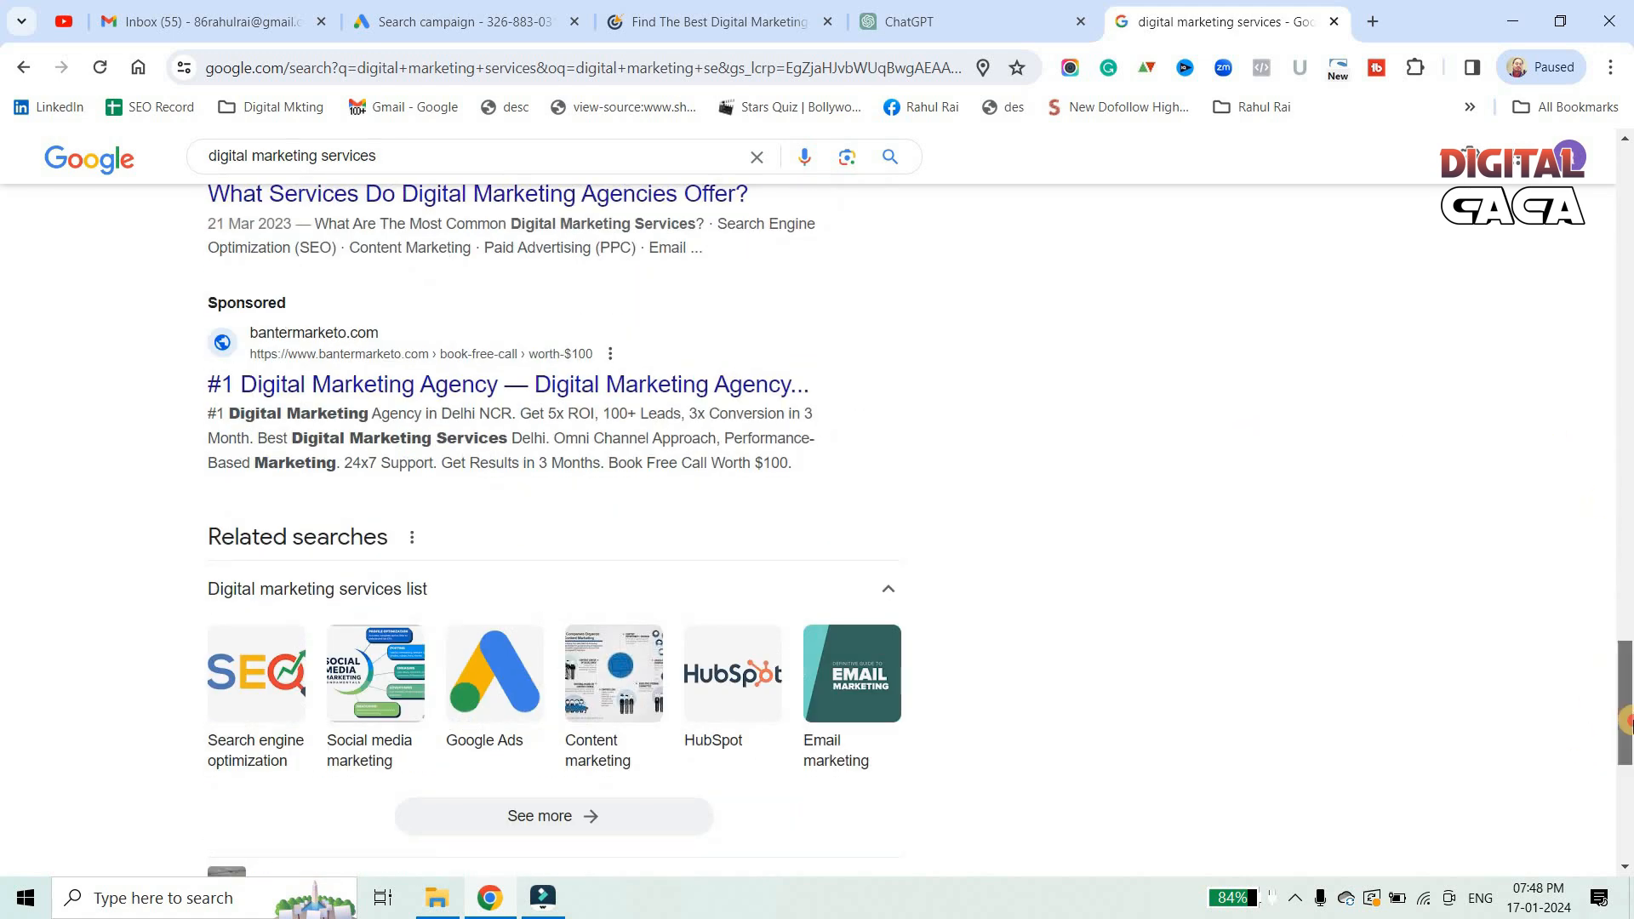
scroll(1628, 722, down, 4)
scroll(613, 763, up, 6)
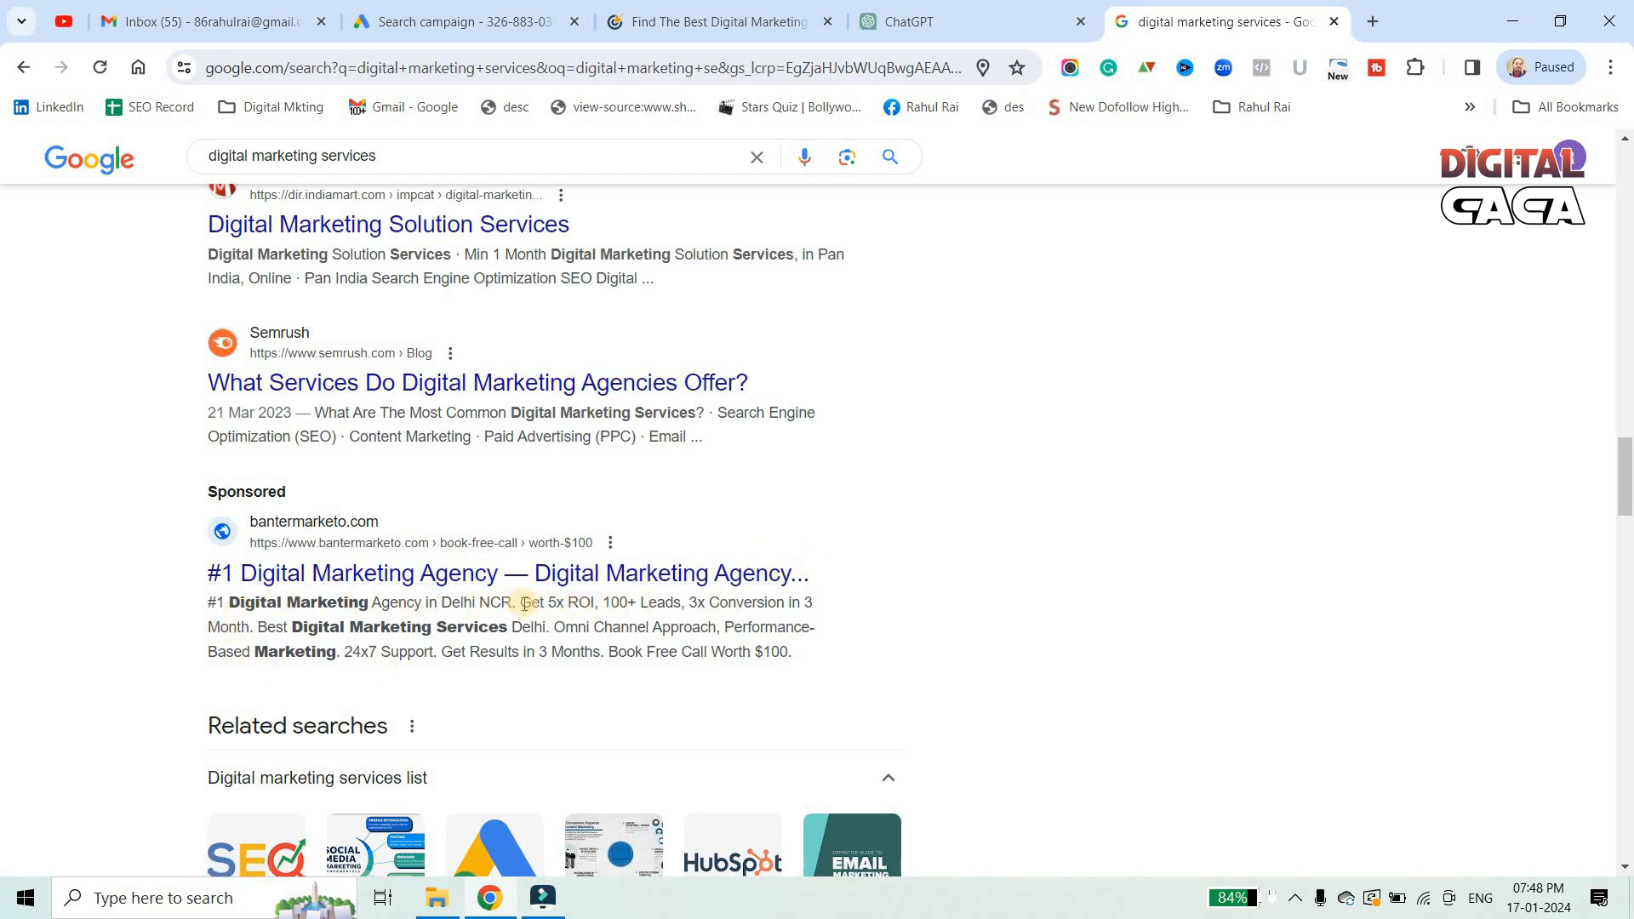
drag(764, 602, 517, 603)
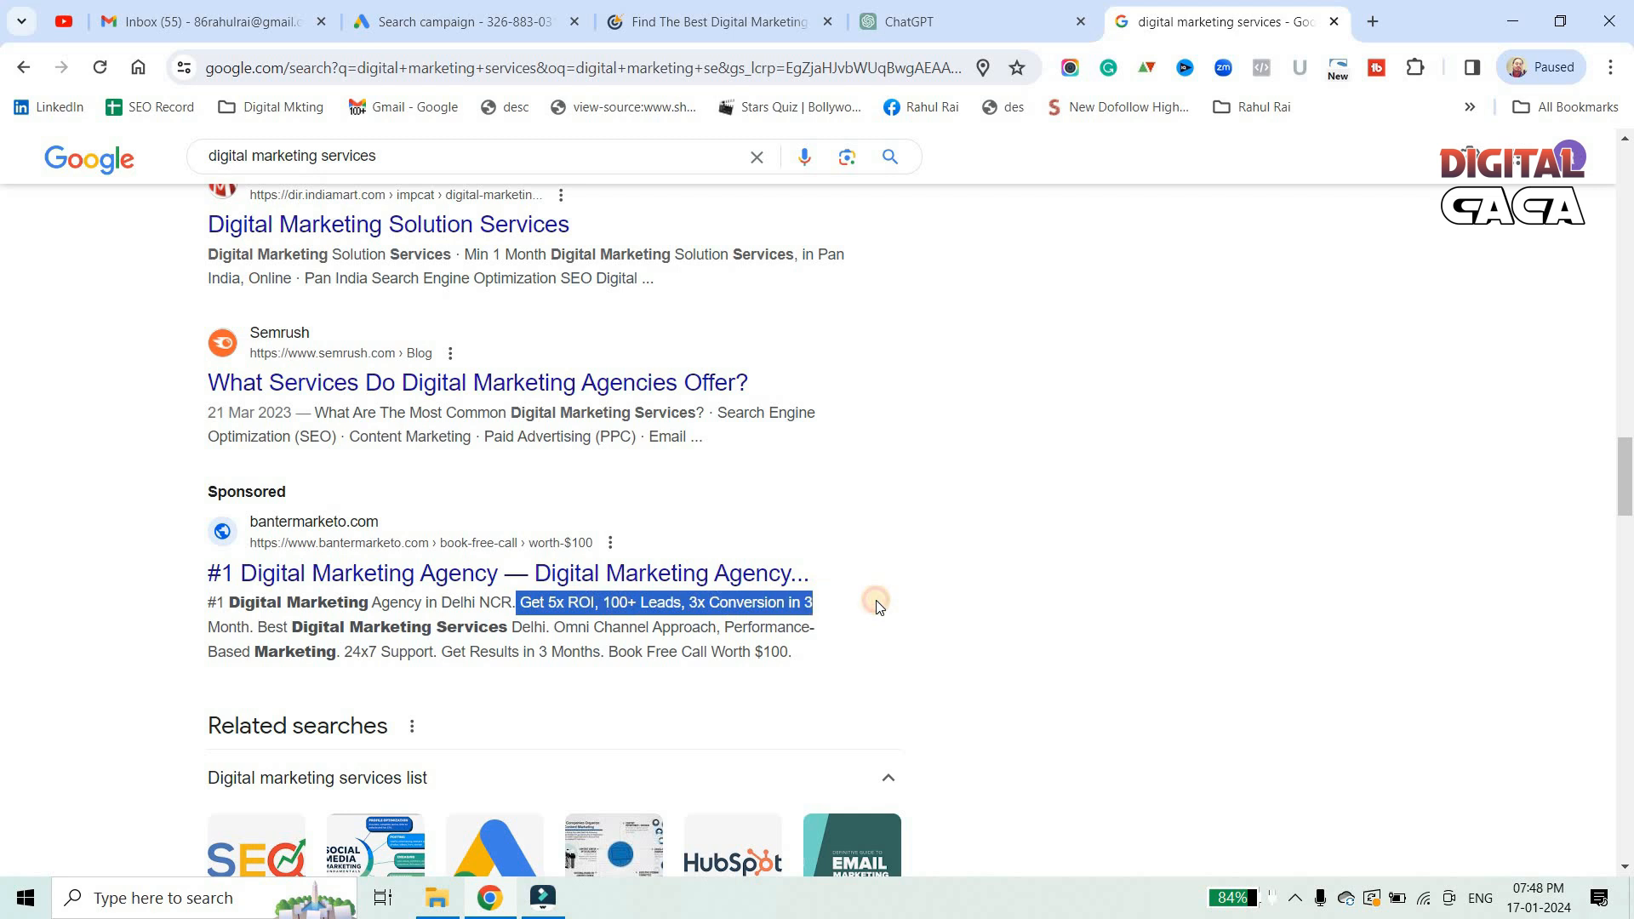
drag(876, 600, 327, 652)
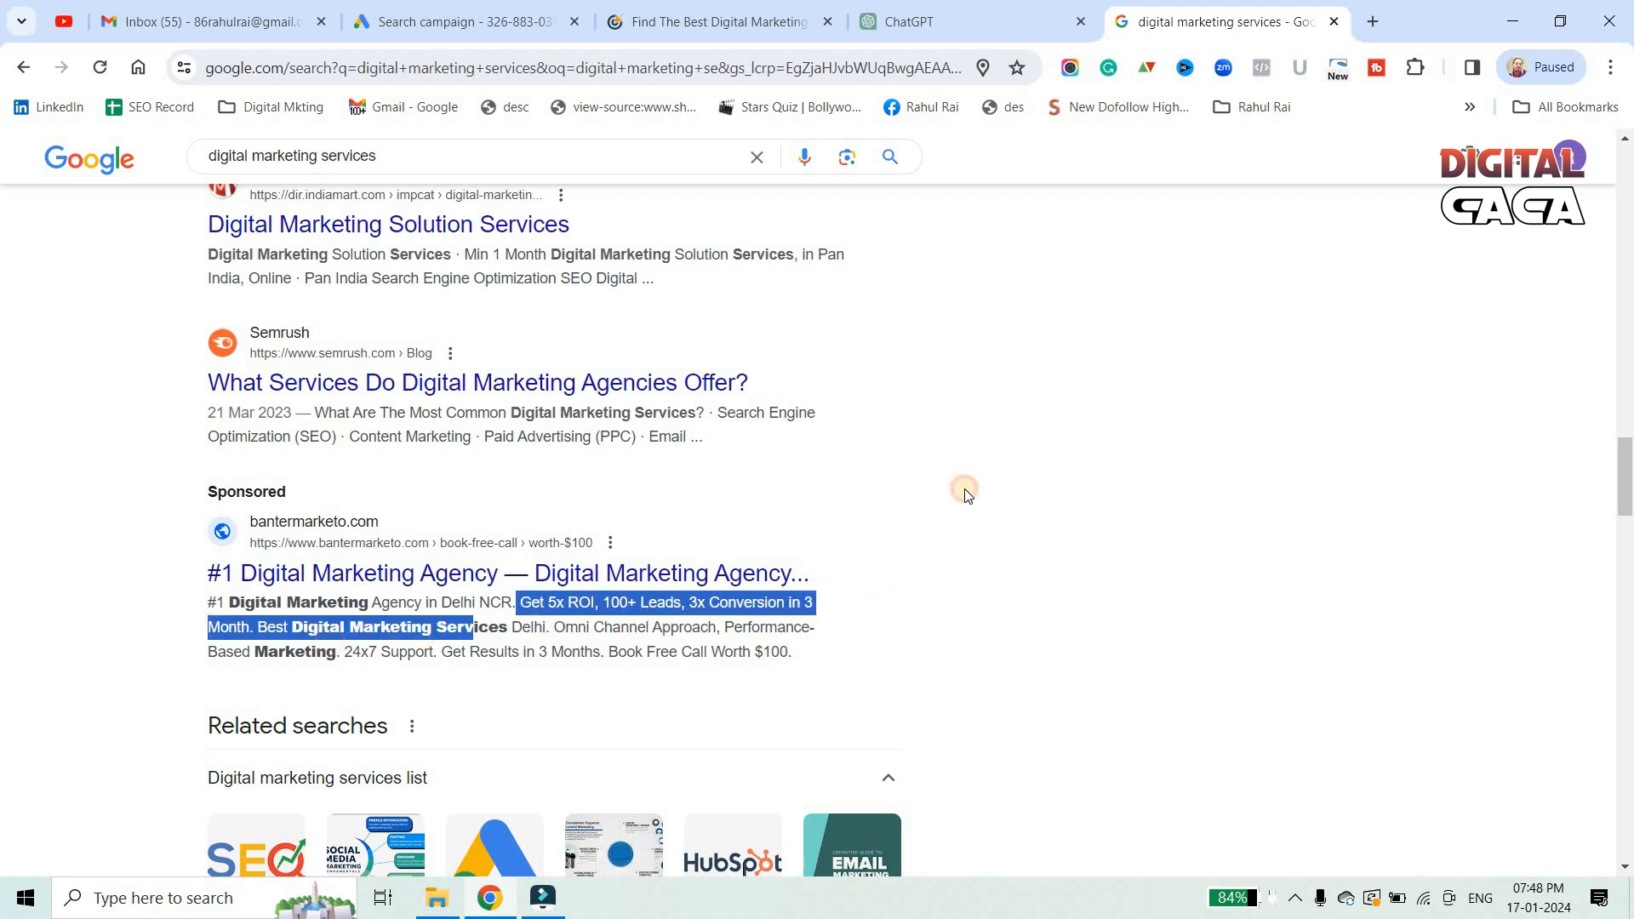
Return to the Google Ads campaign draft, continue to the budget stage and set a custom average daily budget of ₹500
click(506, 19)
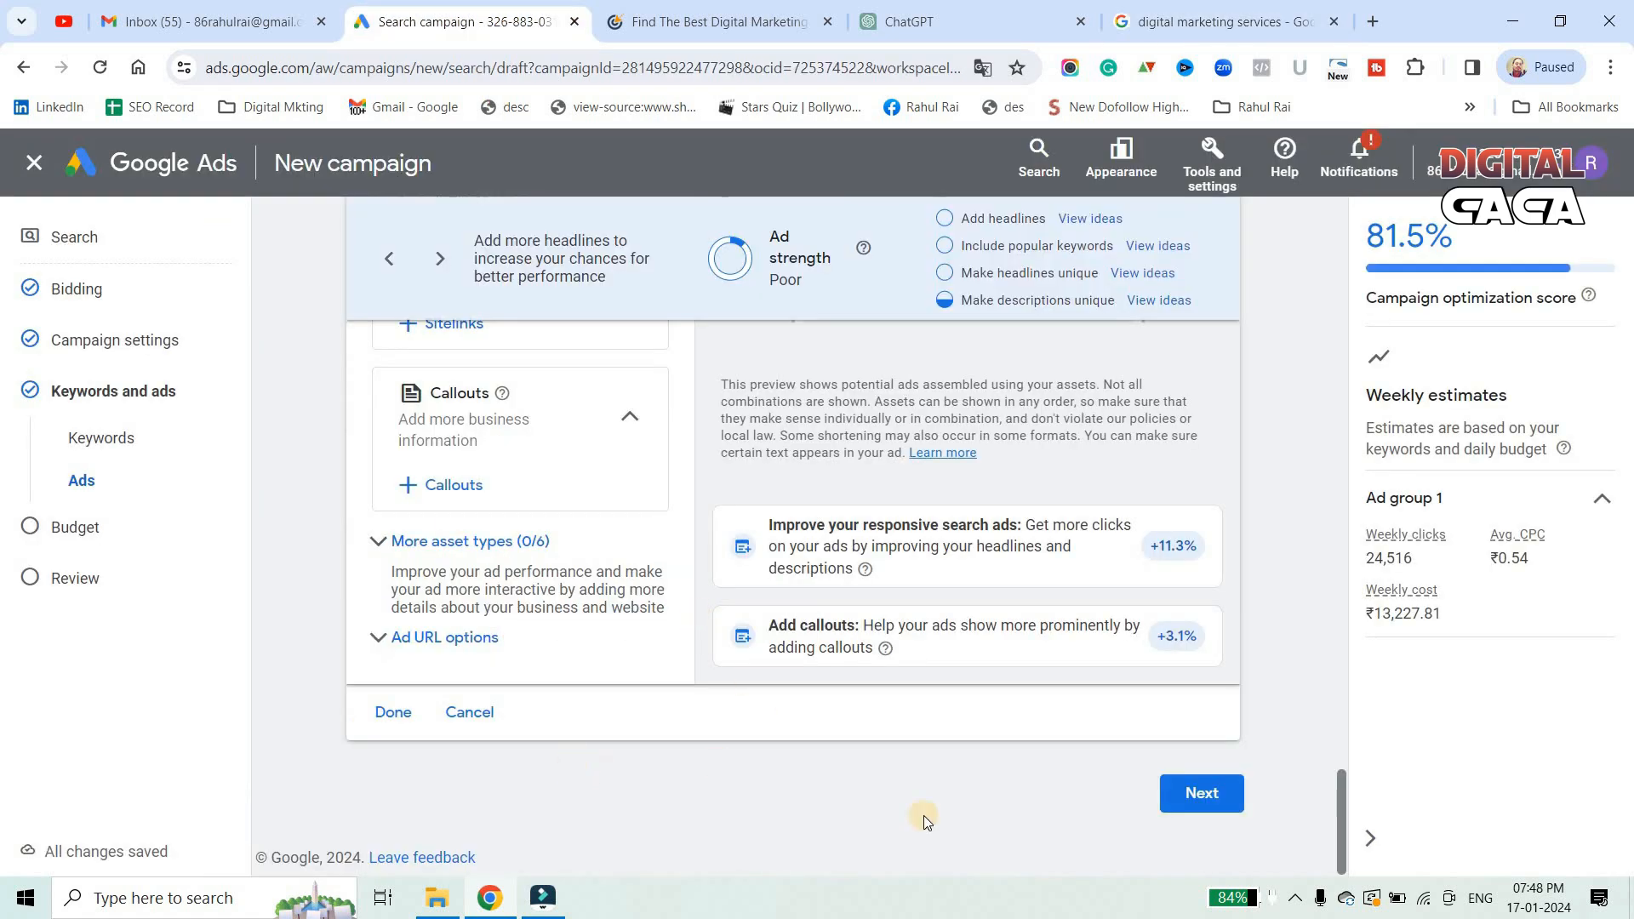
click(1196, 797)
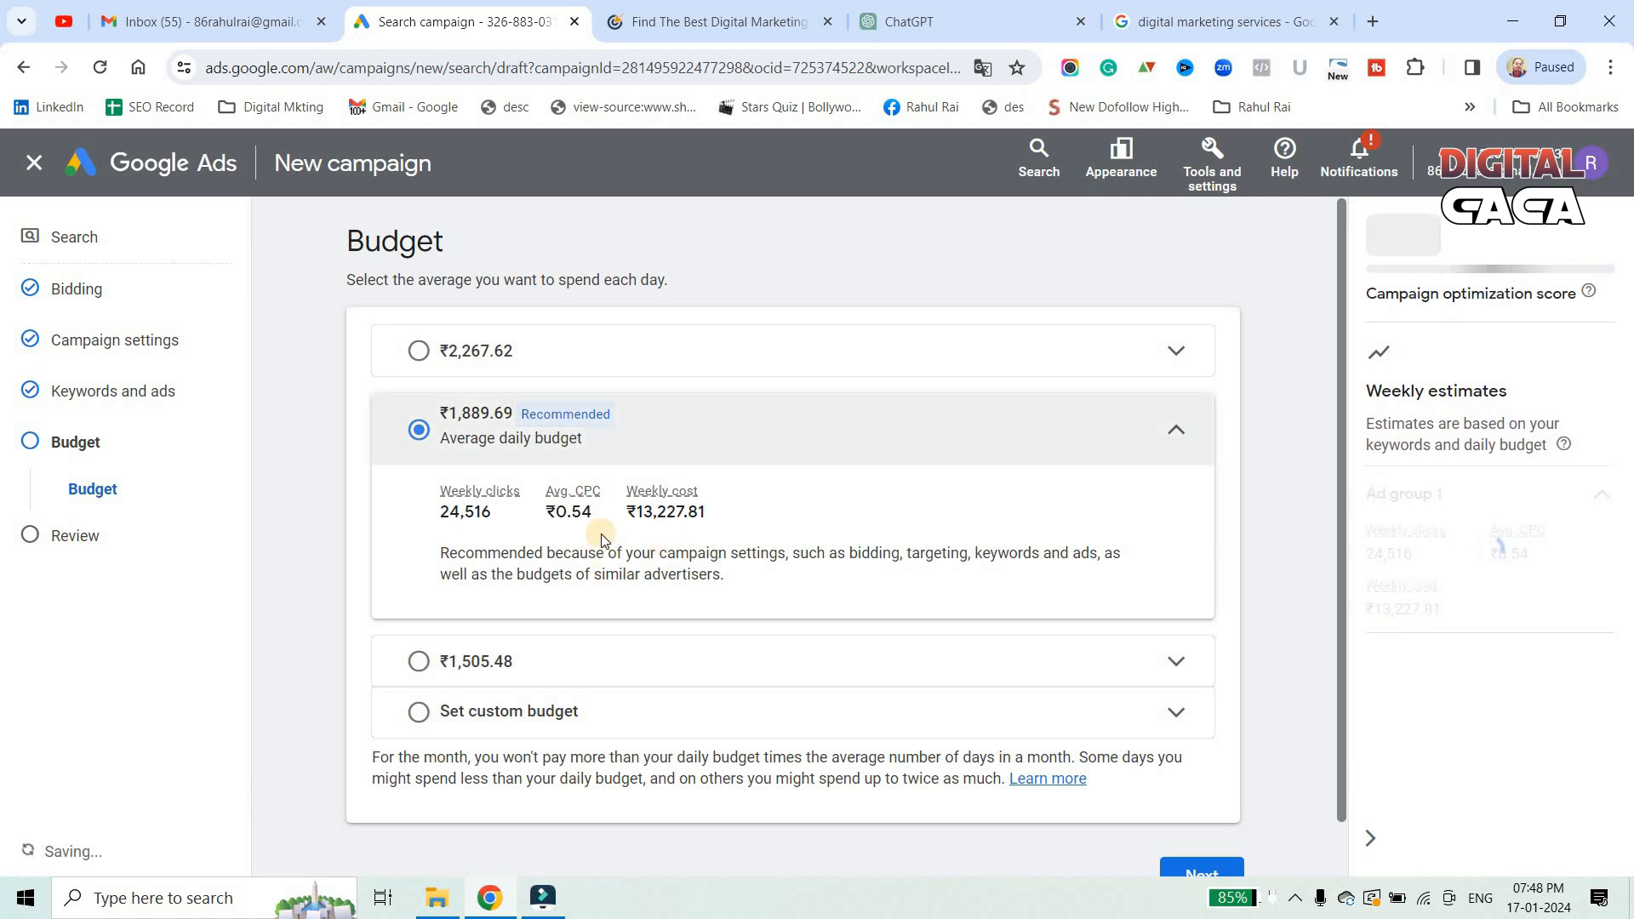
click(435, 715)
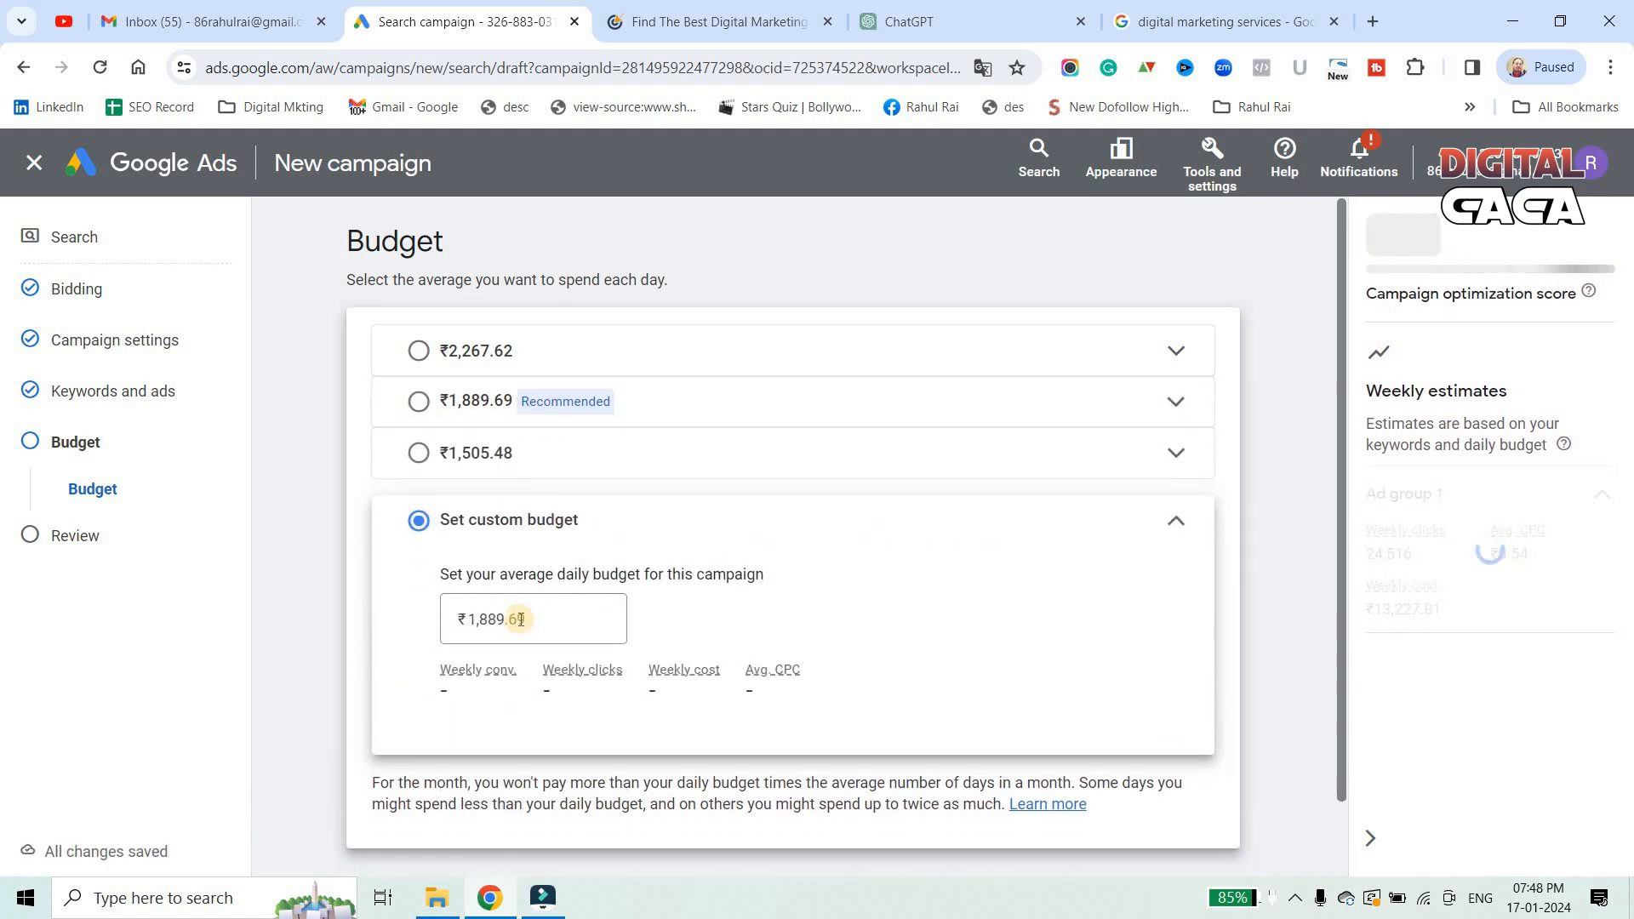
drag(523, 619, 447, 611)
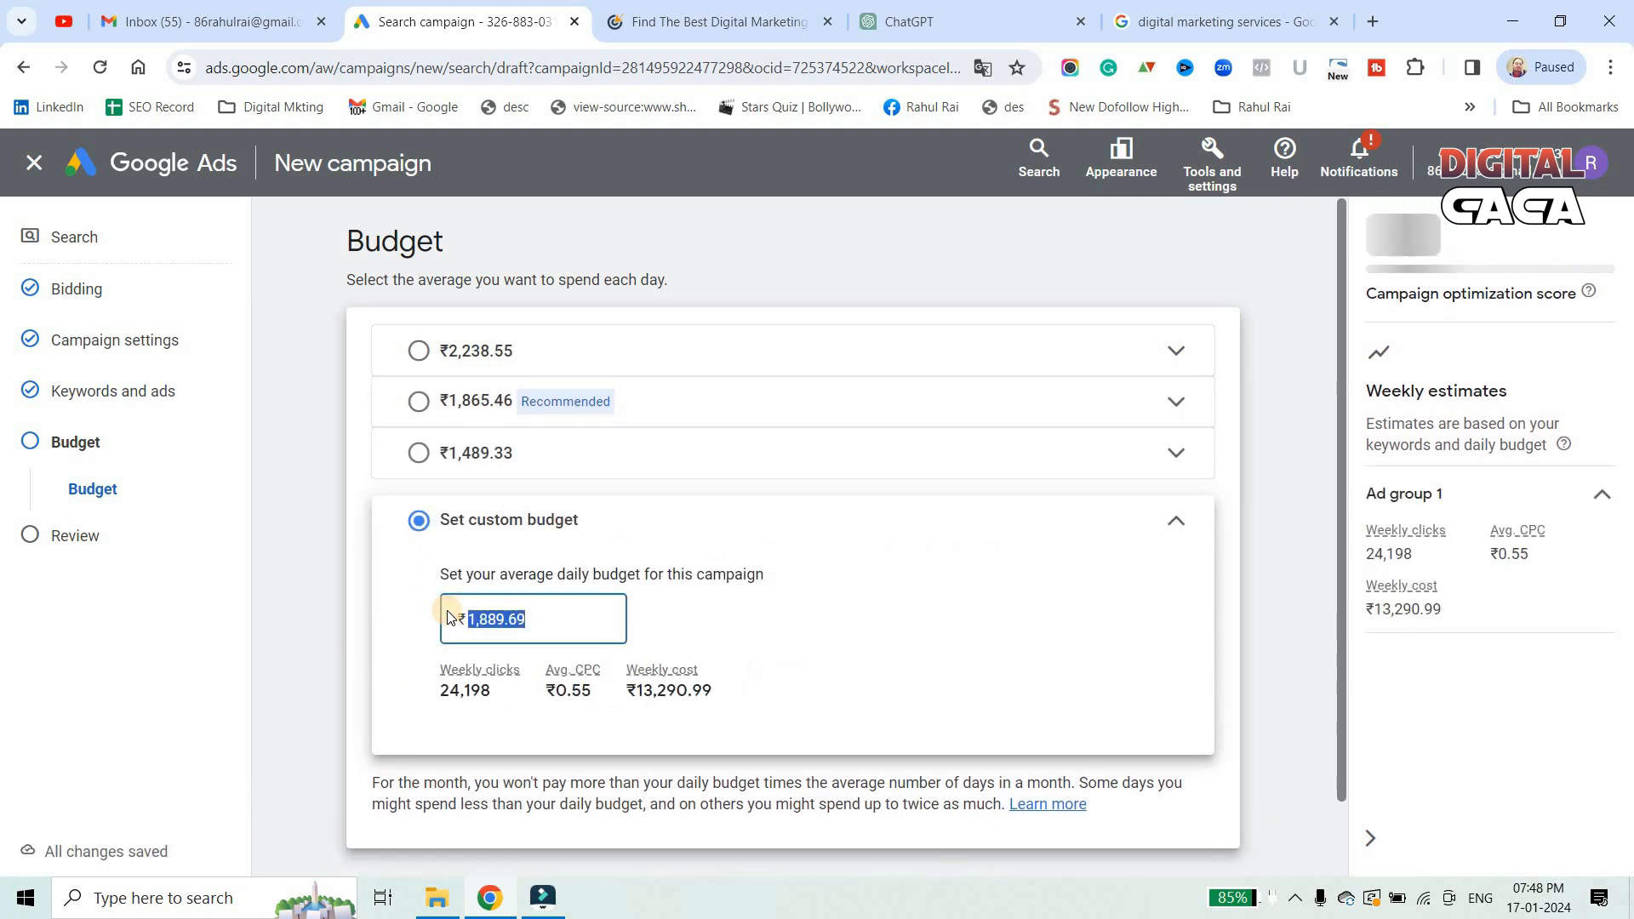
text(500)
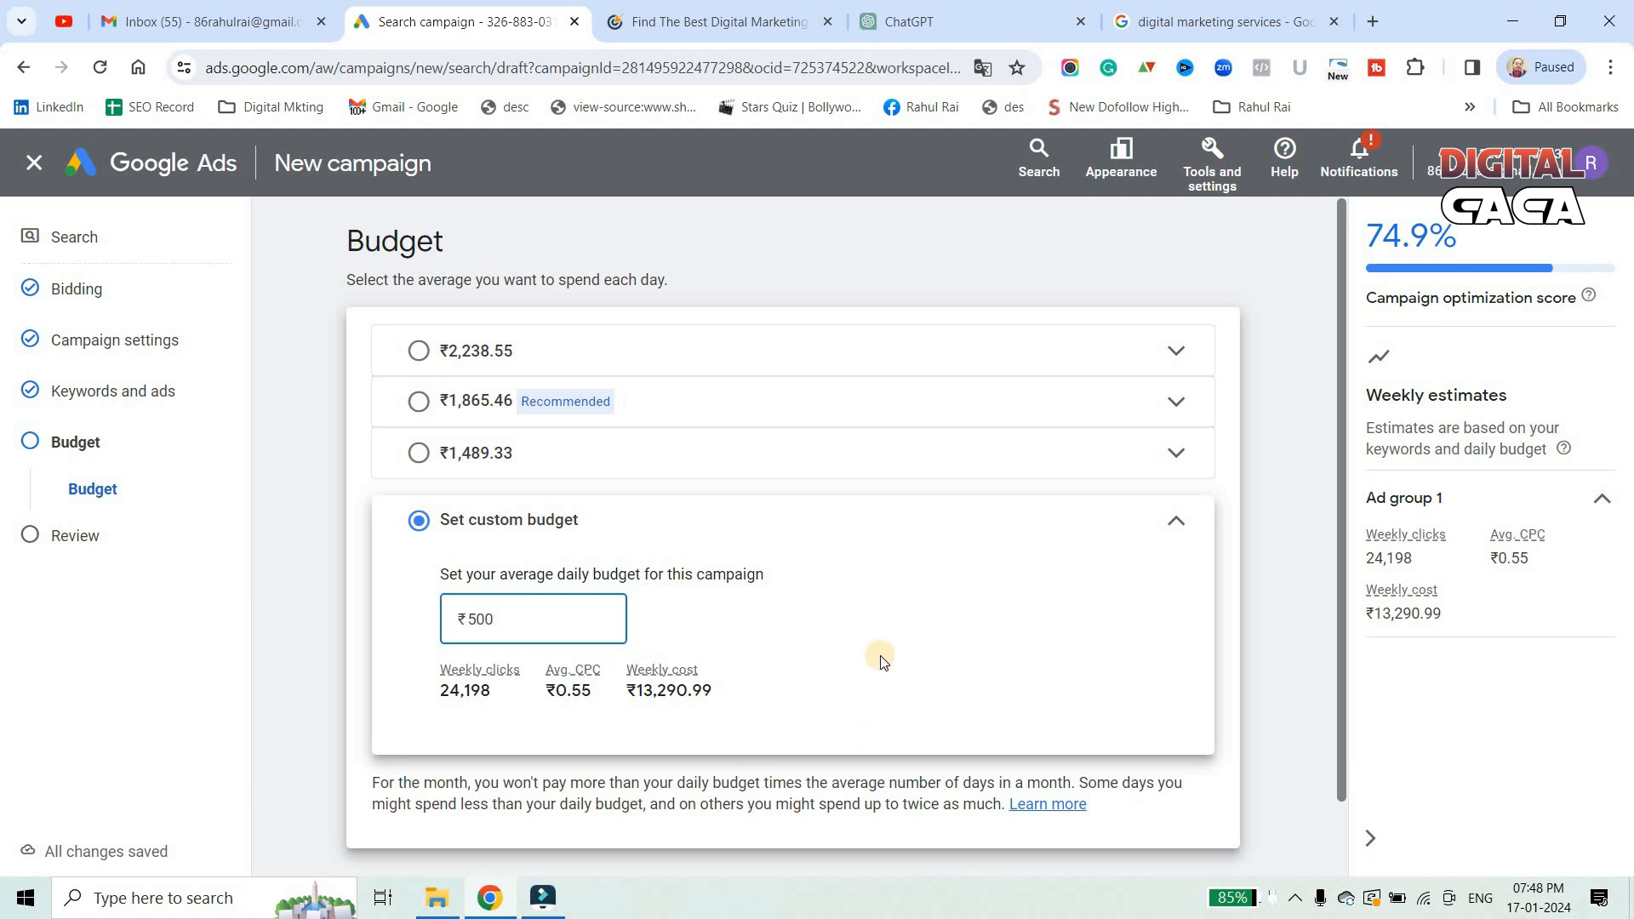
click(881, 663)
scroll(817, 638, down, 1)
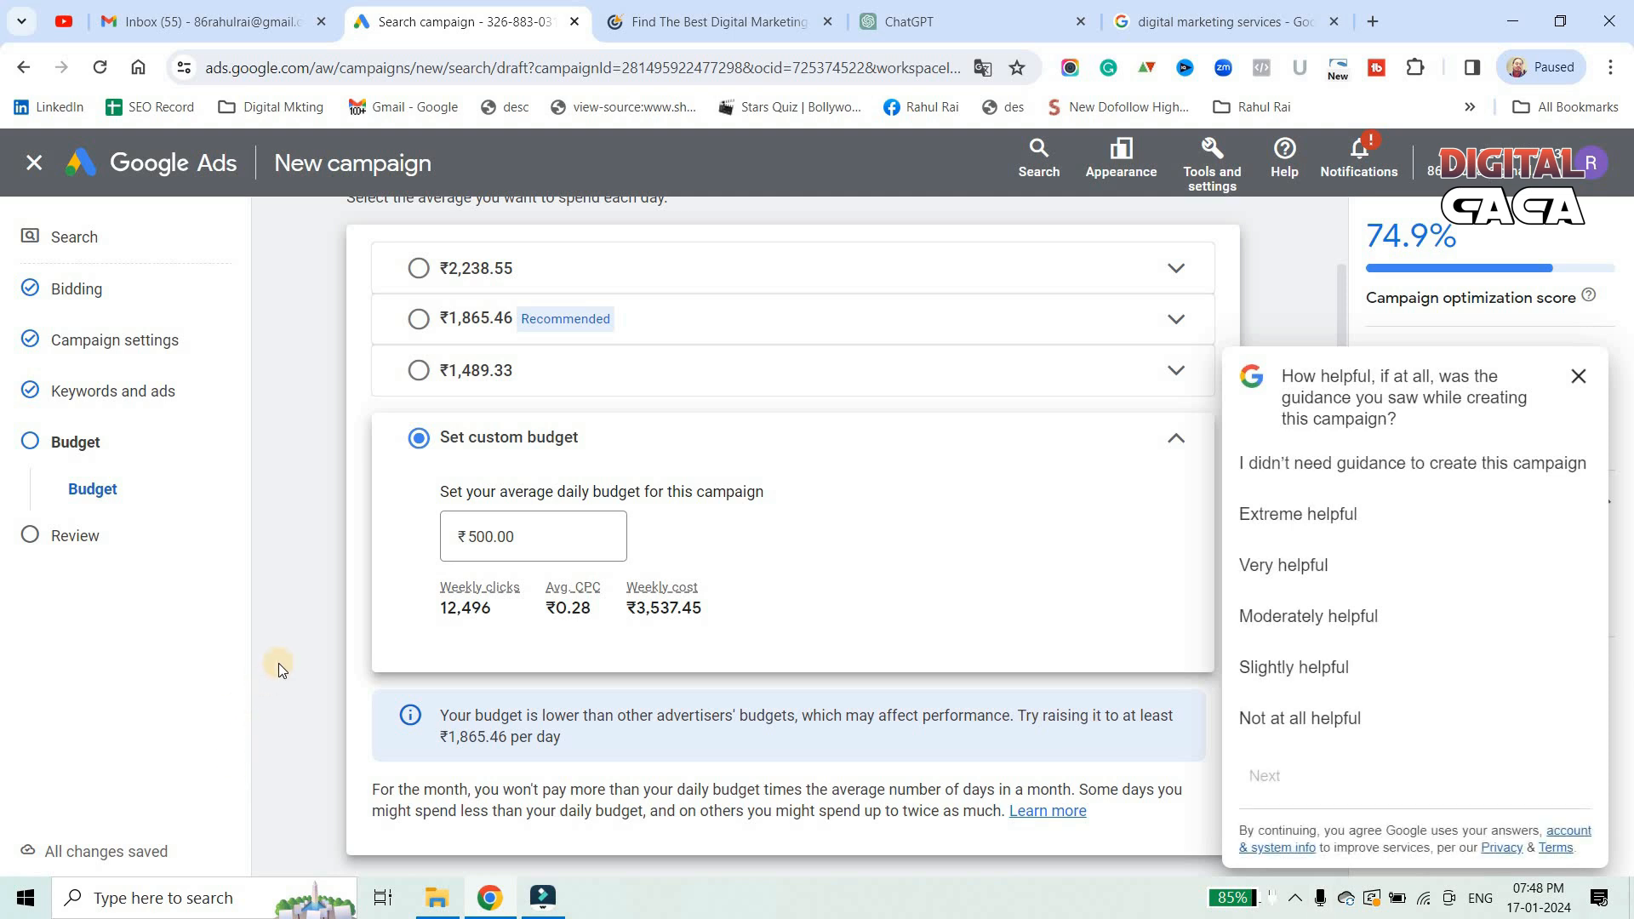
Dismiss the feedback survey, set the custom average daily budget to ₹200 and continue to the campaign review
click(1579, 375)
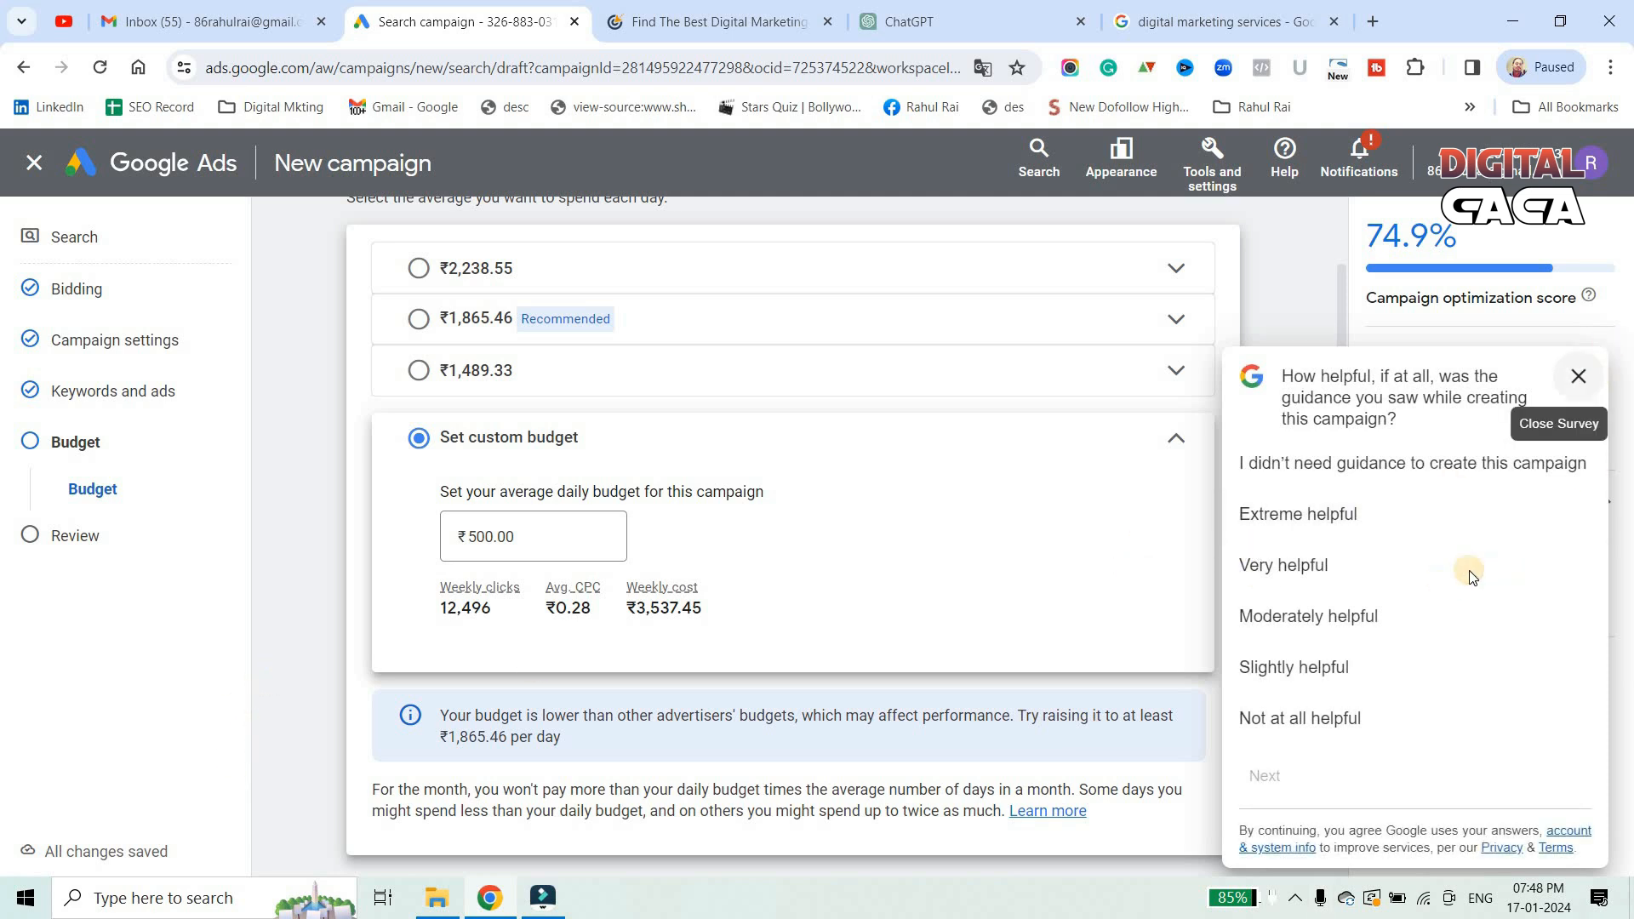
scroll(913, 627, down, 1)
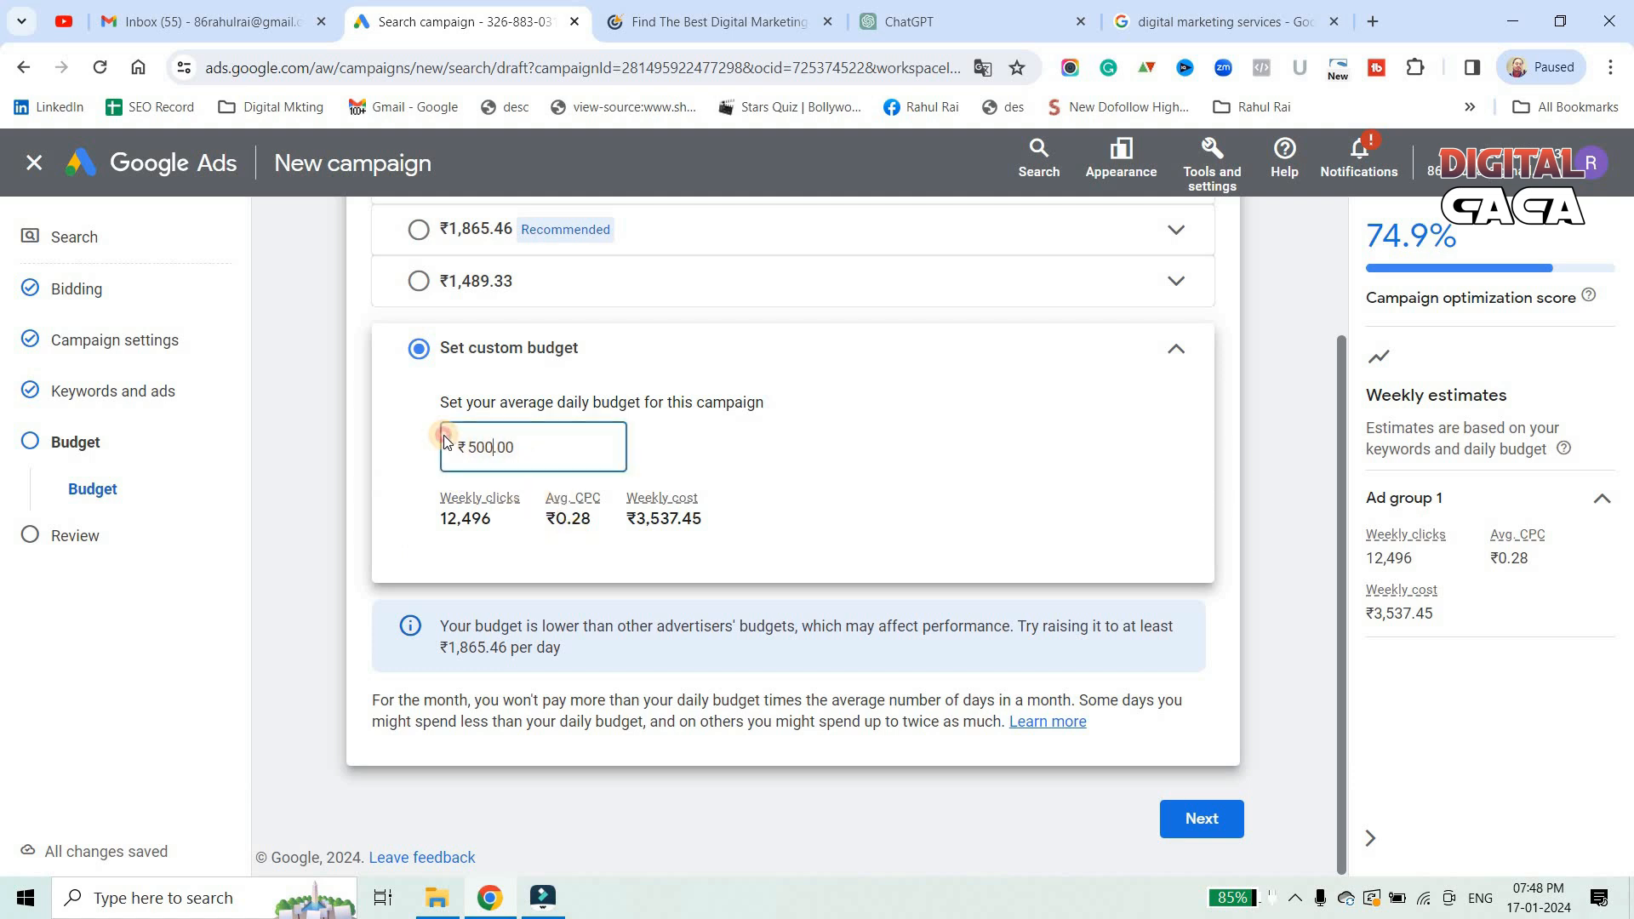
text(00)
click(1373, 518)
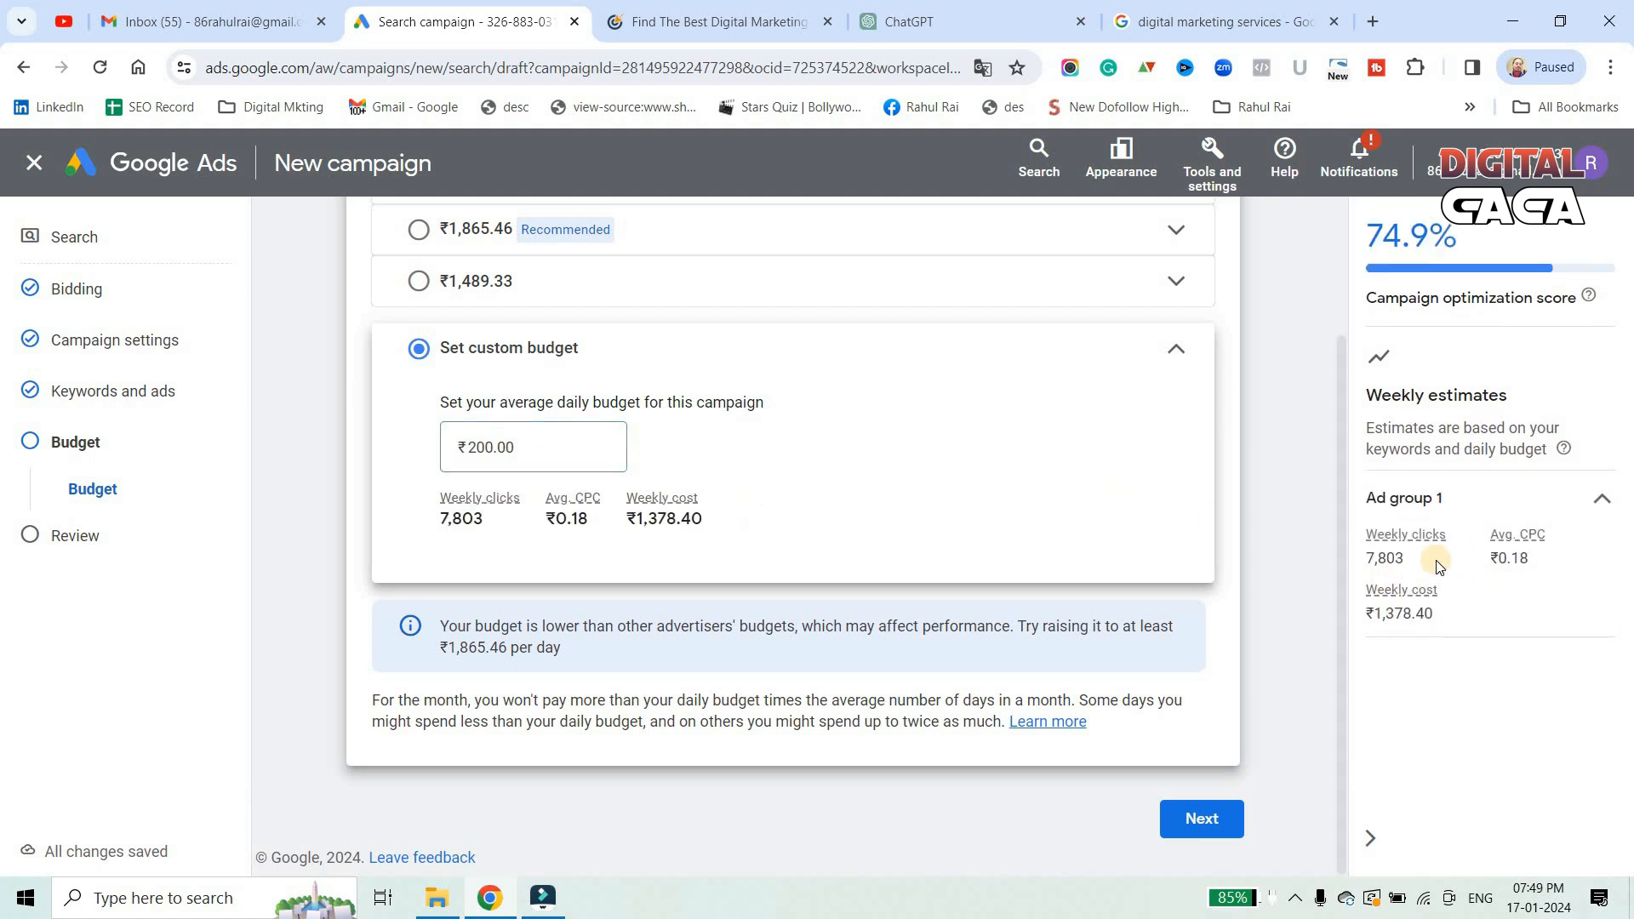
click(1192, 819)
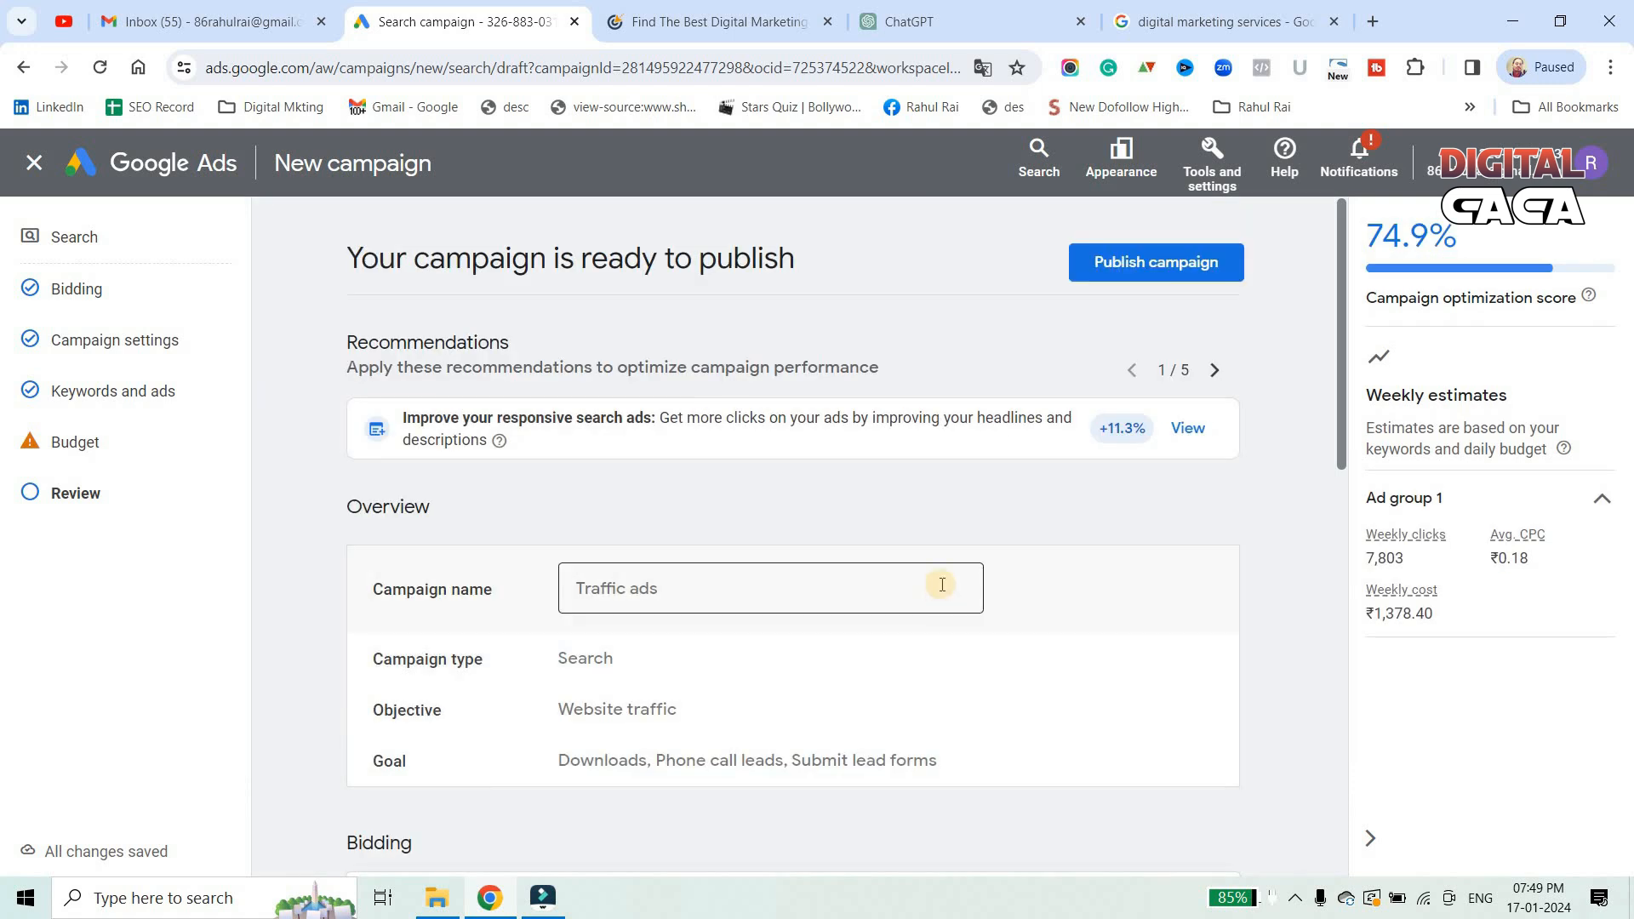
Review the summary of the campaign's bidding, settings, keywords and budget, and publish the campaign
scroll(936, 613, down, 1)
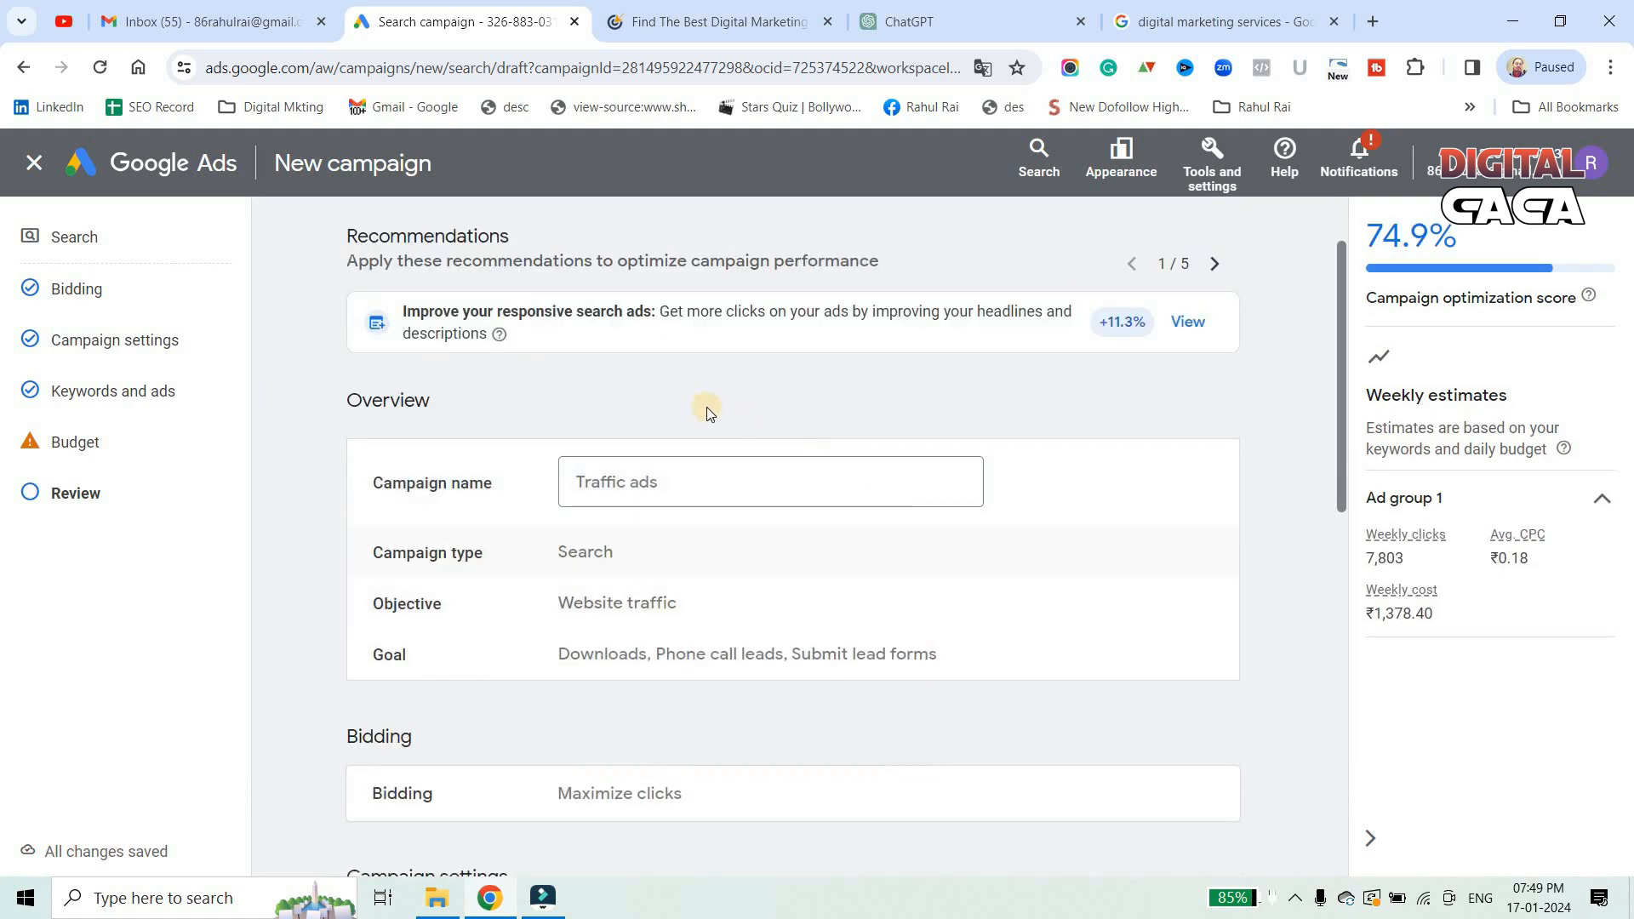
scroll(864, 452, down, 5)
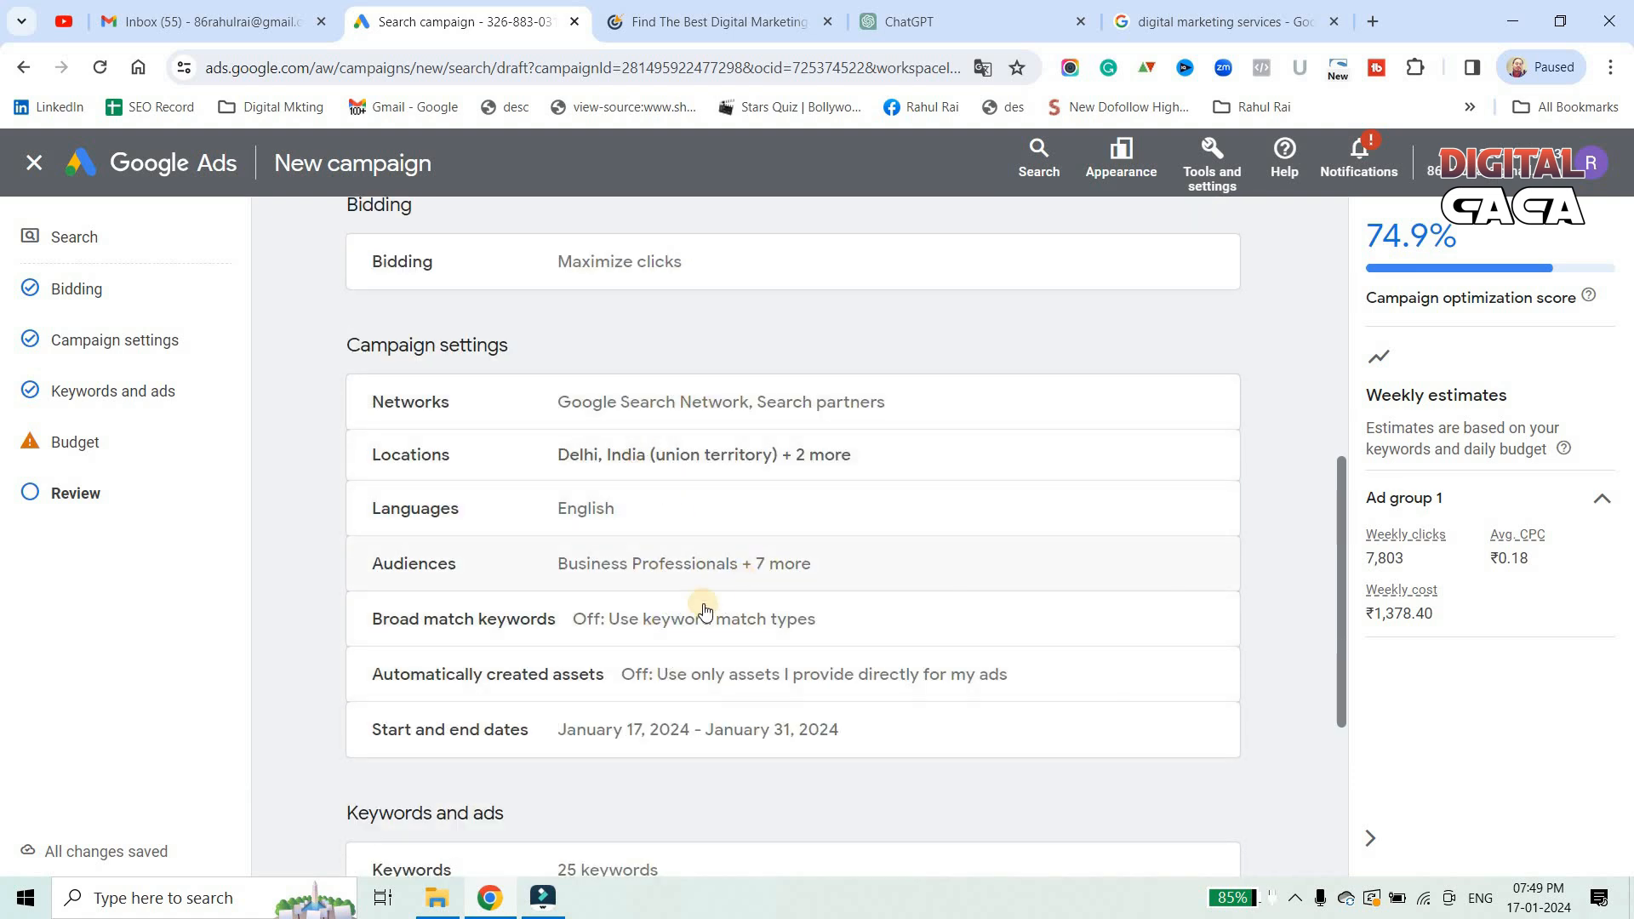
scroll(720, 596, down, 2)
scroll(749, 595, down, 2)
click(1147, 780)
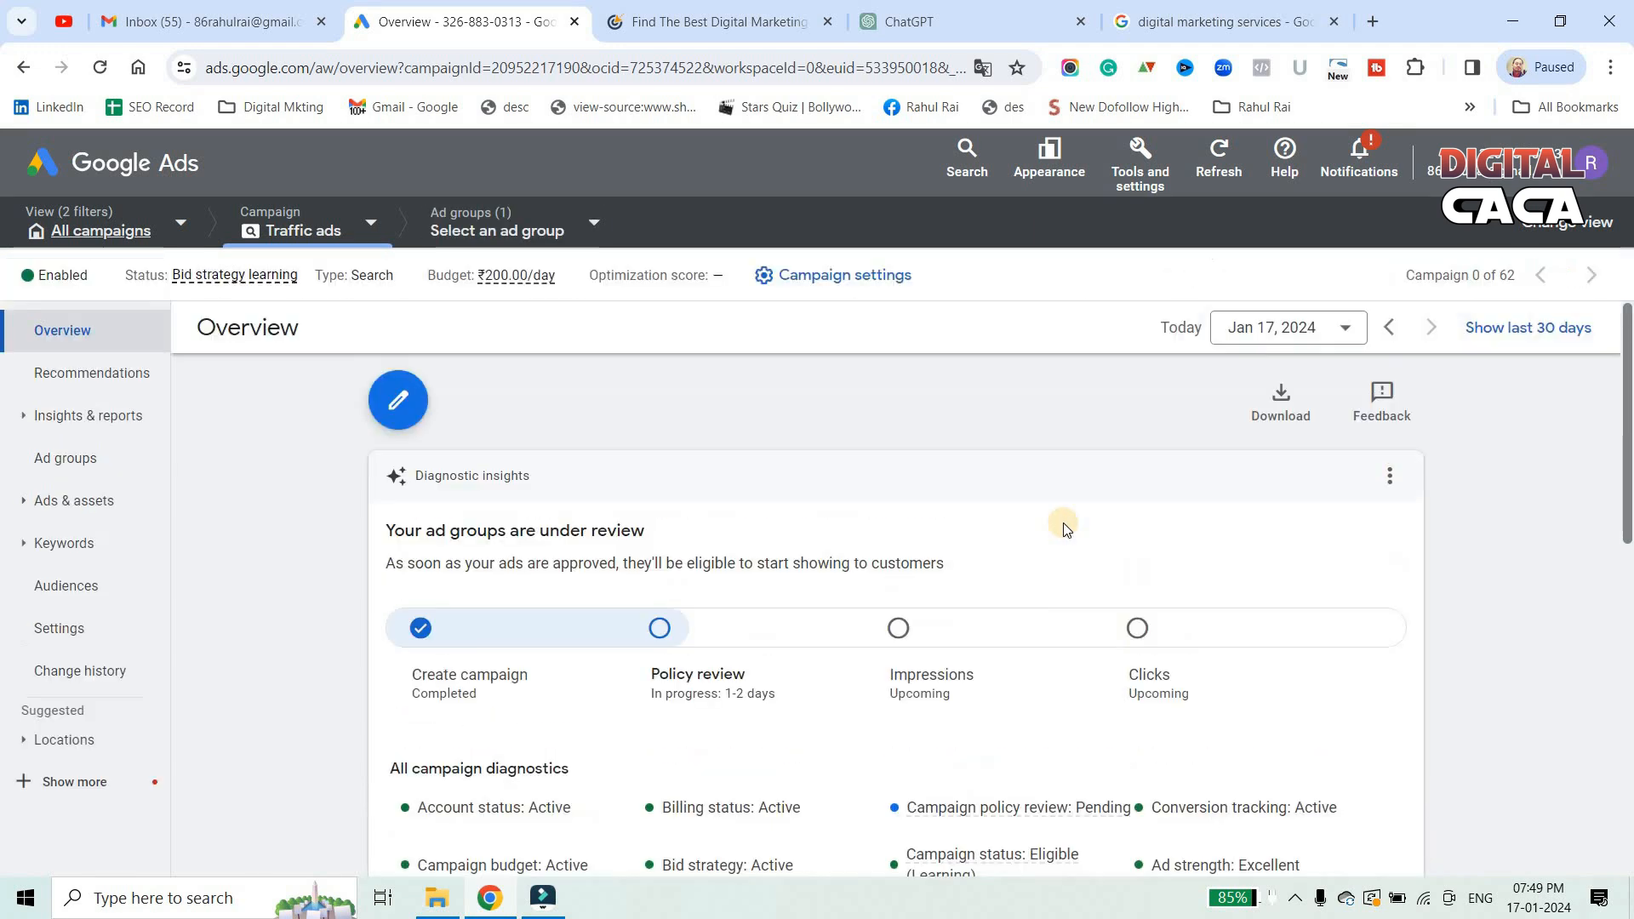
Examine the published campaign's overview, including its targeted locations, keyword performance and ad status
scroll(1036, 573, down, 3)
scroll(1042, 649, down, 3)
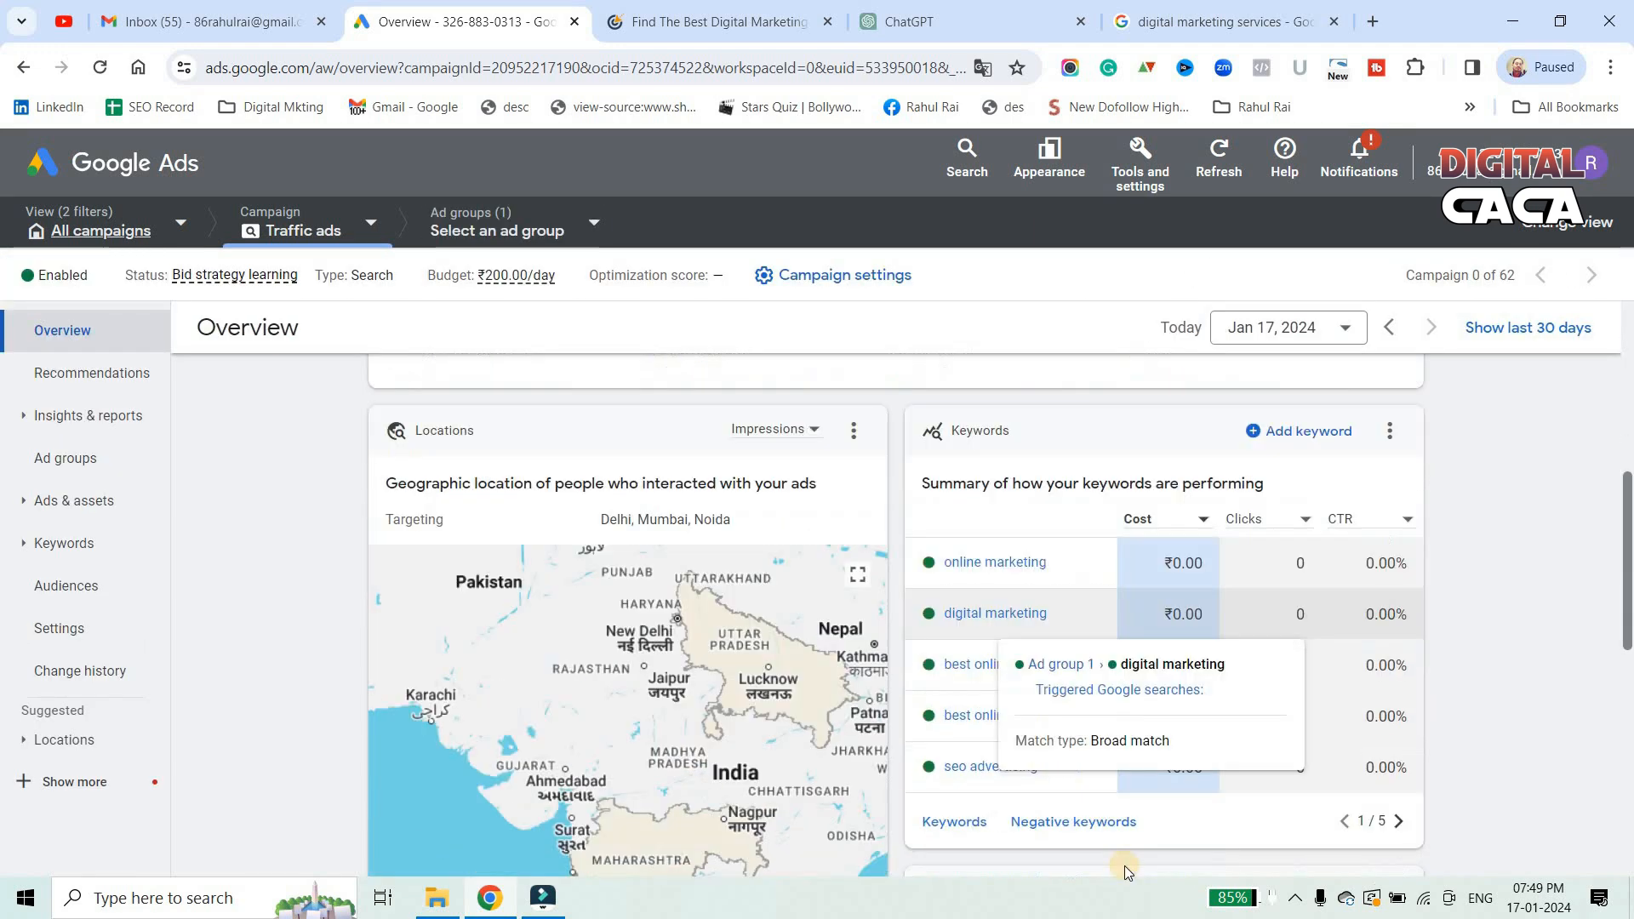
scroll(1540, 564, down, 6)
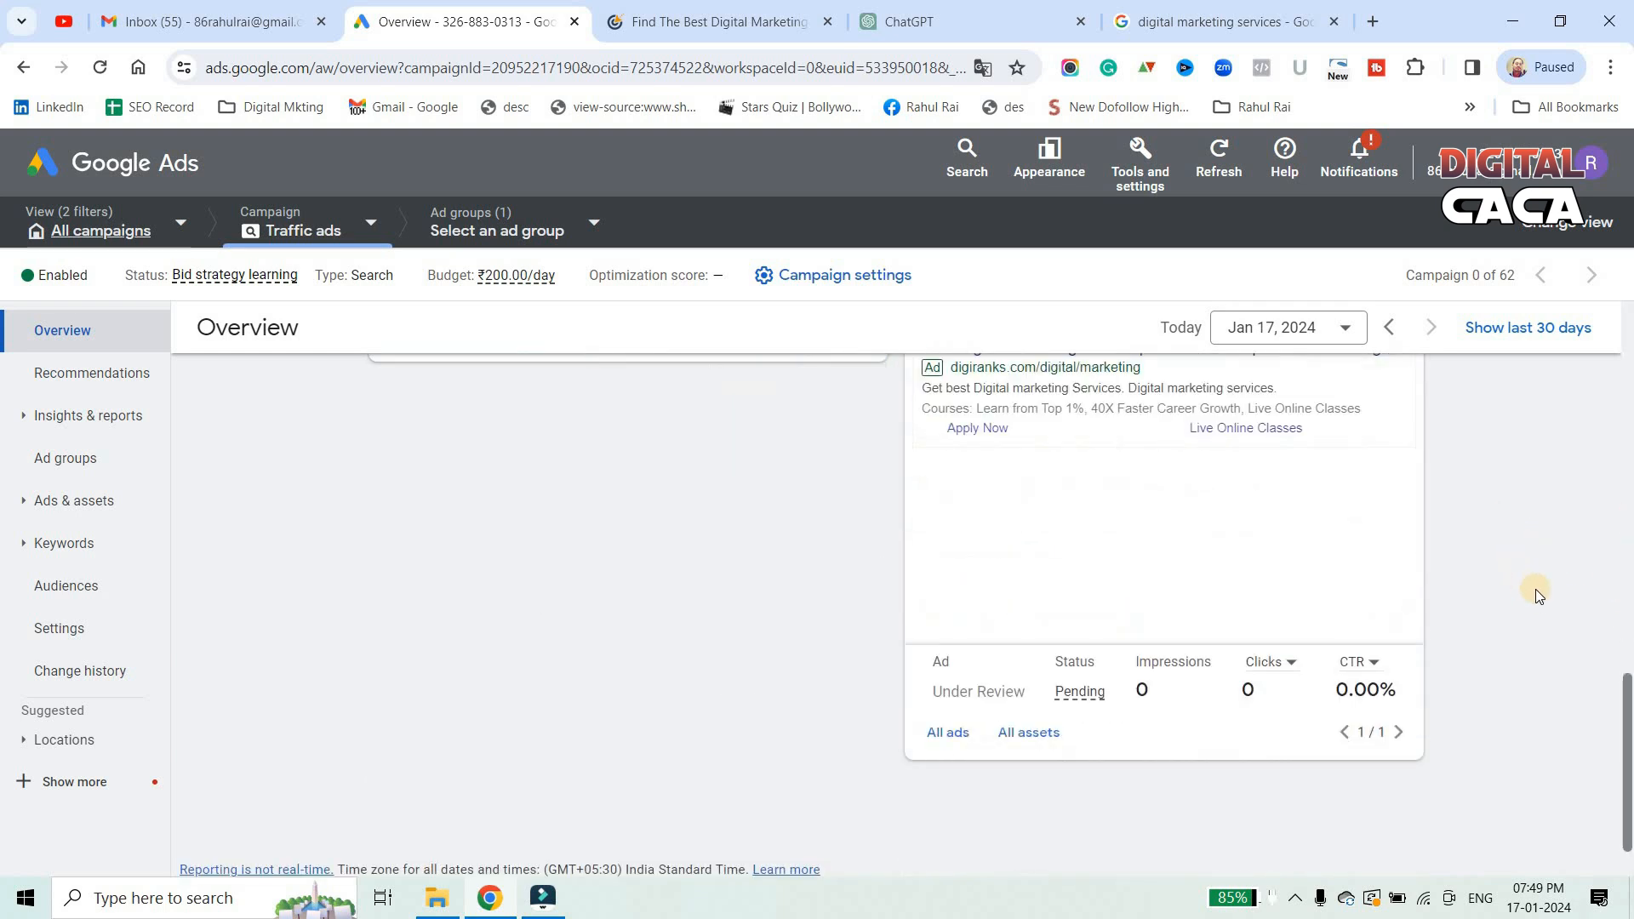
scroll(1554, 581, up, 5)
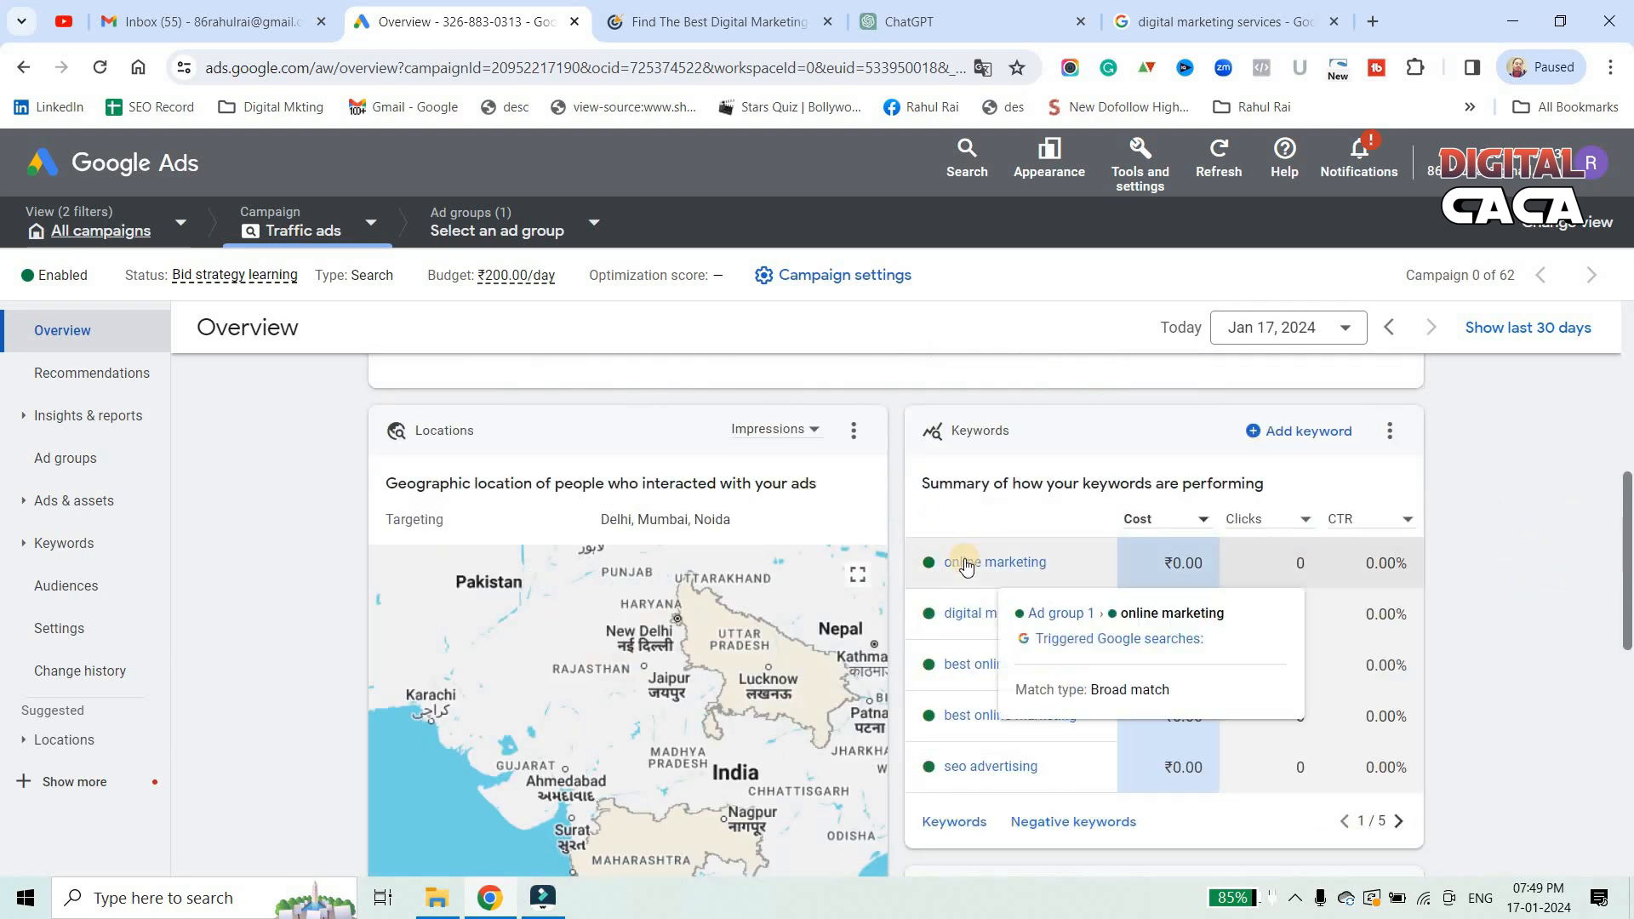
mouse_move(985, 633)
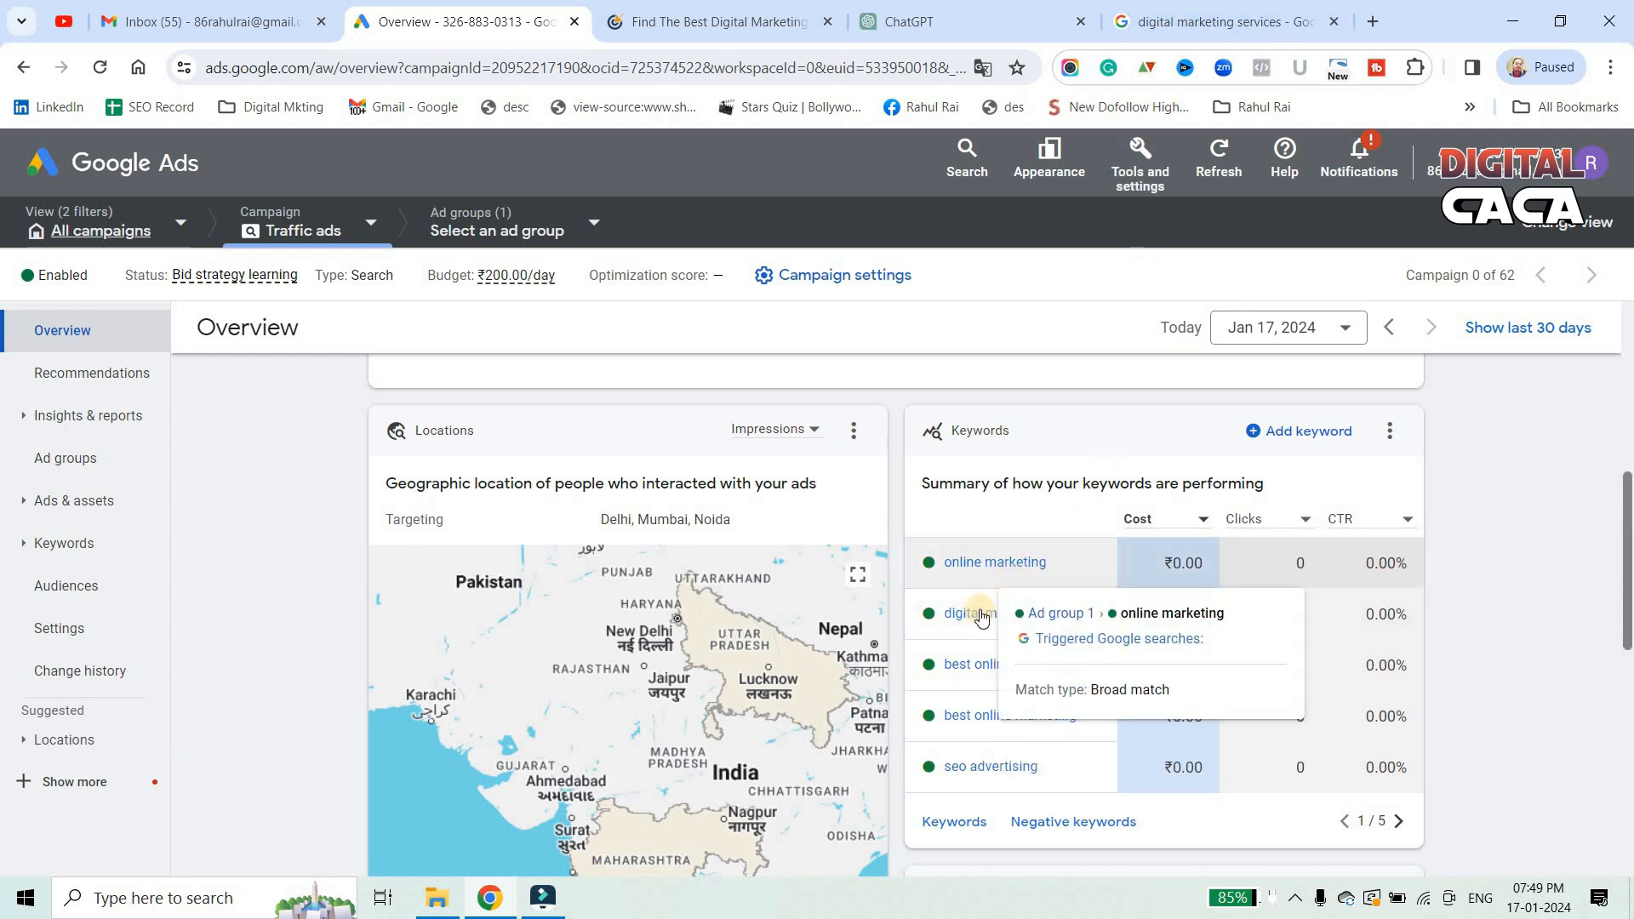
Open Keyword Planner and discover new keyword ideas for "digital marketing services"
click(1142, 178)
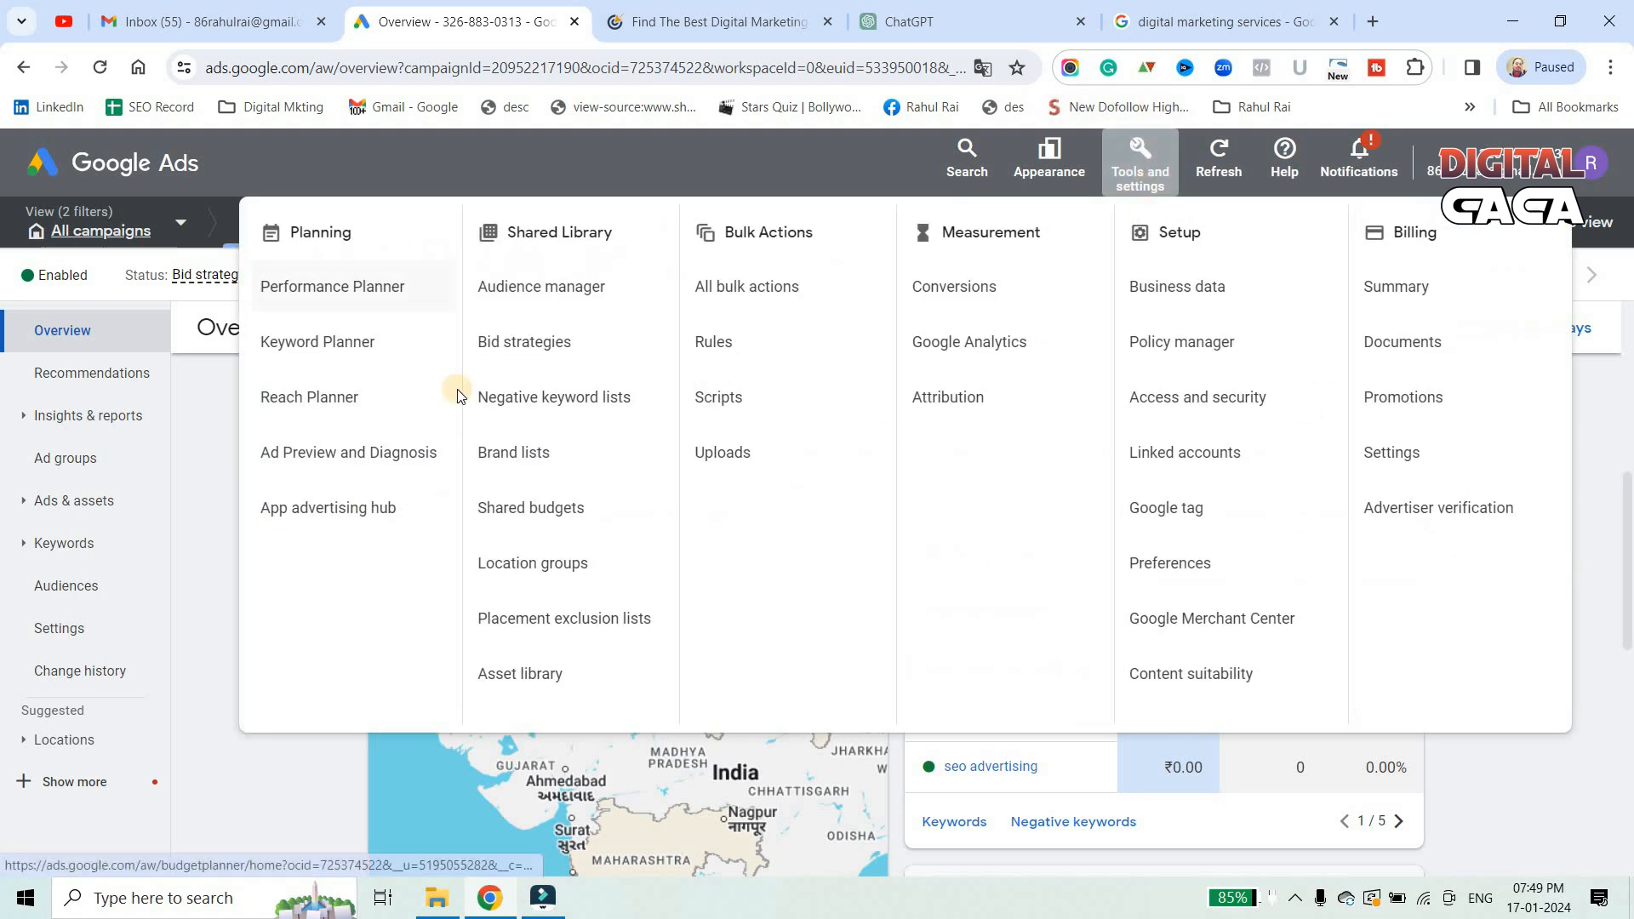
click(351, 341)
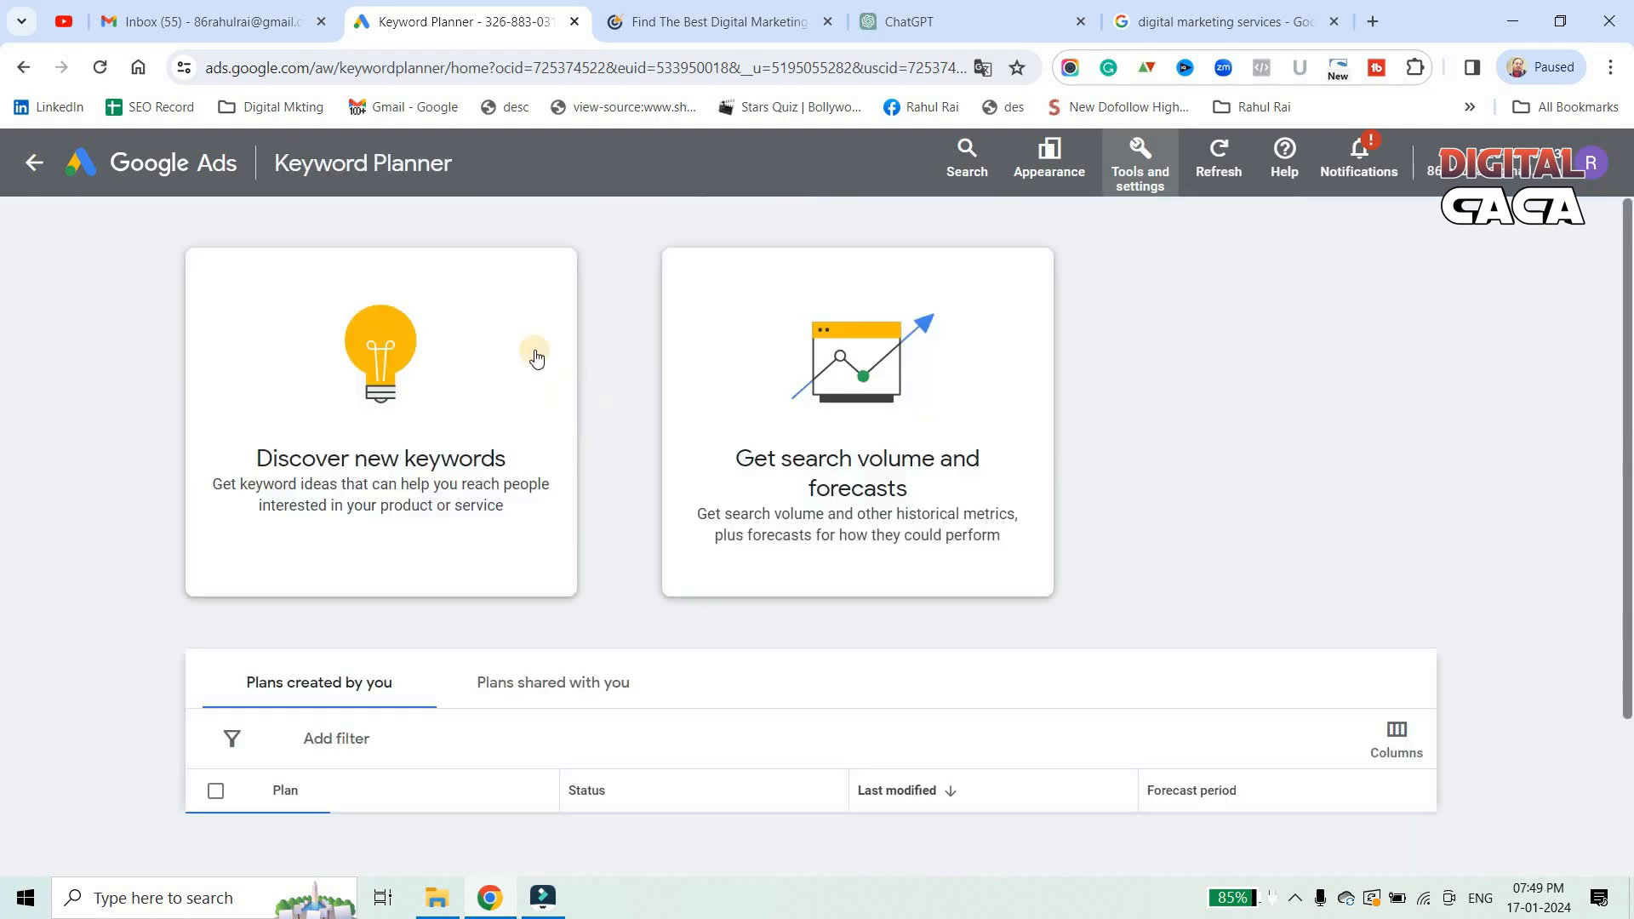
click(468, 379)
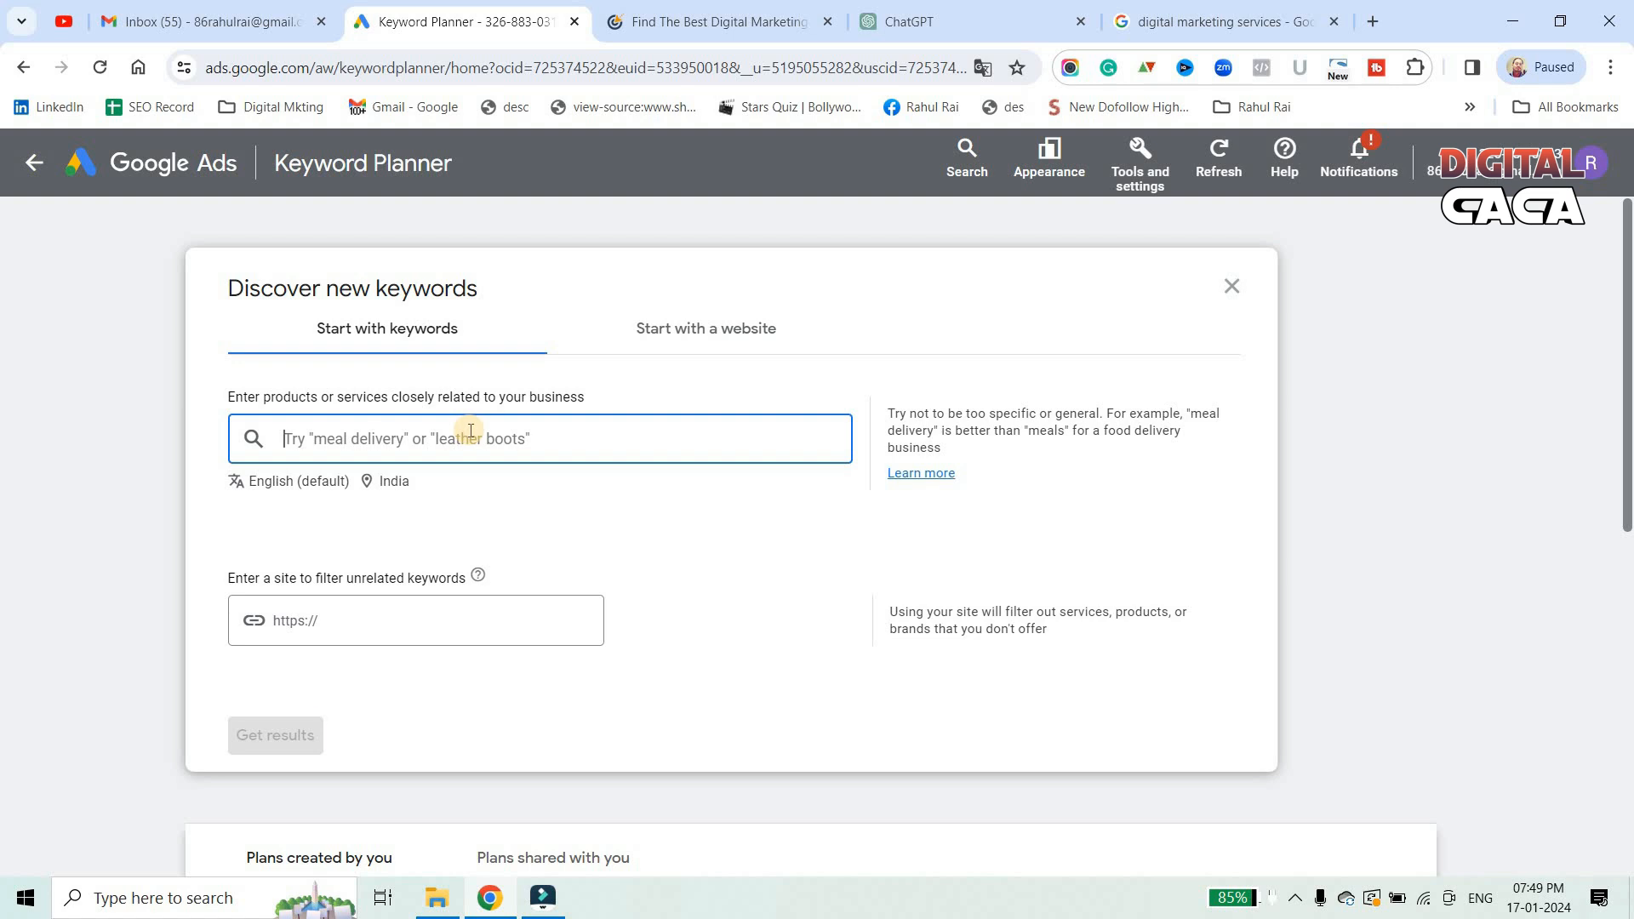
text(digital marketing s)
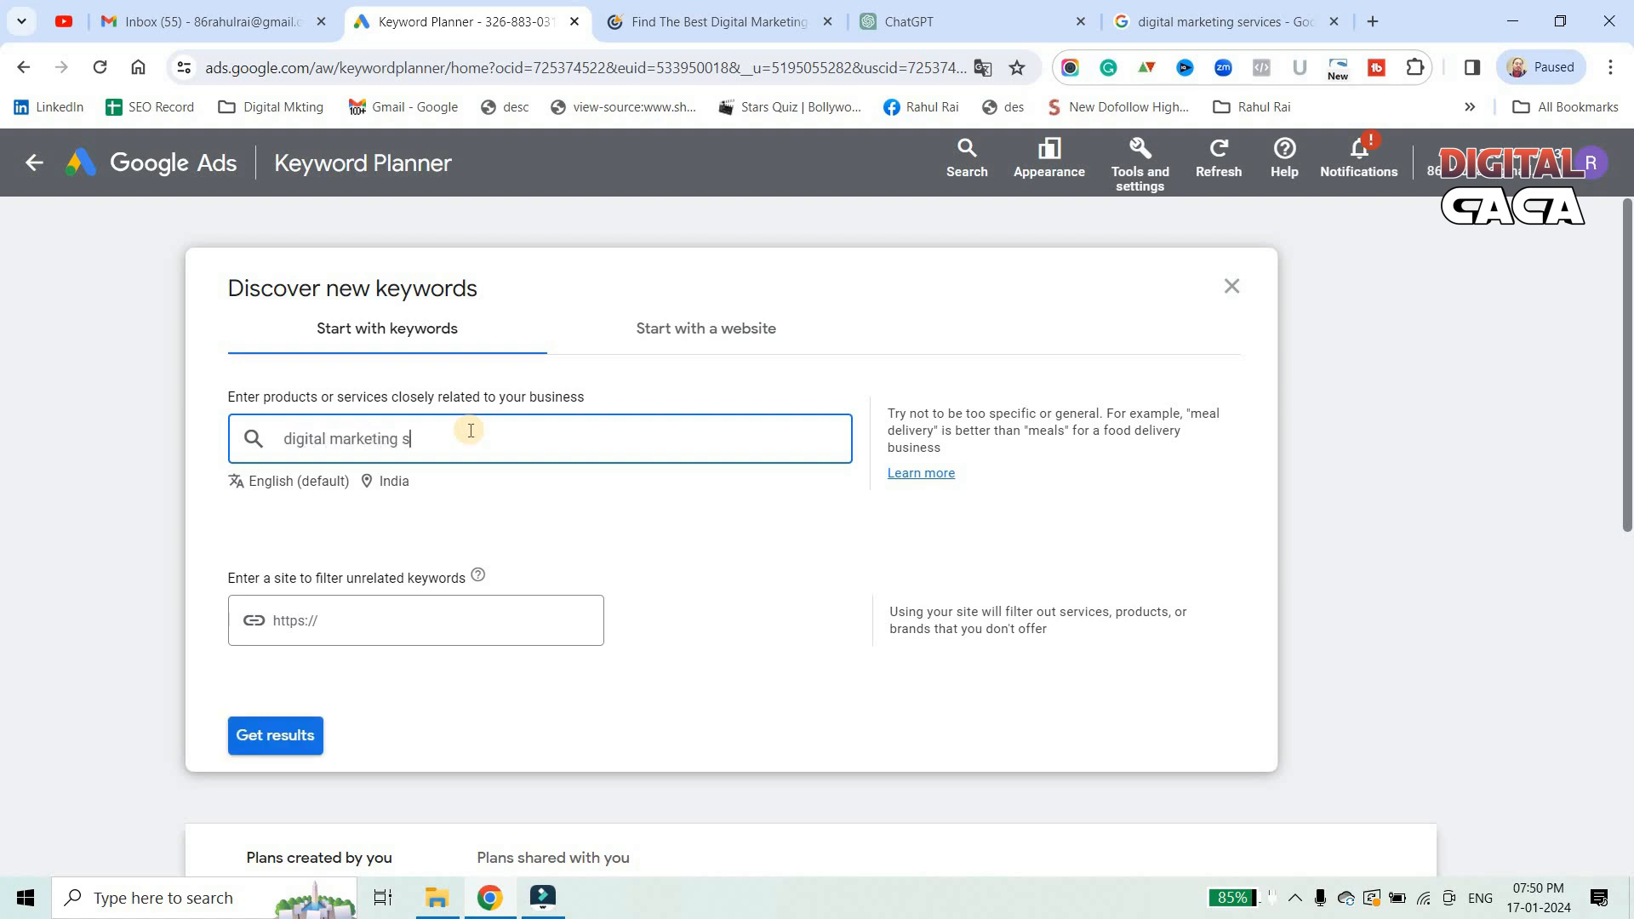
text(ervices)
click(294, 735)
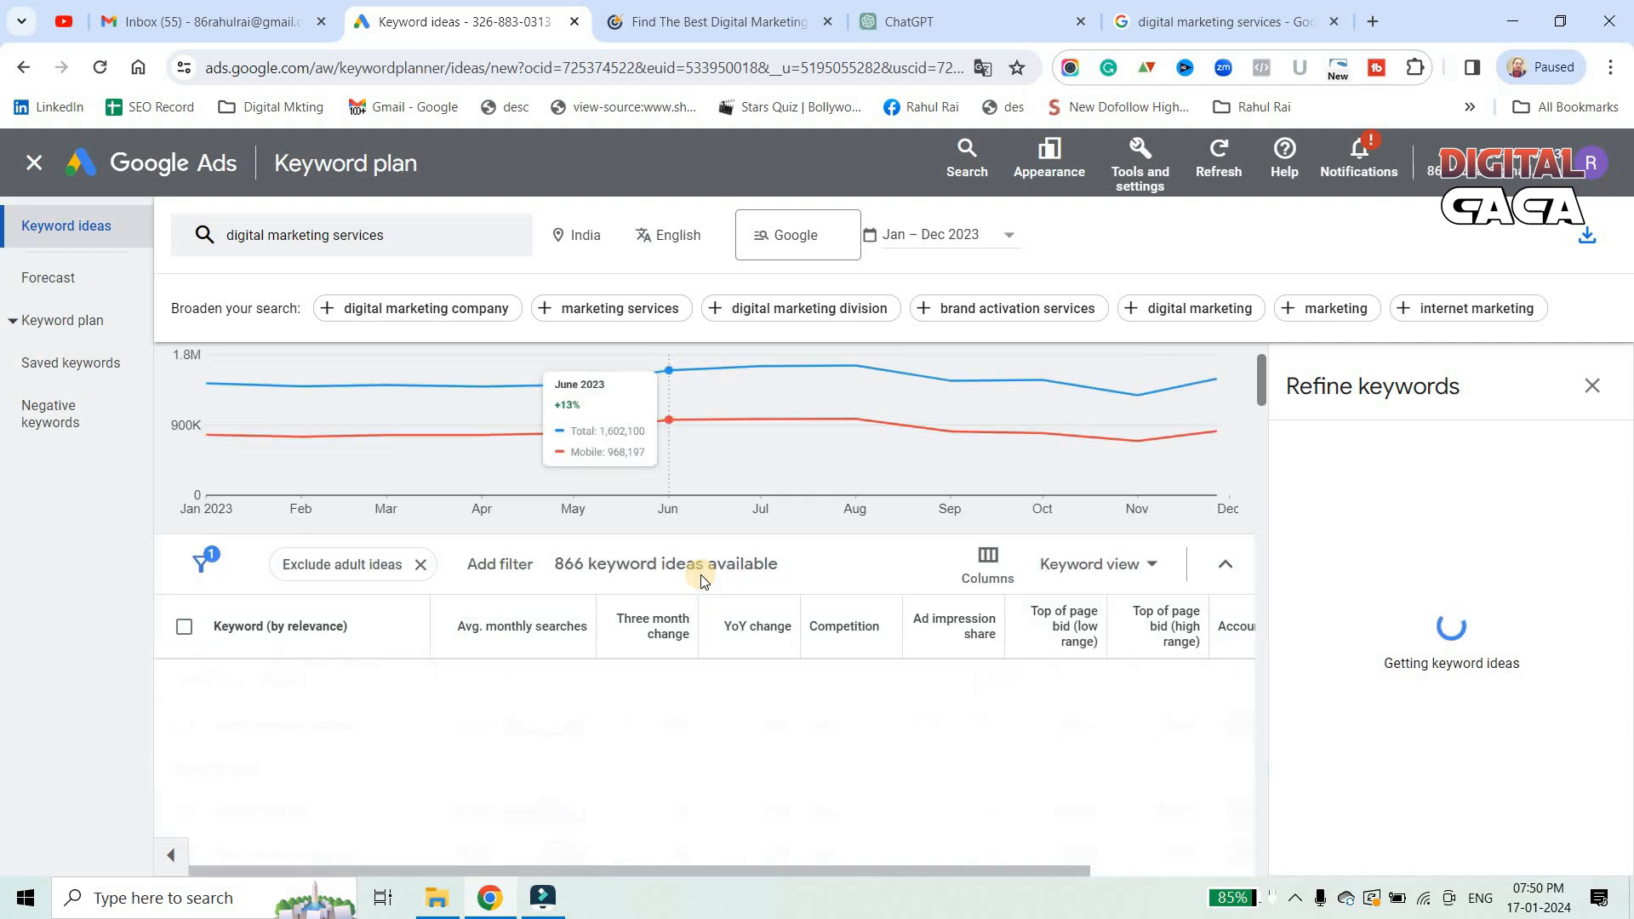
Look through the keyword ideas, close the refinement options and download the keyword ideas as a CSV report
scroll(651, 663, down, 5)
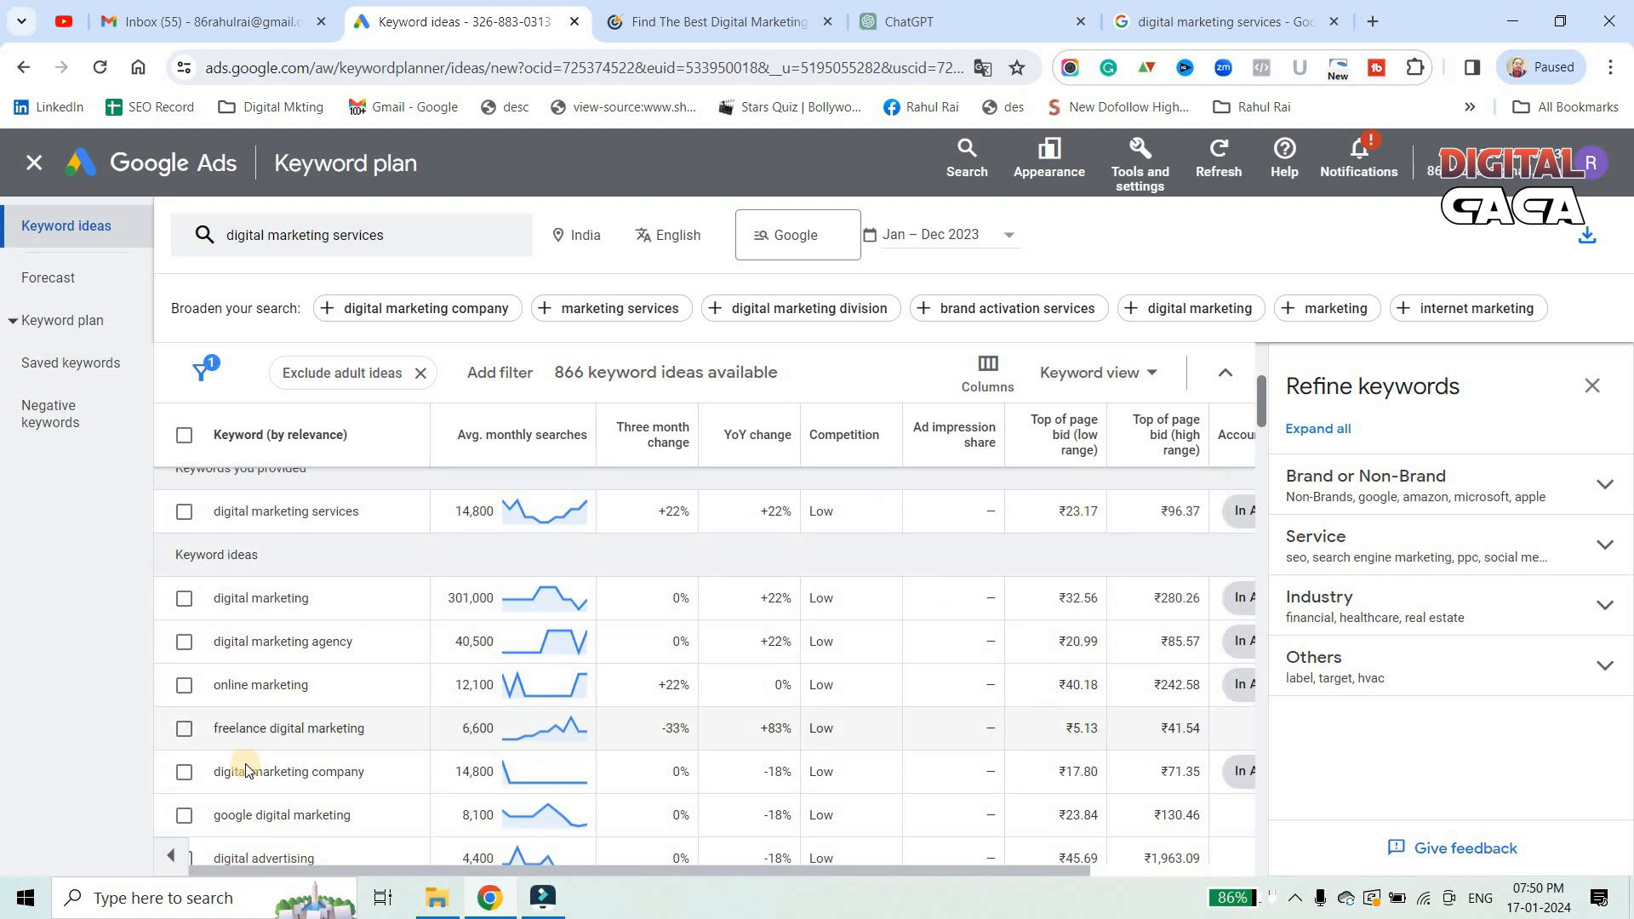
scroll(245, 770, down, 2)
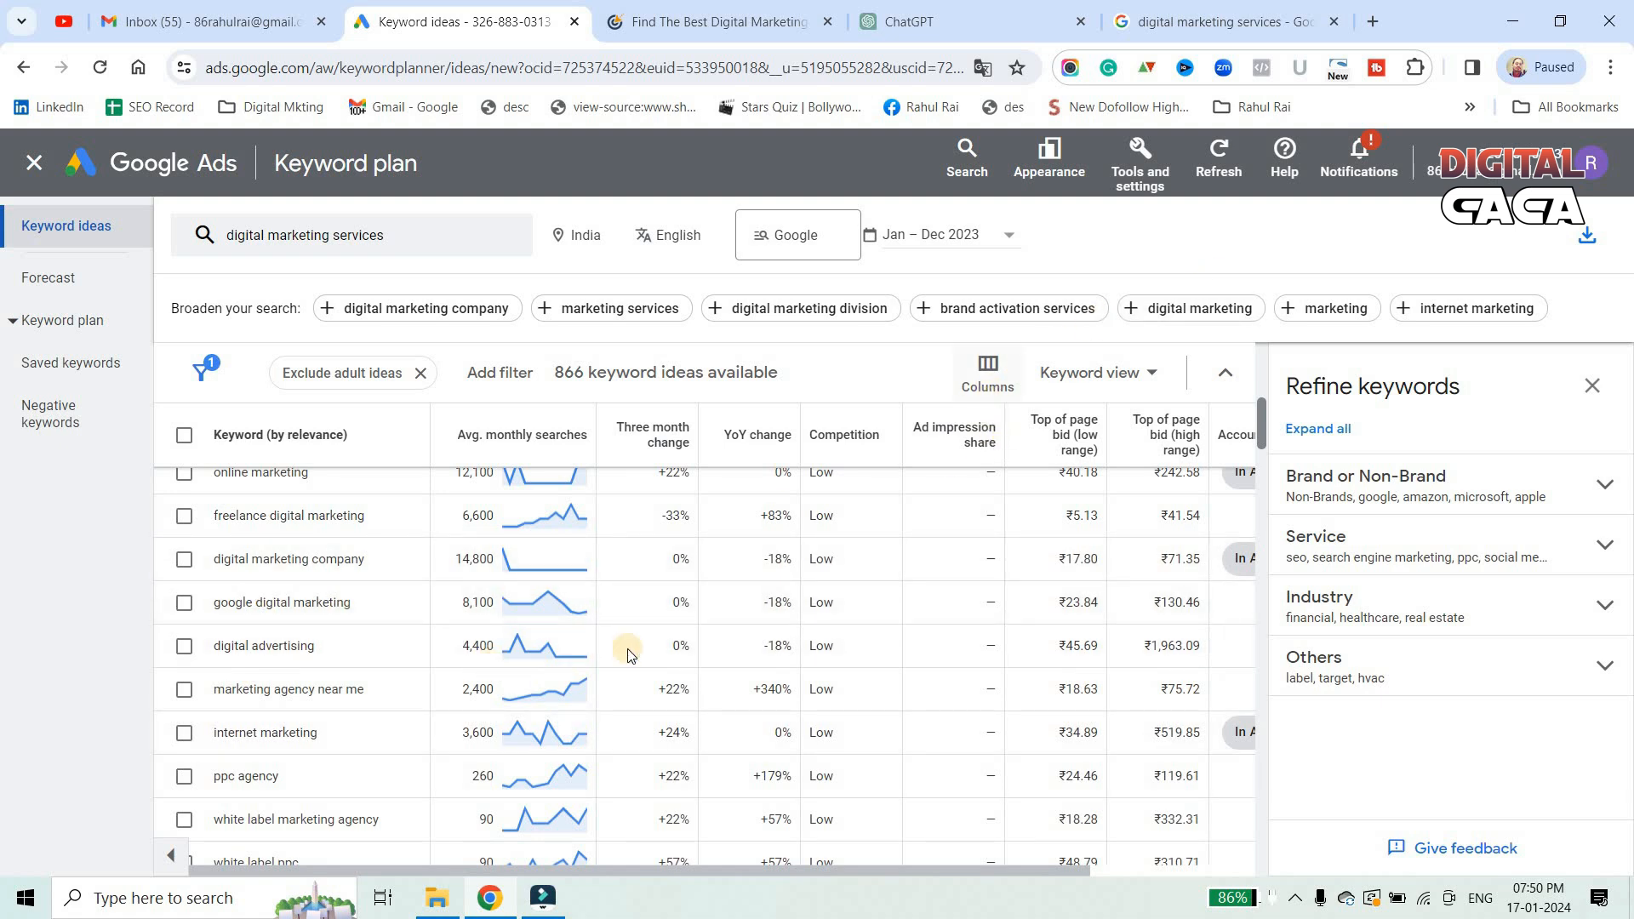
click(1593, 386)
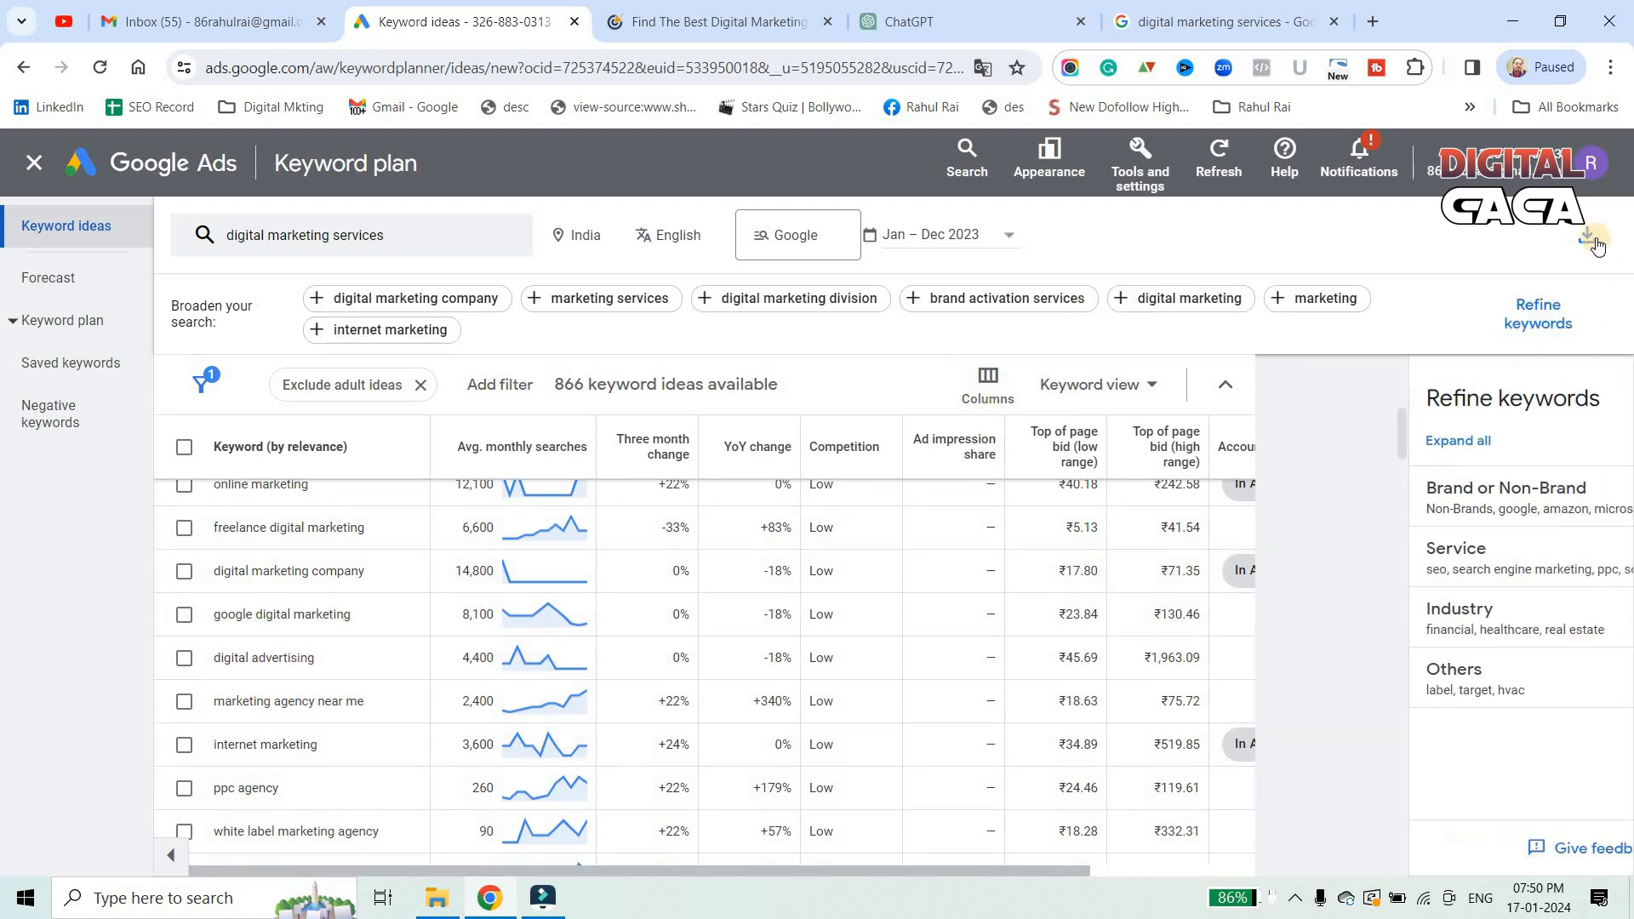
click(1596, 246)
click(1524, 265)
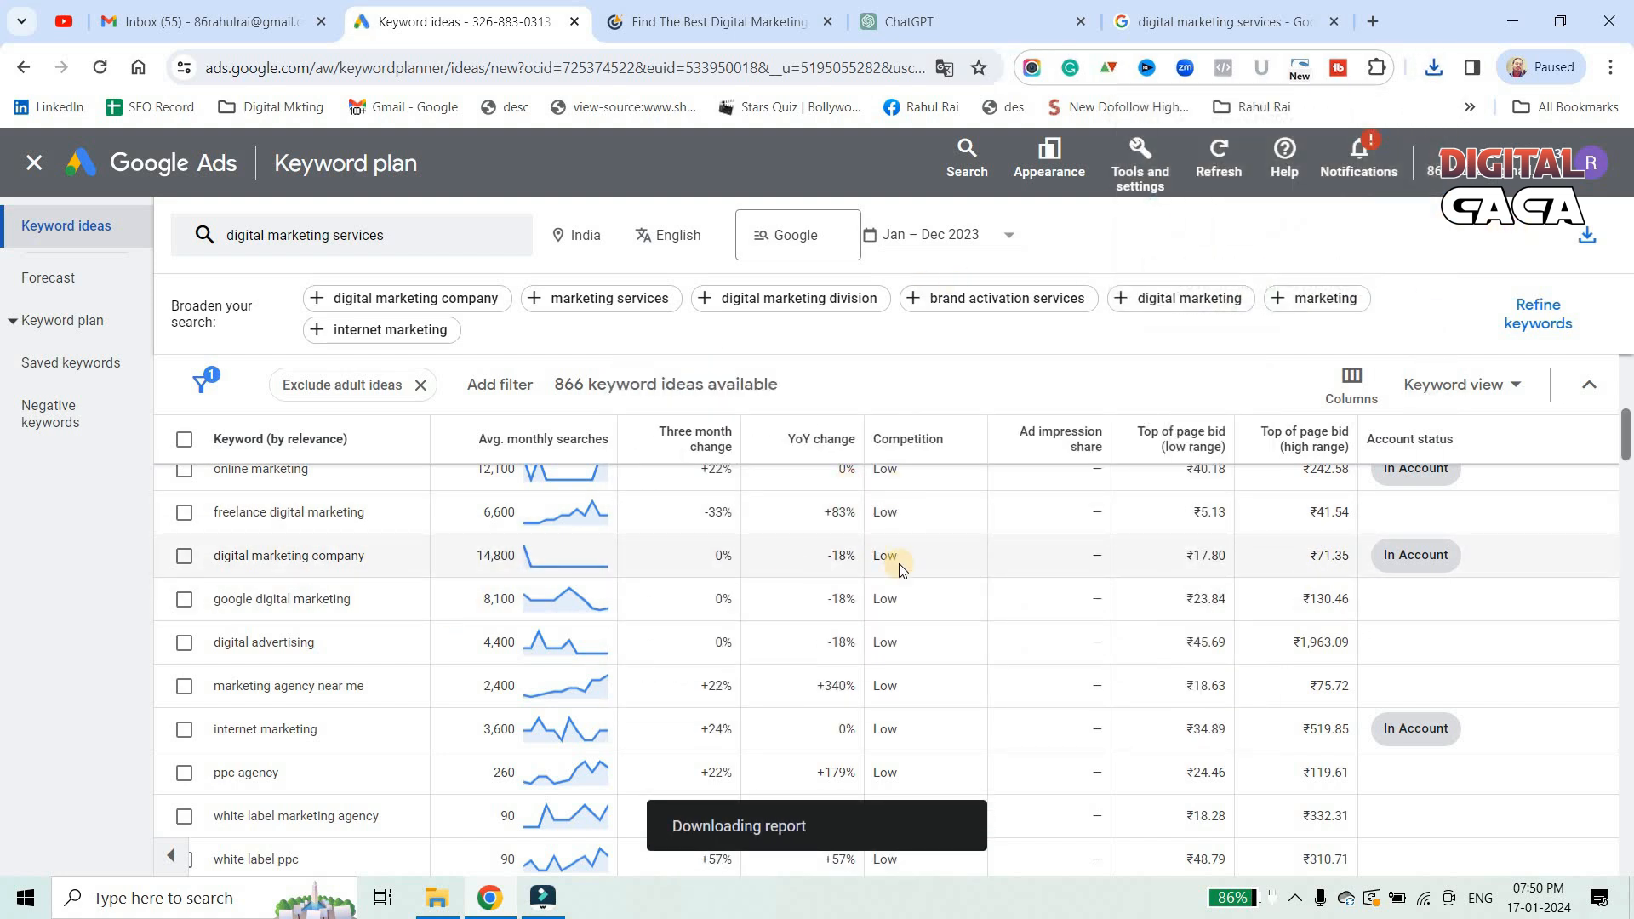
Examine further keyword ideas and highlight "marketing firms near me" and "online marketing agency" in the list
scroll(906, 651, down, 8)
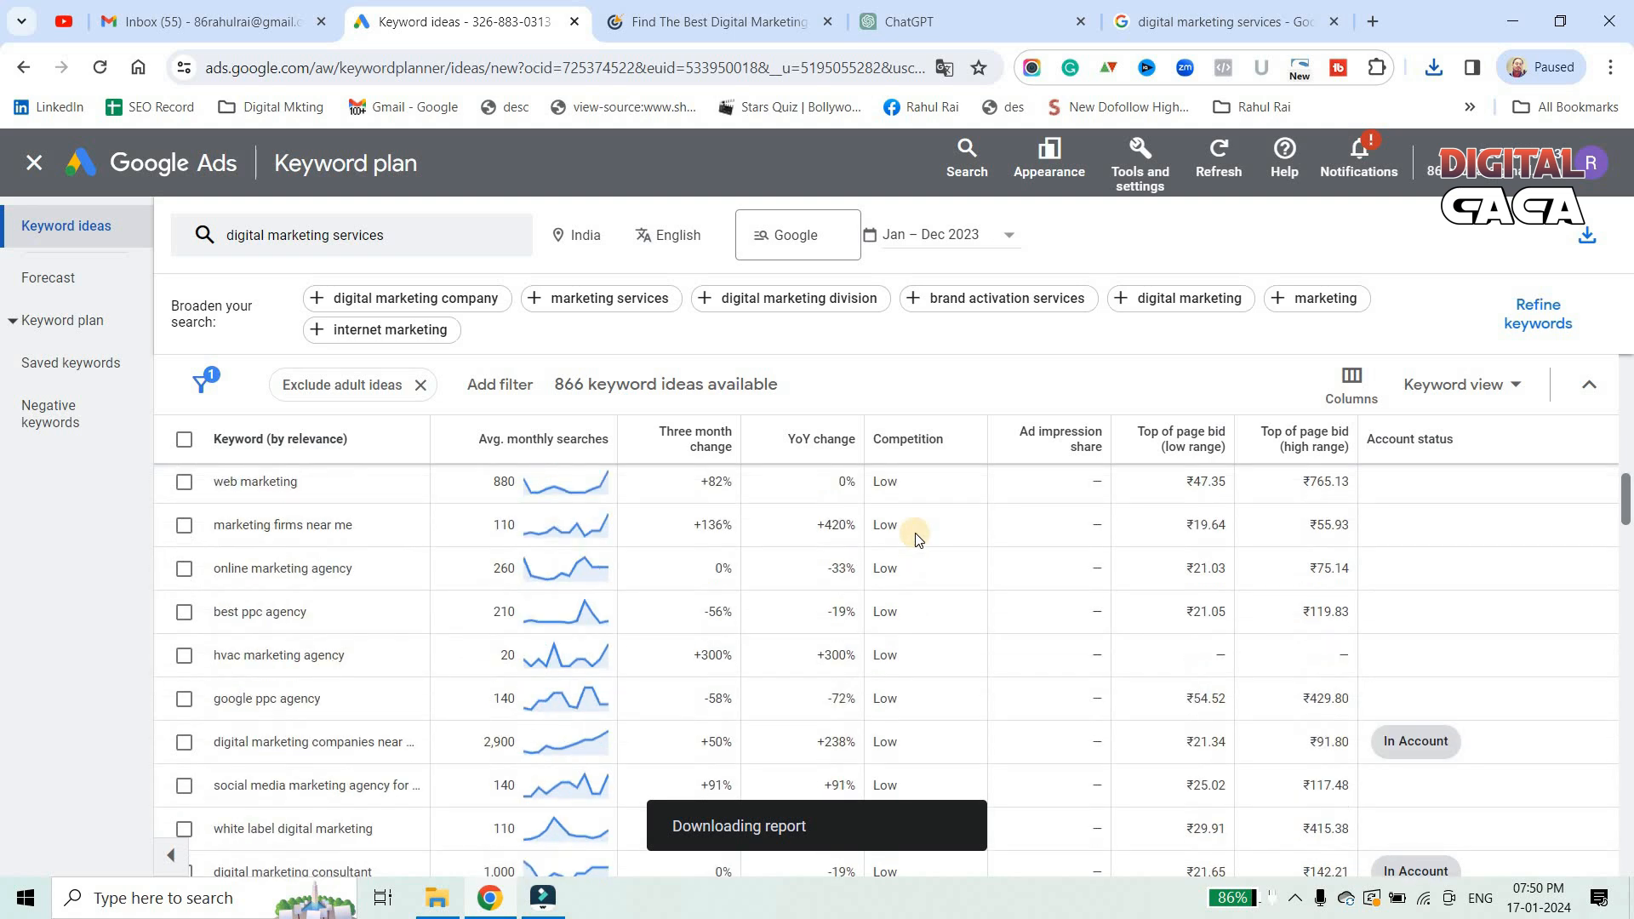
scroll(317, 660, up, 1)
click(214, 626)
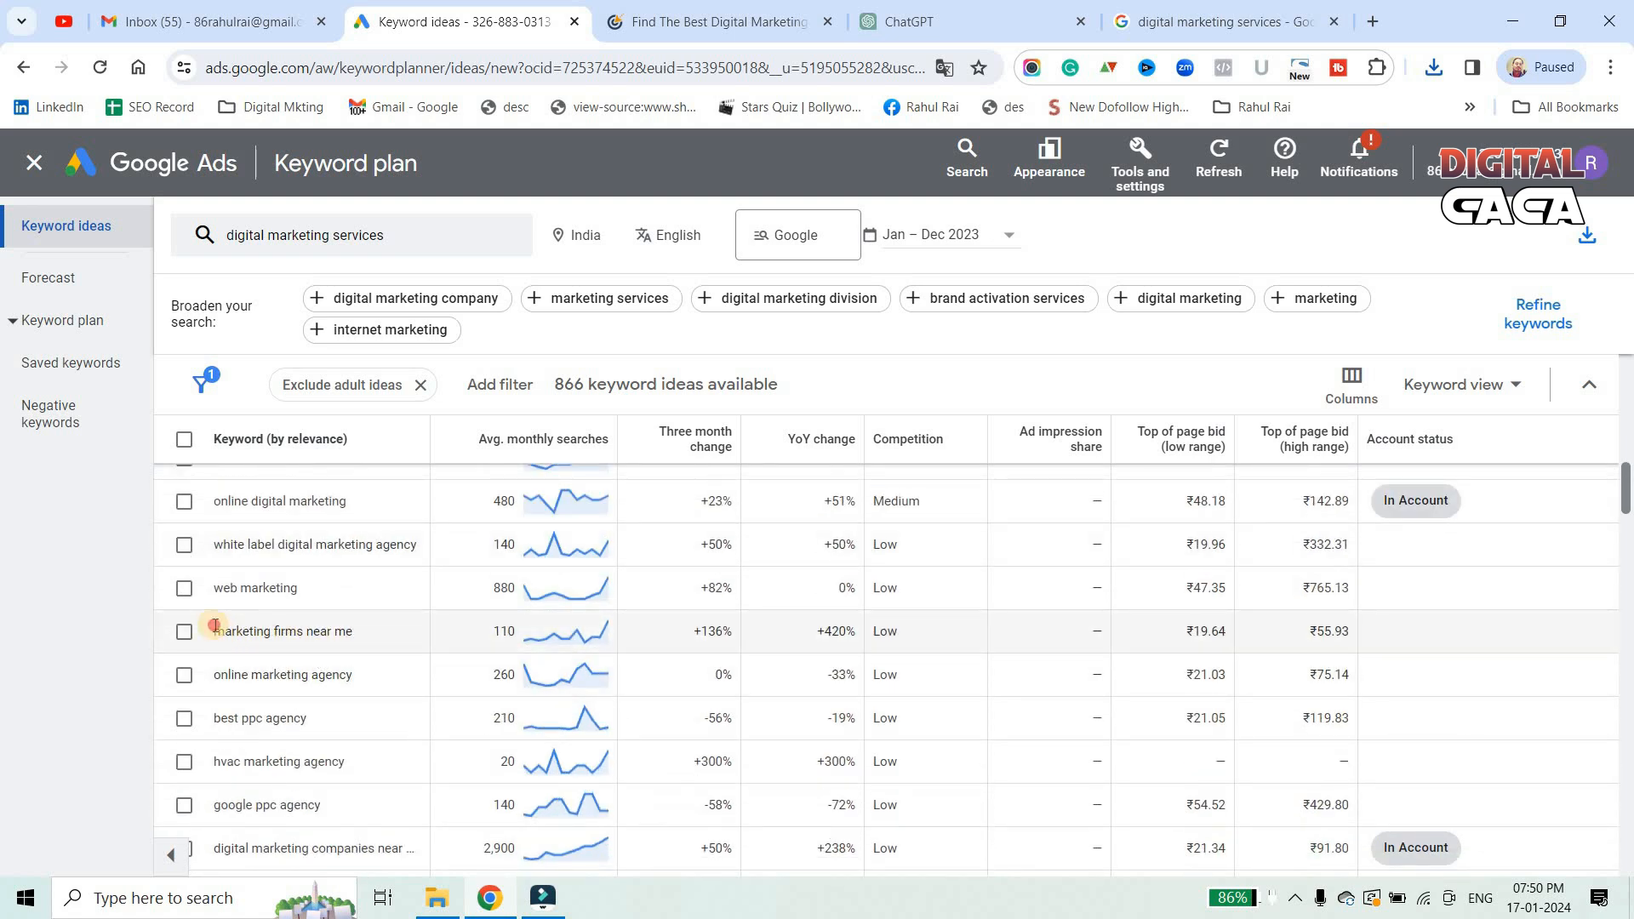
drag(352, 628, 353, 630)
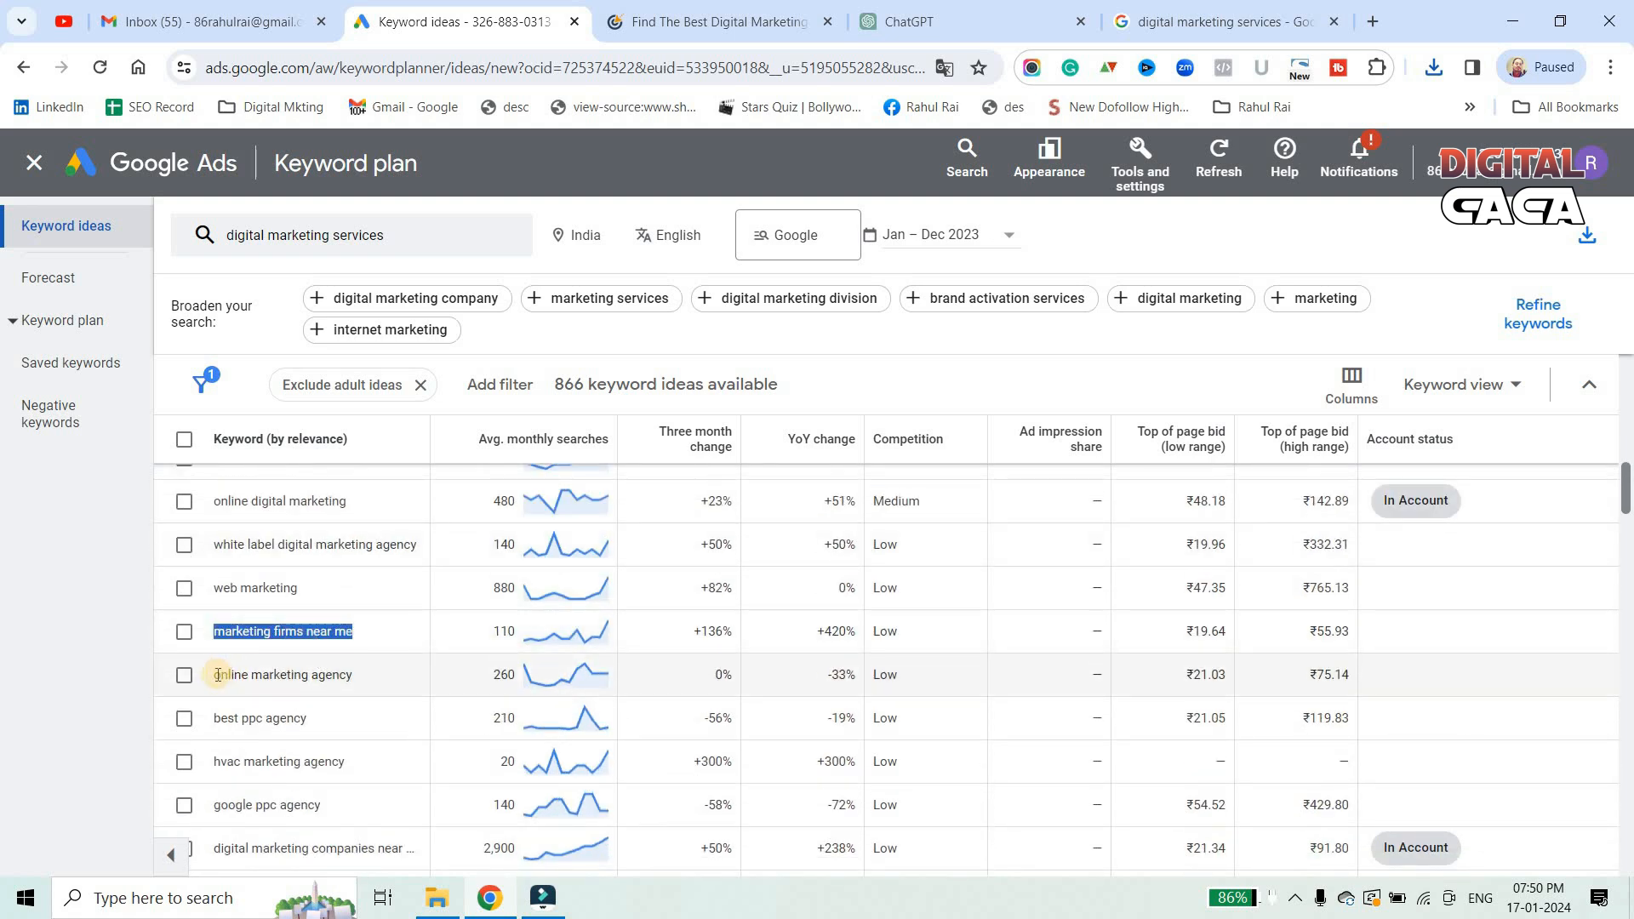
triple_click(361, 660)
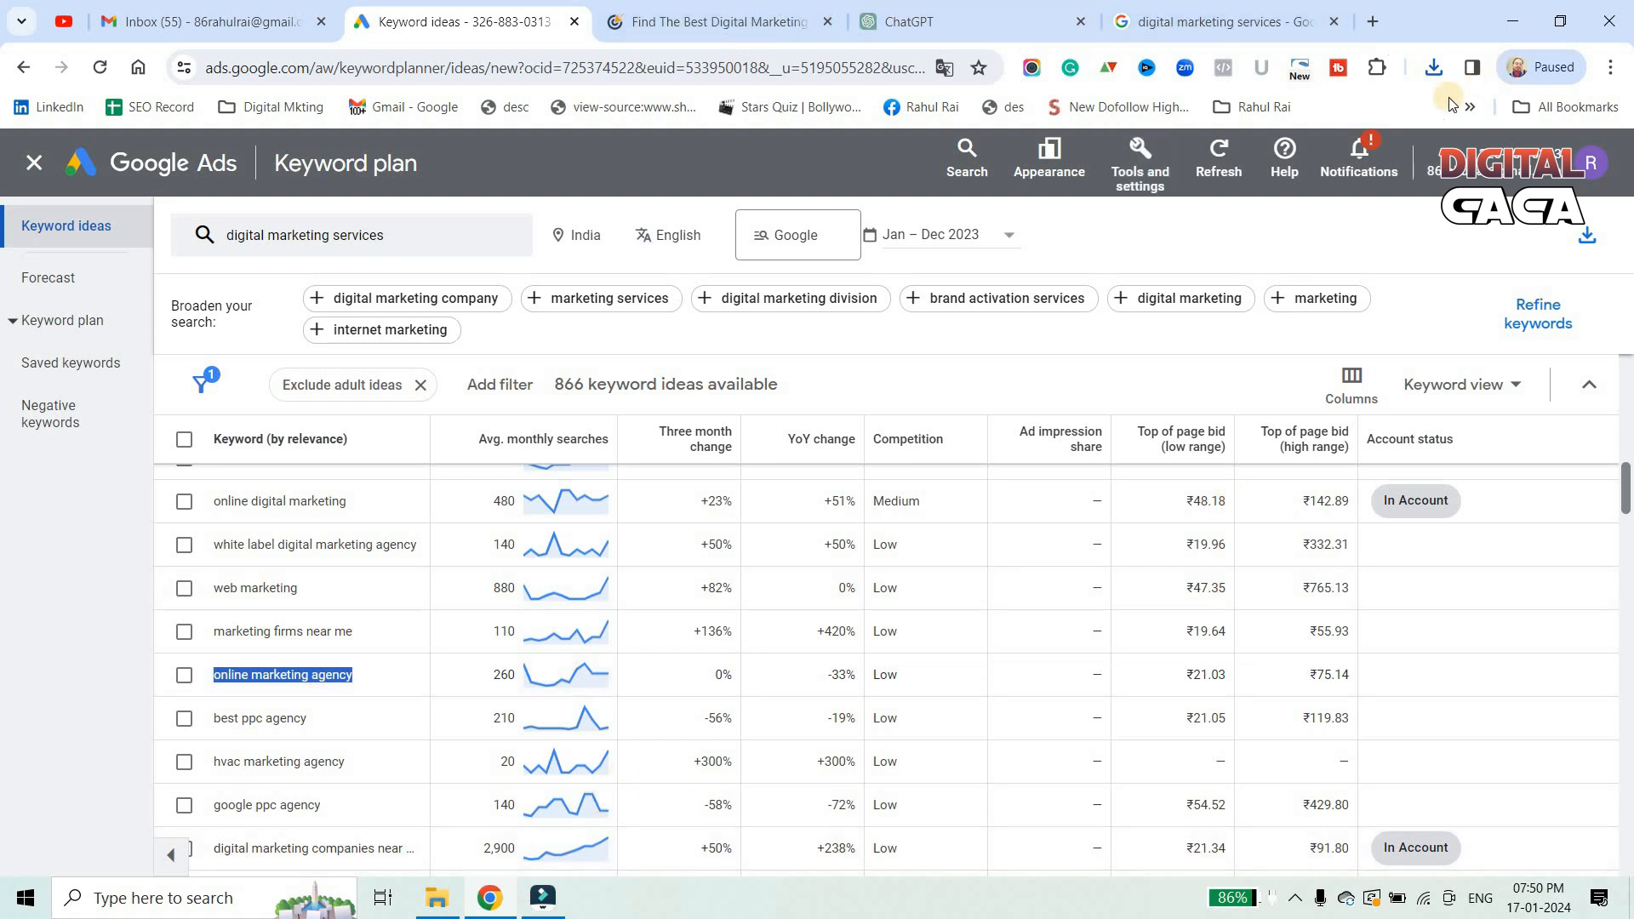
Open the downloaded Keyword Stats CSV report in Excel and maximize its window
click(1432, 72)
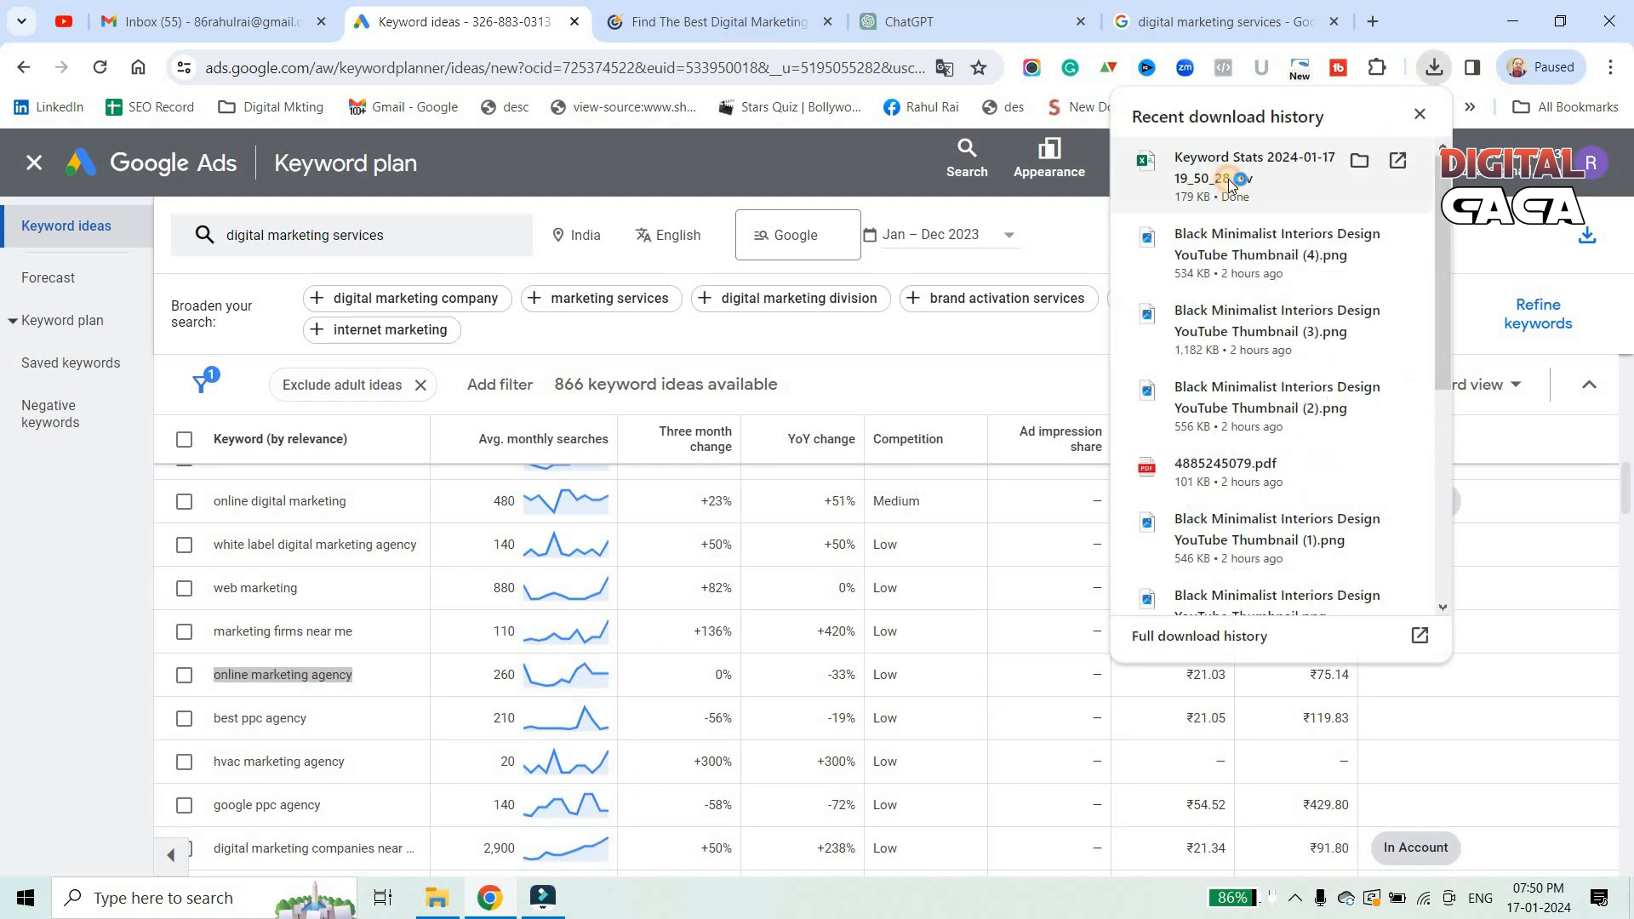
click(1231, 184)
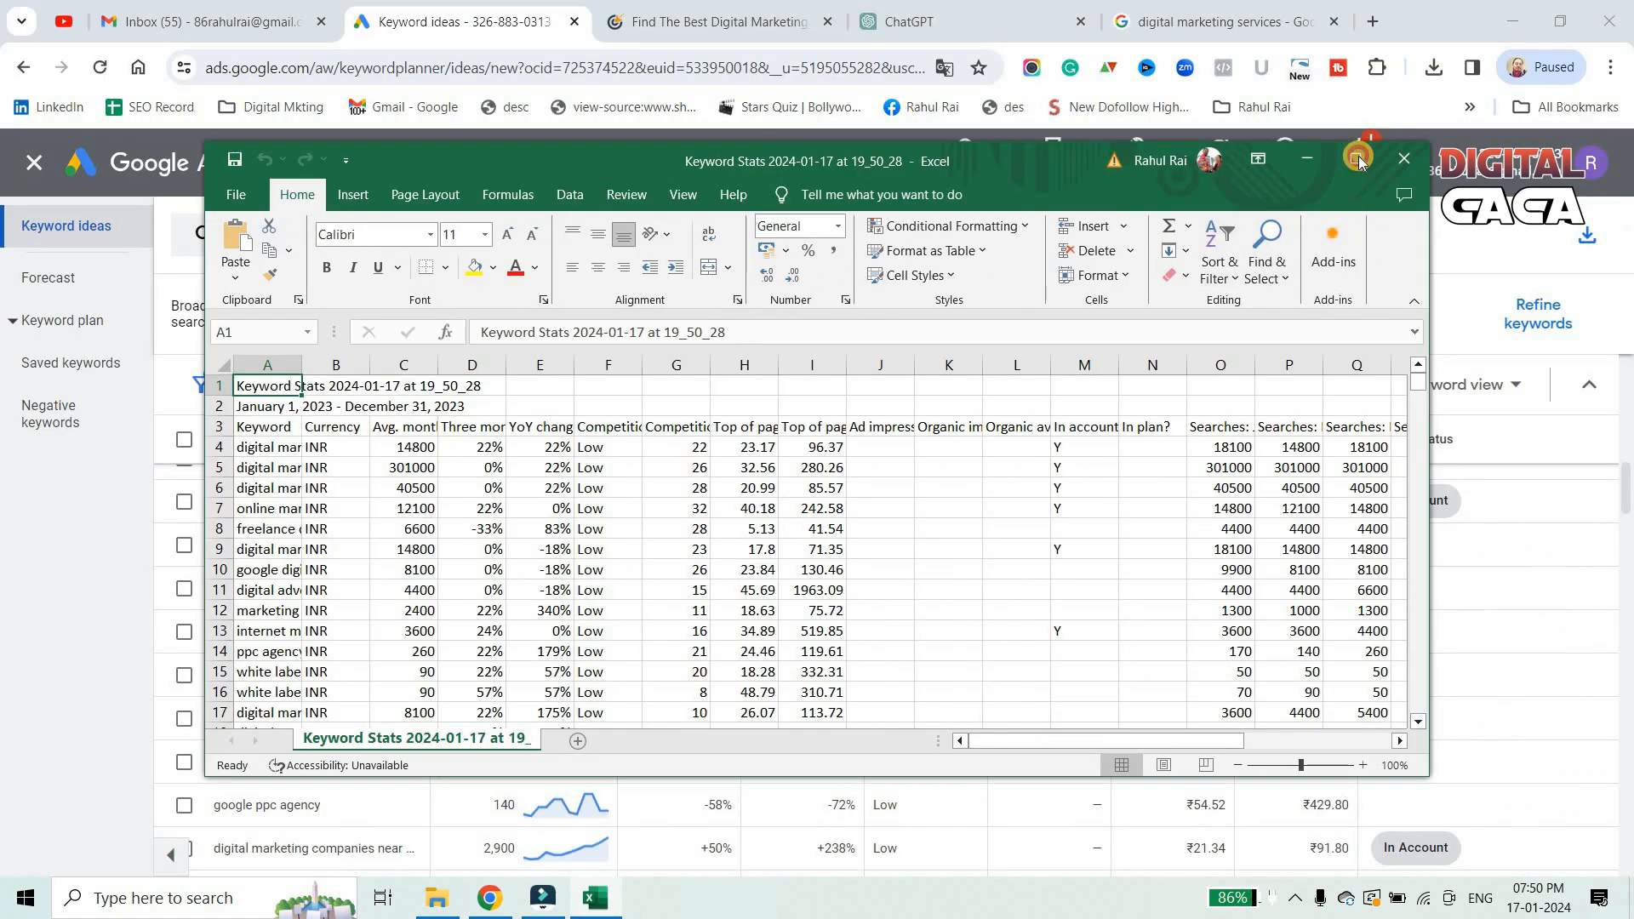
click(1356, 158)
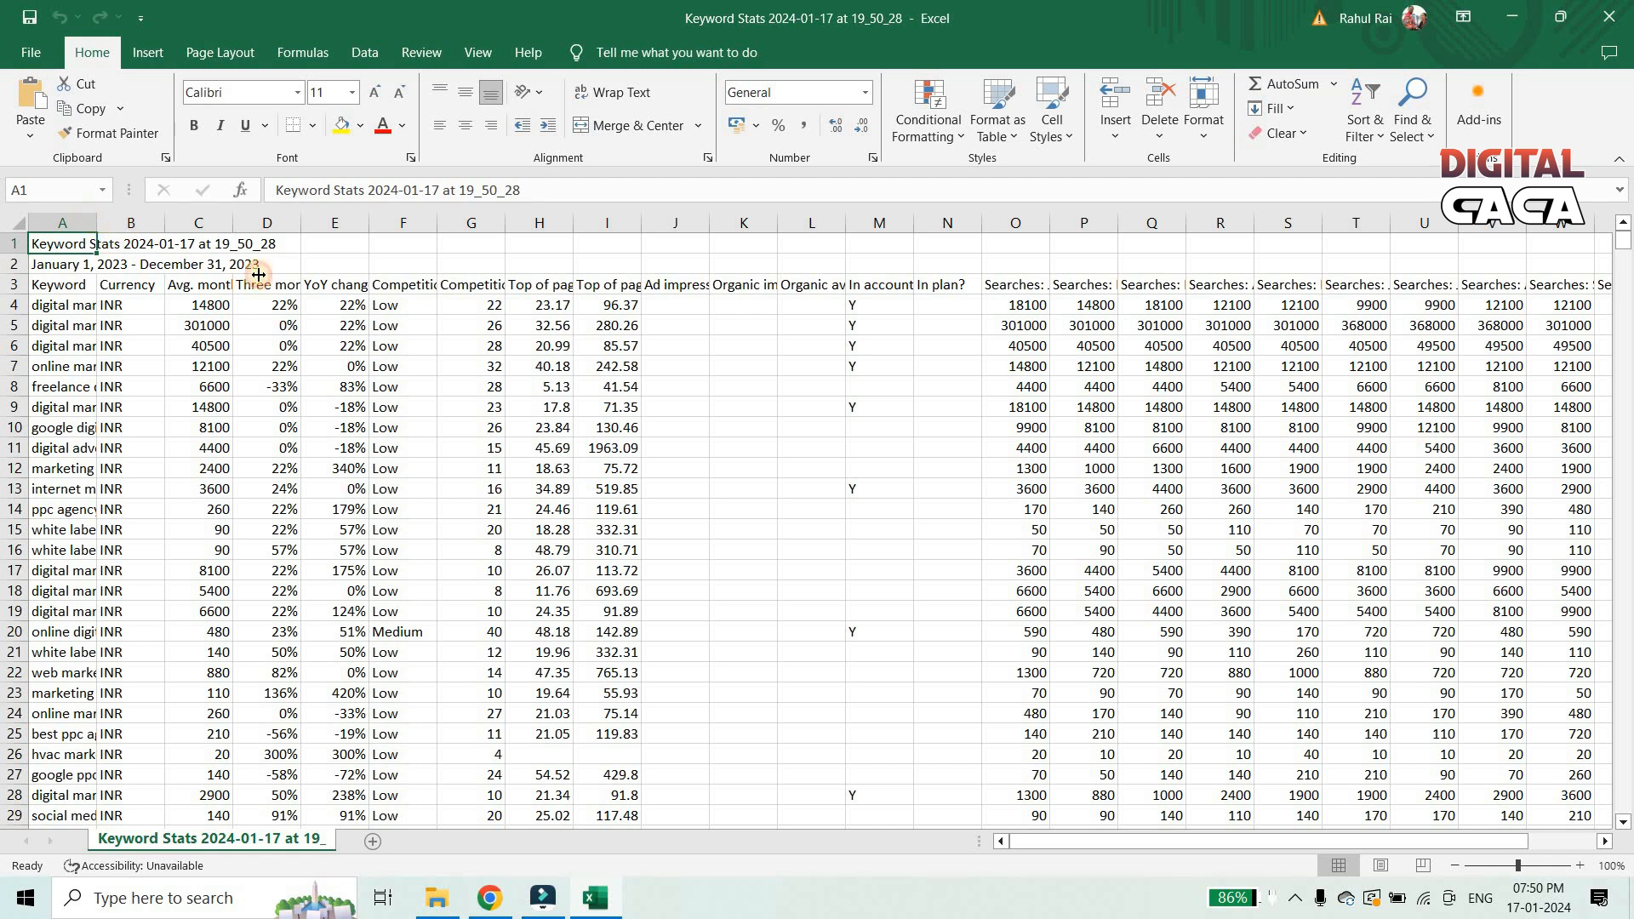
Widen the Keyword and Avg. monthly searches columns and copy the keywords from "digital marketing services" through "ppc agency" (A4:A14)
drag(96, 223, 320, 223)
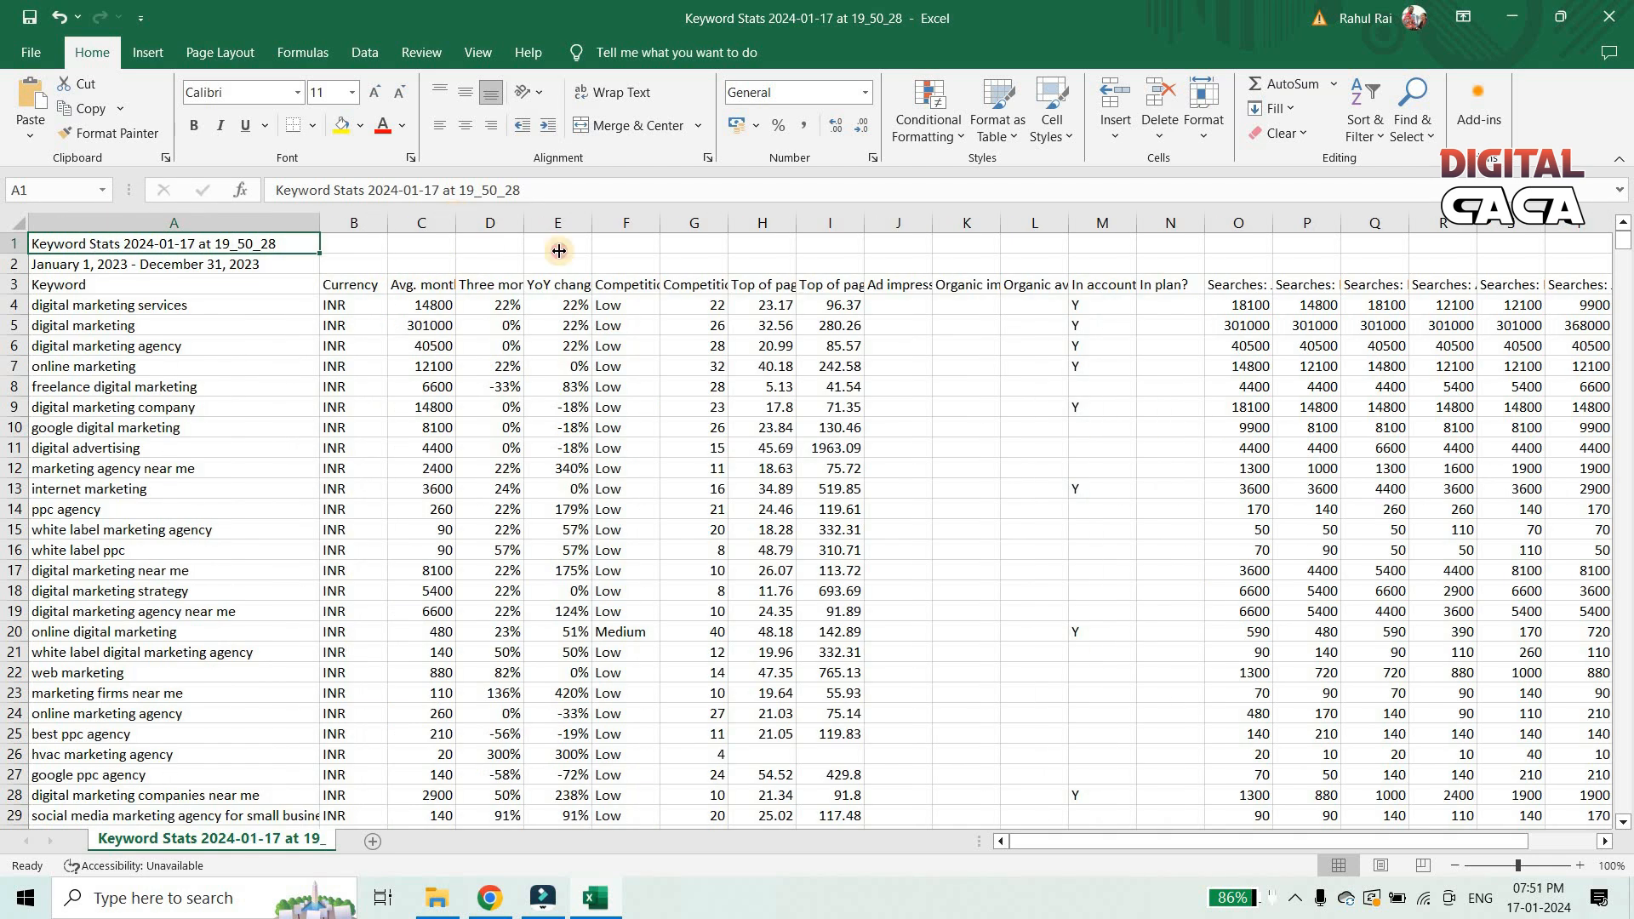
drag(455, 222, 594, 222)
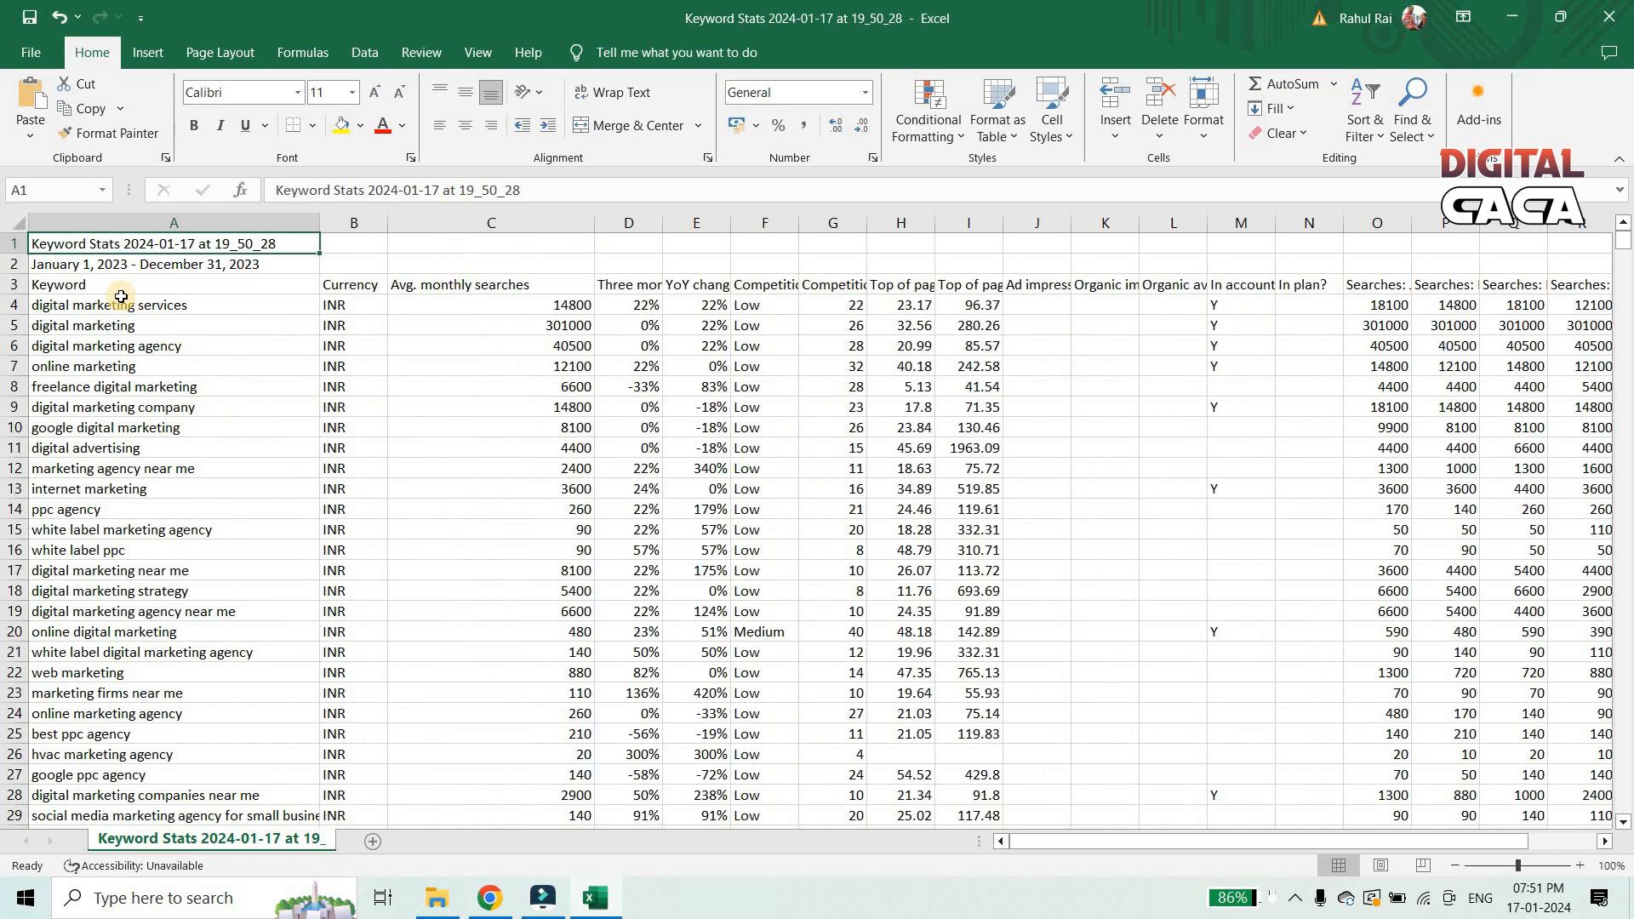
drag(122, 302, 142, 506)
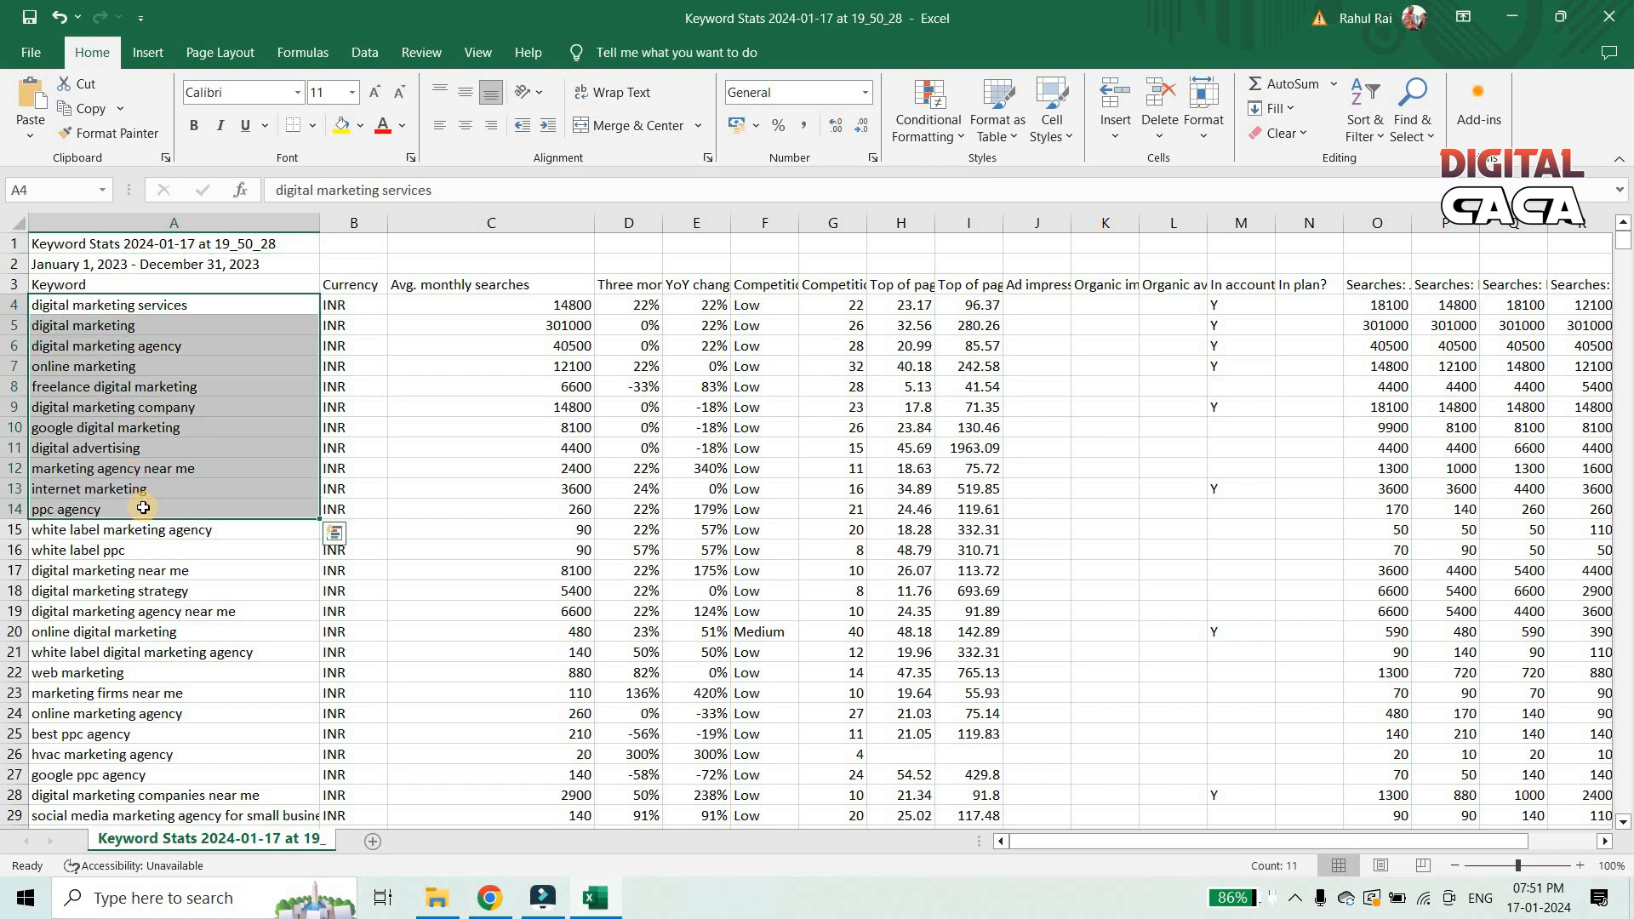
key(ctrl+c)
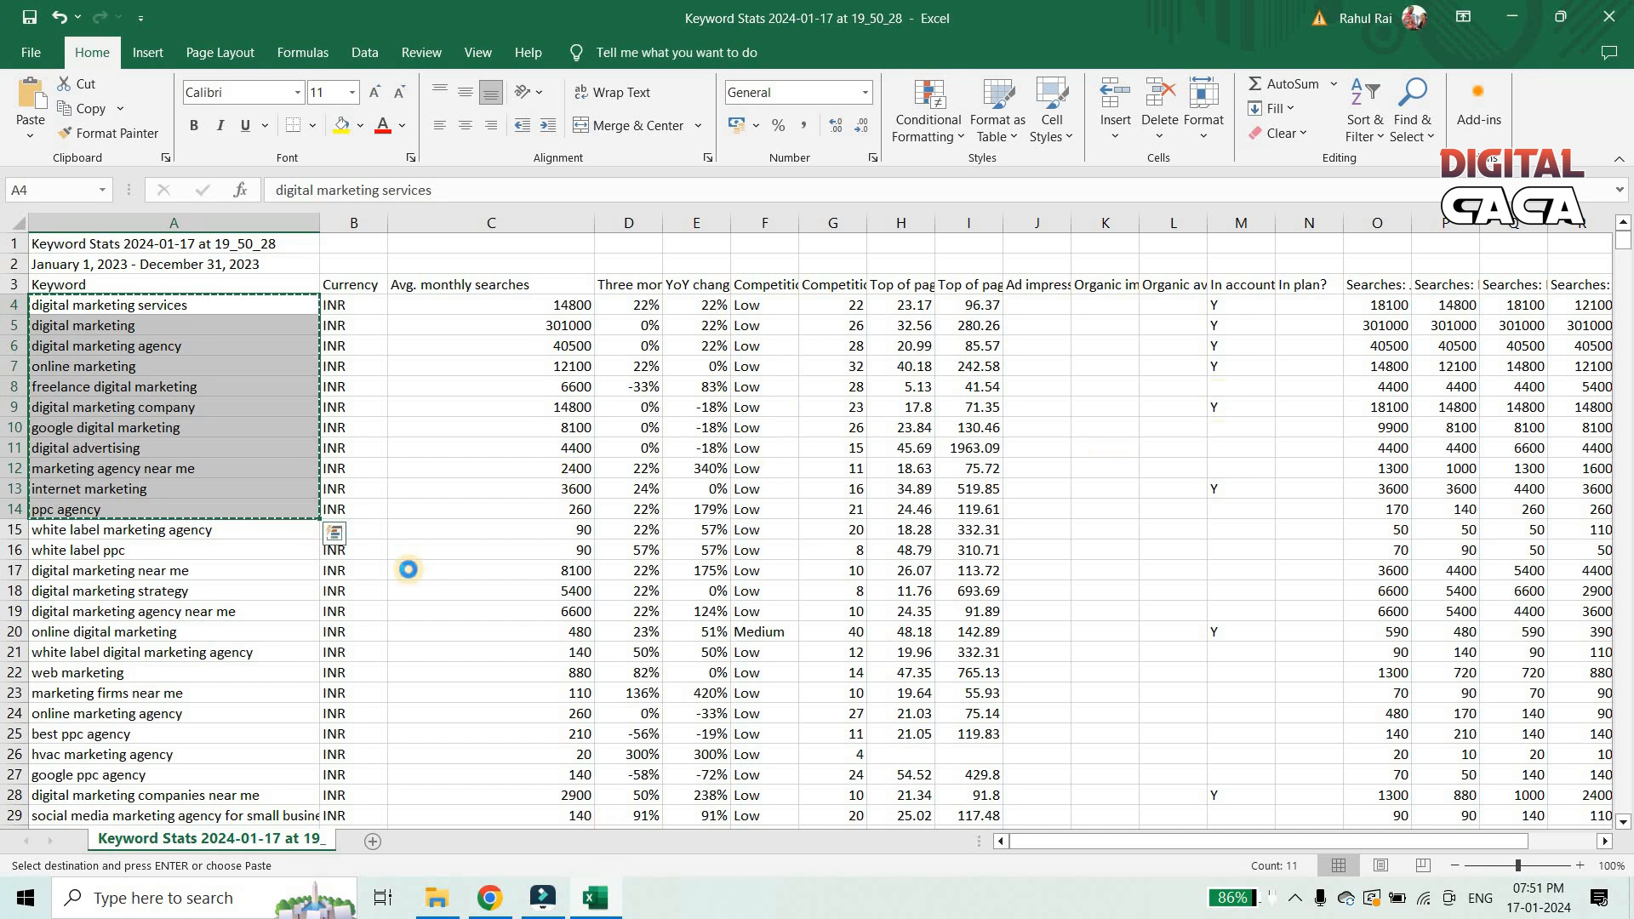
Switch back to Google Ads in Chrome and open the search keywords of Ad group 1 in the "Traffic ads" campaign
click(482, 901)
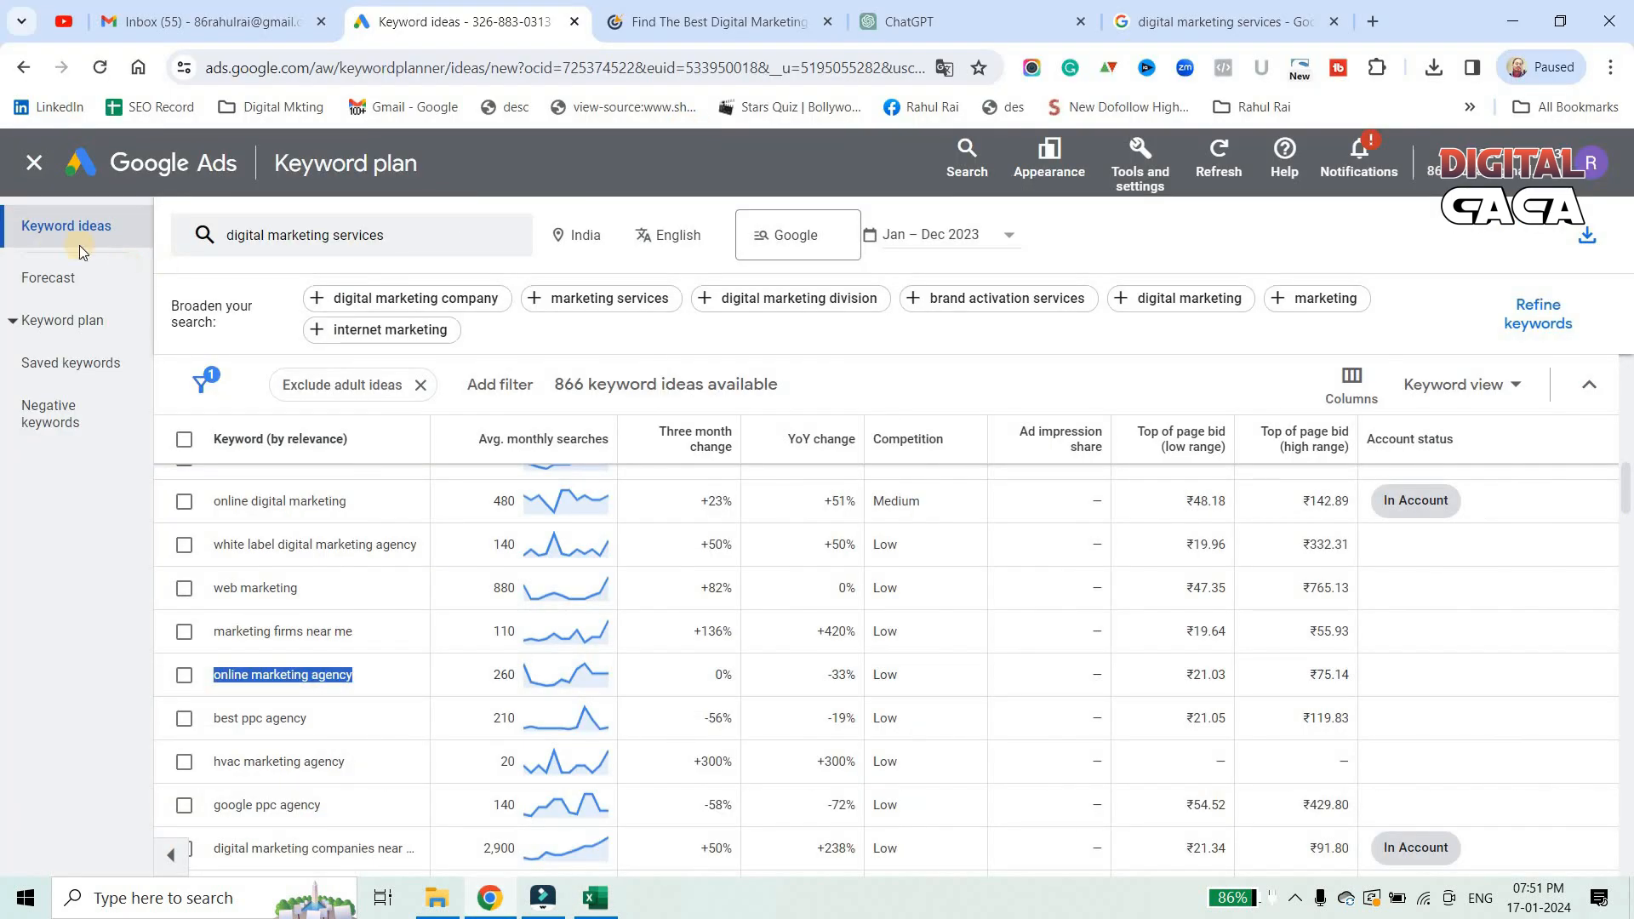
click(32, 158)
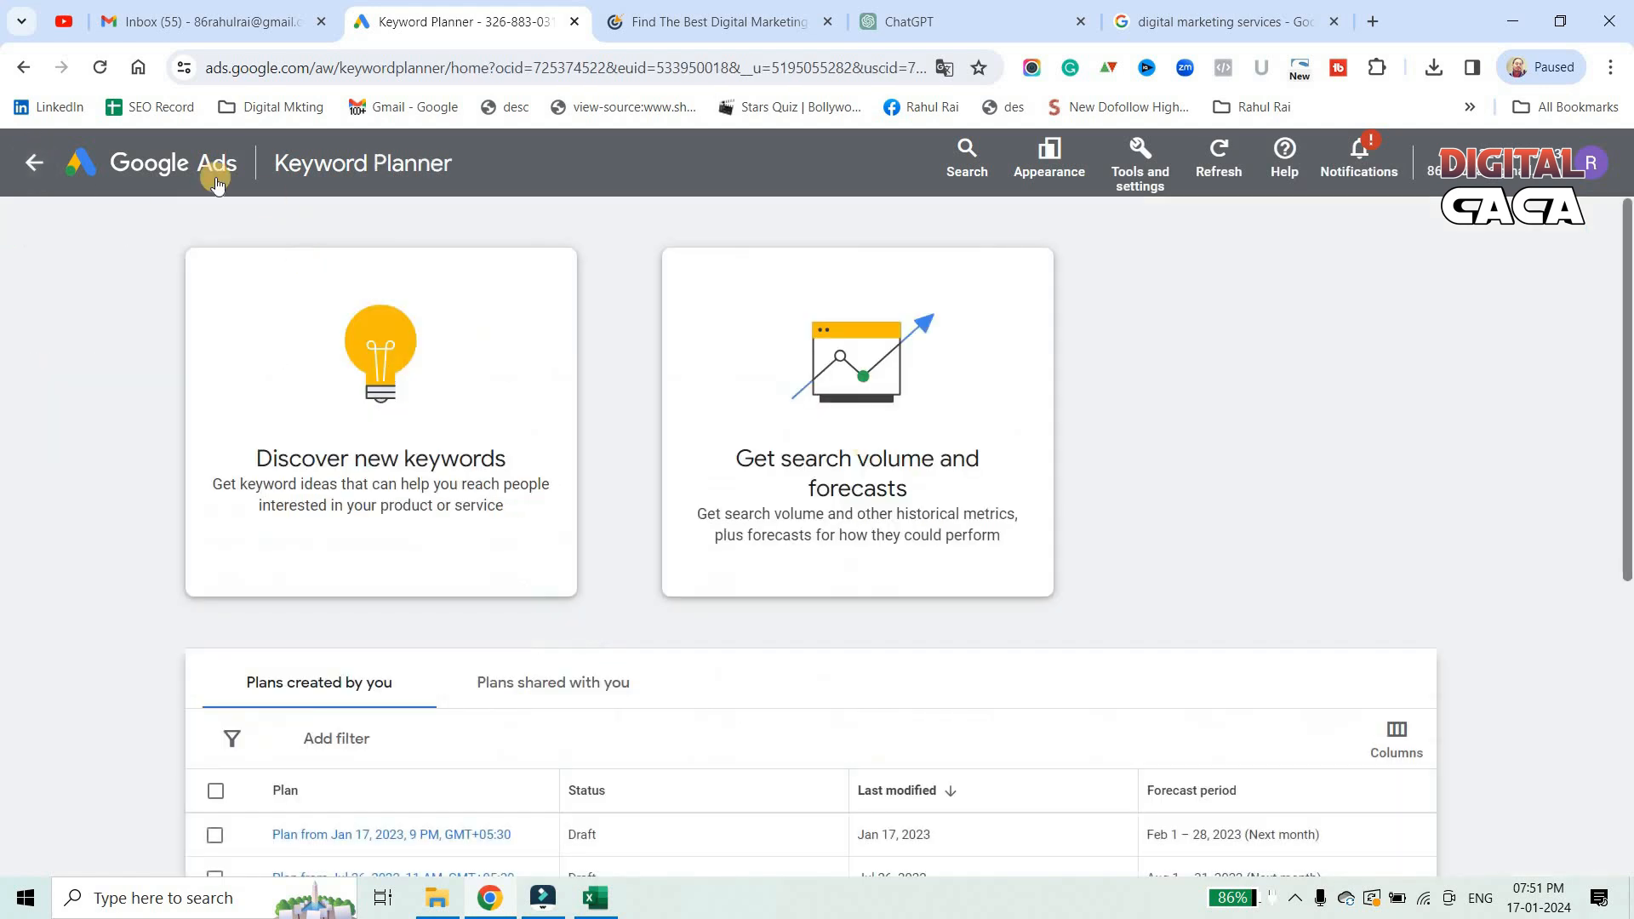
click(42, 162)
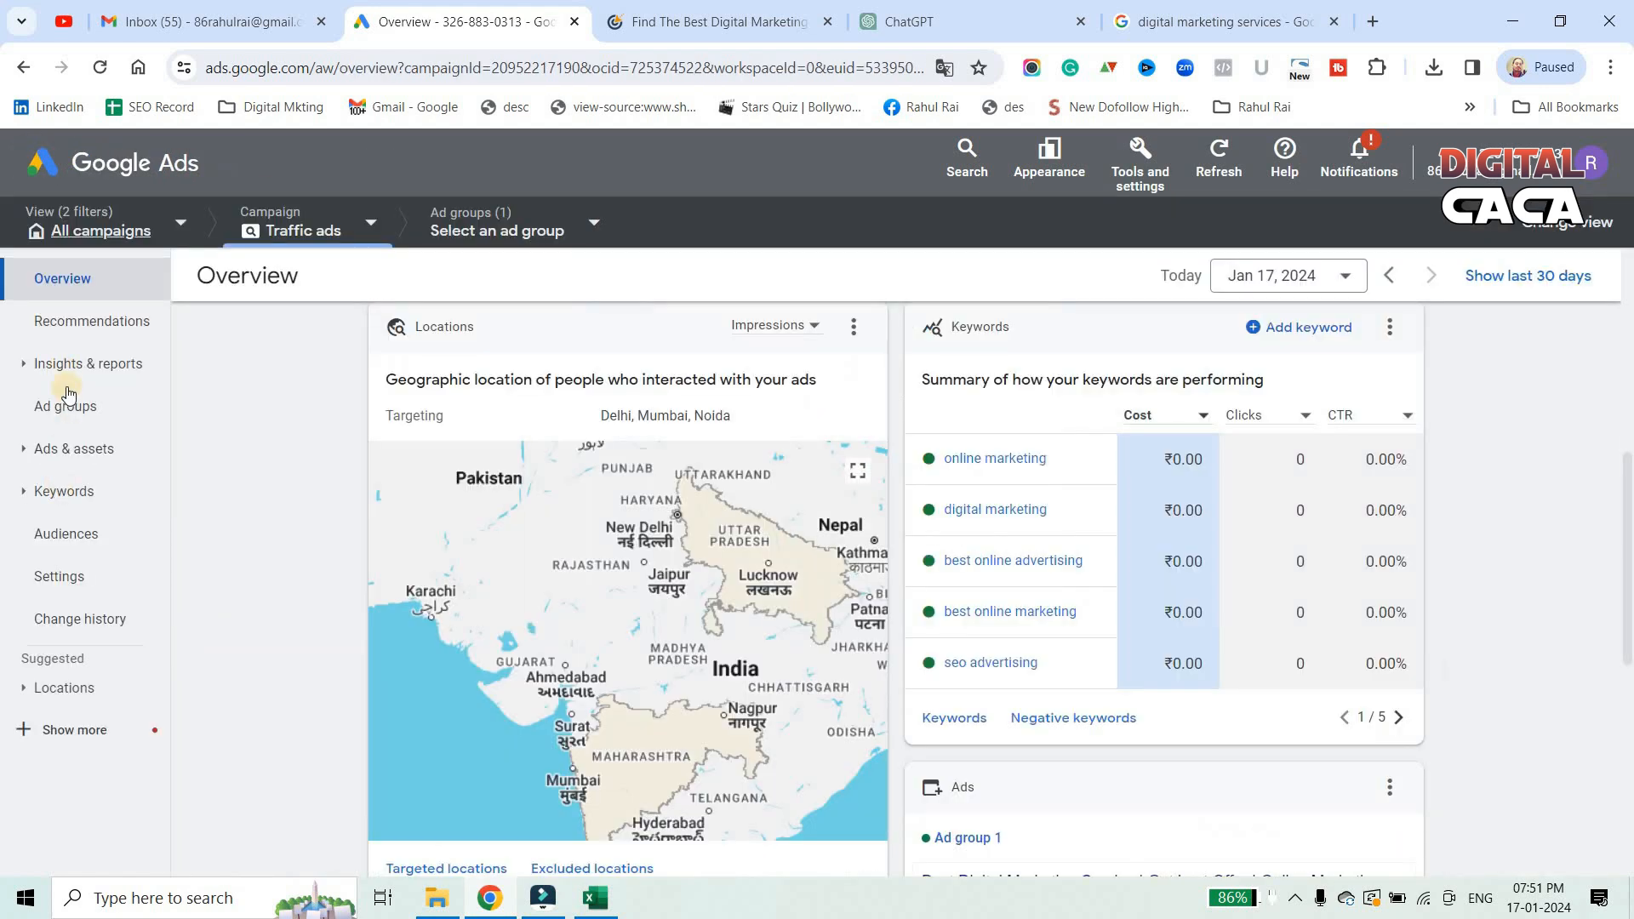
click(161, 174)
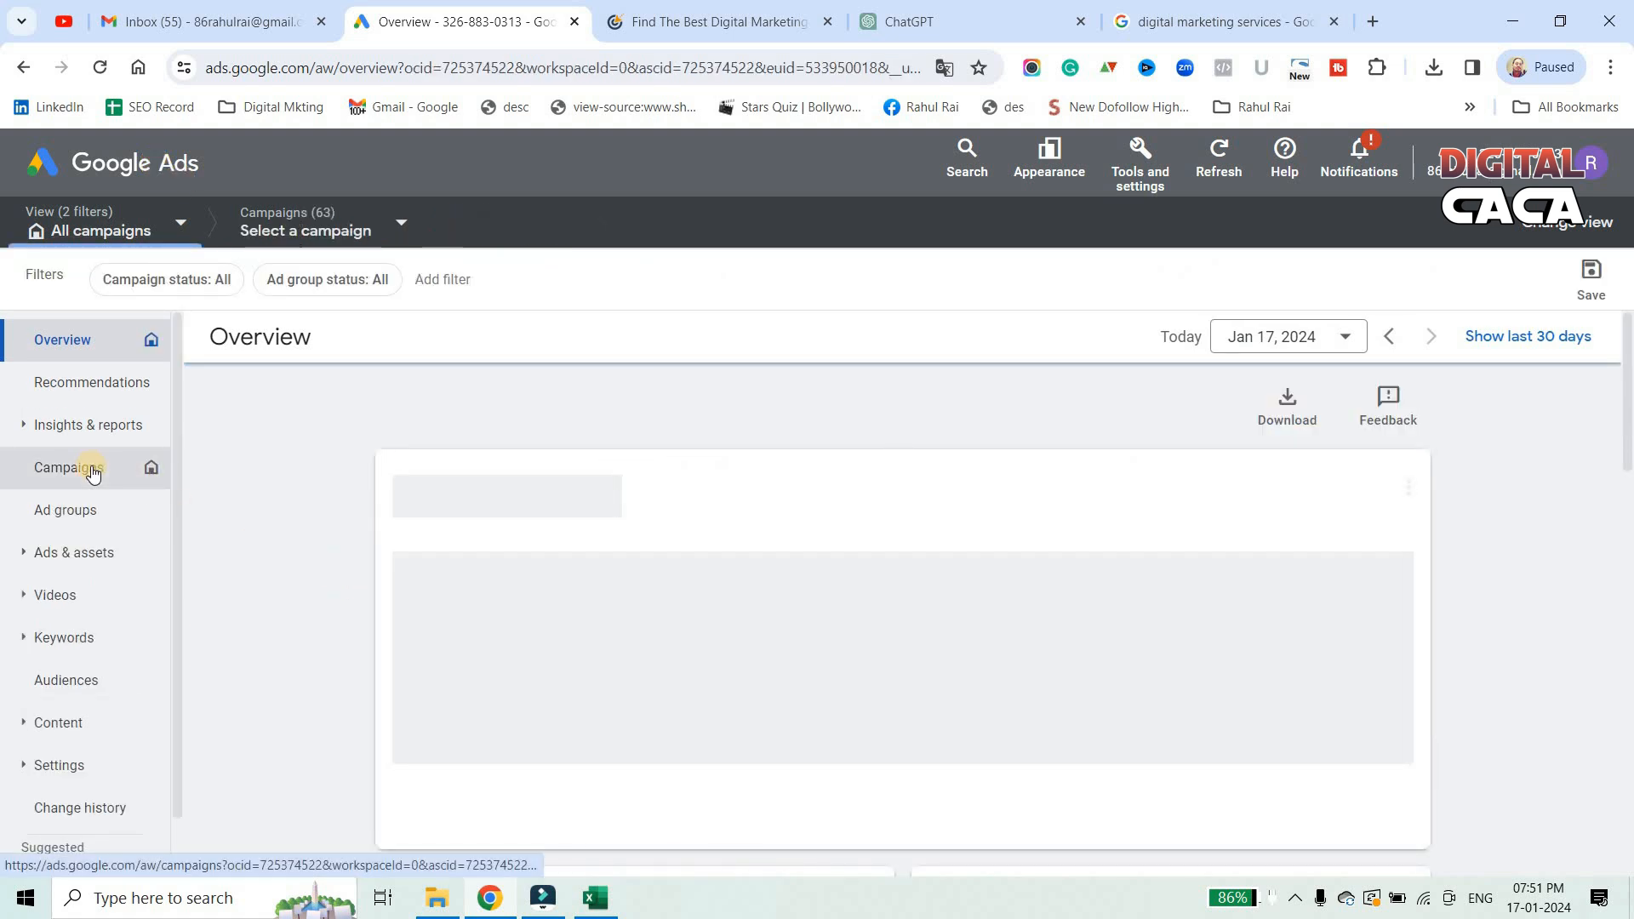
click(93, 474)
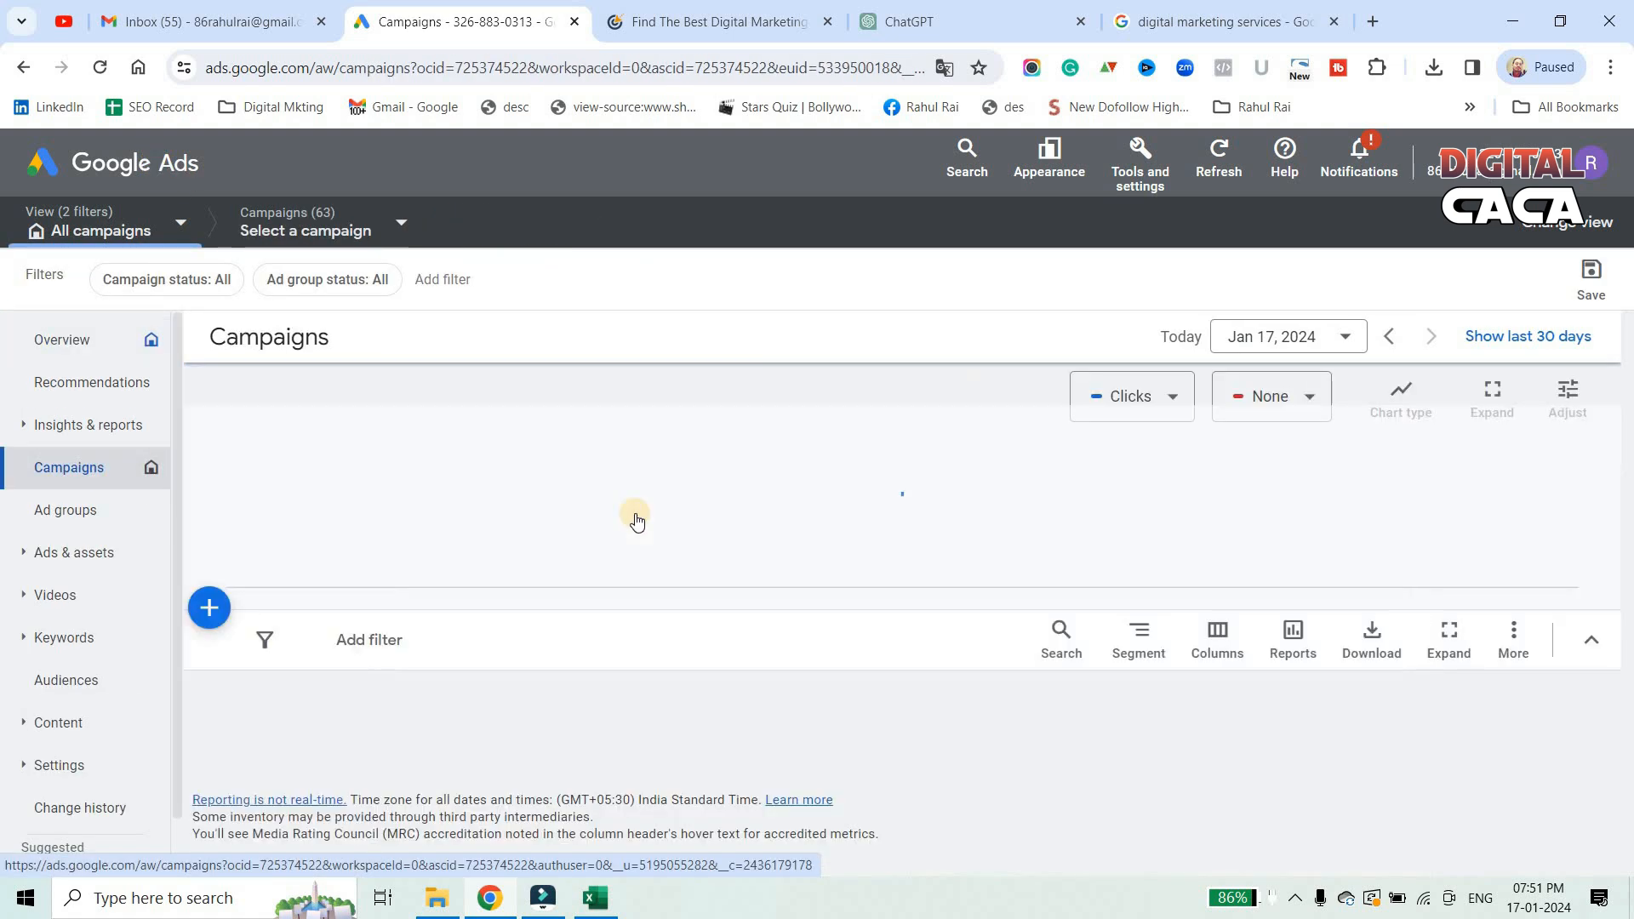
click(359, 612)
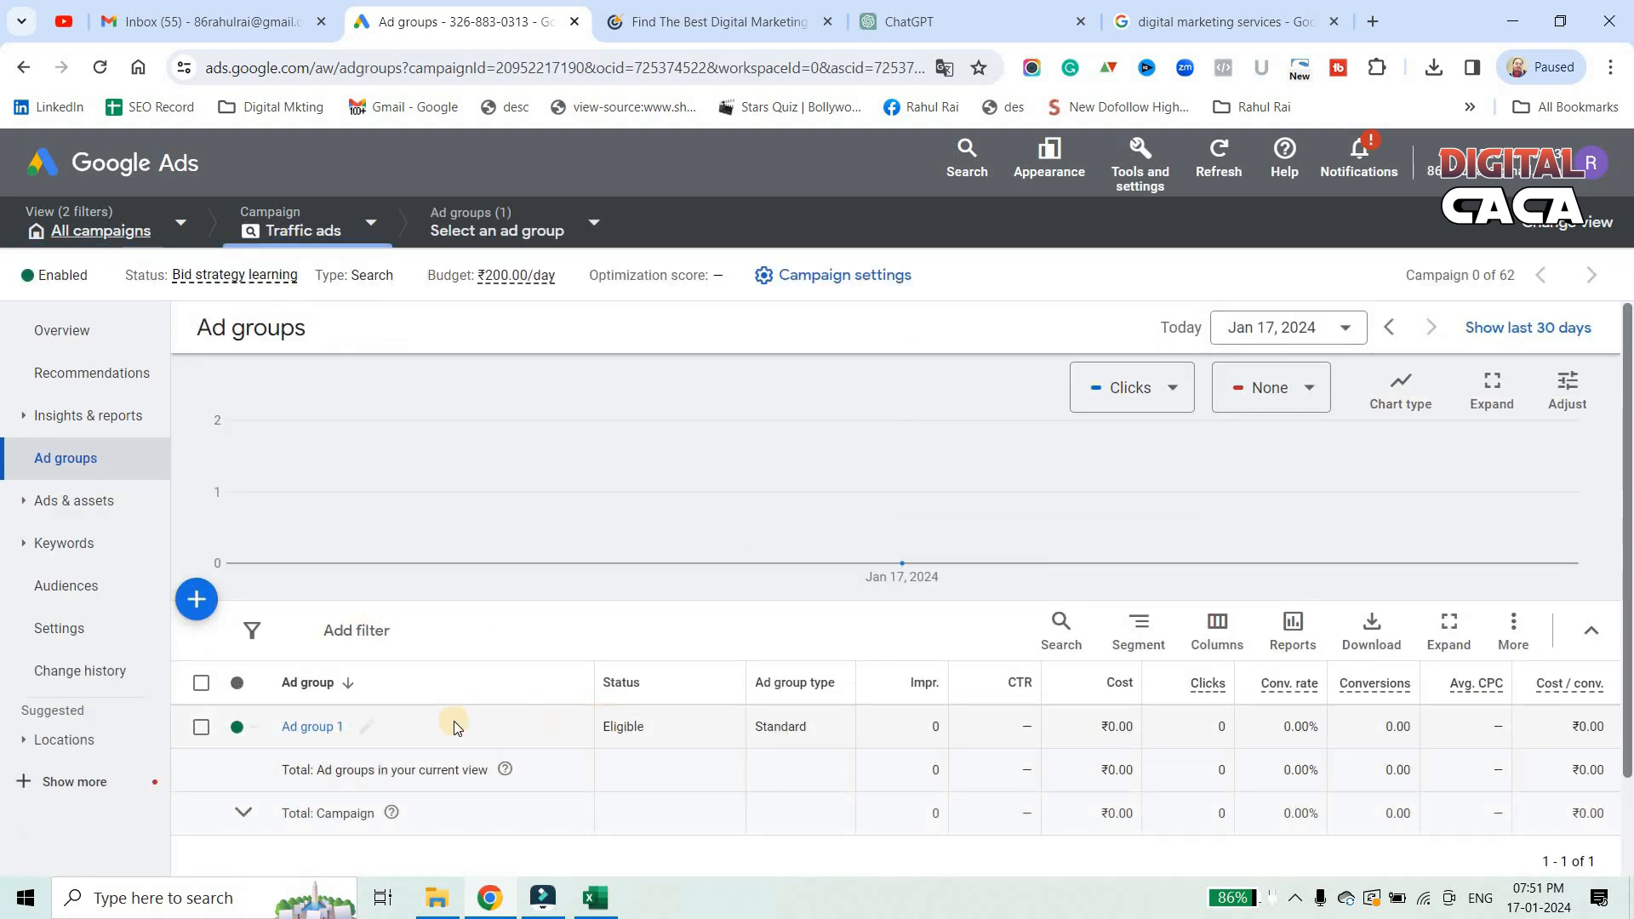
click(312, 728)
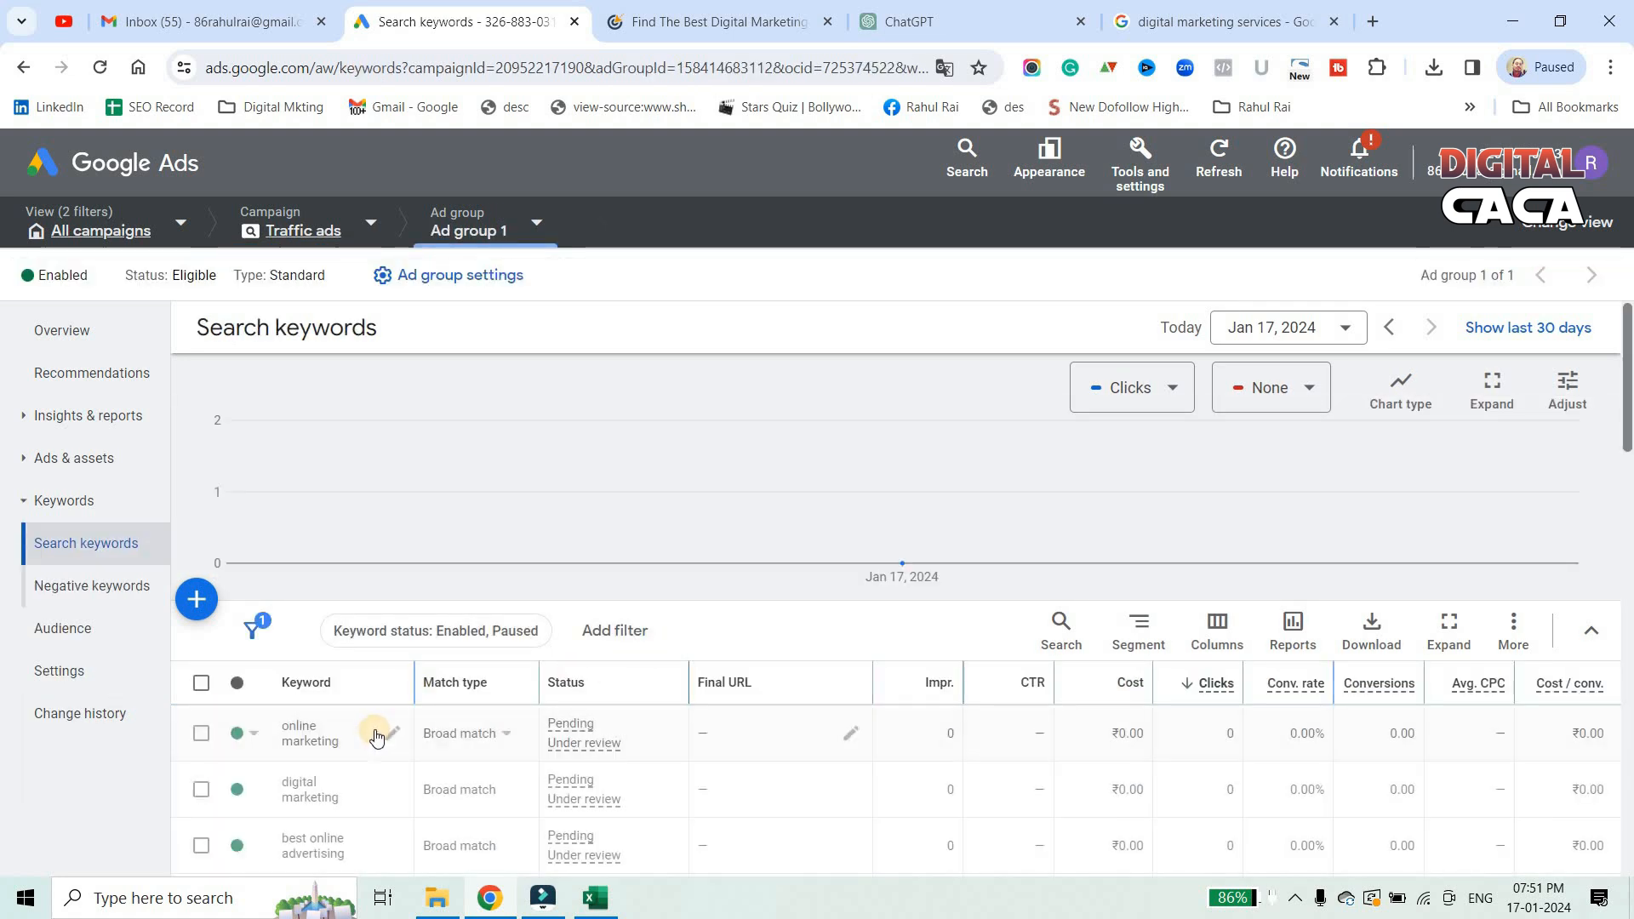
Select all existing search keywords in Ad group 1 and remove them
scroll(372, 749, down, 1)
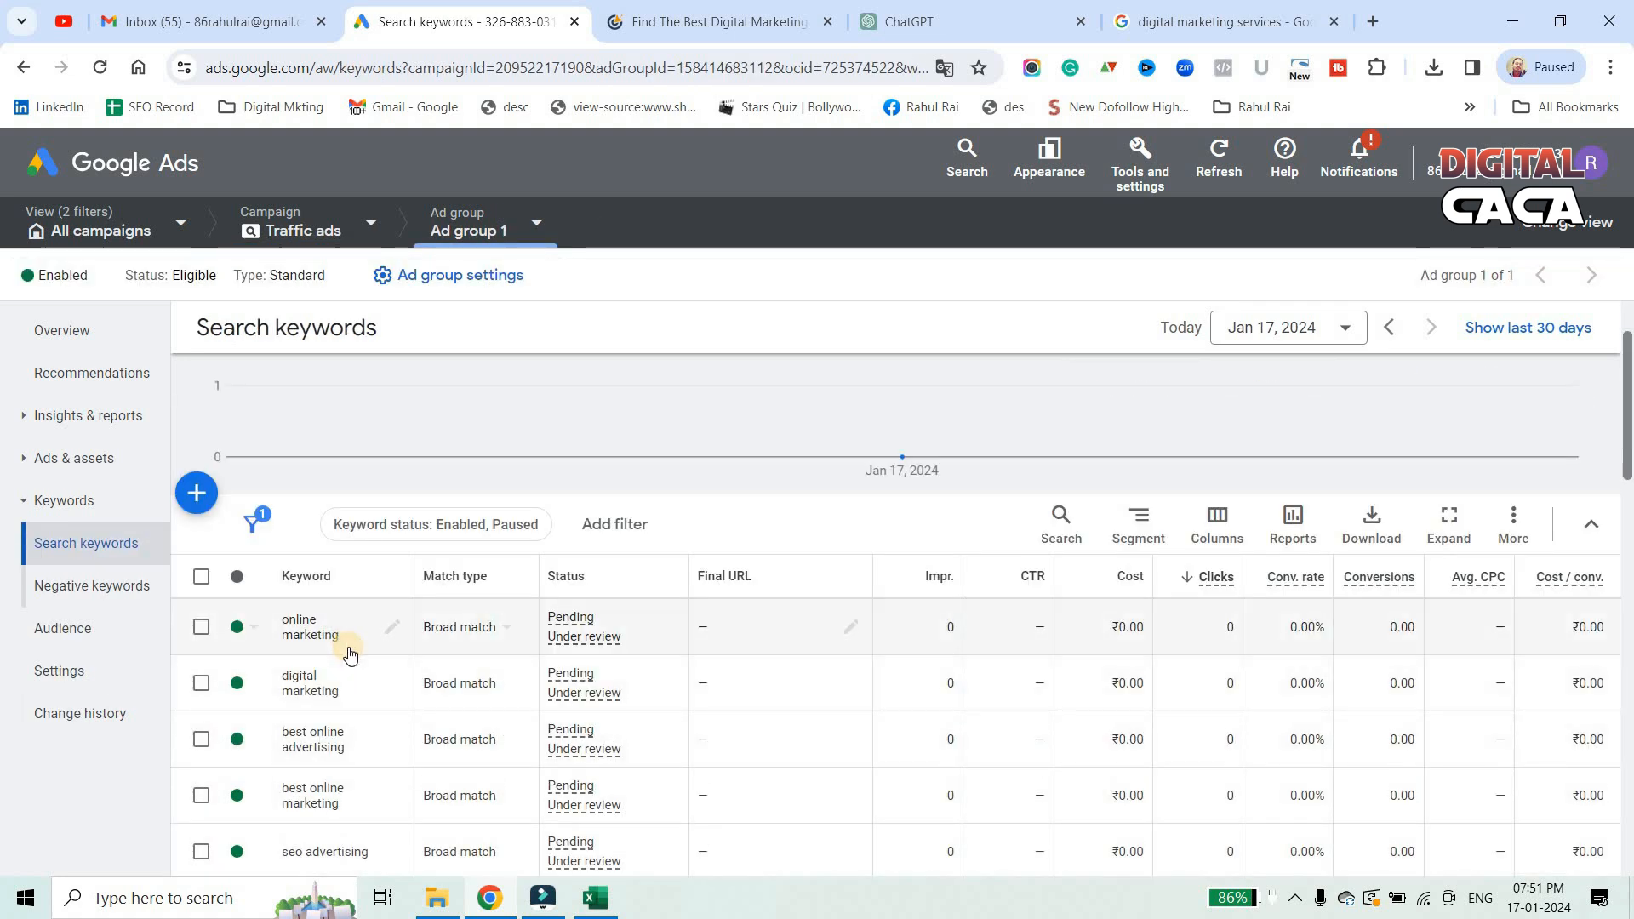
click(201, 577)
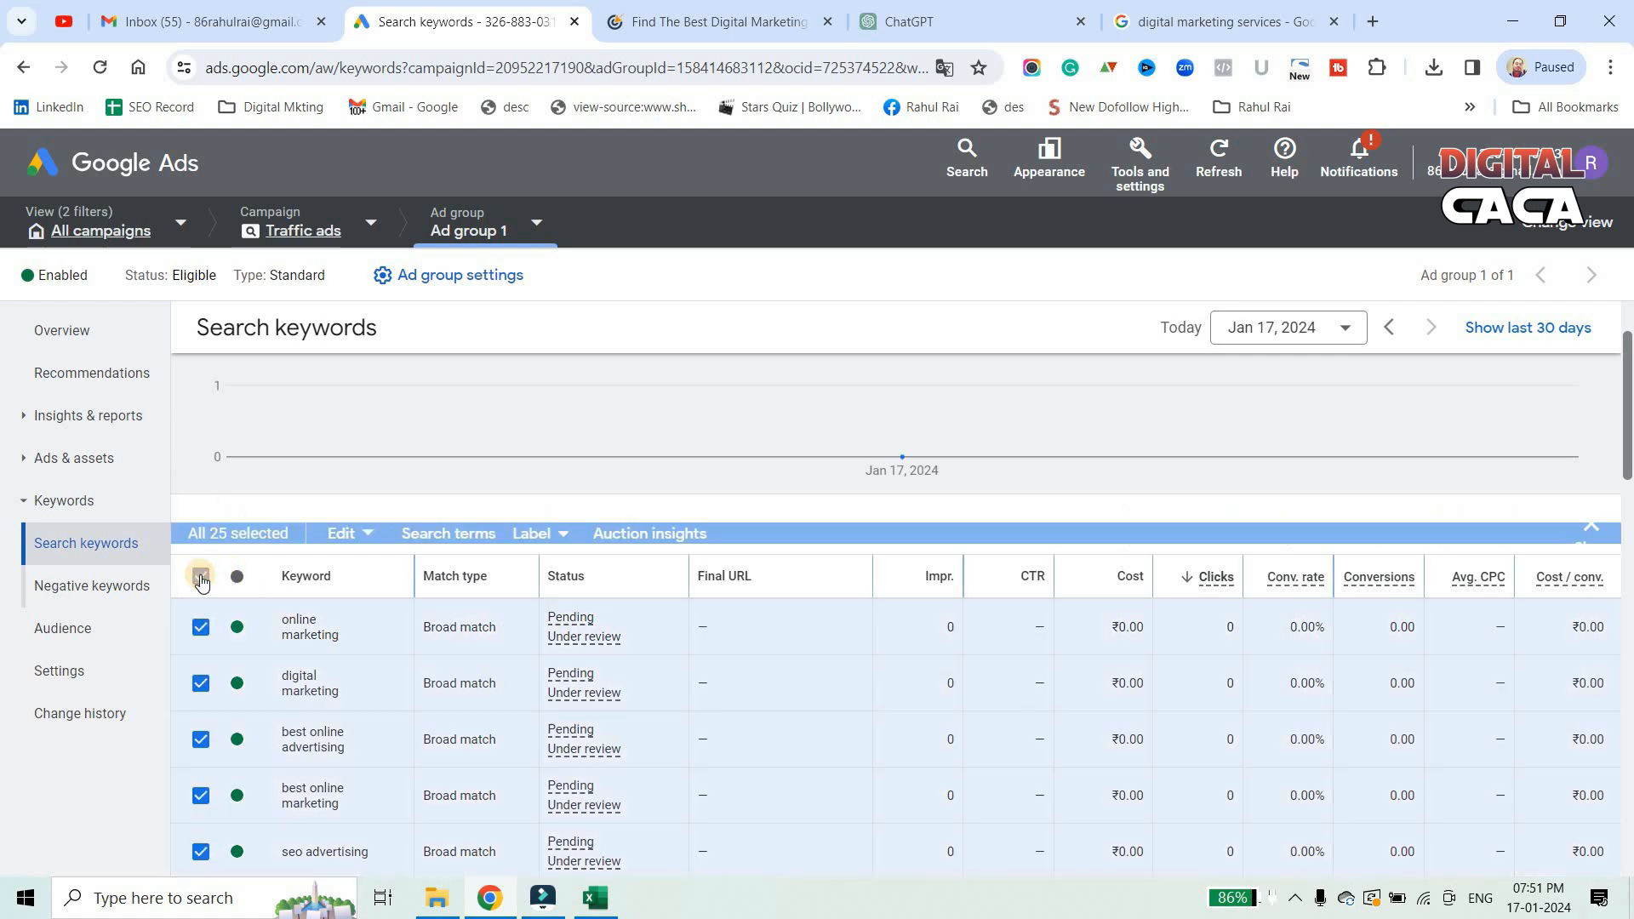
click(364, 526)
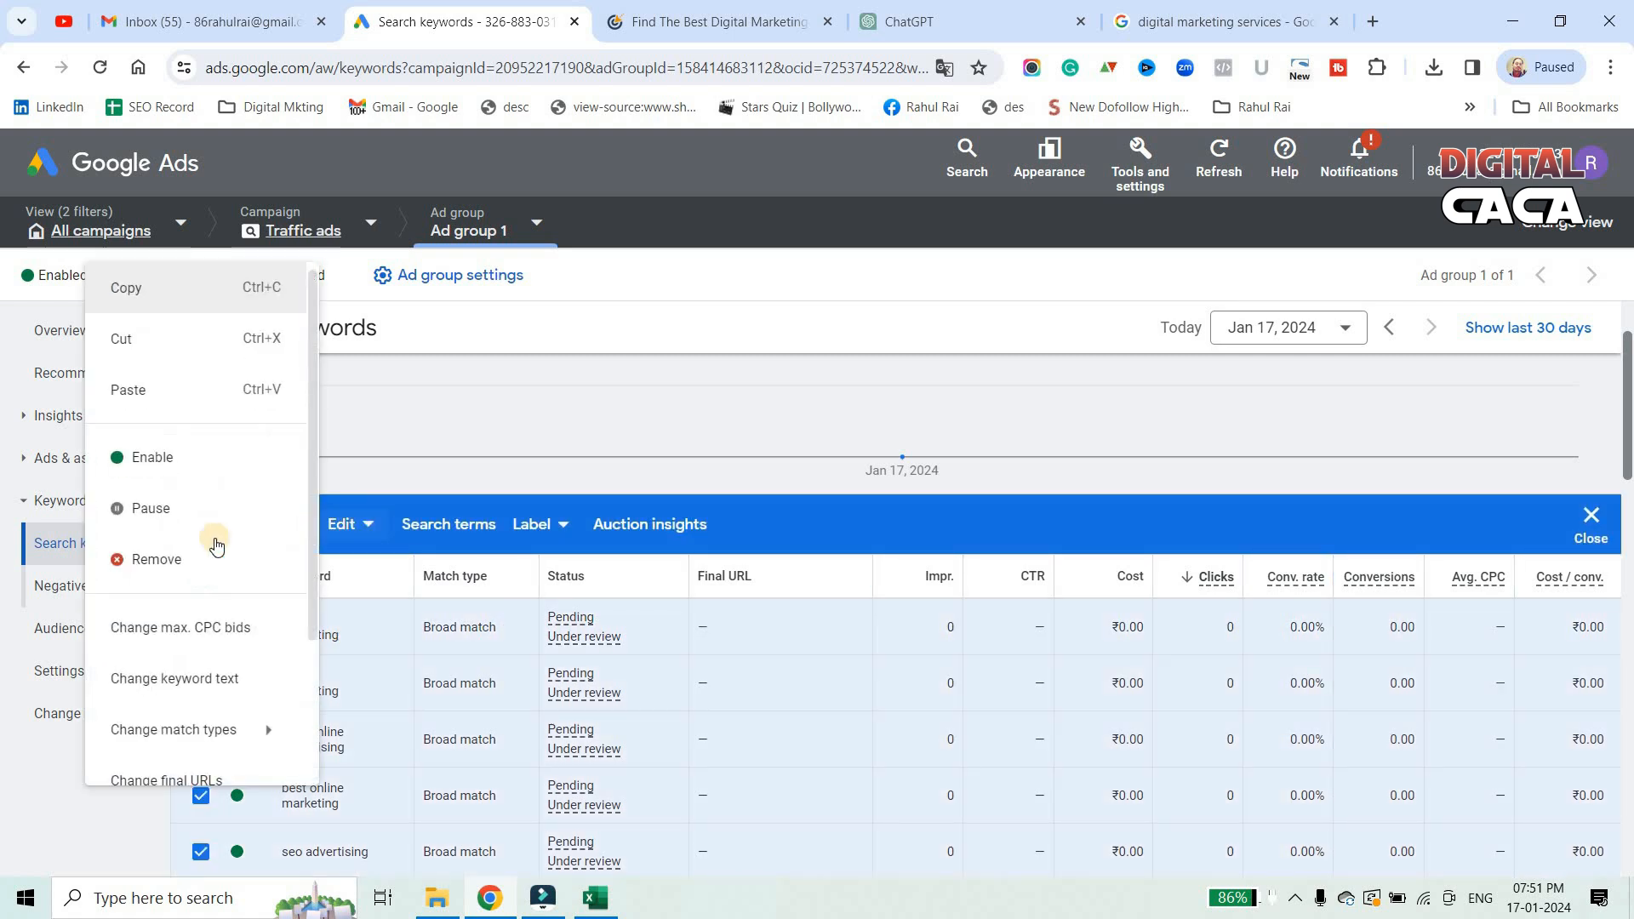
click(156, 559)
click(1010, 586)
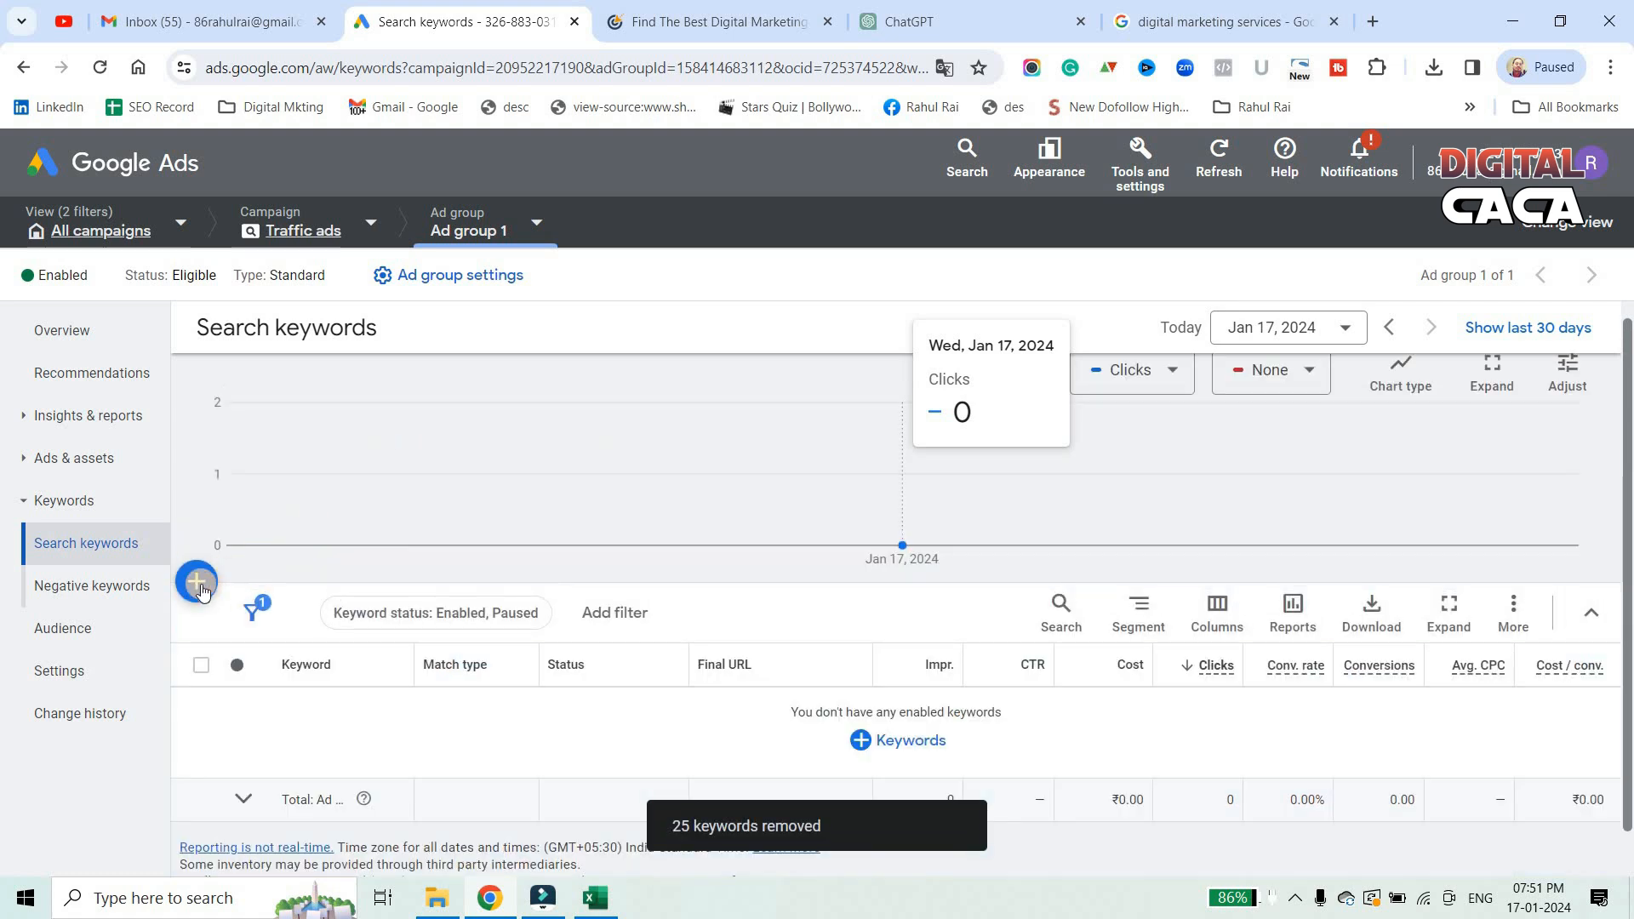
Add the copied keywords, from "digital marketing services" through "ppc agency", to Ad group 1 and save them
click(197, 584)
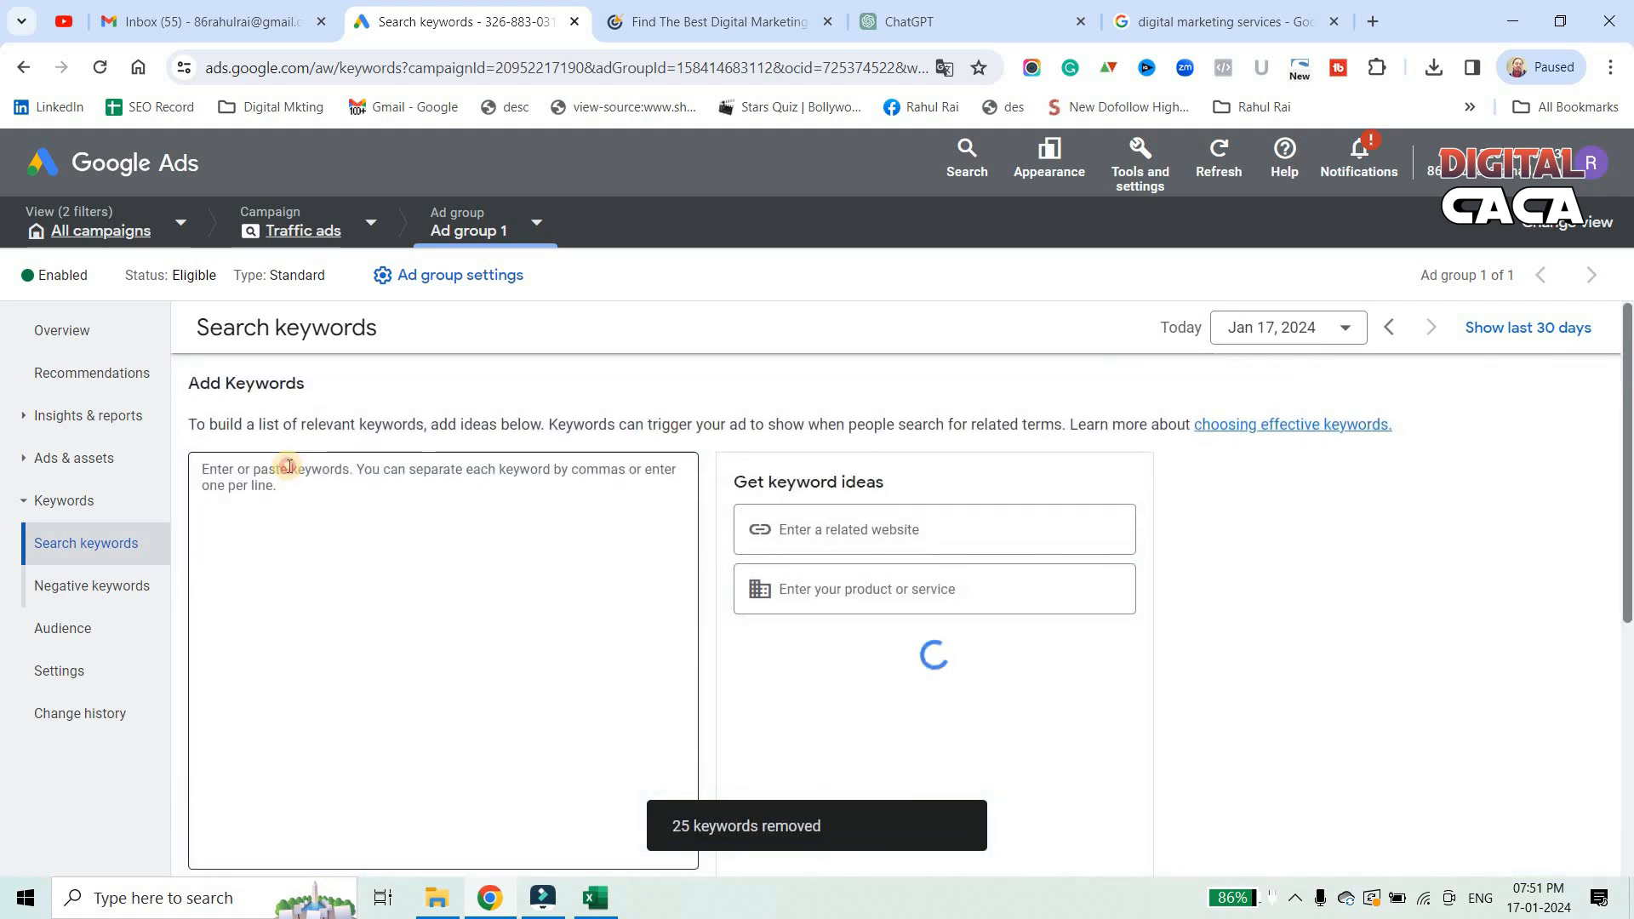
click(289, 467)
key(ctrl+v)
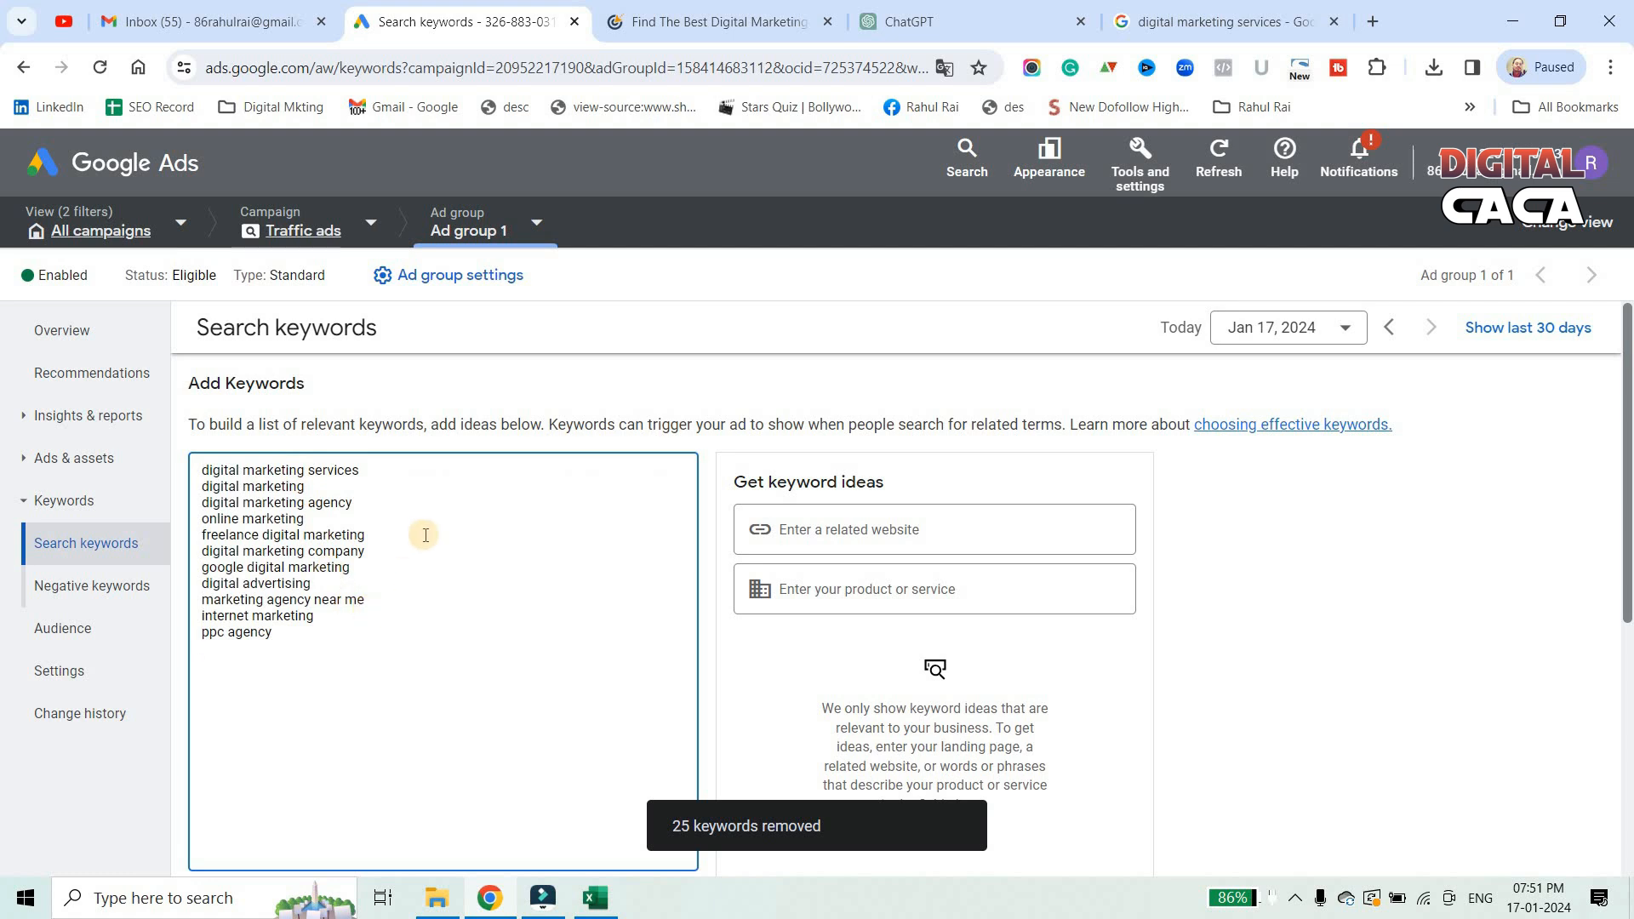
scroll(464, 549, down, 3)
click(201, 683)
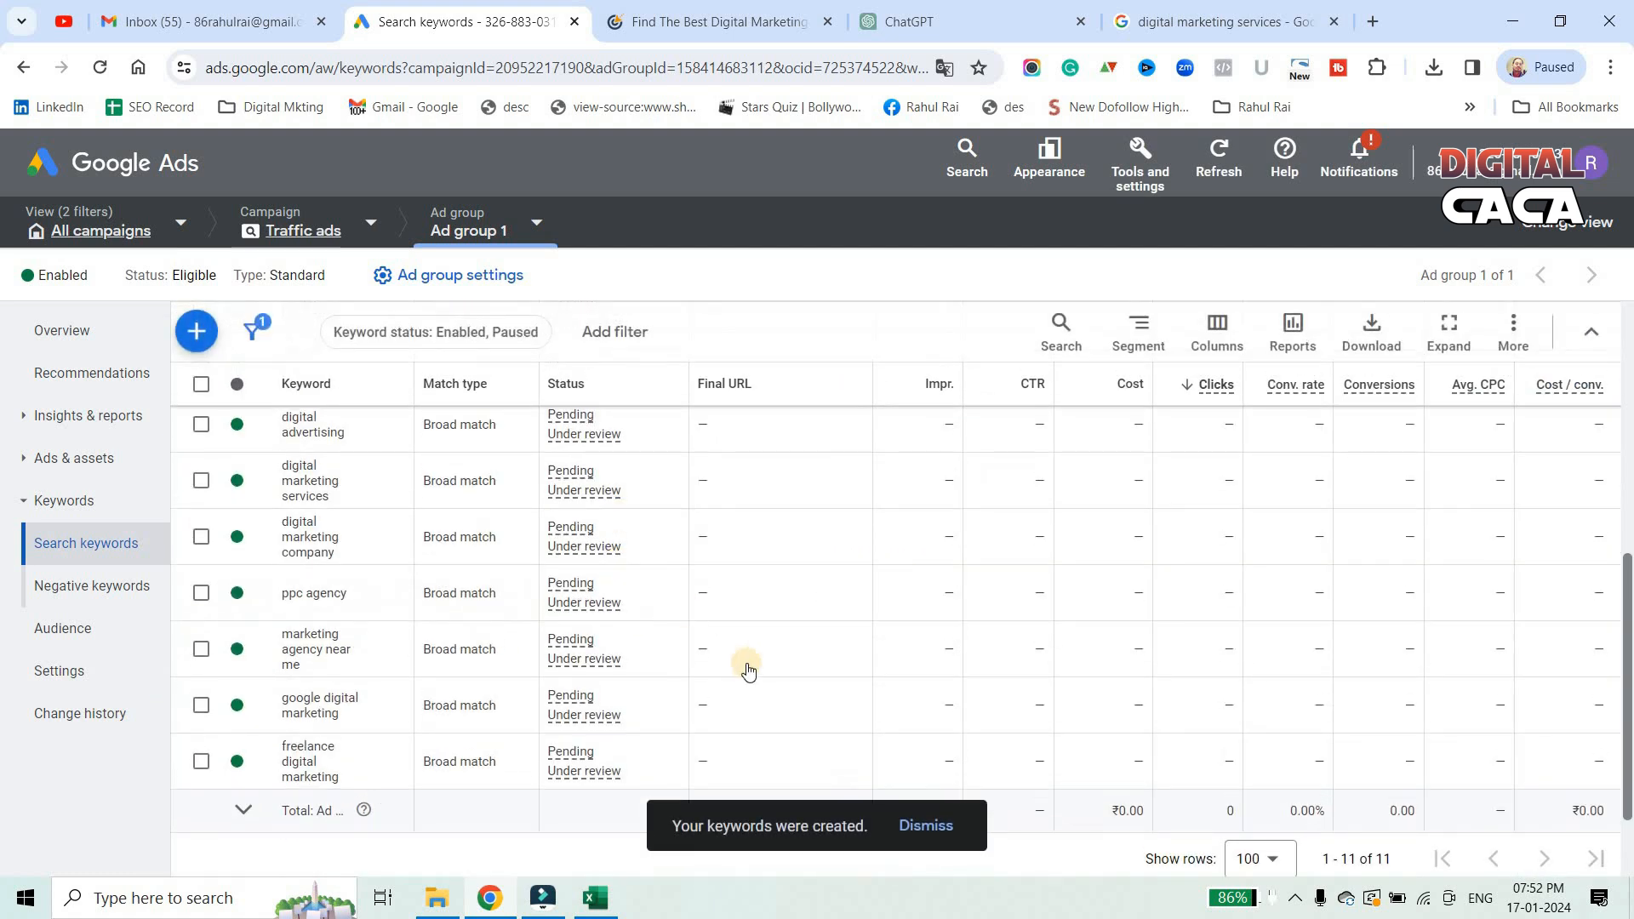
Review the new keywords and set "online marketing", "internet marketing" and "digital marketing" to Phrase match
scroll(467, 505, up, 4)
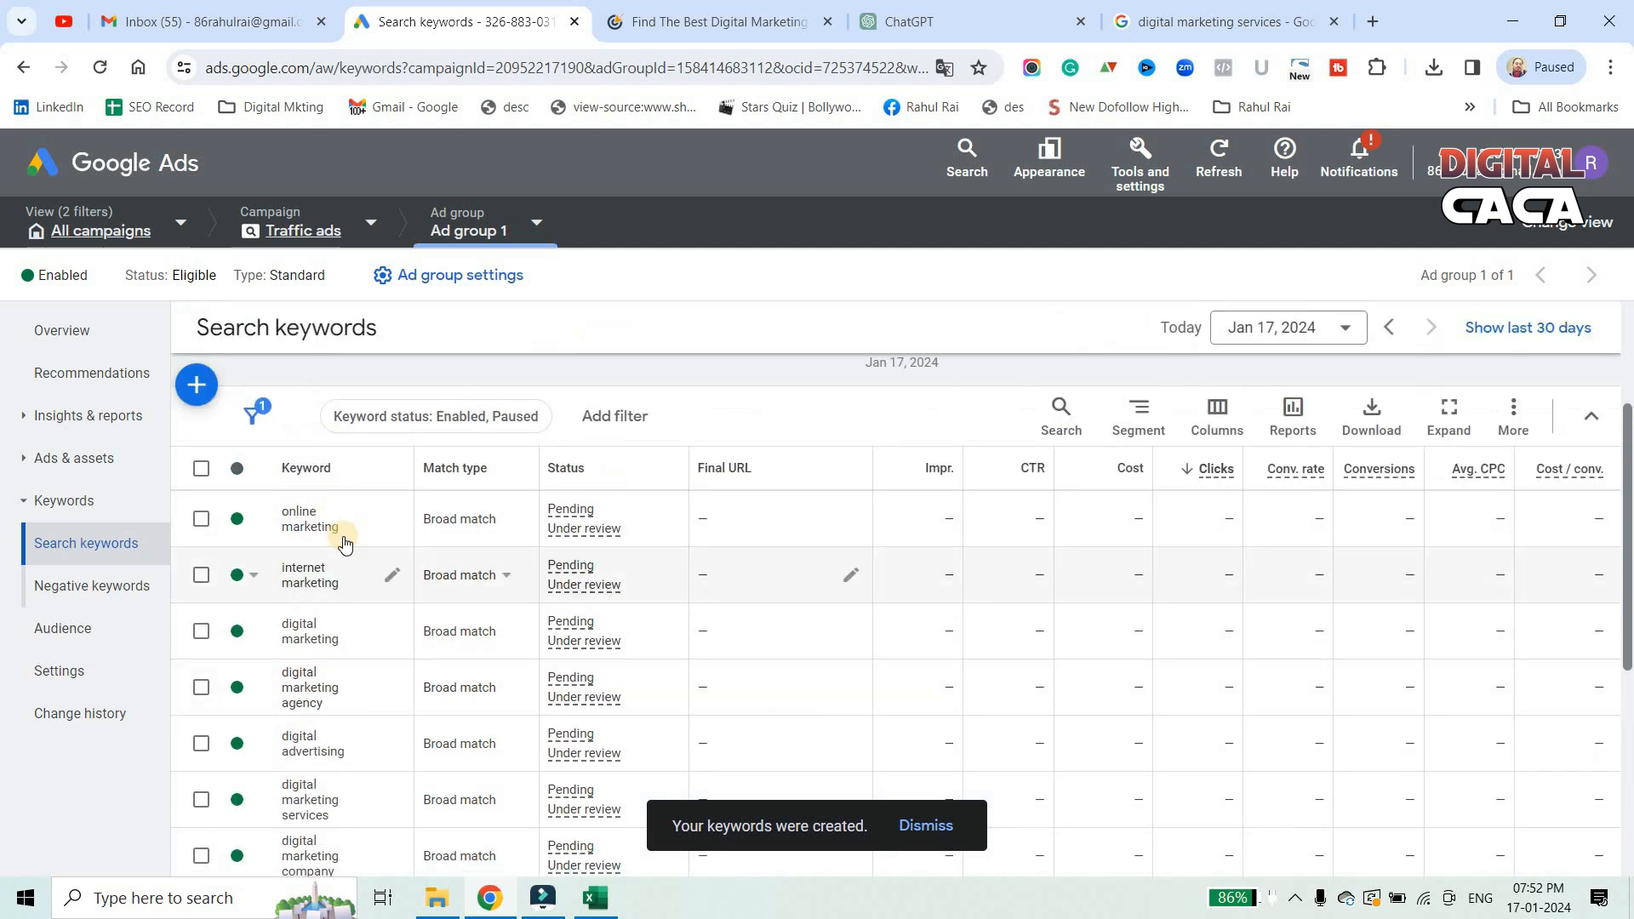
scroll(1043, 602, down, 3)
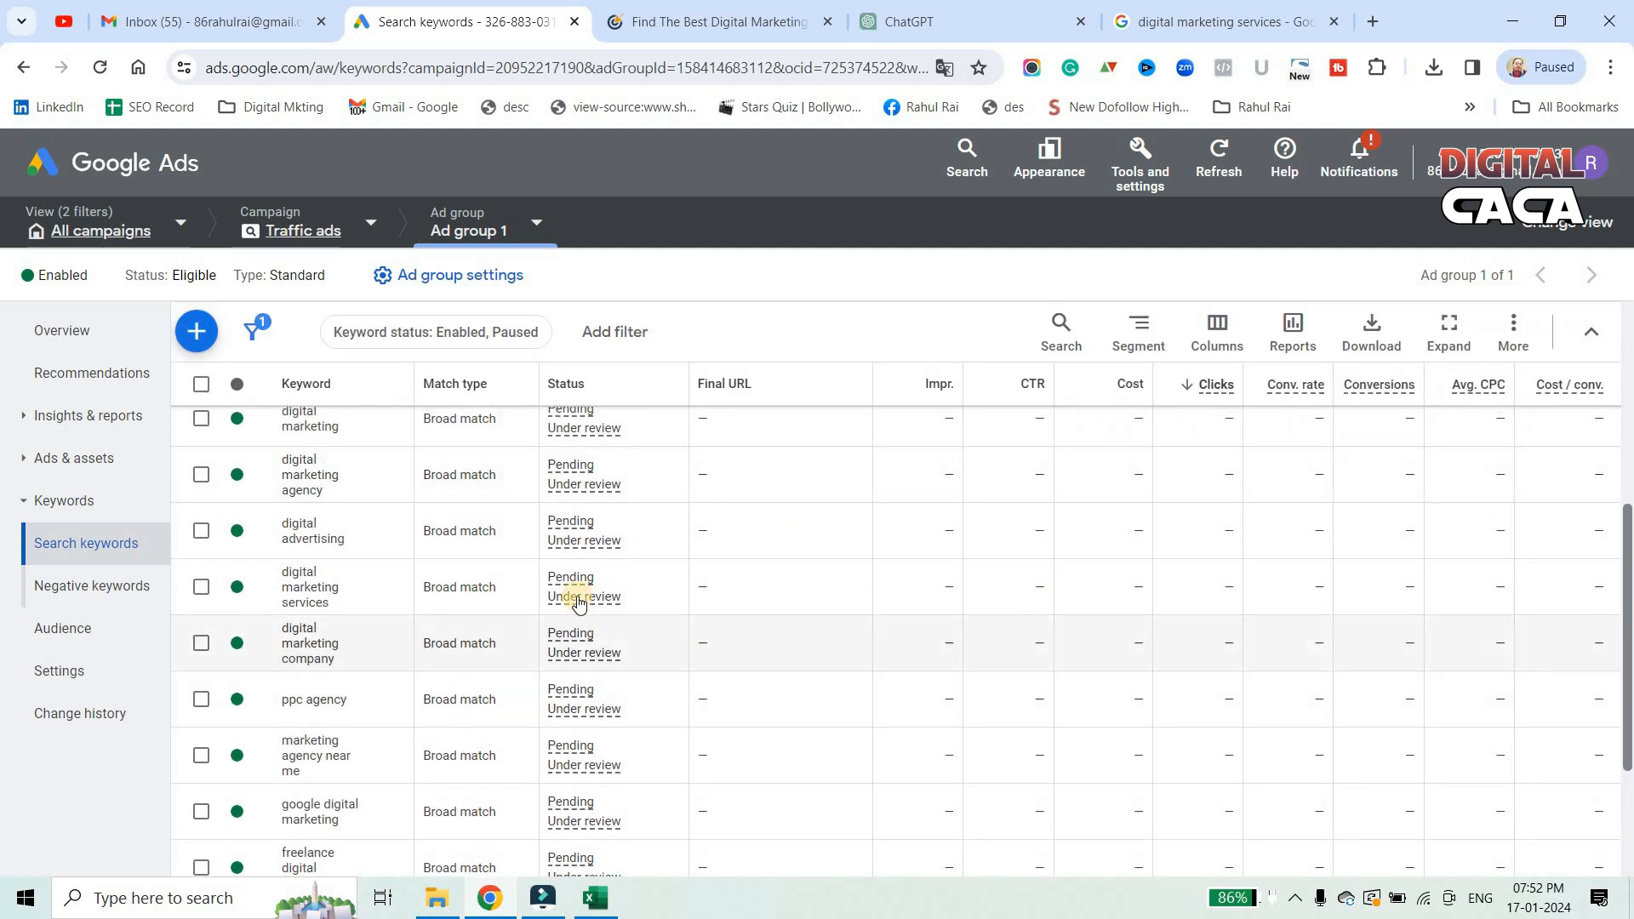
scroll(591, 577, up, 3)
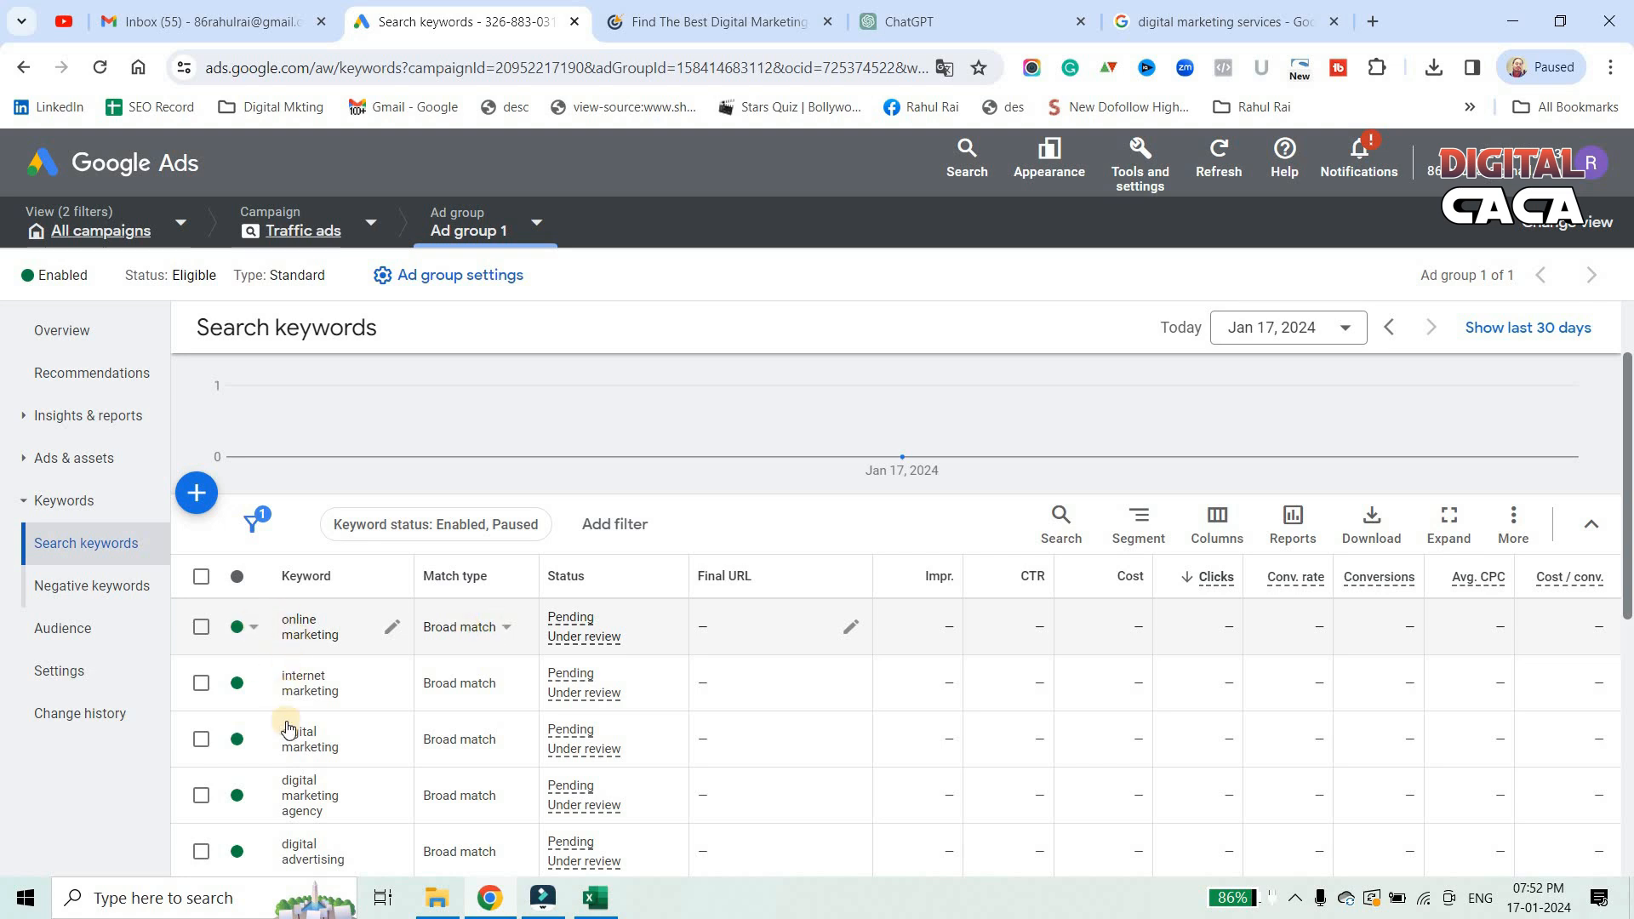
scroll(290, 732, down, 1)
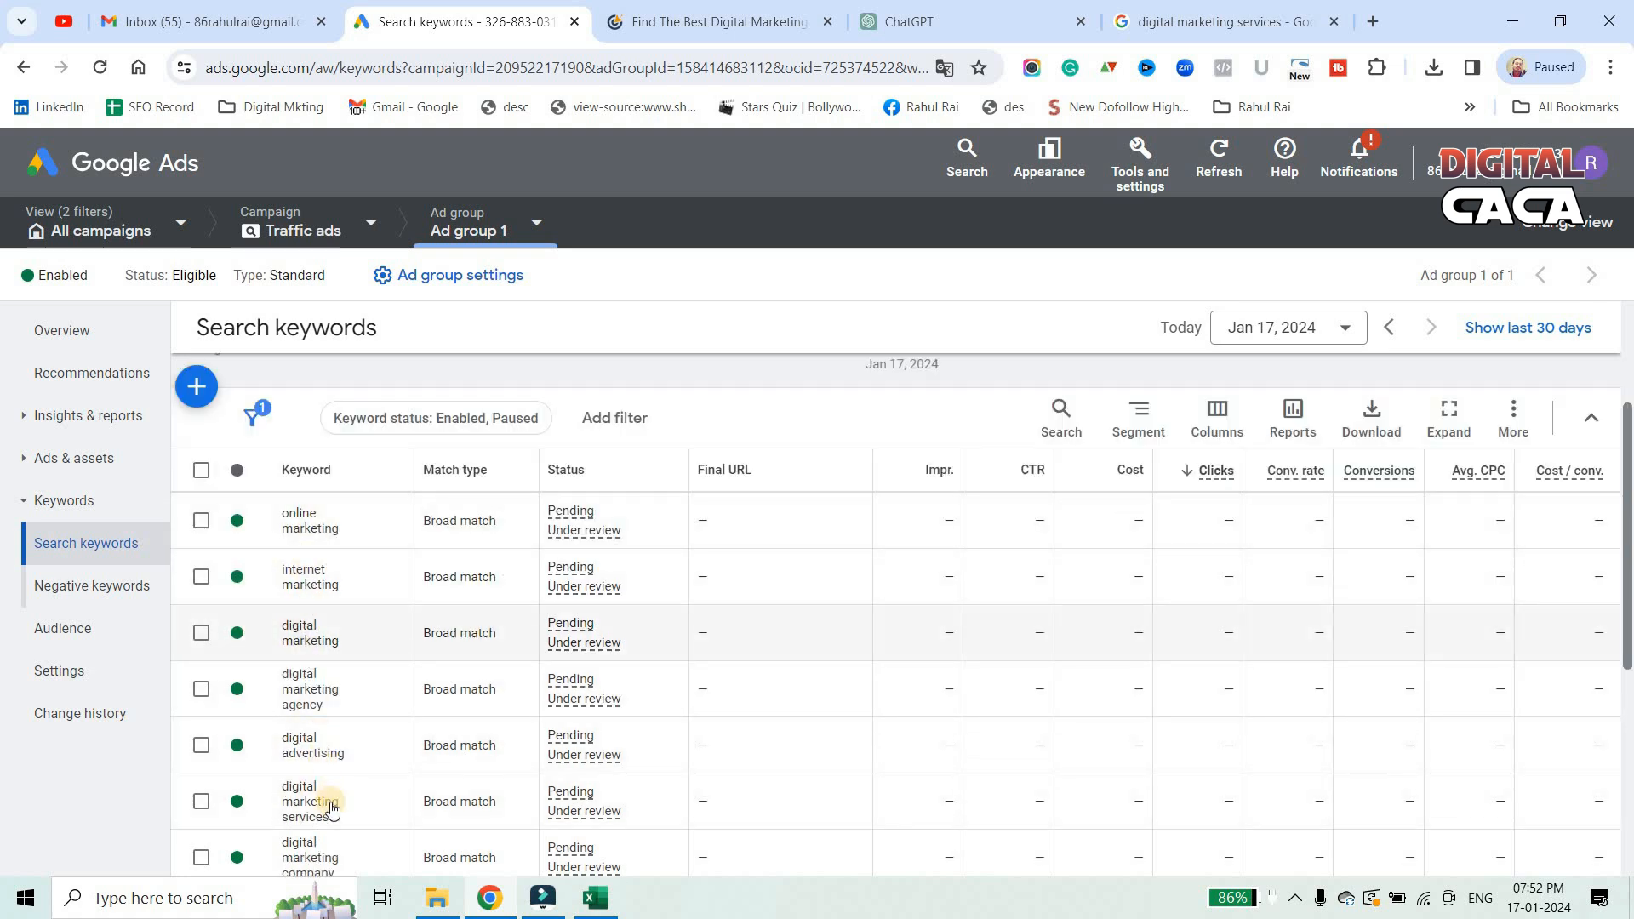
scroll(328, 822, down, 1)
scroll(315, 711, up, 2)
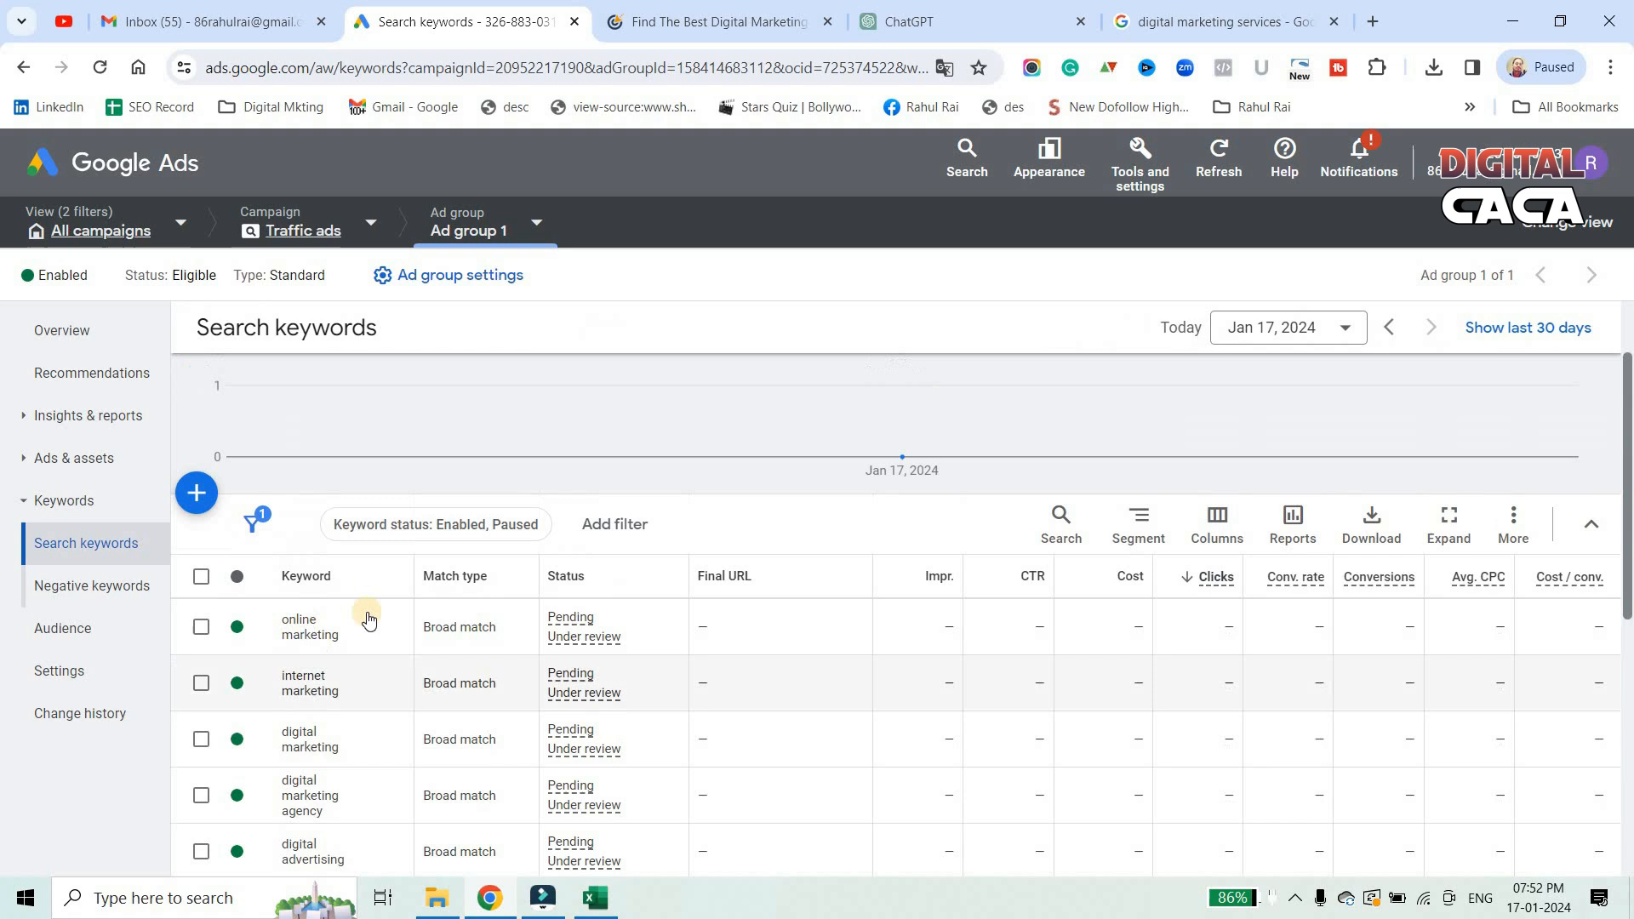
click(507, 630)
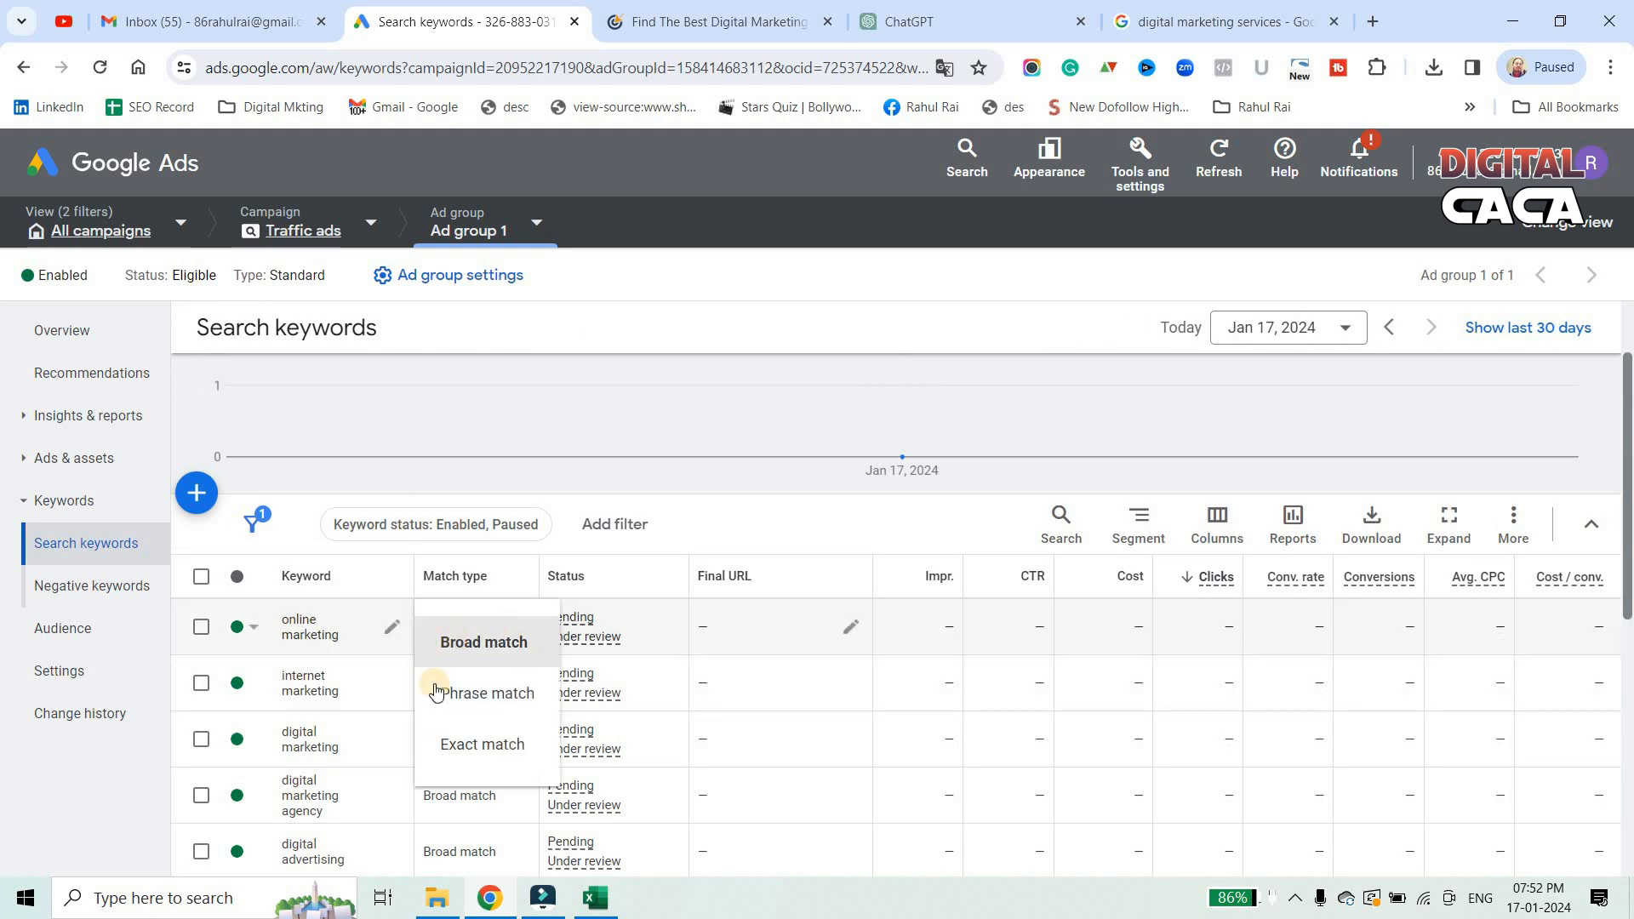
click(472, 695)
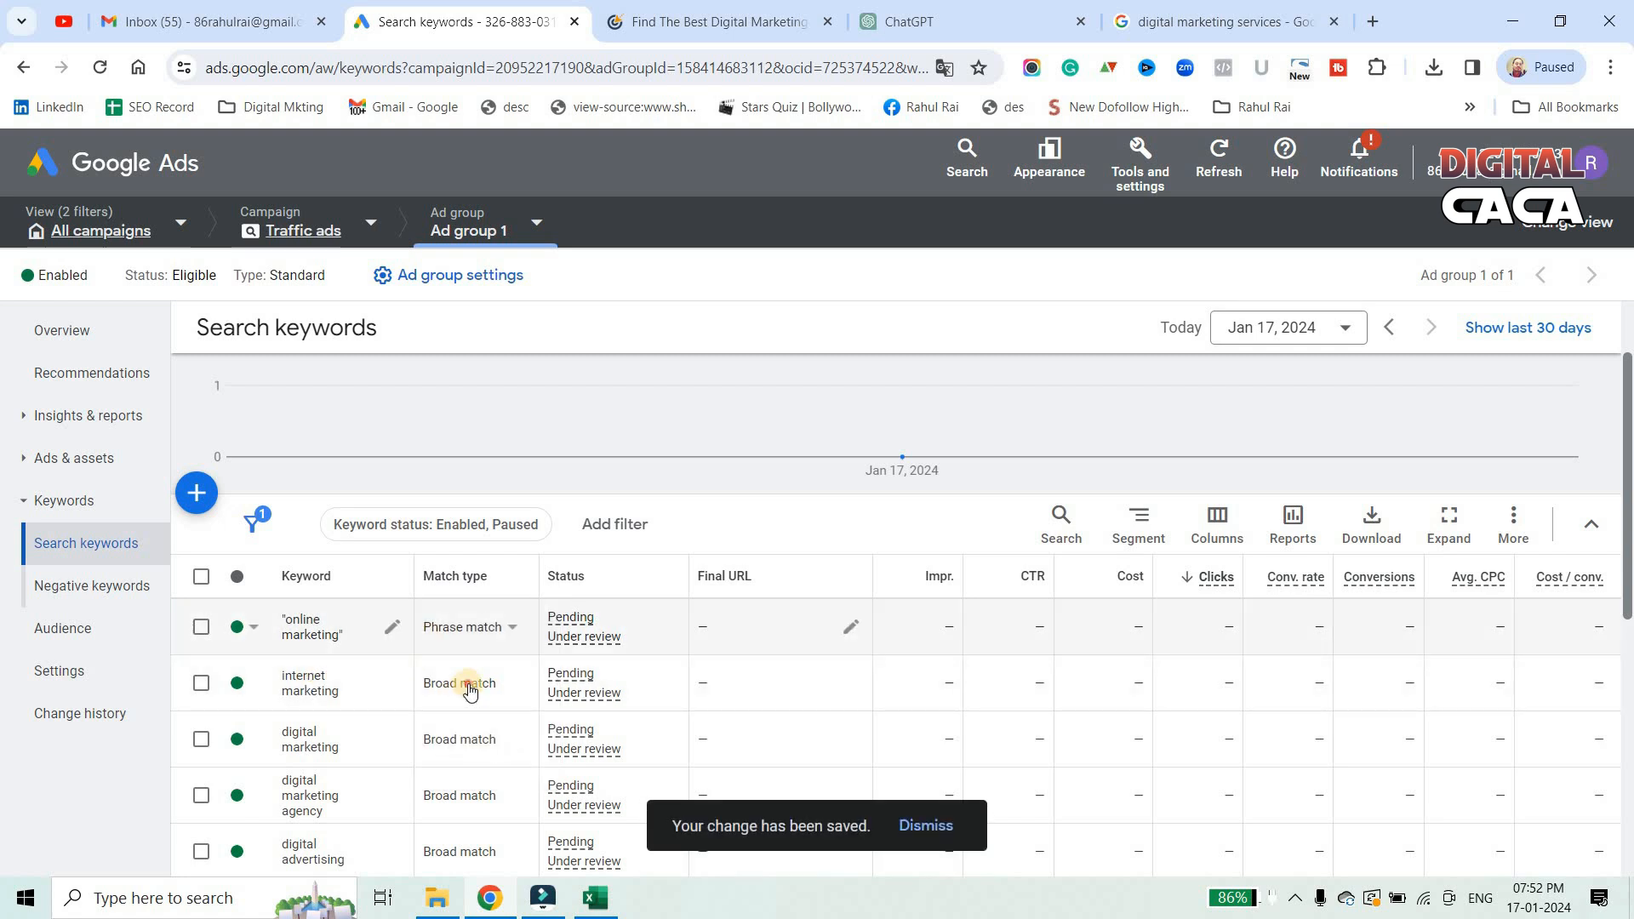
click(466, 684)
click(479, 746)
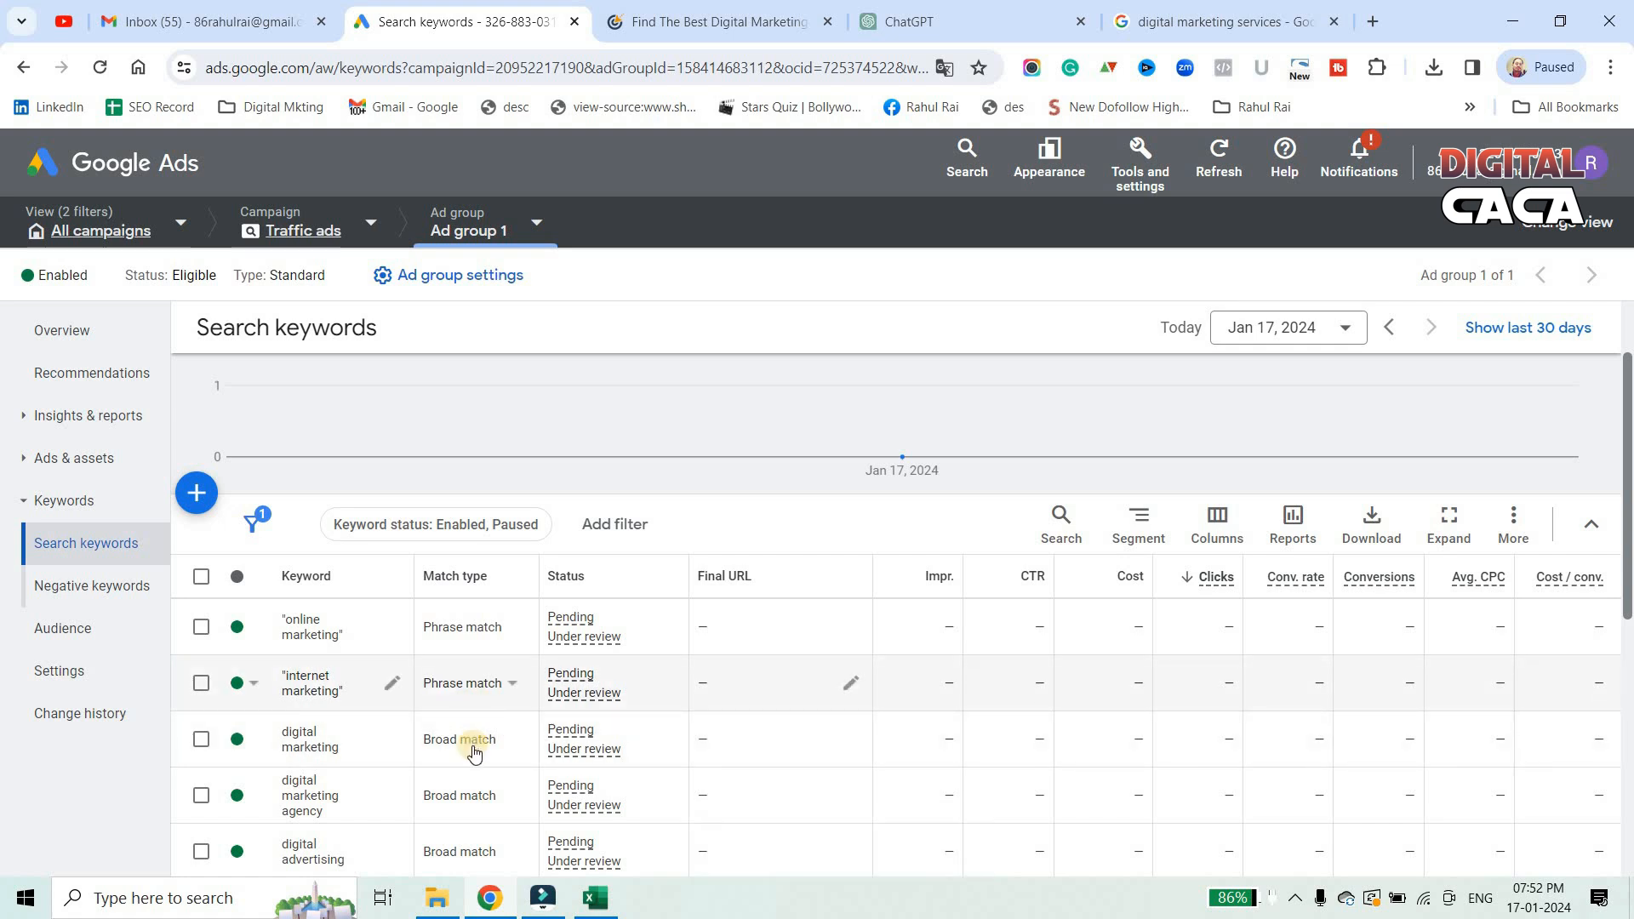
click(504, 742)
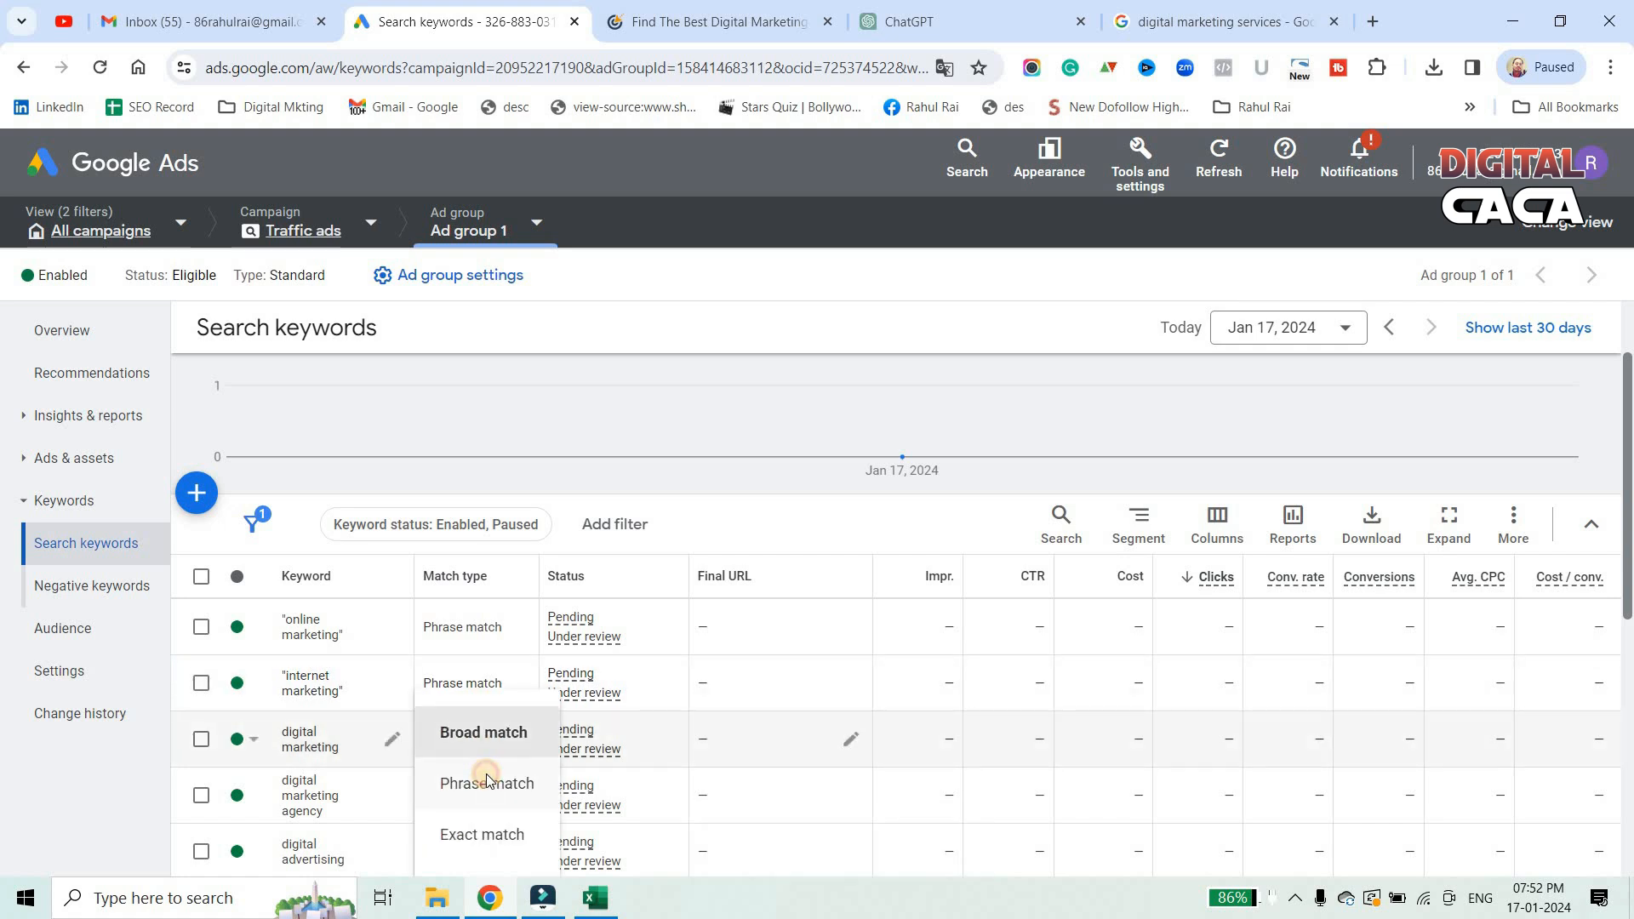
click(485, 779)
Change the match type of the "digital marketing" and "digital marketing agency" keywords to Exact match
scroll(499, 622, down, 1)
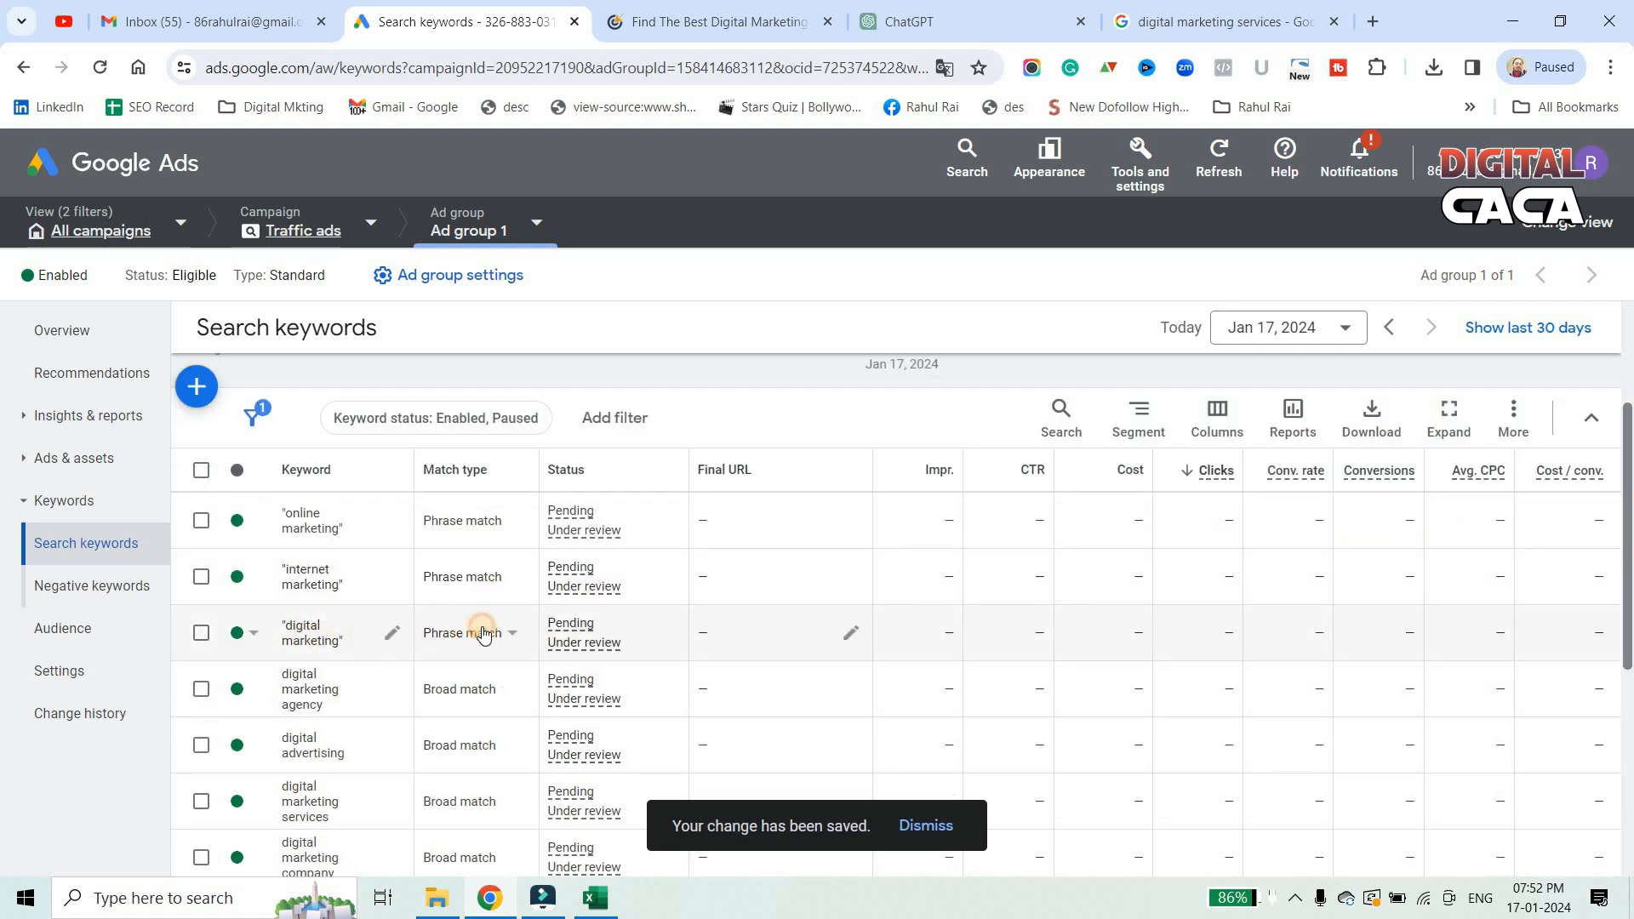
click(483, 635)
click(482, 757)
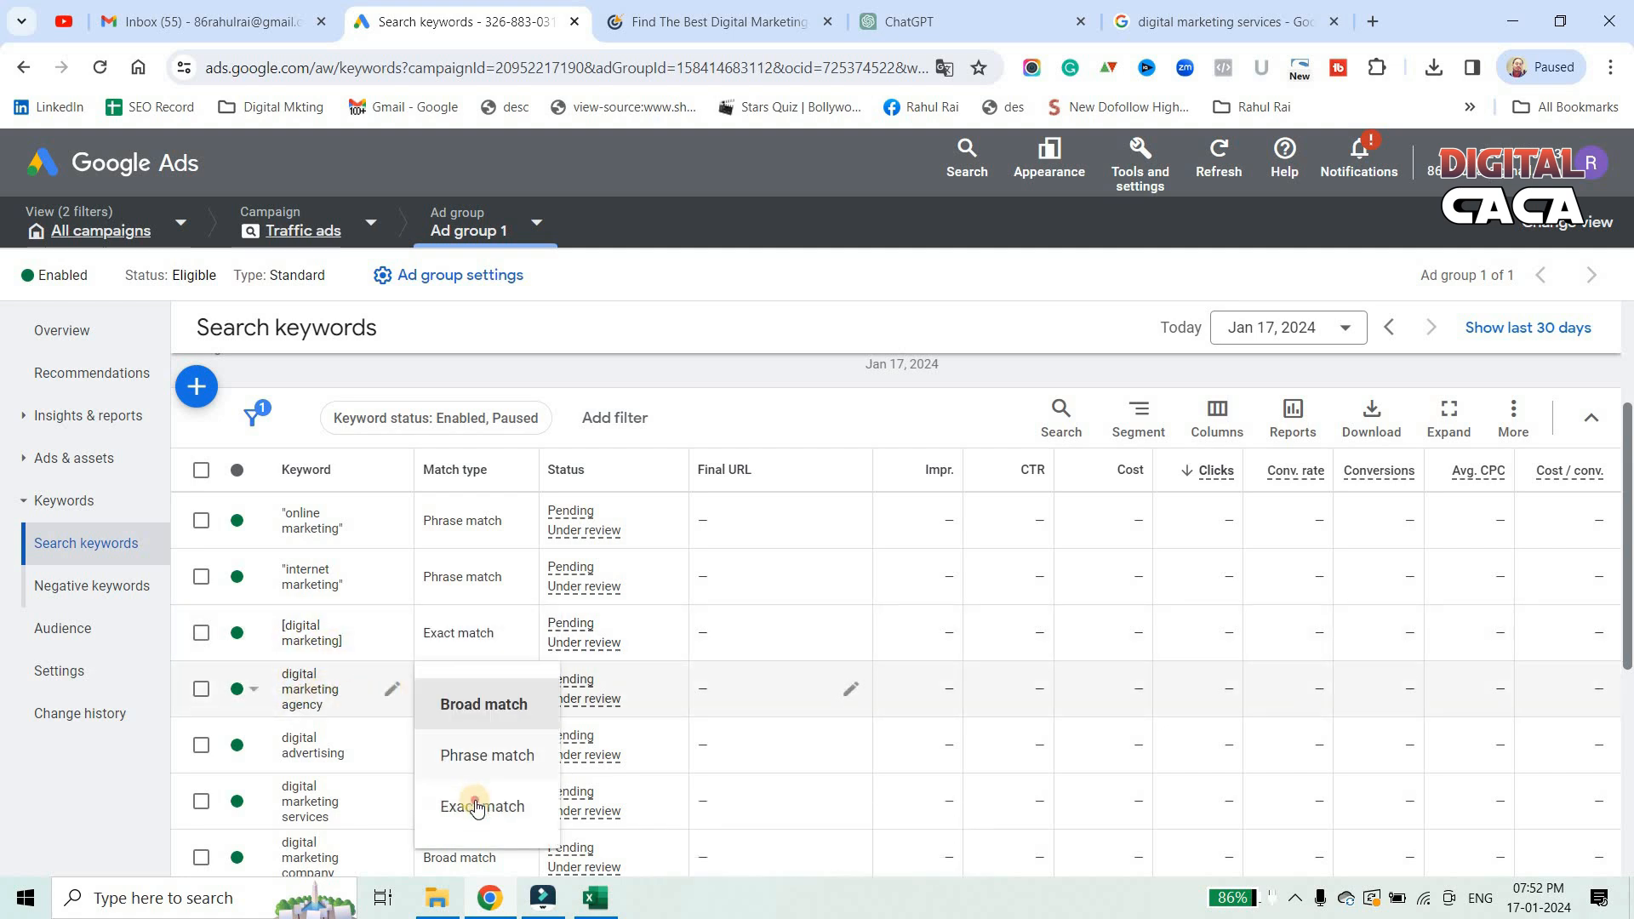
click(473, 801)
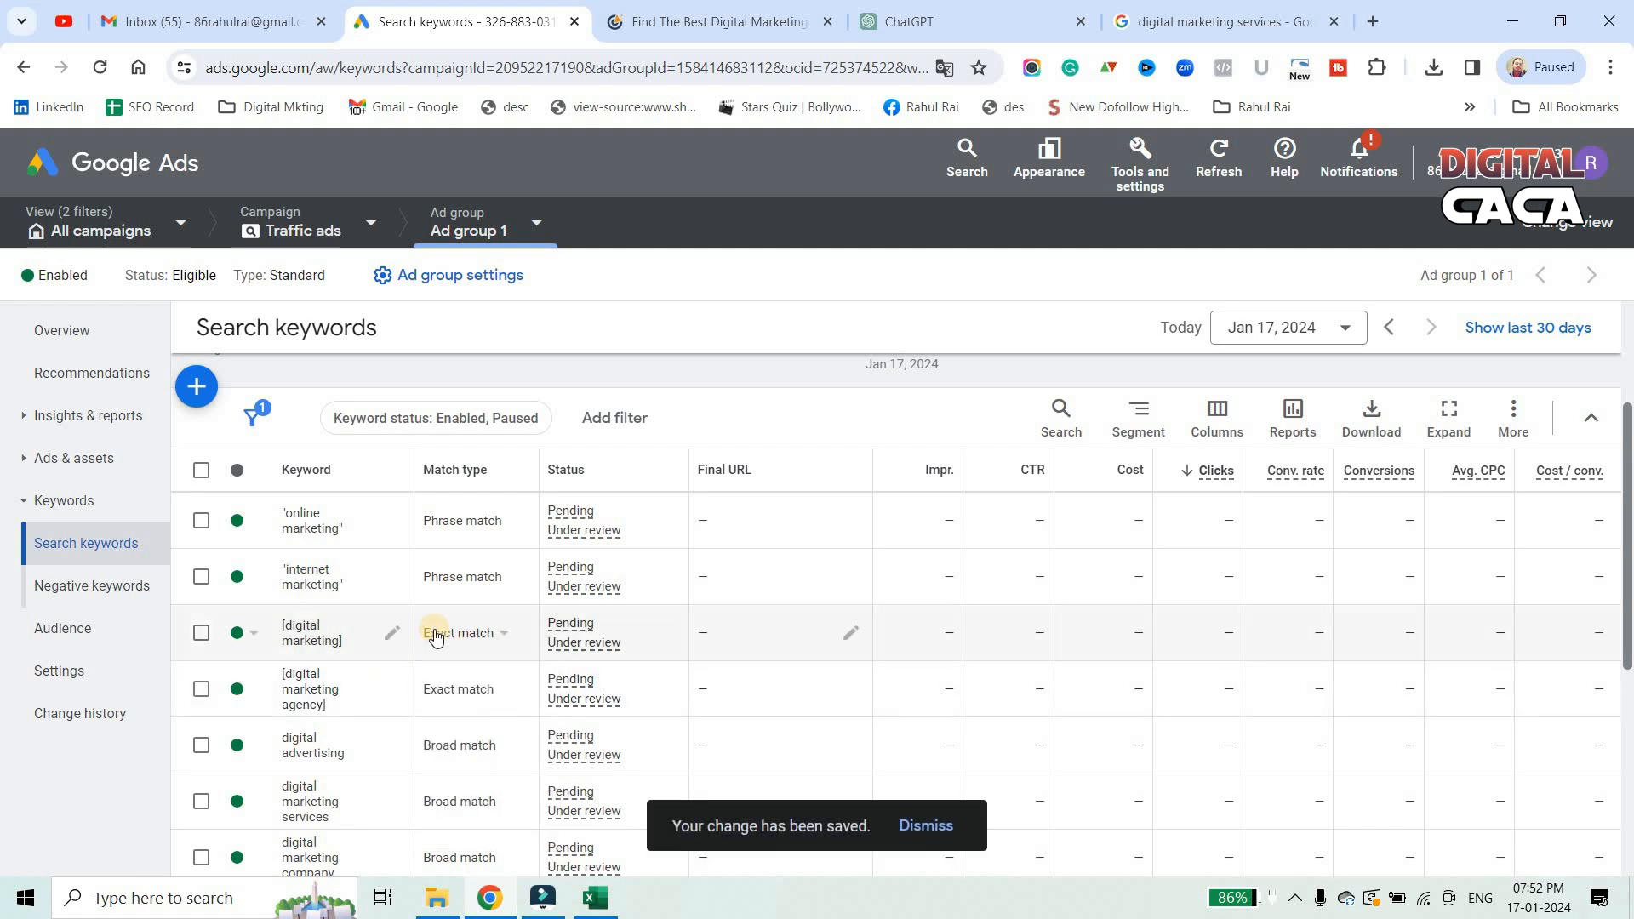
scroll(477, 626, up, 2)
scroll(498, 639, down, 1)
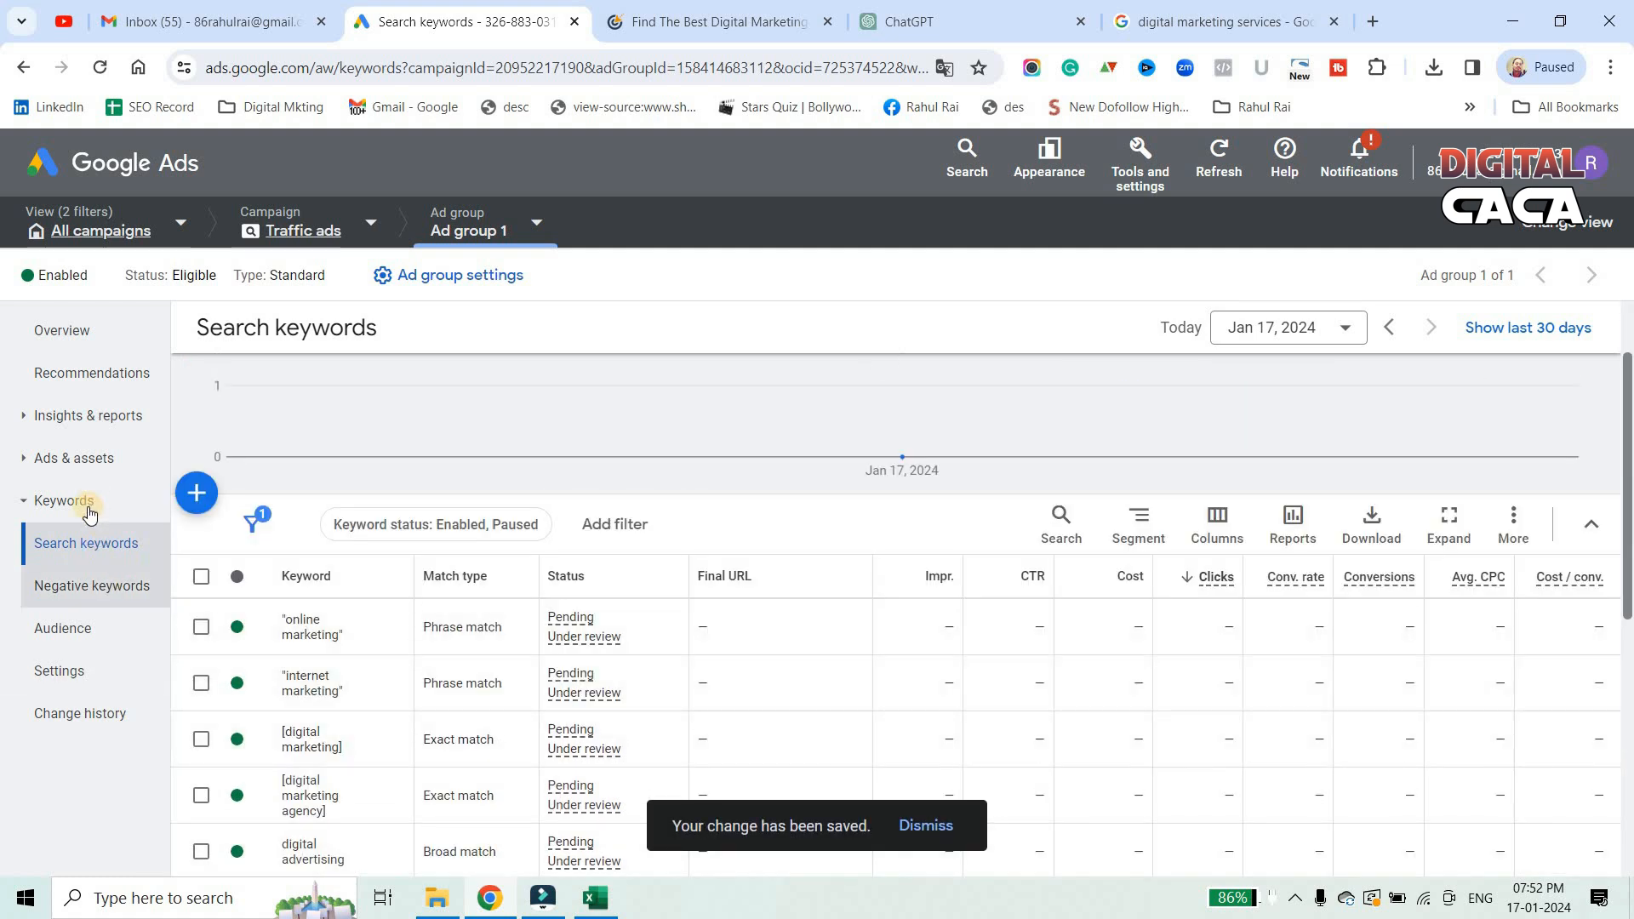
Open the ads list of Ad group 1 and check the responsive search ad's status
click(79, 458)
click(71, 492)
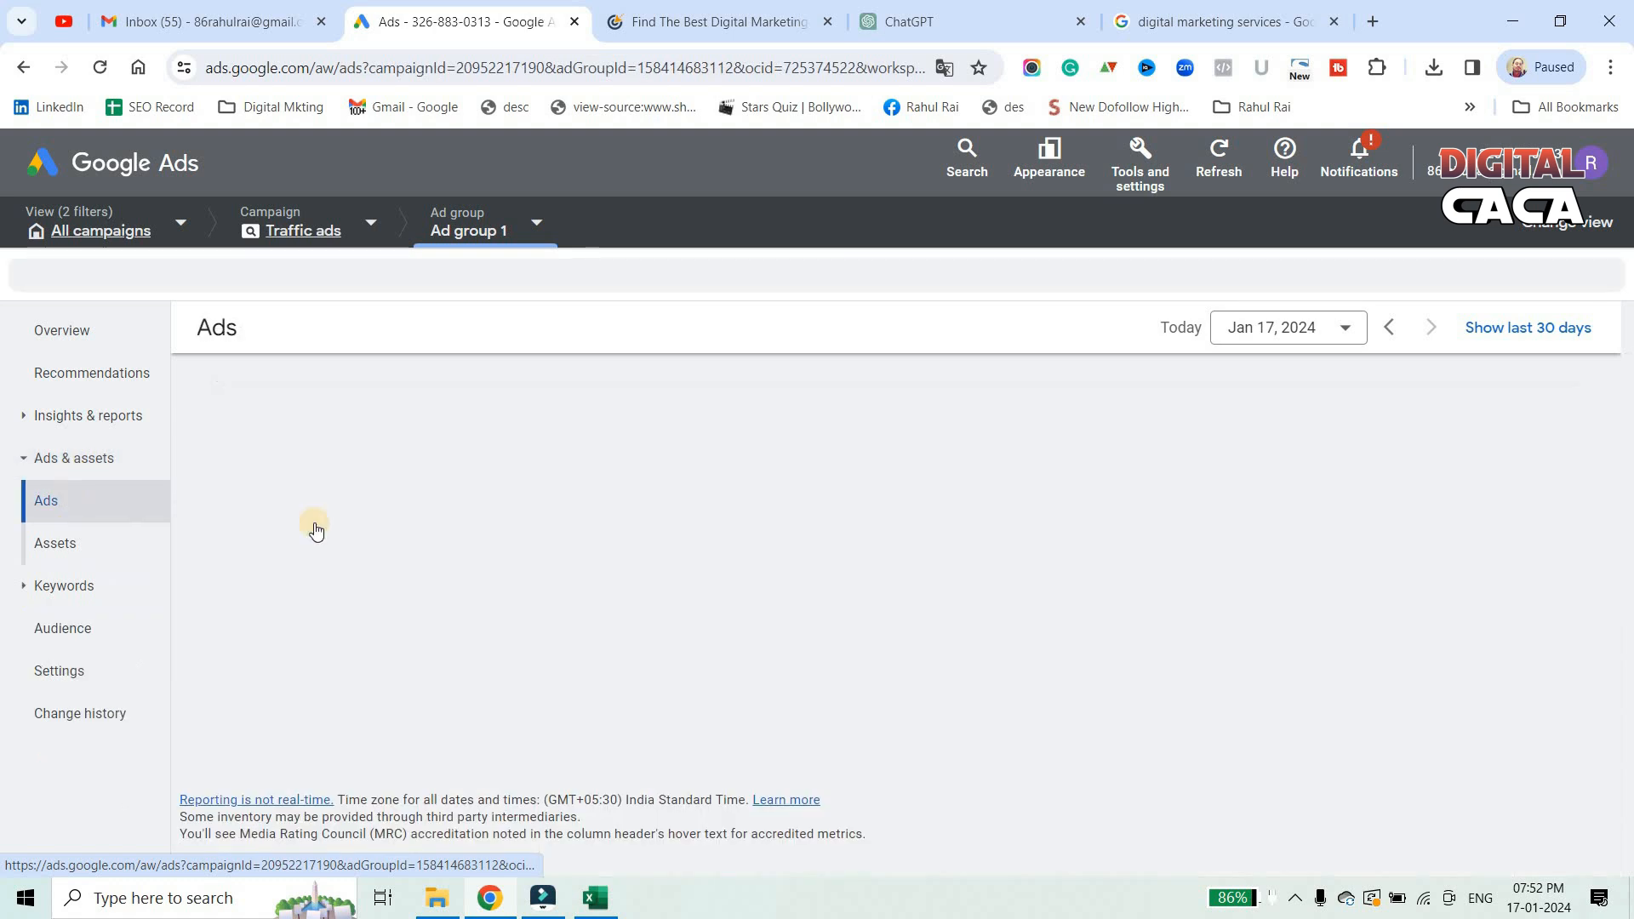
scroll(332, 594, down, 2)
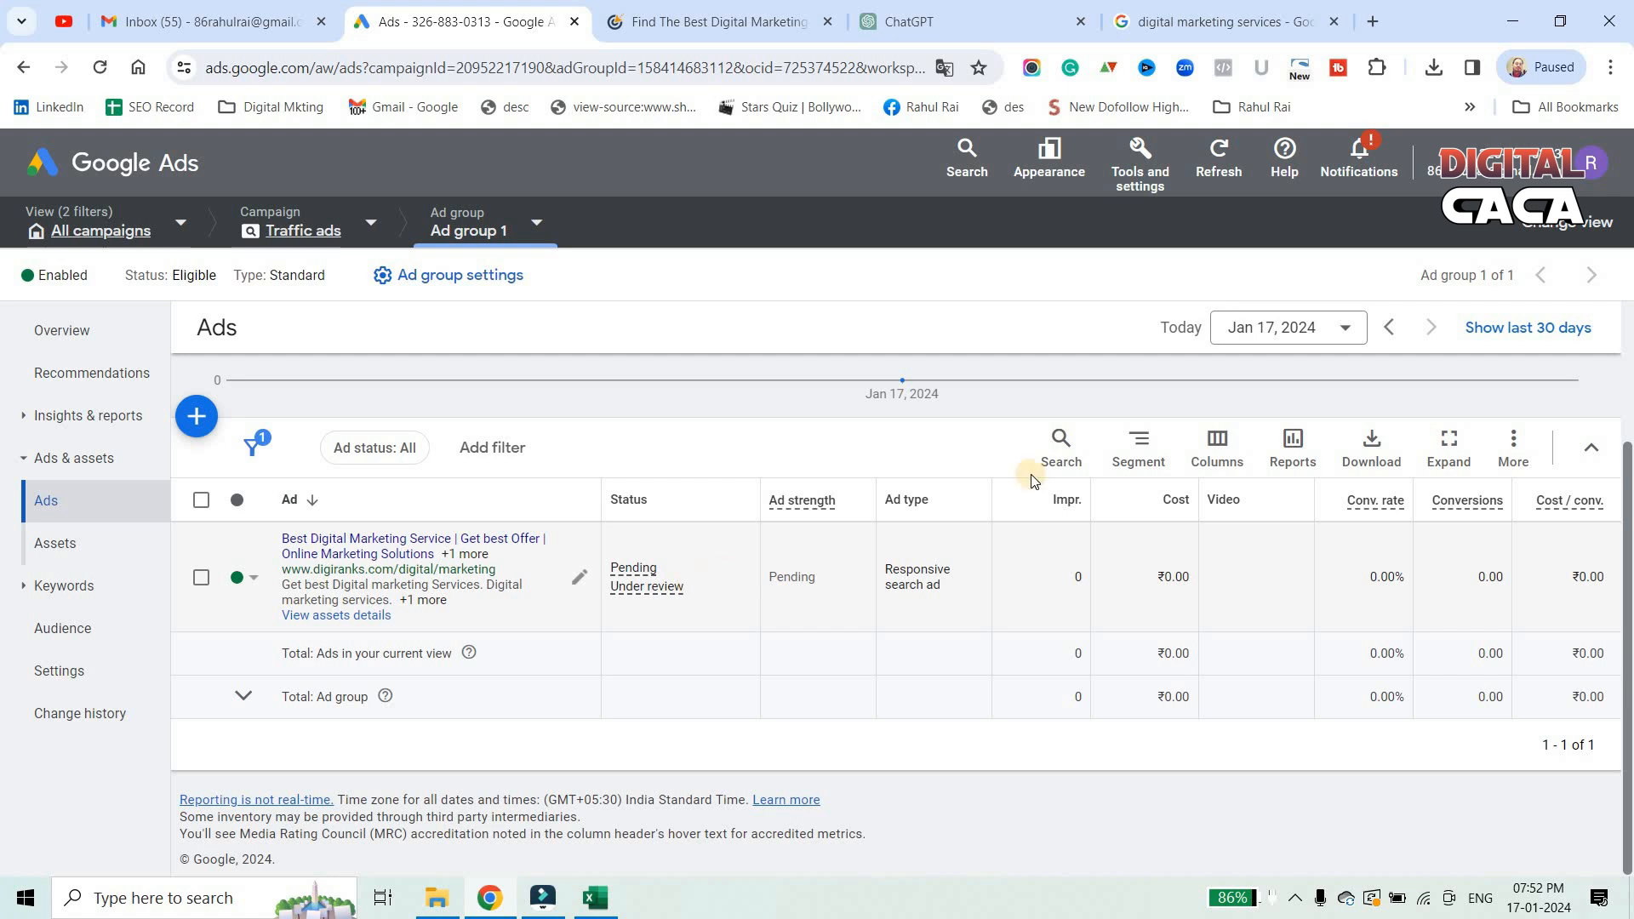
View the account's billing summary with its available funds and payments, and return to the ad group's ads
click(1151, 180)
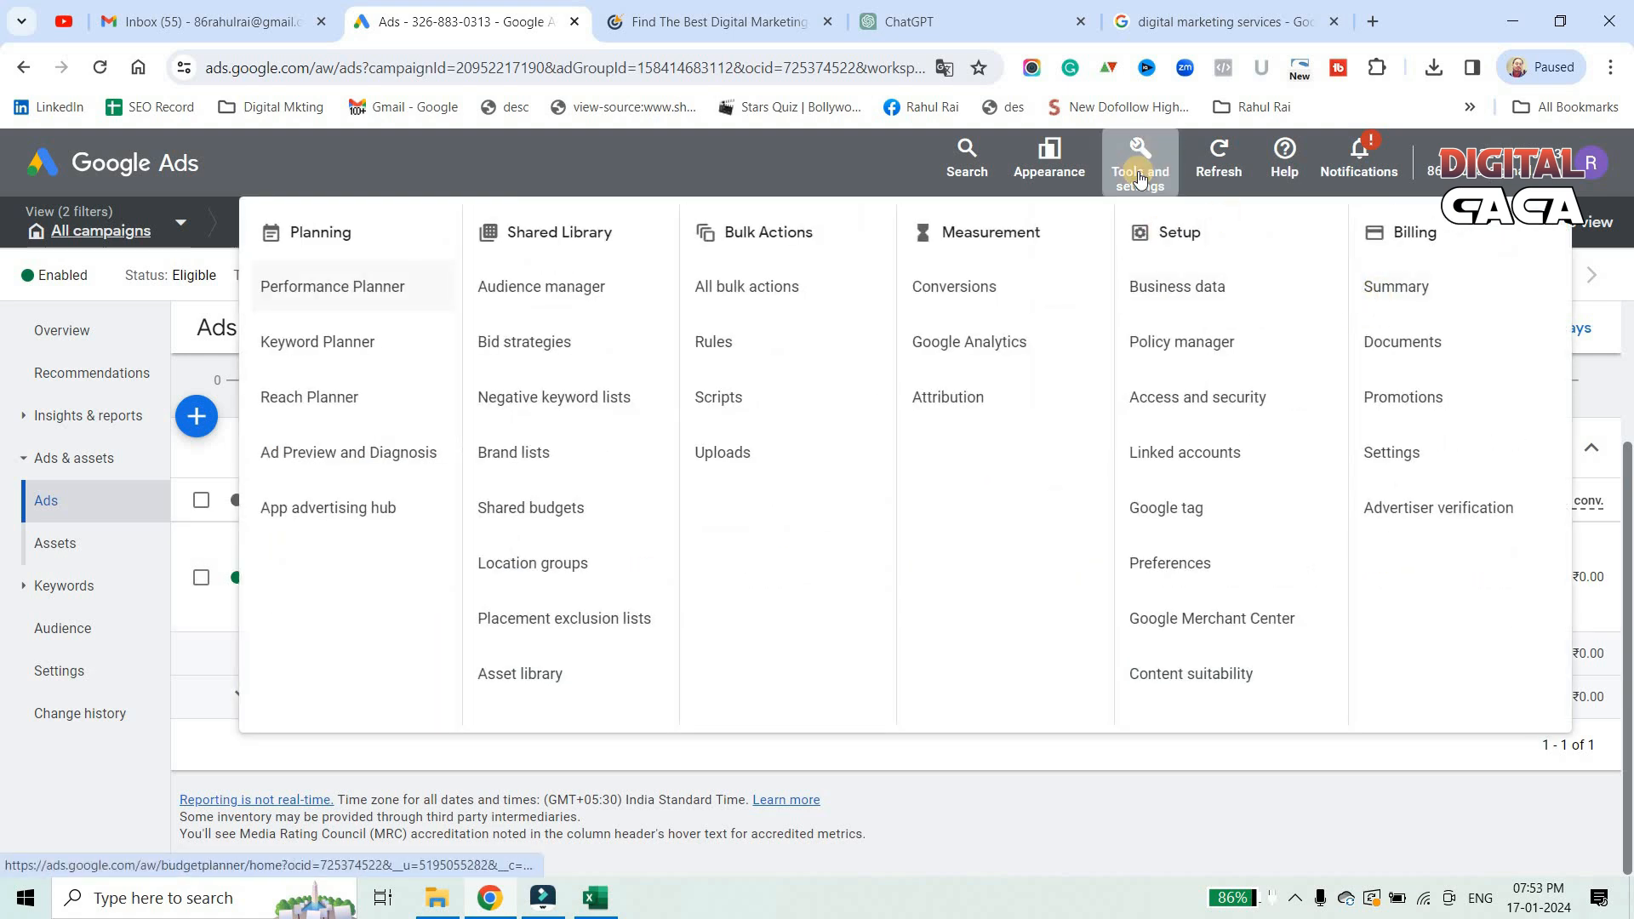
click(1422, 284)
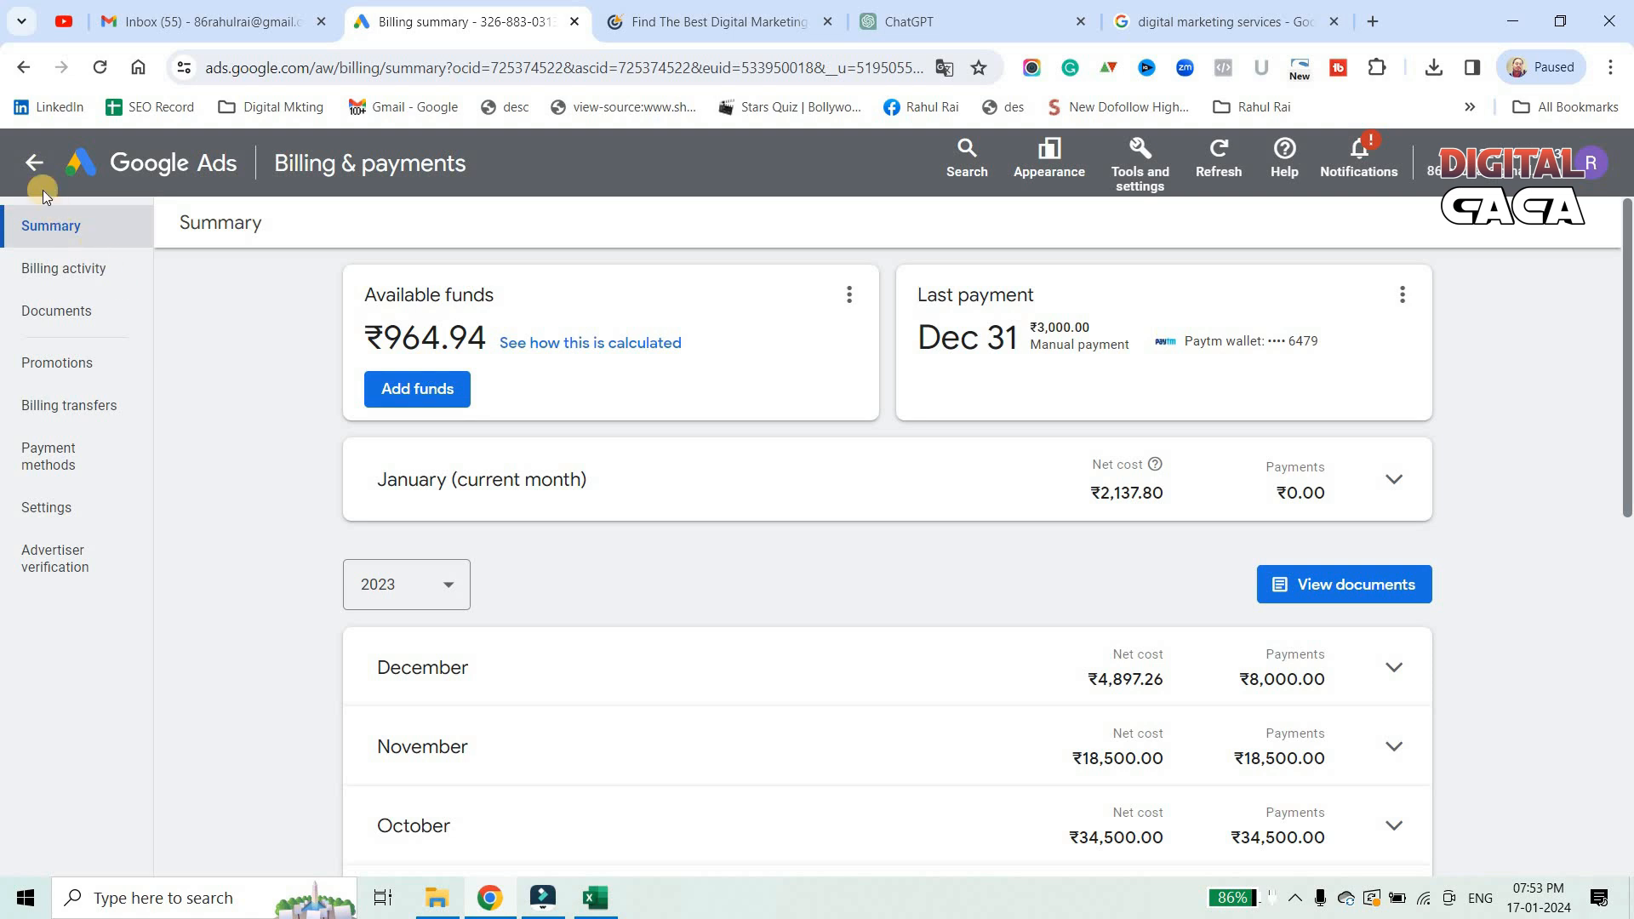
click(34, 163)
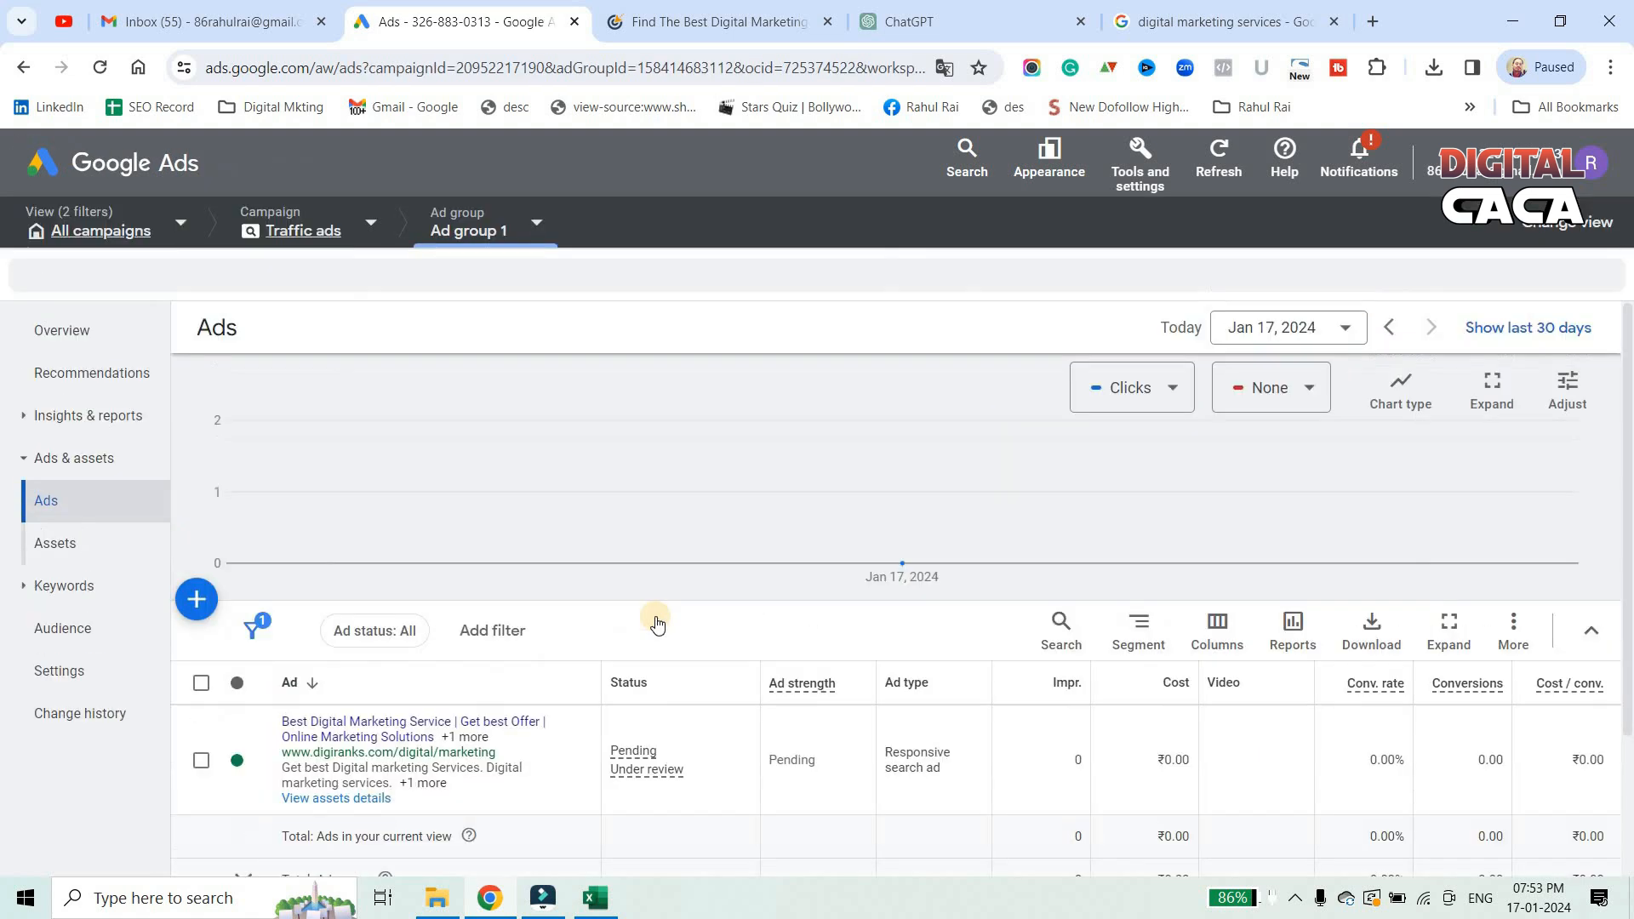